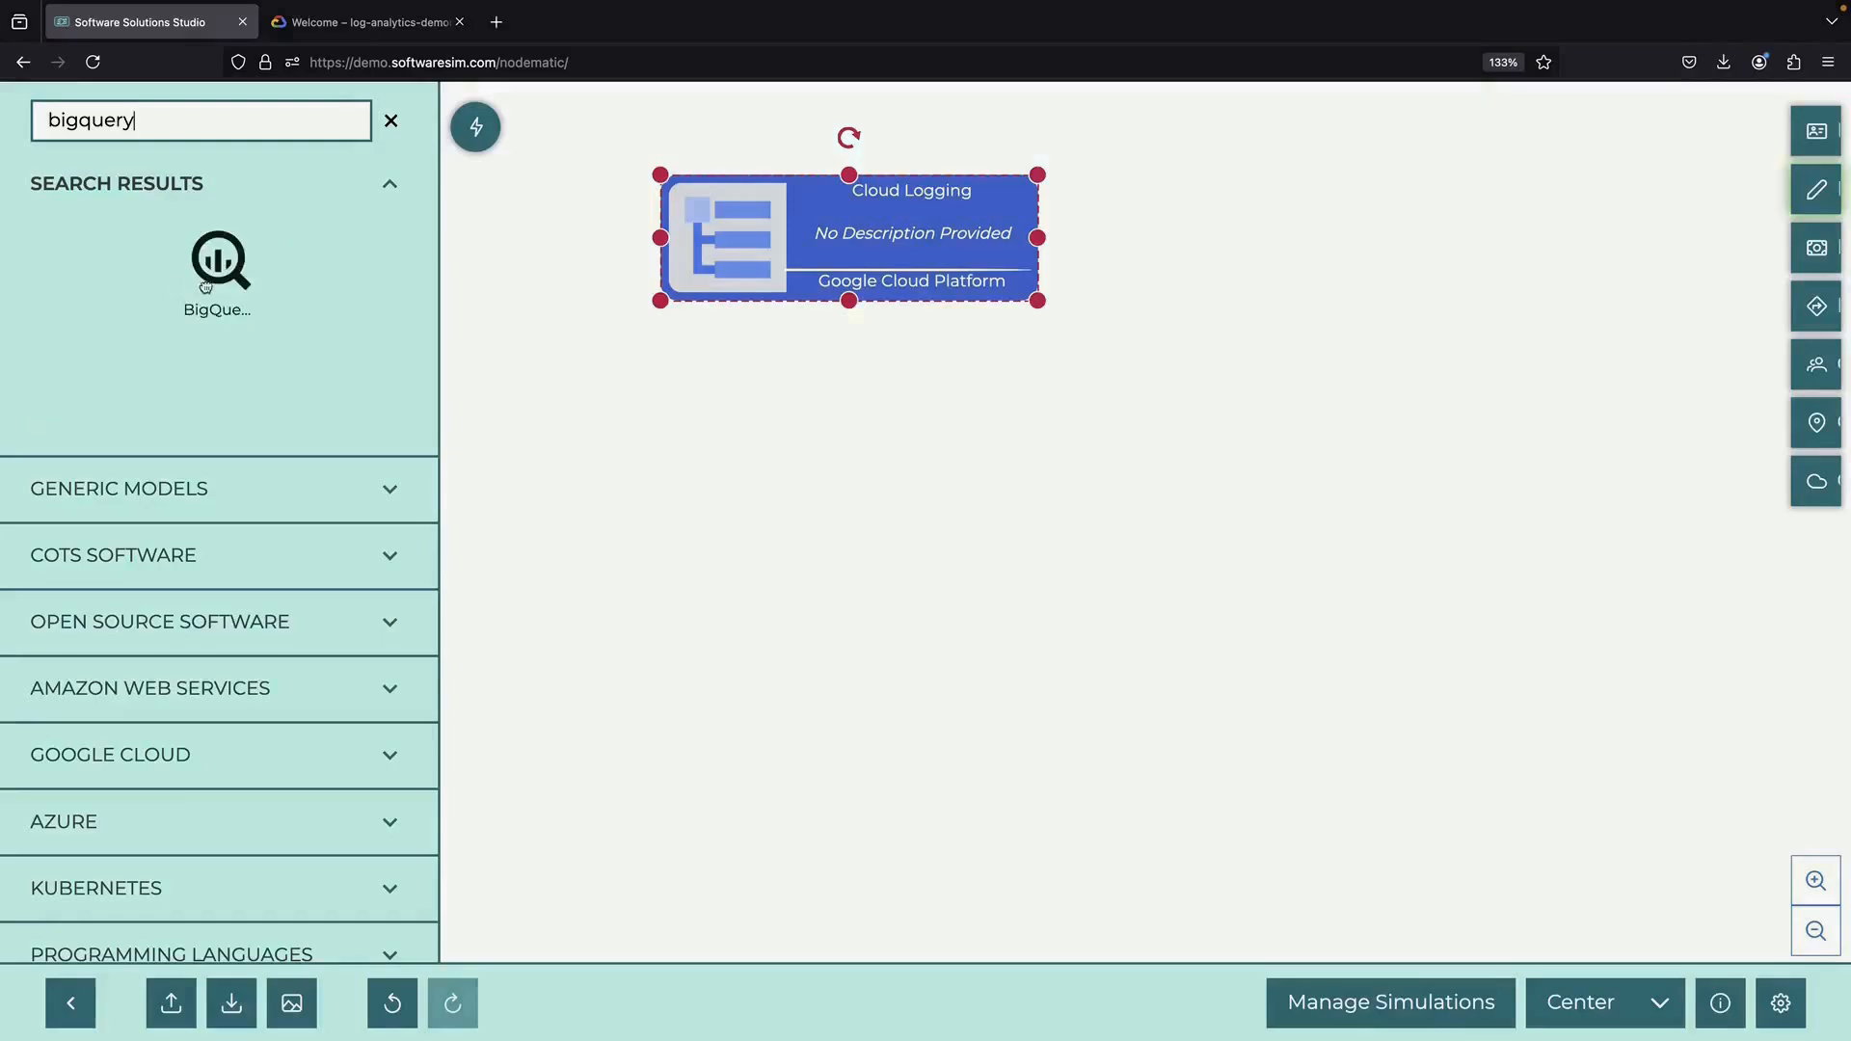
Place a BigQuery node below Cloud Logging and give both nodes generated descriptions
{"action": "left_click_drag", "start_coordinate": [214, 282], "coordinate": [805, 400]}
{"action": "right_click", "coordinate": [804, 289]}
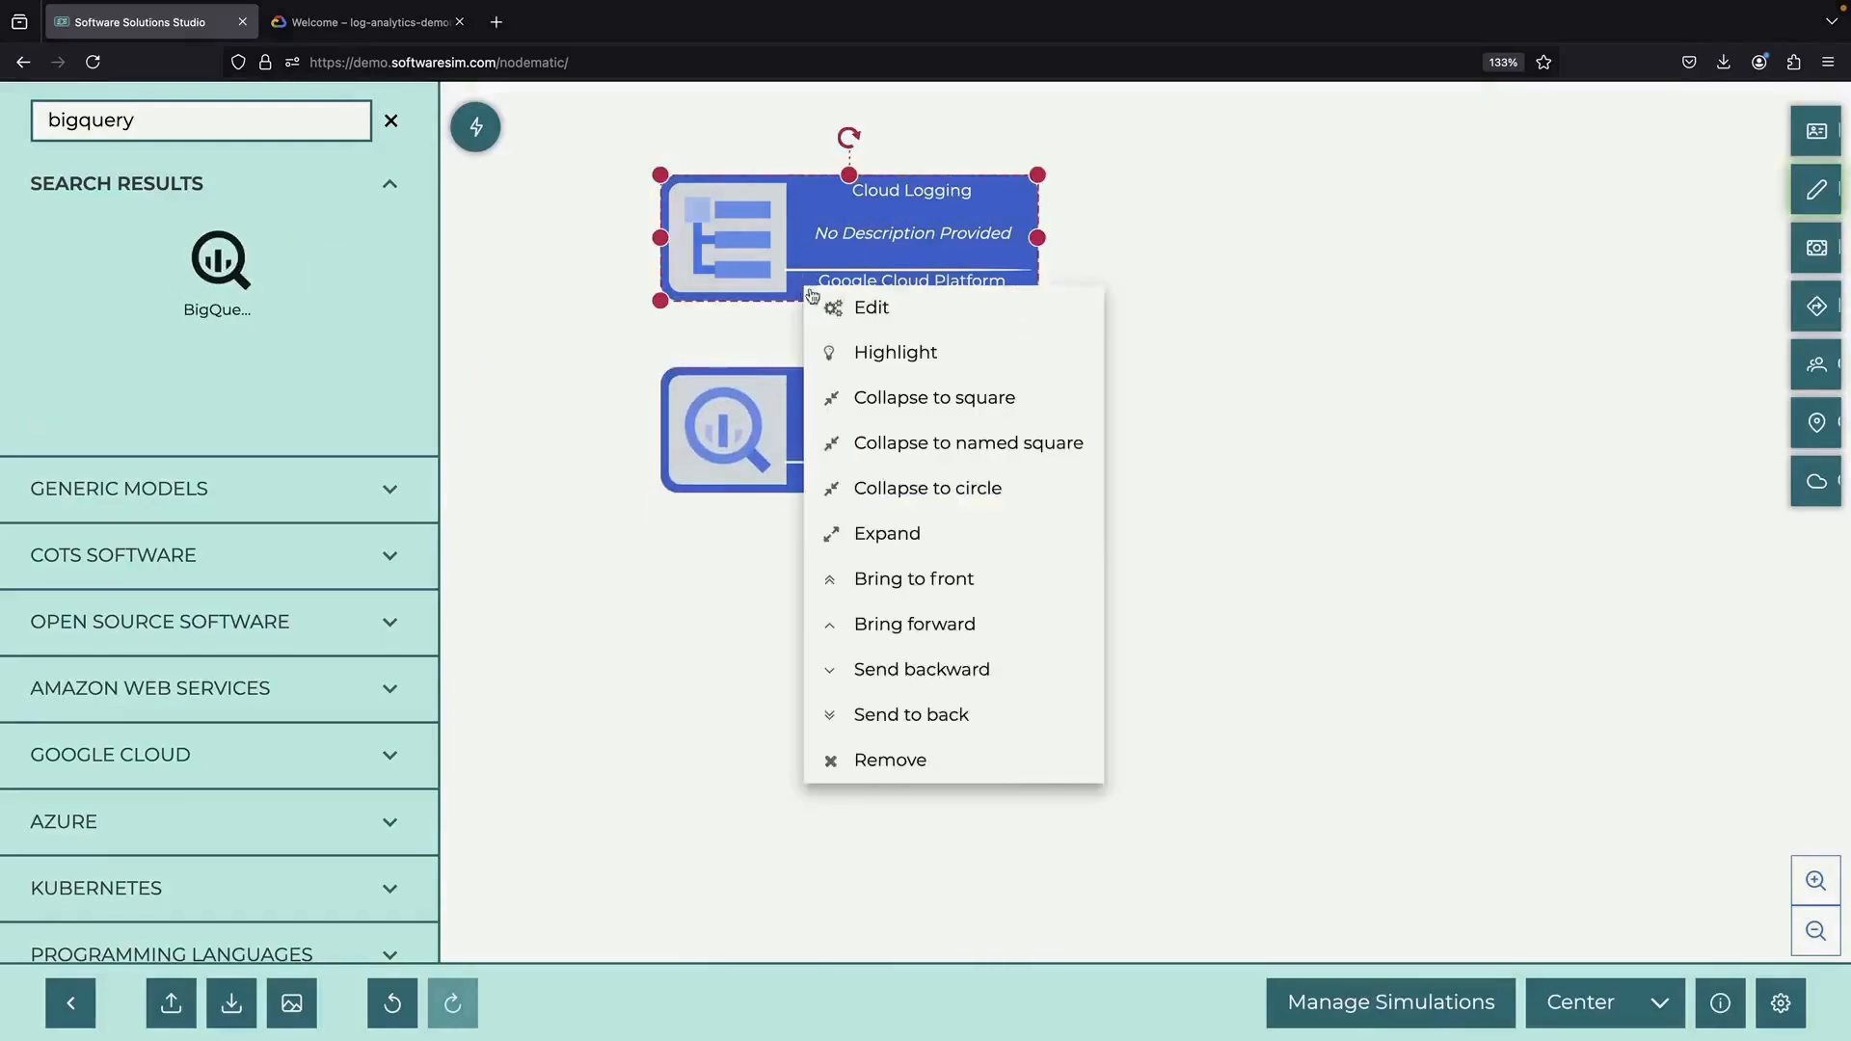
{"action": "left_click", "coordinate": [862, 305]}
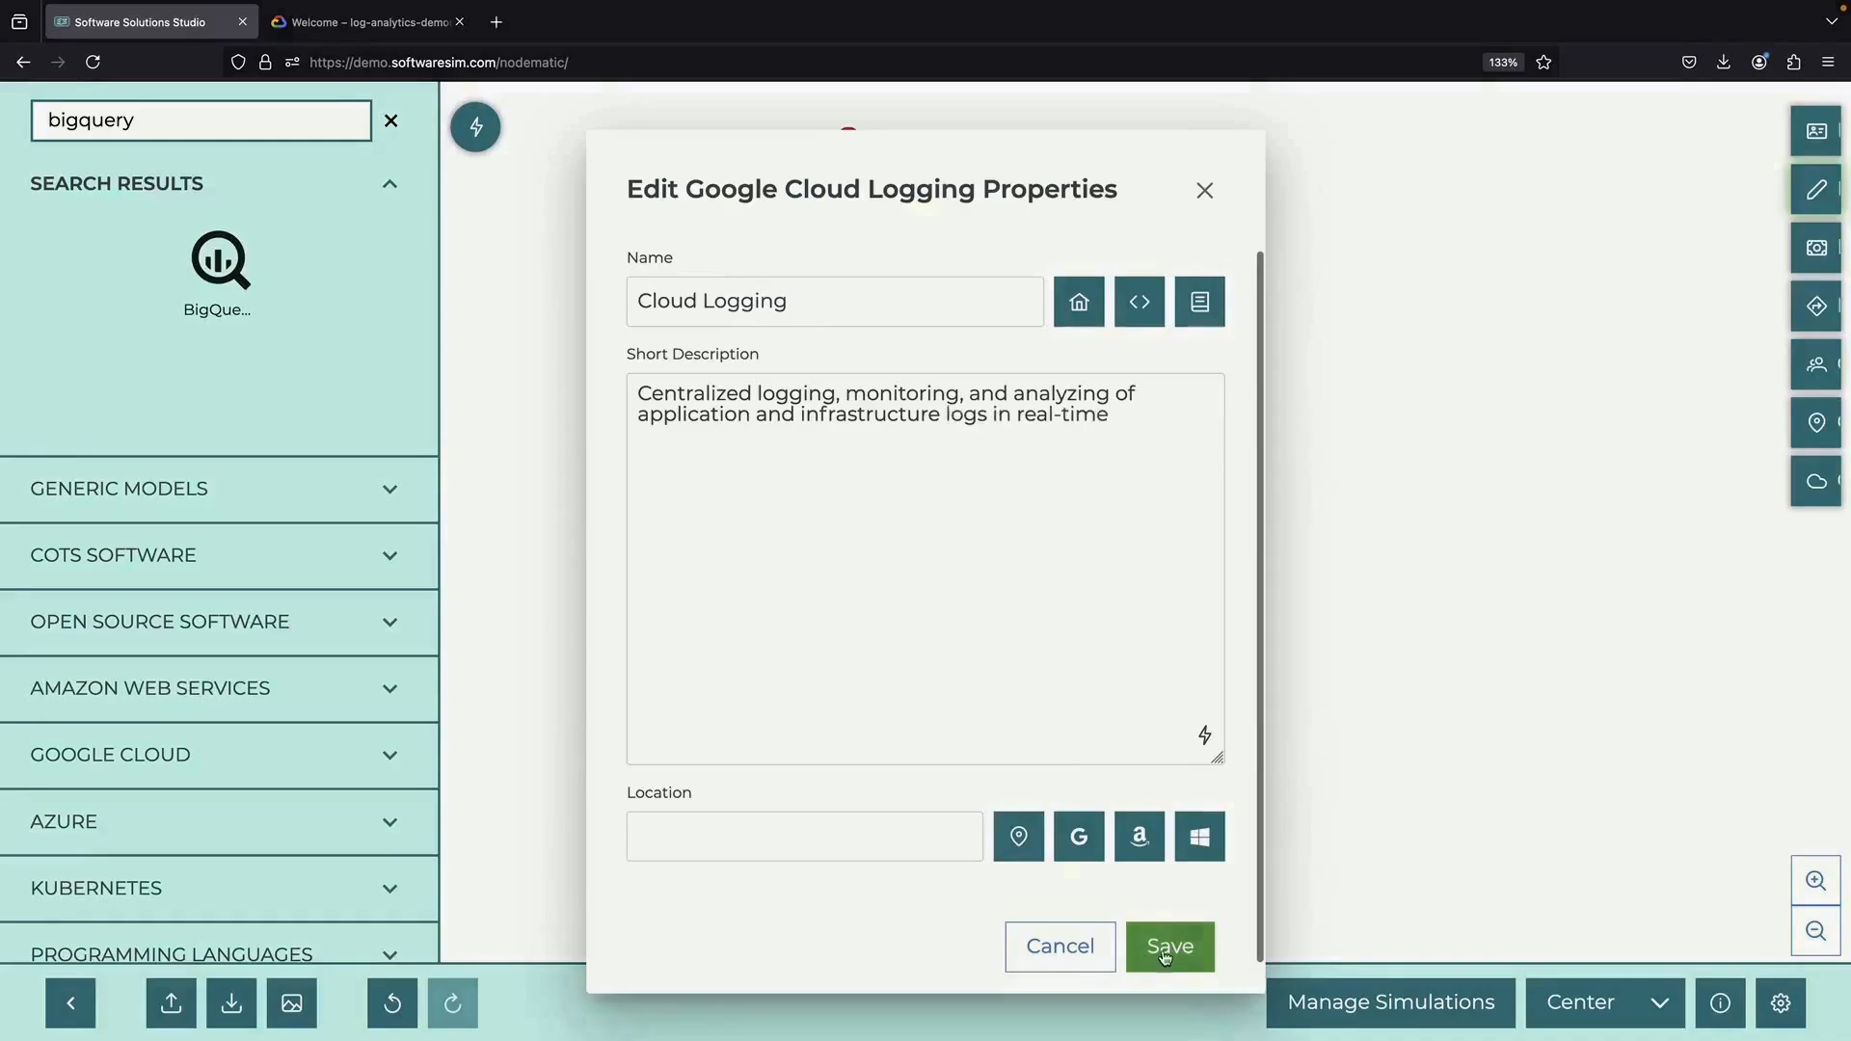
{"action": "left_click", "coordinate": [1169, 945]}
{"action": "right_click", "coordinate": [858, 431]}
{"action": "left_click", "coordinate": [936, 455]}
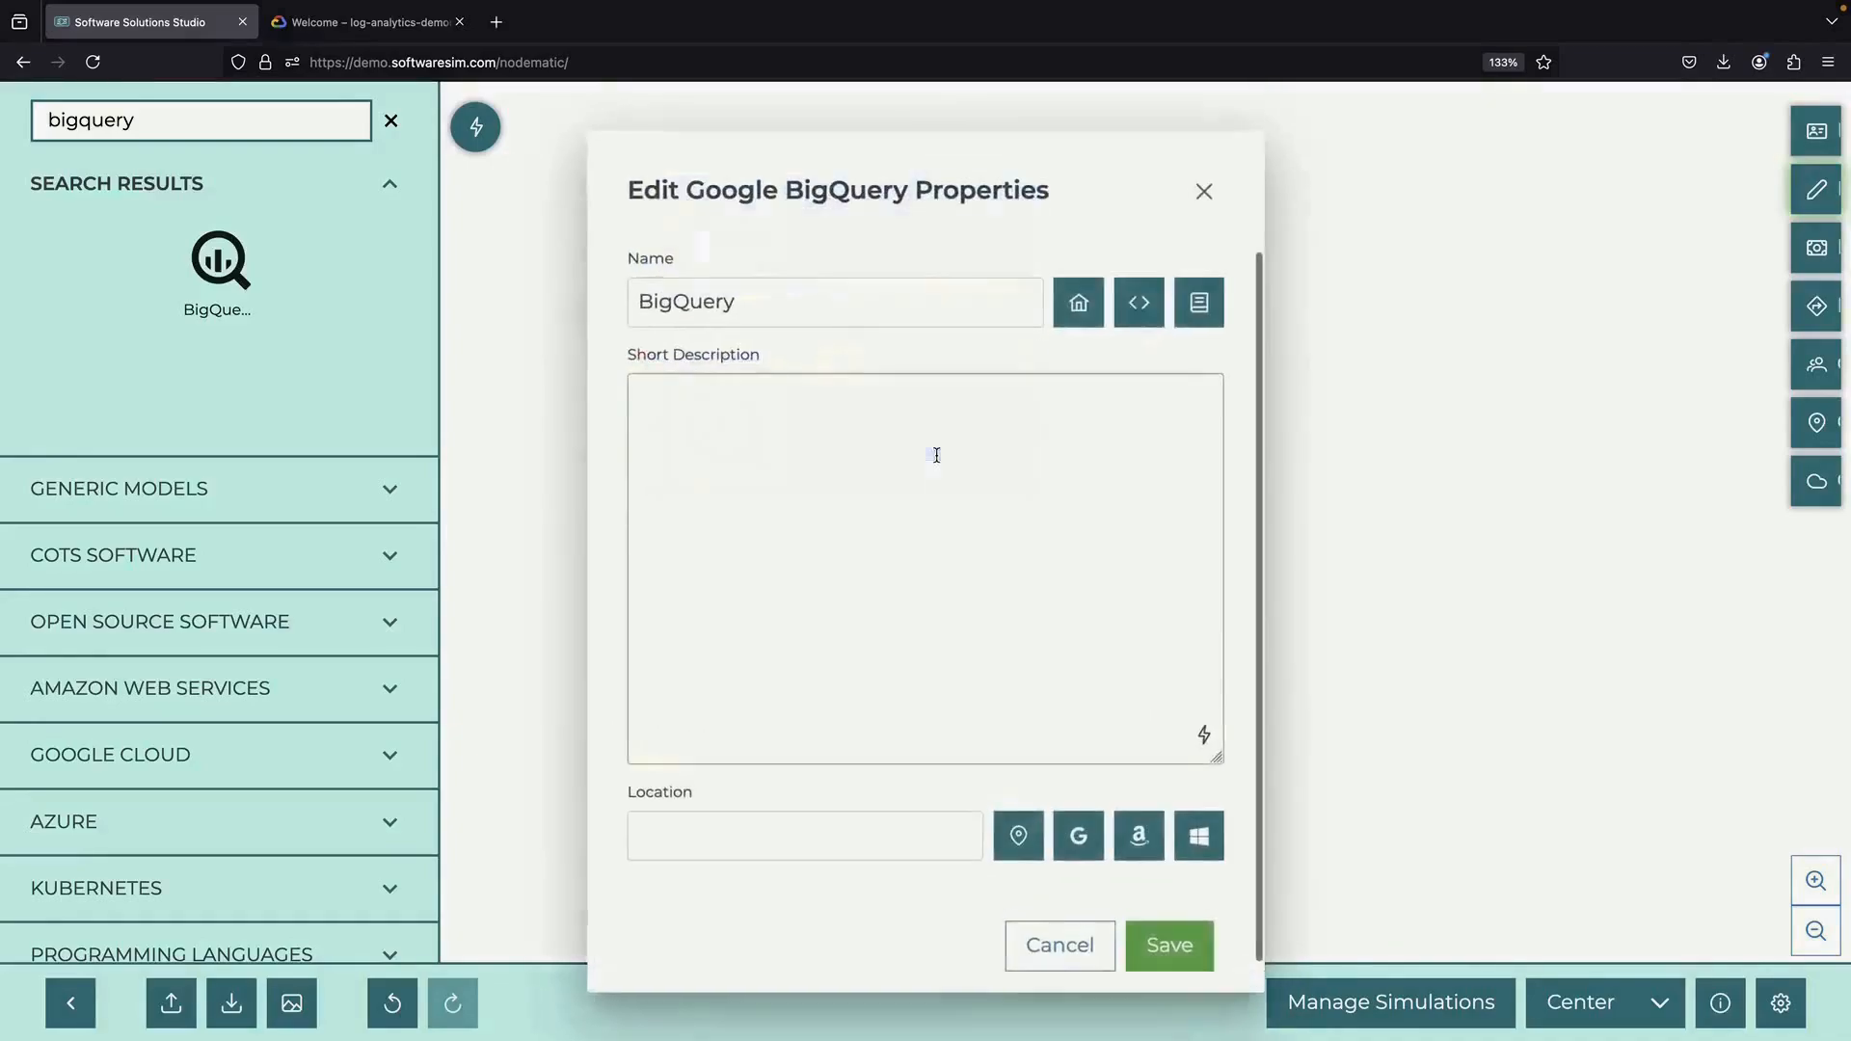
{"action": "left_click", "coordinate": [1204, 735]}
{"action": "left_click", "coordinate": [1169, 946]}
Join Cloud Logging to BigQuery with a straight arrow connector, then go to the Google Cloud project
{"action": "scroll", "coordinate": [183, 752], "scroll_direction": "down", "scroll_amount": 5}
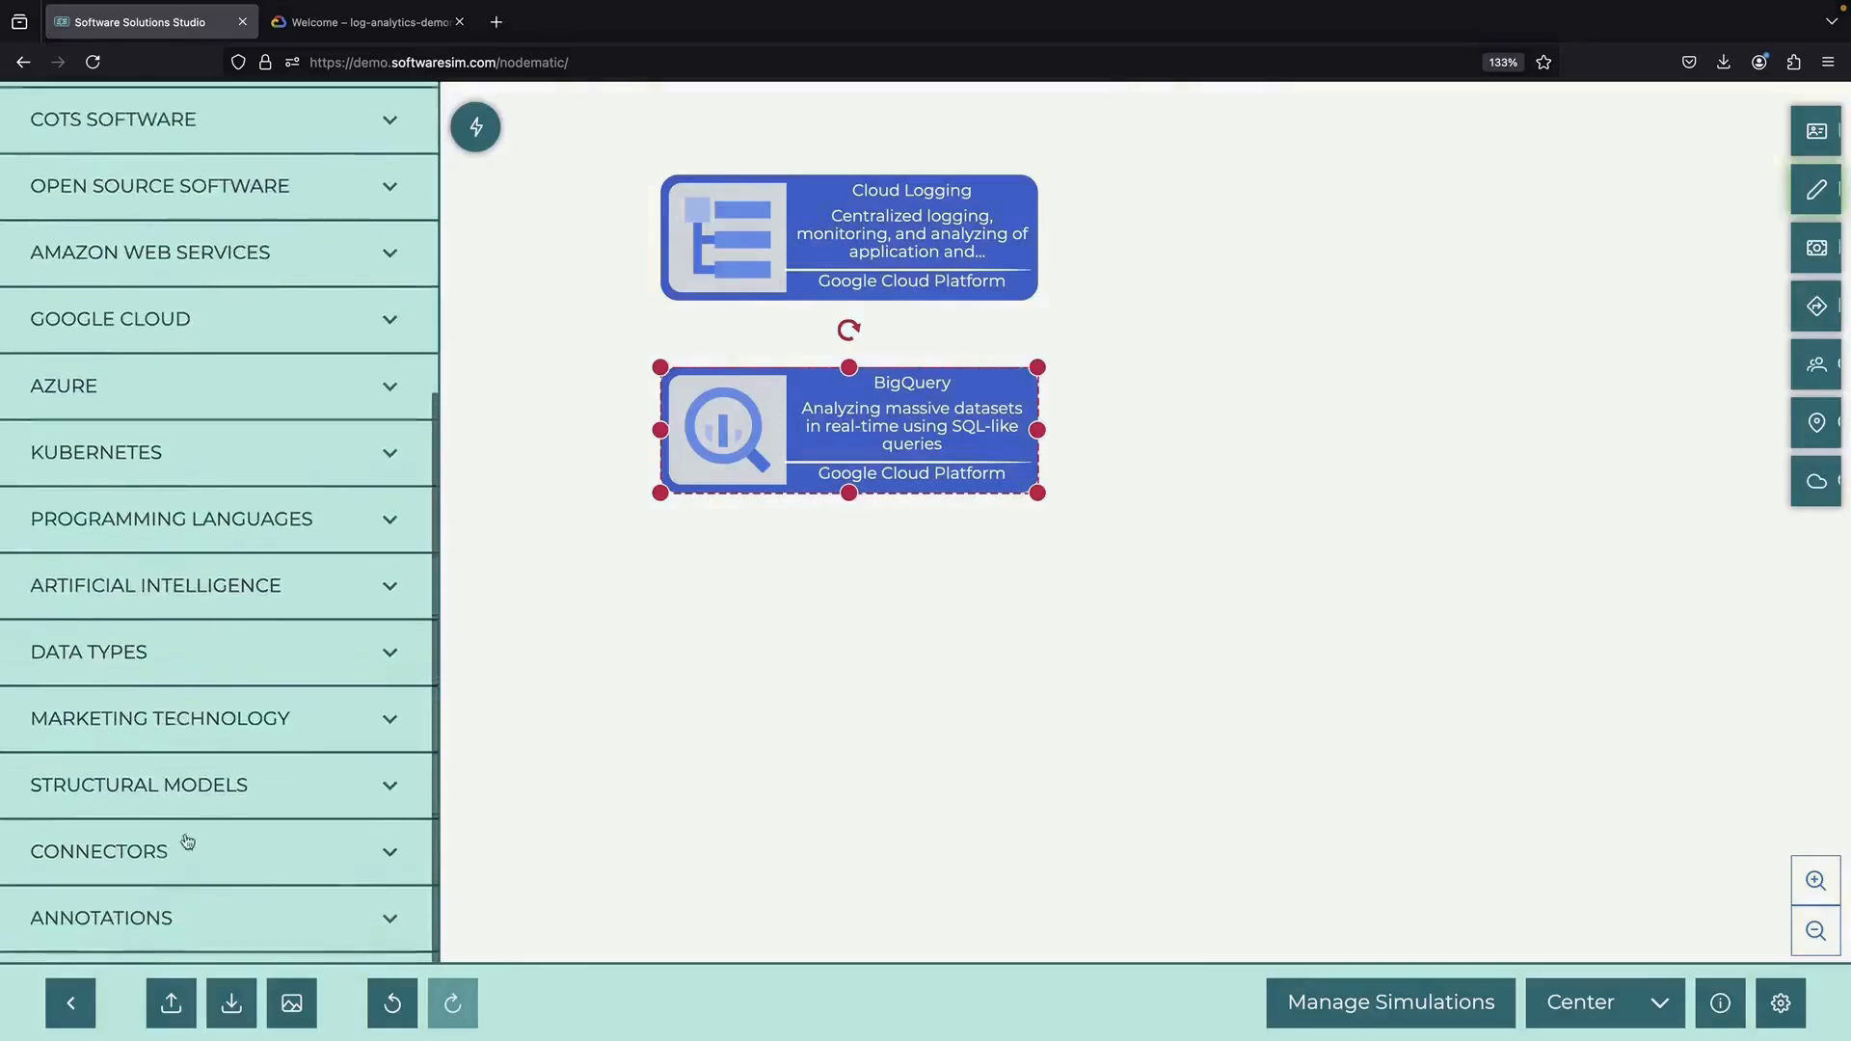
{"action": "left_click", "coordinate": [186, 843]}
{"action": "scroll", "coordinate": [178, 887], "scroll_direction": "down", "scroll_amount": 1}
{"action": "left_click_drag", "start_coordinate": [577, 263], "coordinate": [604, 225]}
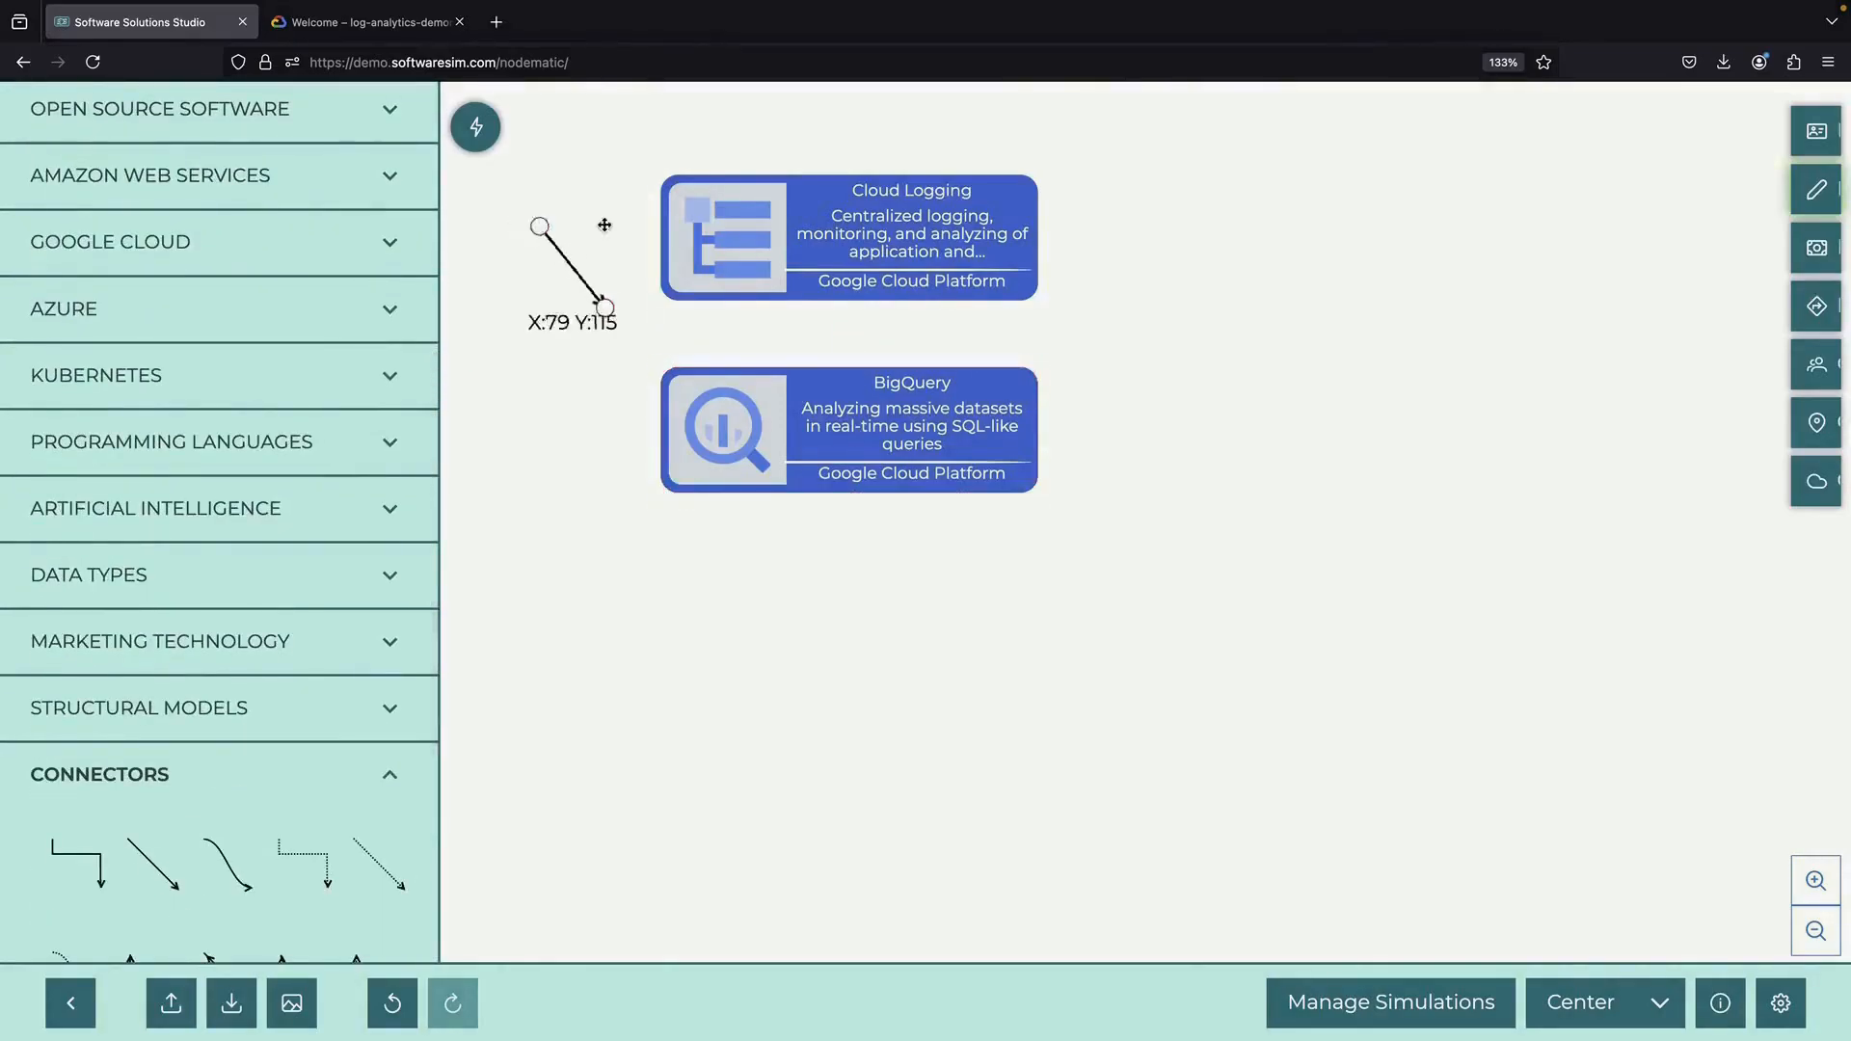
{"action": "left_click_drag", "start_coordinate": [604, 307], "coordinate": [812, 531]}
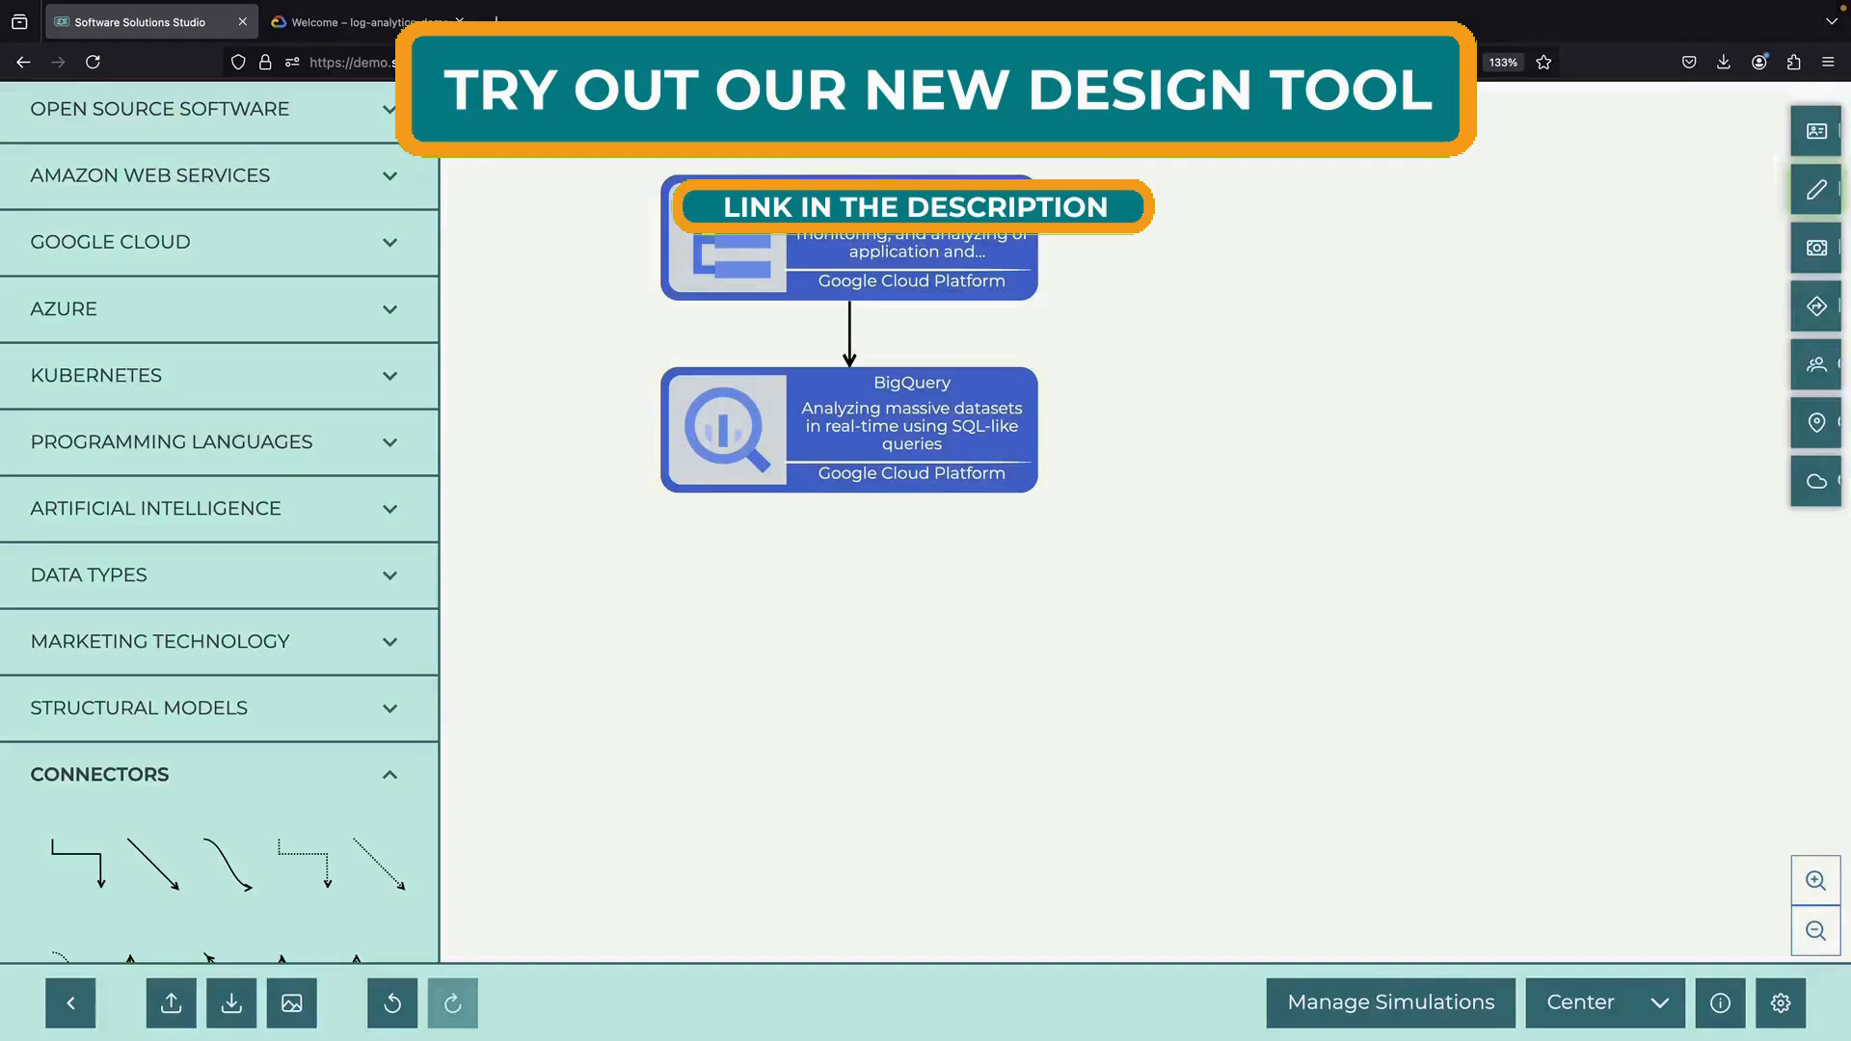
{"action": "left_click", "coordinate": [369, 23]}
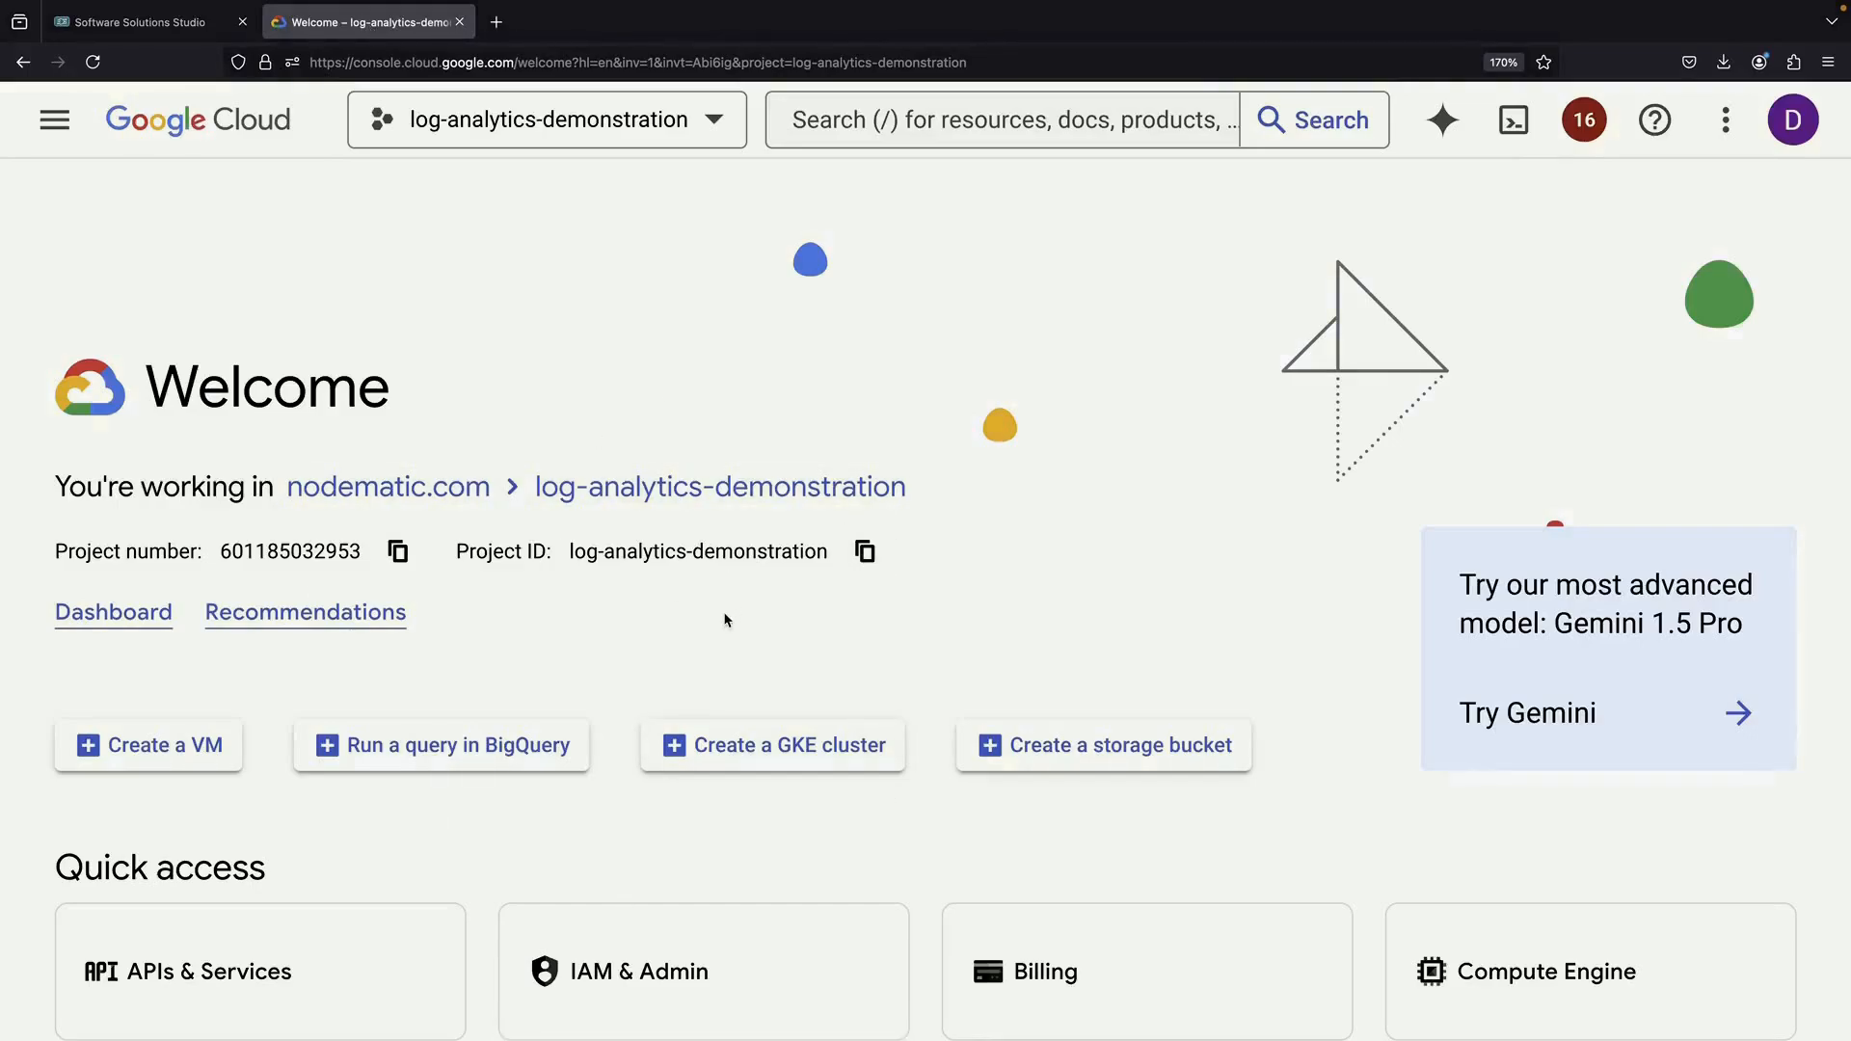
Open Cloud Run from search and start deploying a new service
{"action": "type", "text": "/cl"}
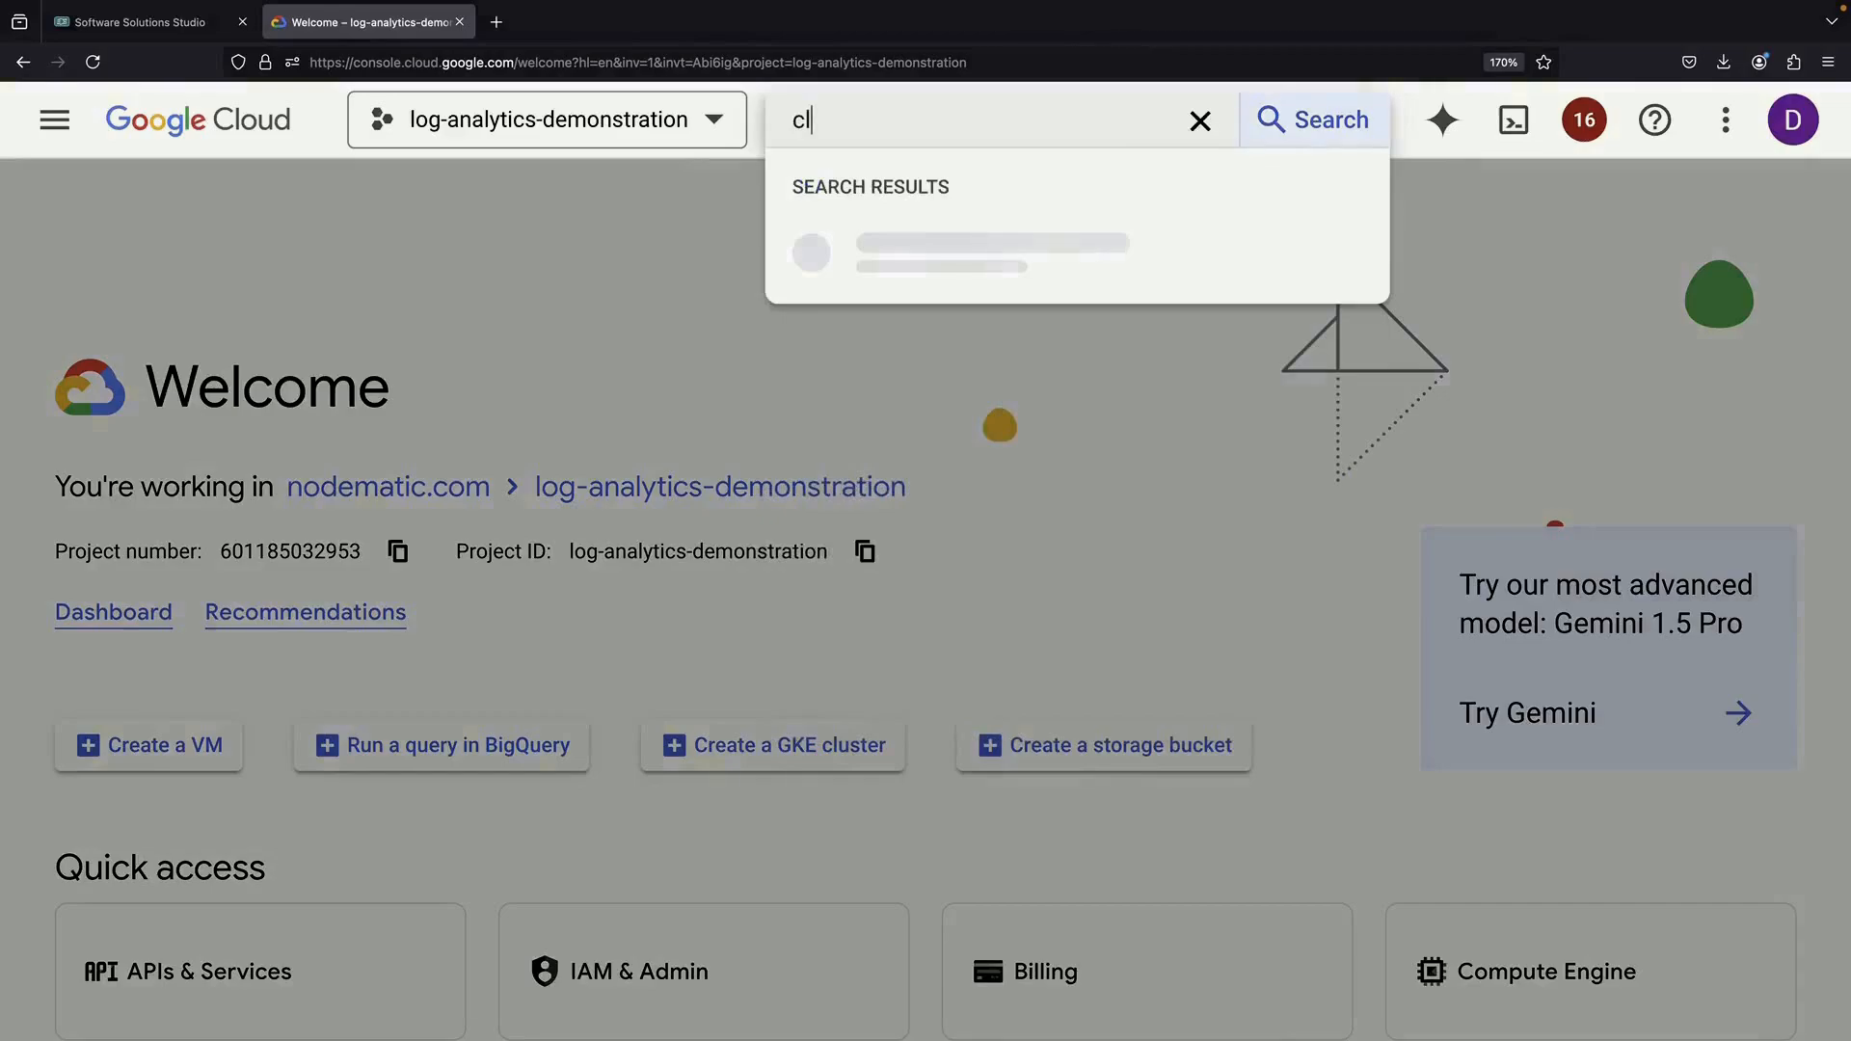
{"action": "left_click", "coordinate": [975, 376]}
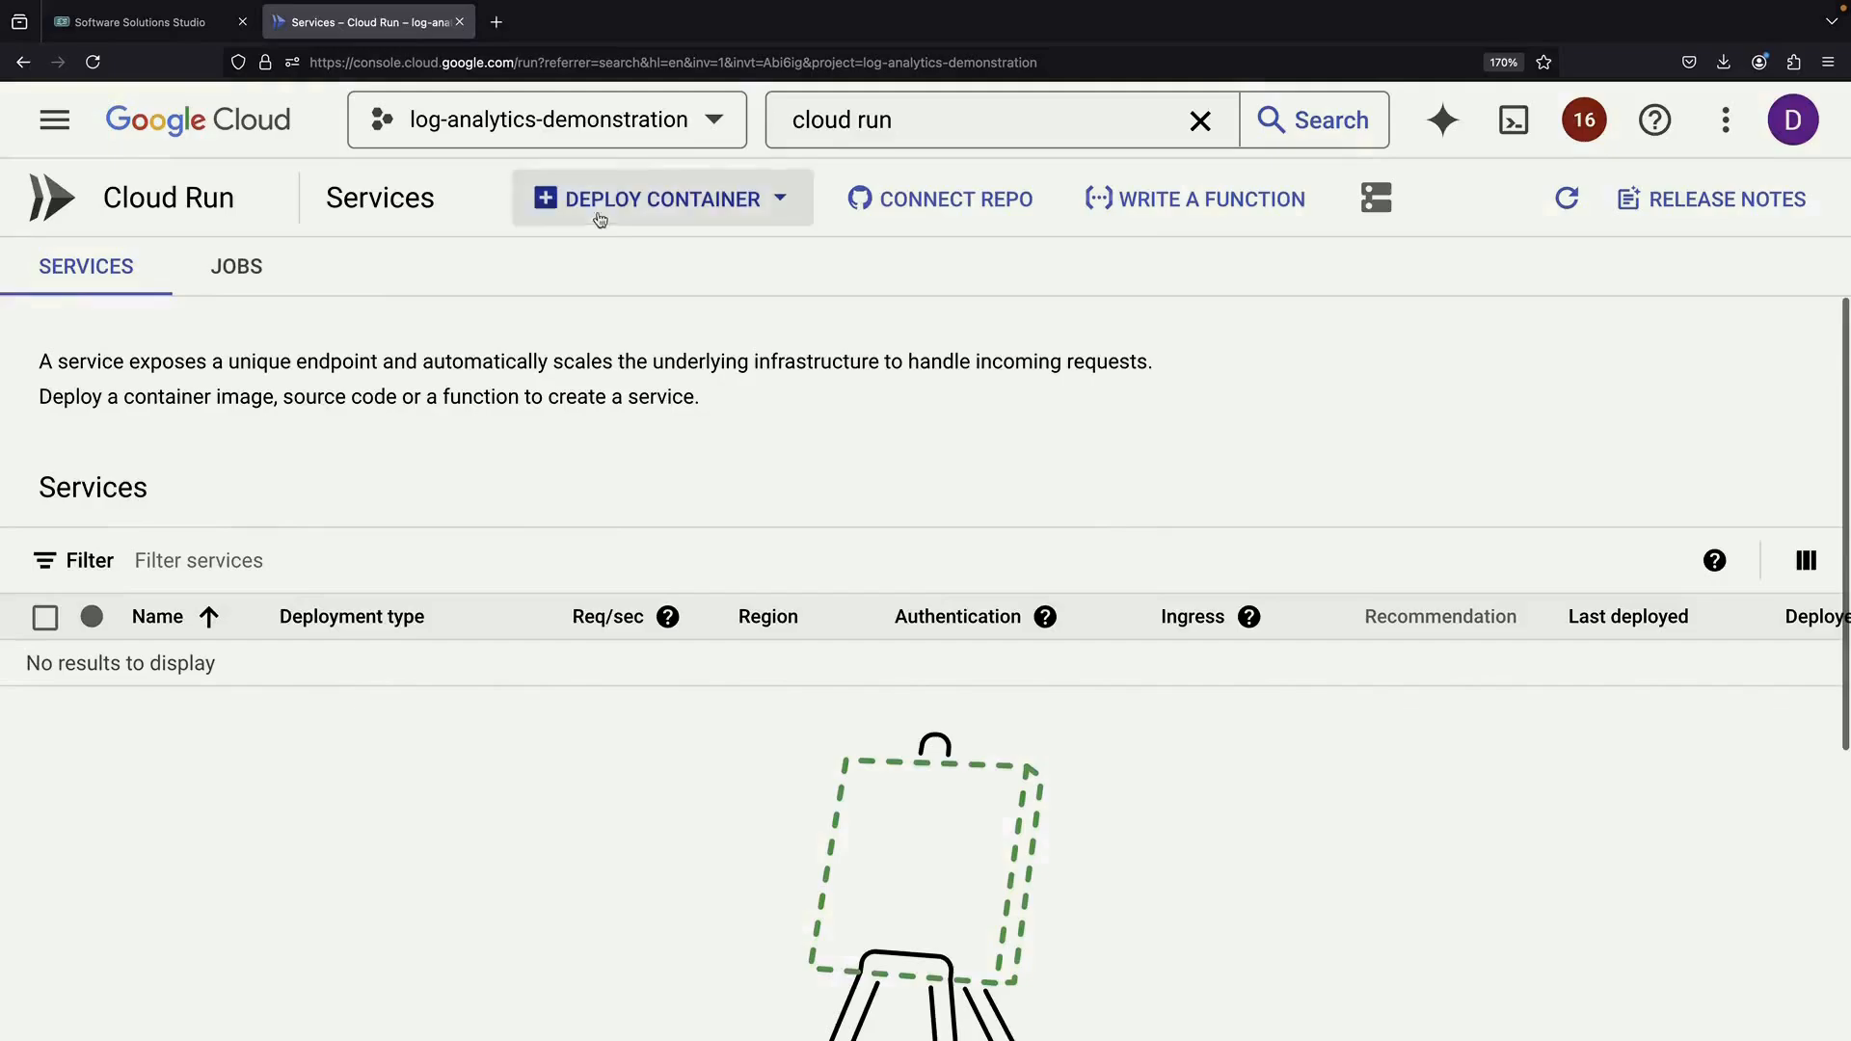
{"action": "left_click", "coordinate": [603, 207]}
{"action": "left_click", "coordinate": [614, 278]}
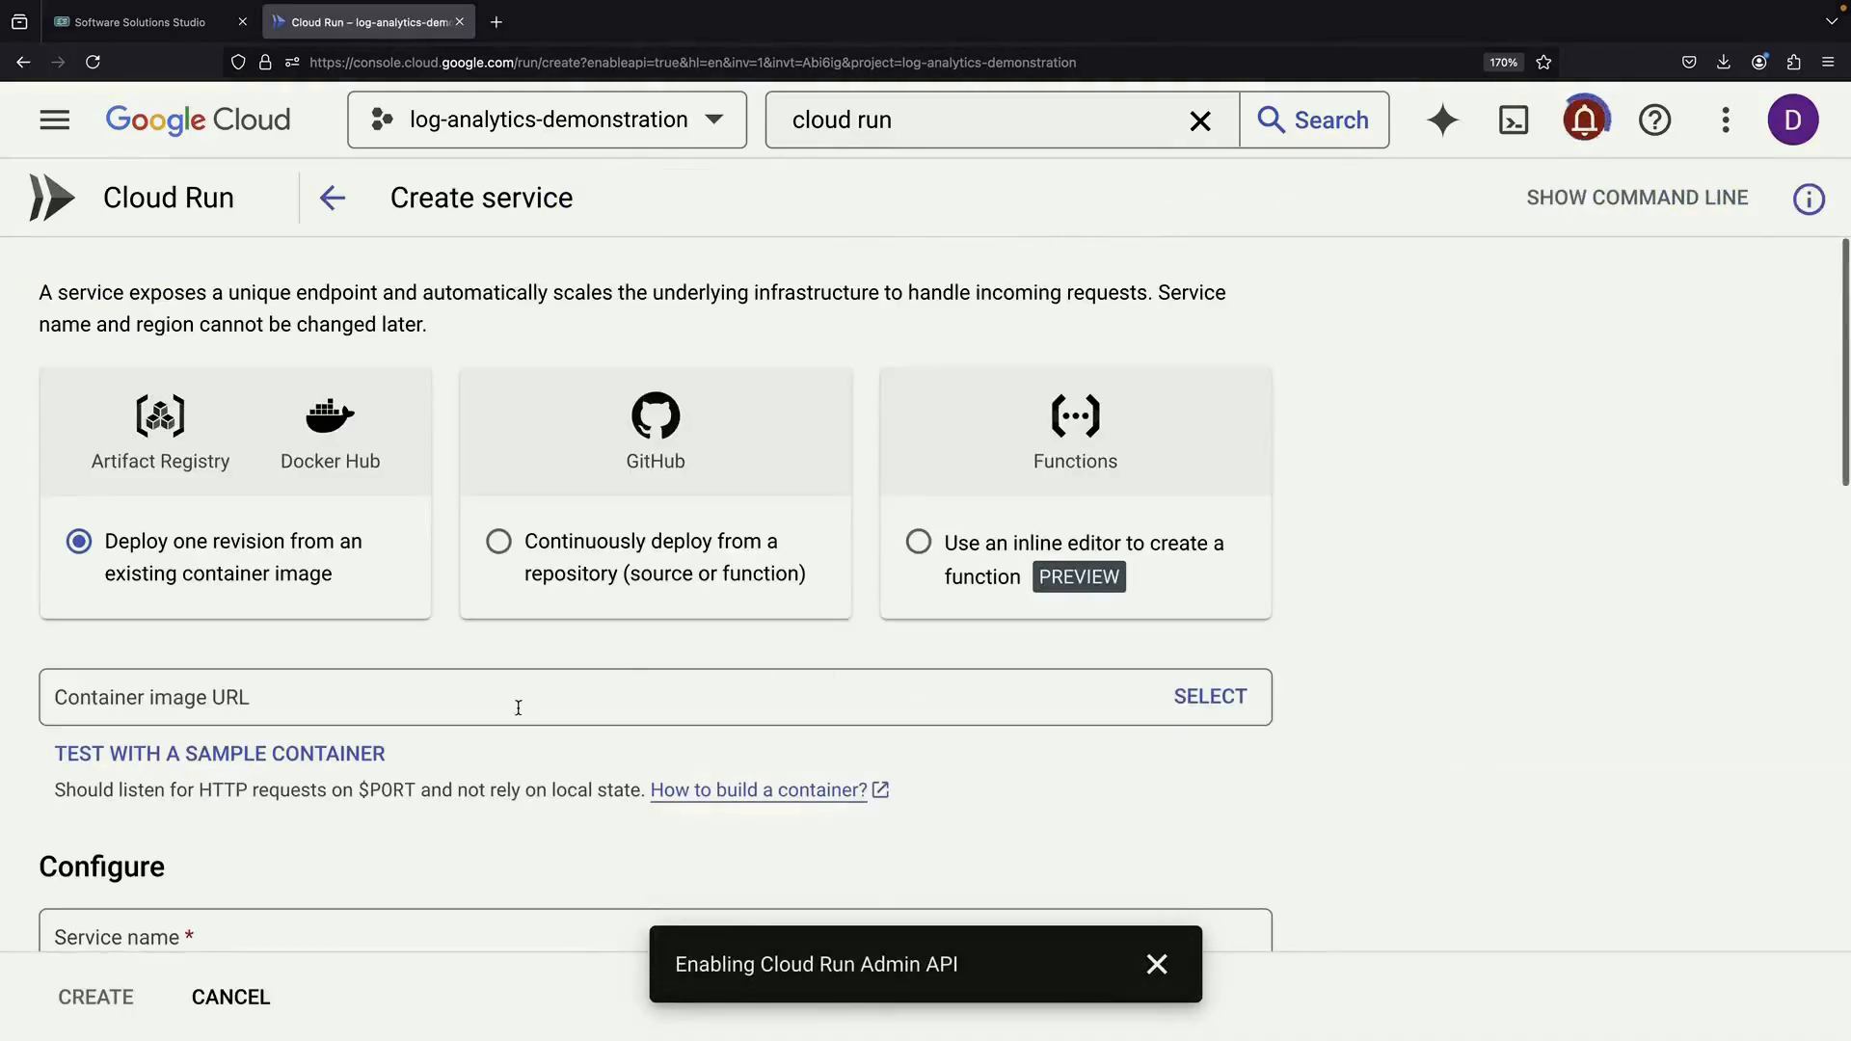
Set the container image to nginx:latest and the service name to nginx
{"action": "left_click", "coordinate": [516, 708]}
{"action": "type", "text": "nginx"}
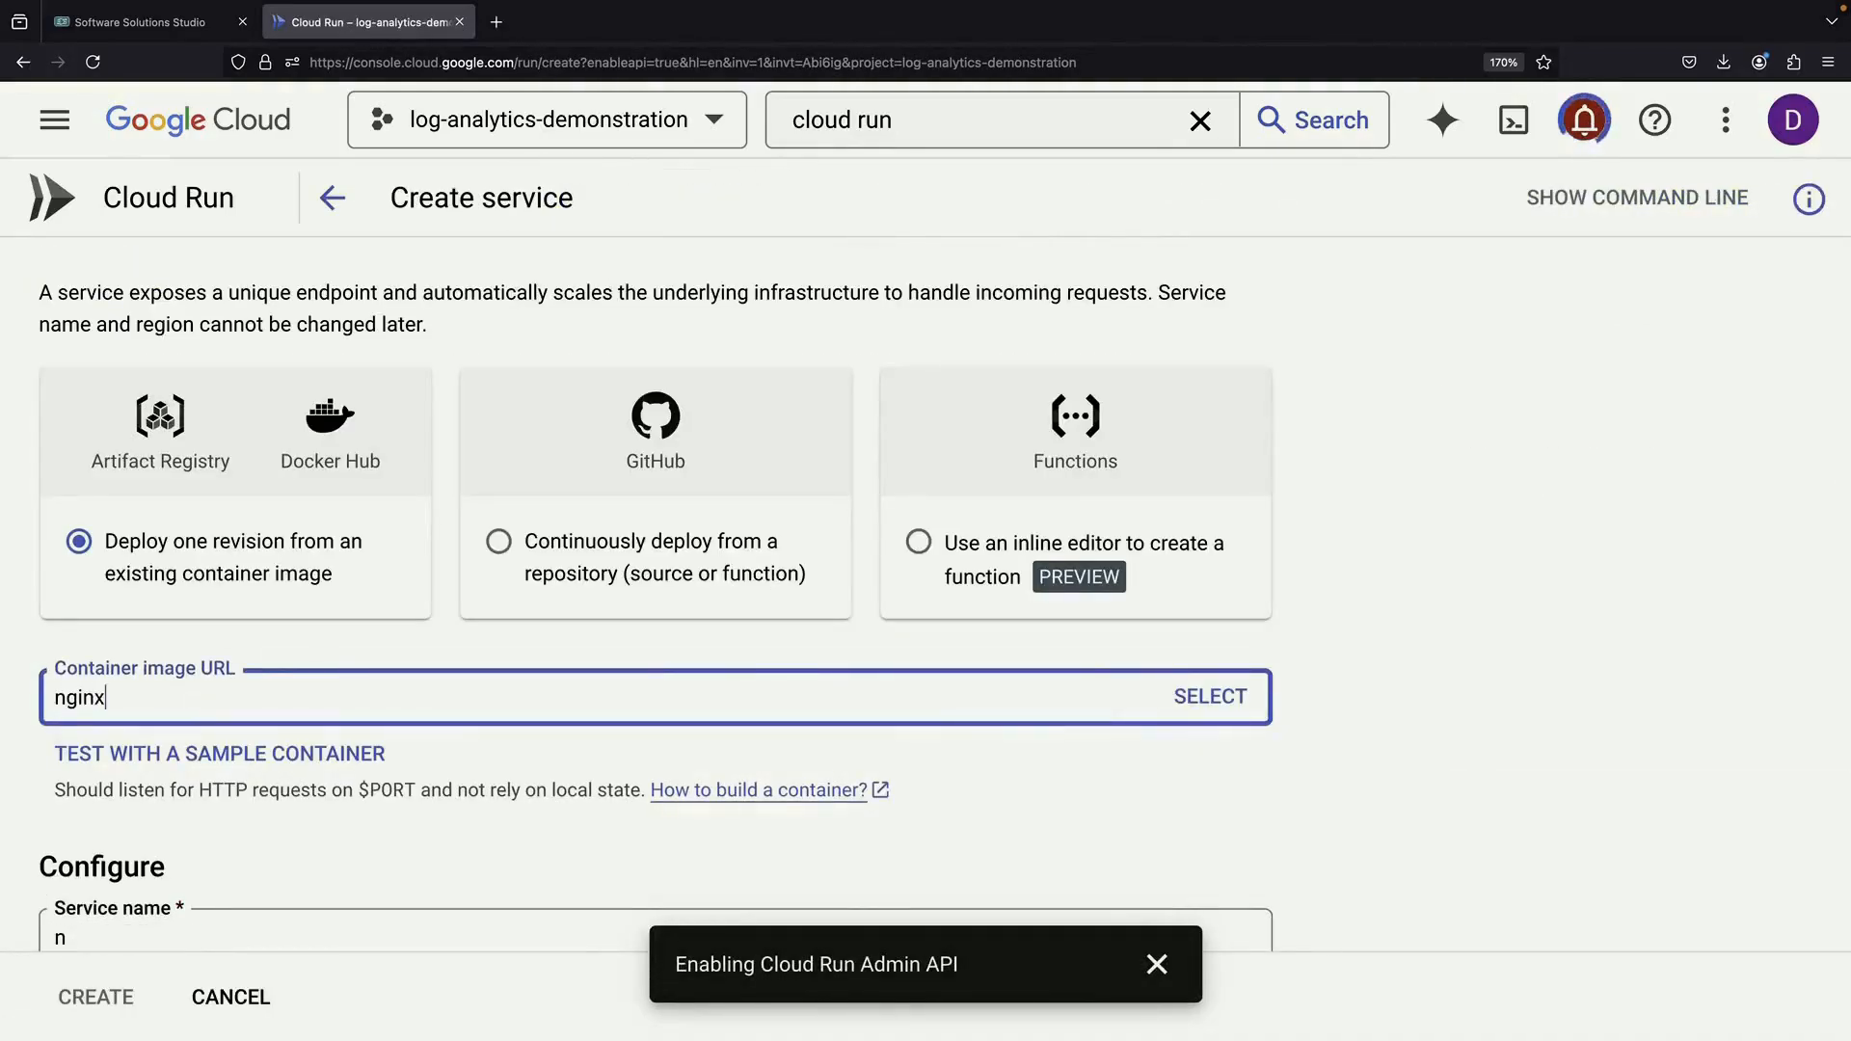
{"action": "type", "text": ":latest"}
{"action": "left_click", "coordinate": [294, 872]}
{"action": "scroll", "coordinate": [294, 872], "scroll_direction": "down", "scroll_amount": 3}
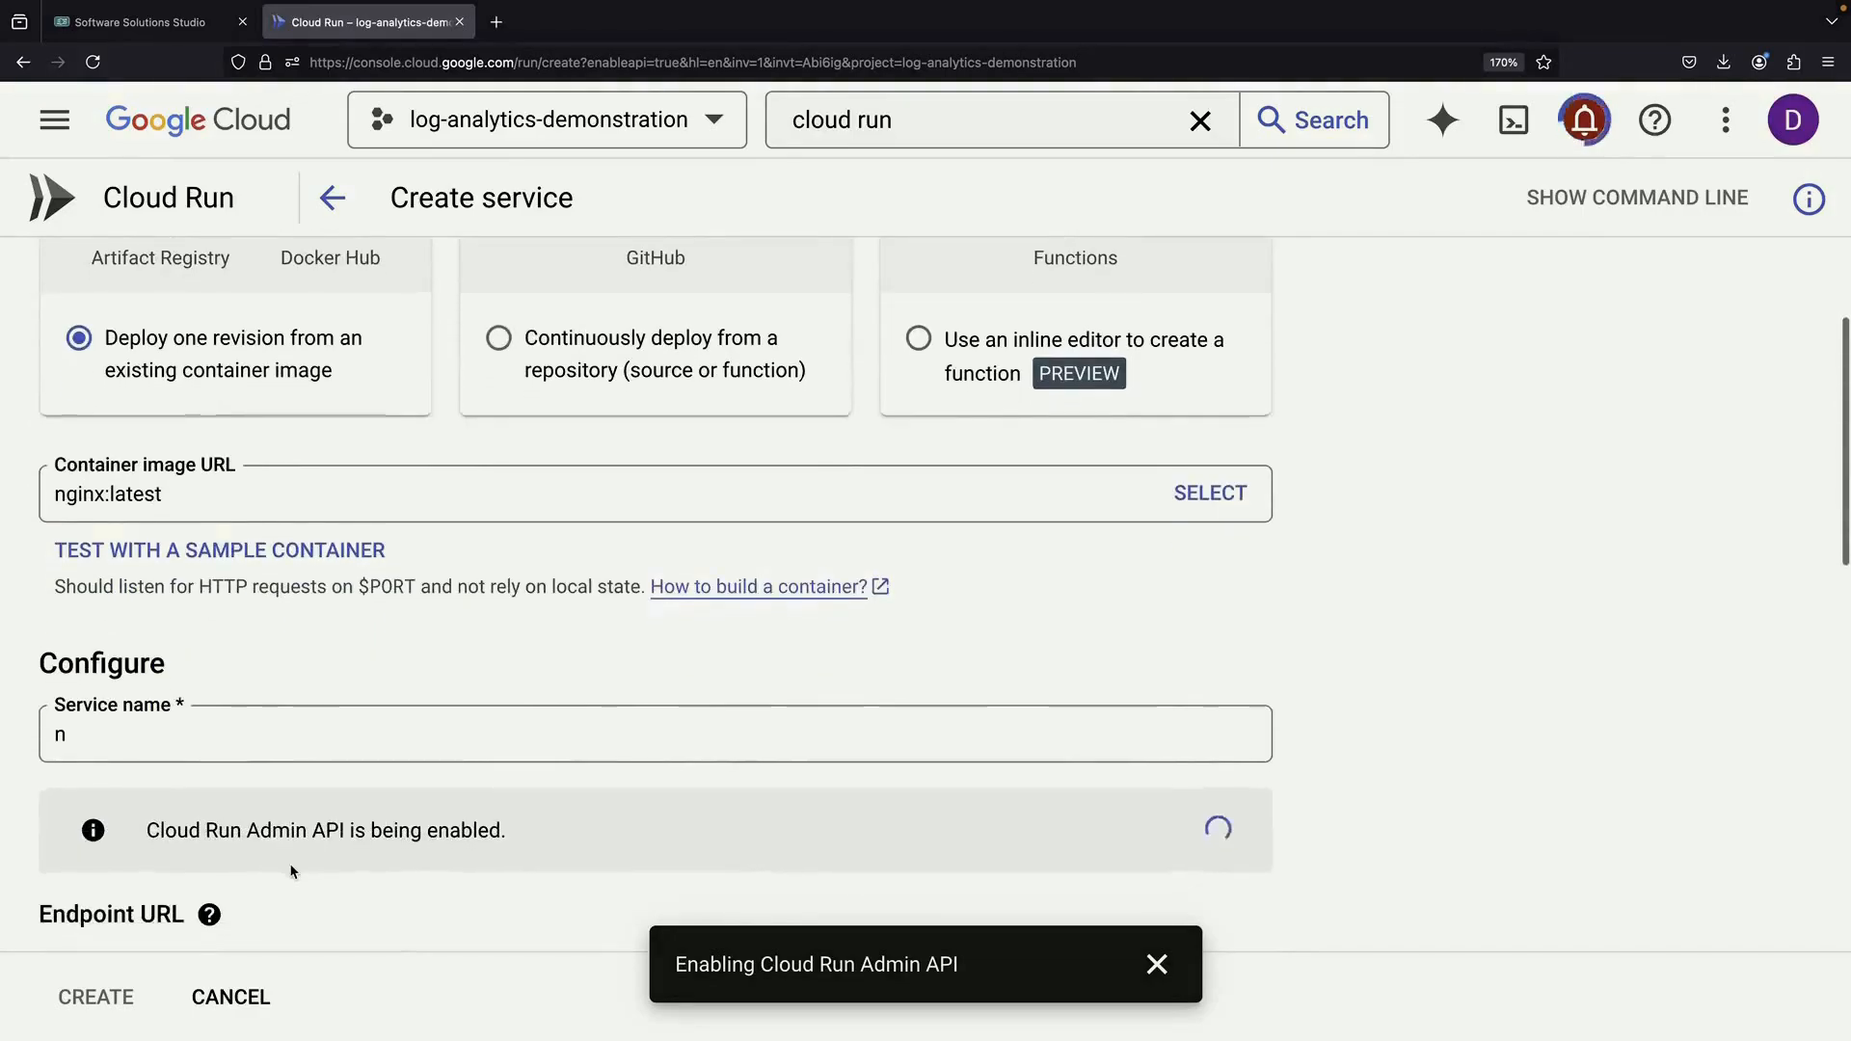
{"action": "left_click", "coordinate": [248, 653]}
{"action": "type", "text": "goi"}
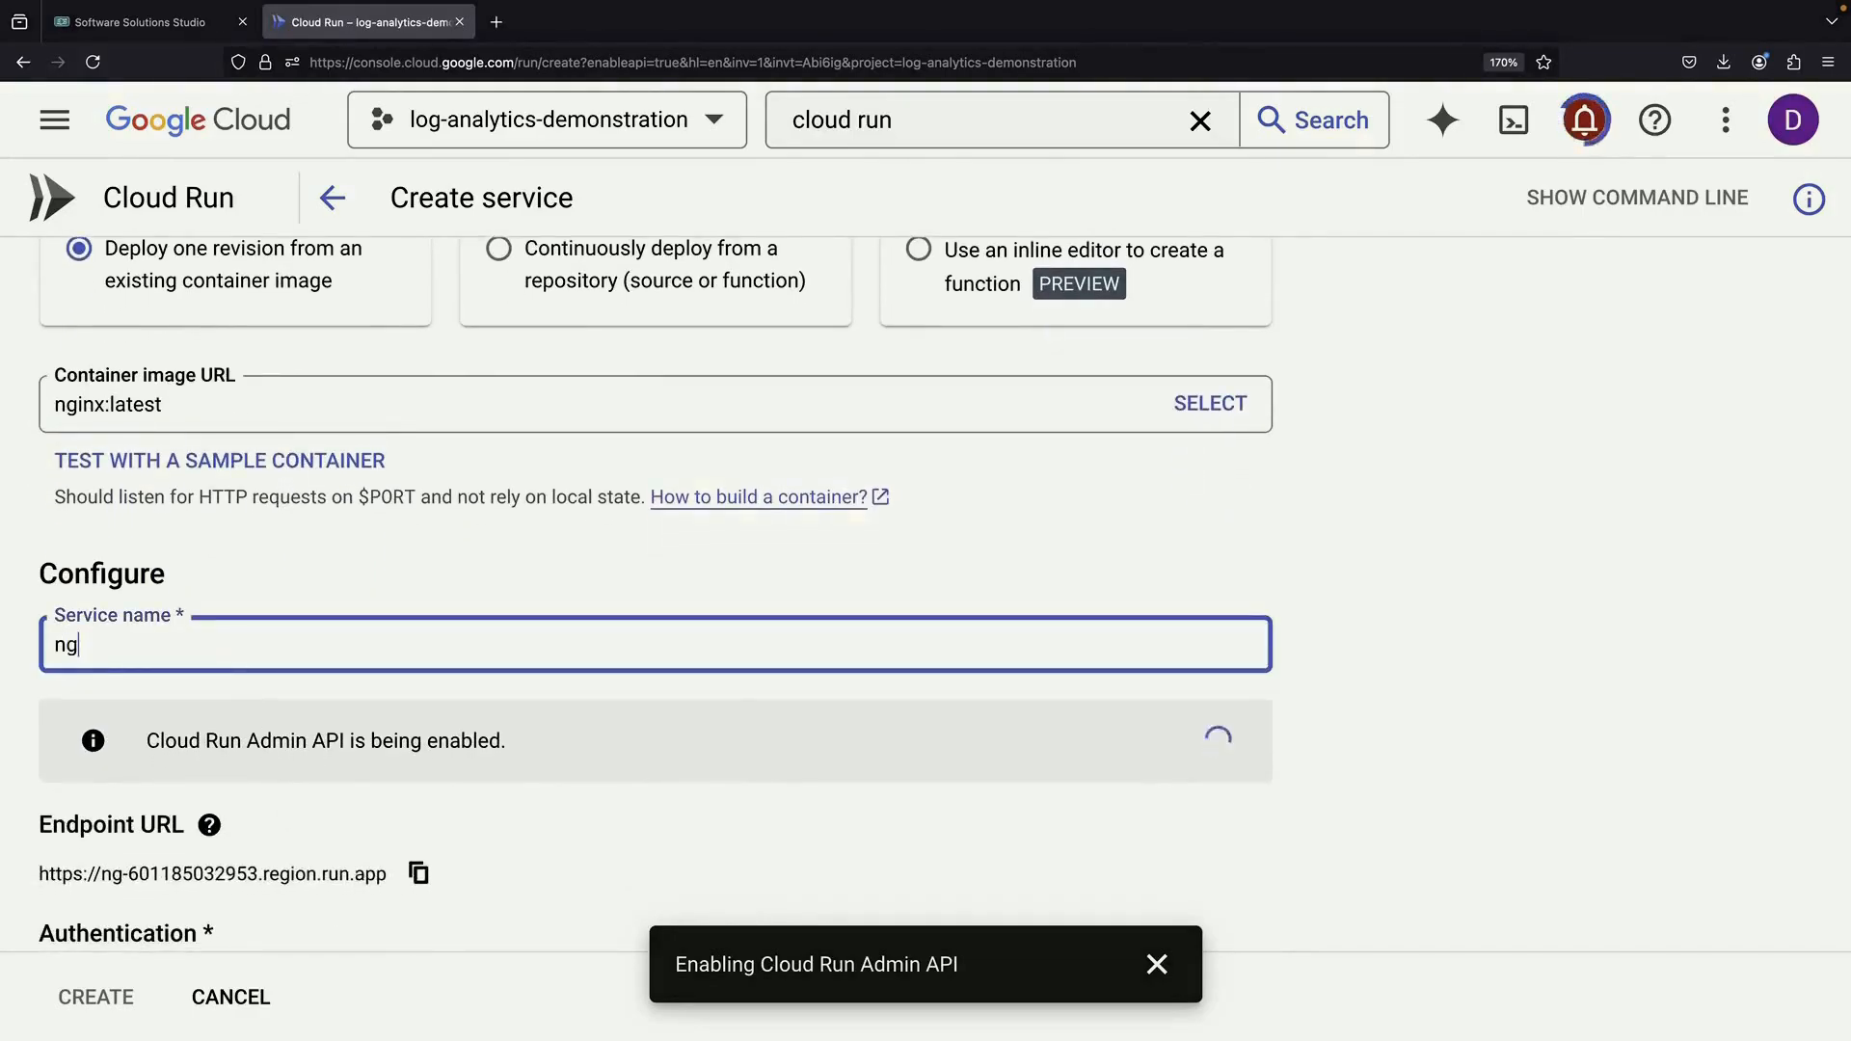
{"action": "key", "text": "BackSpace"}
{"action": "key", "text": "BackSpace"}
{"action": "type", "text": "nx"}
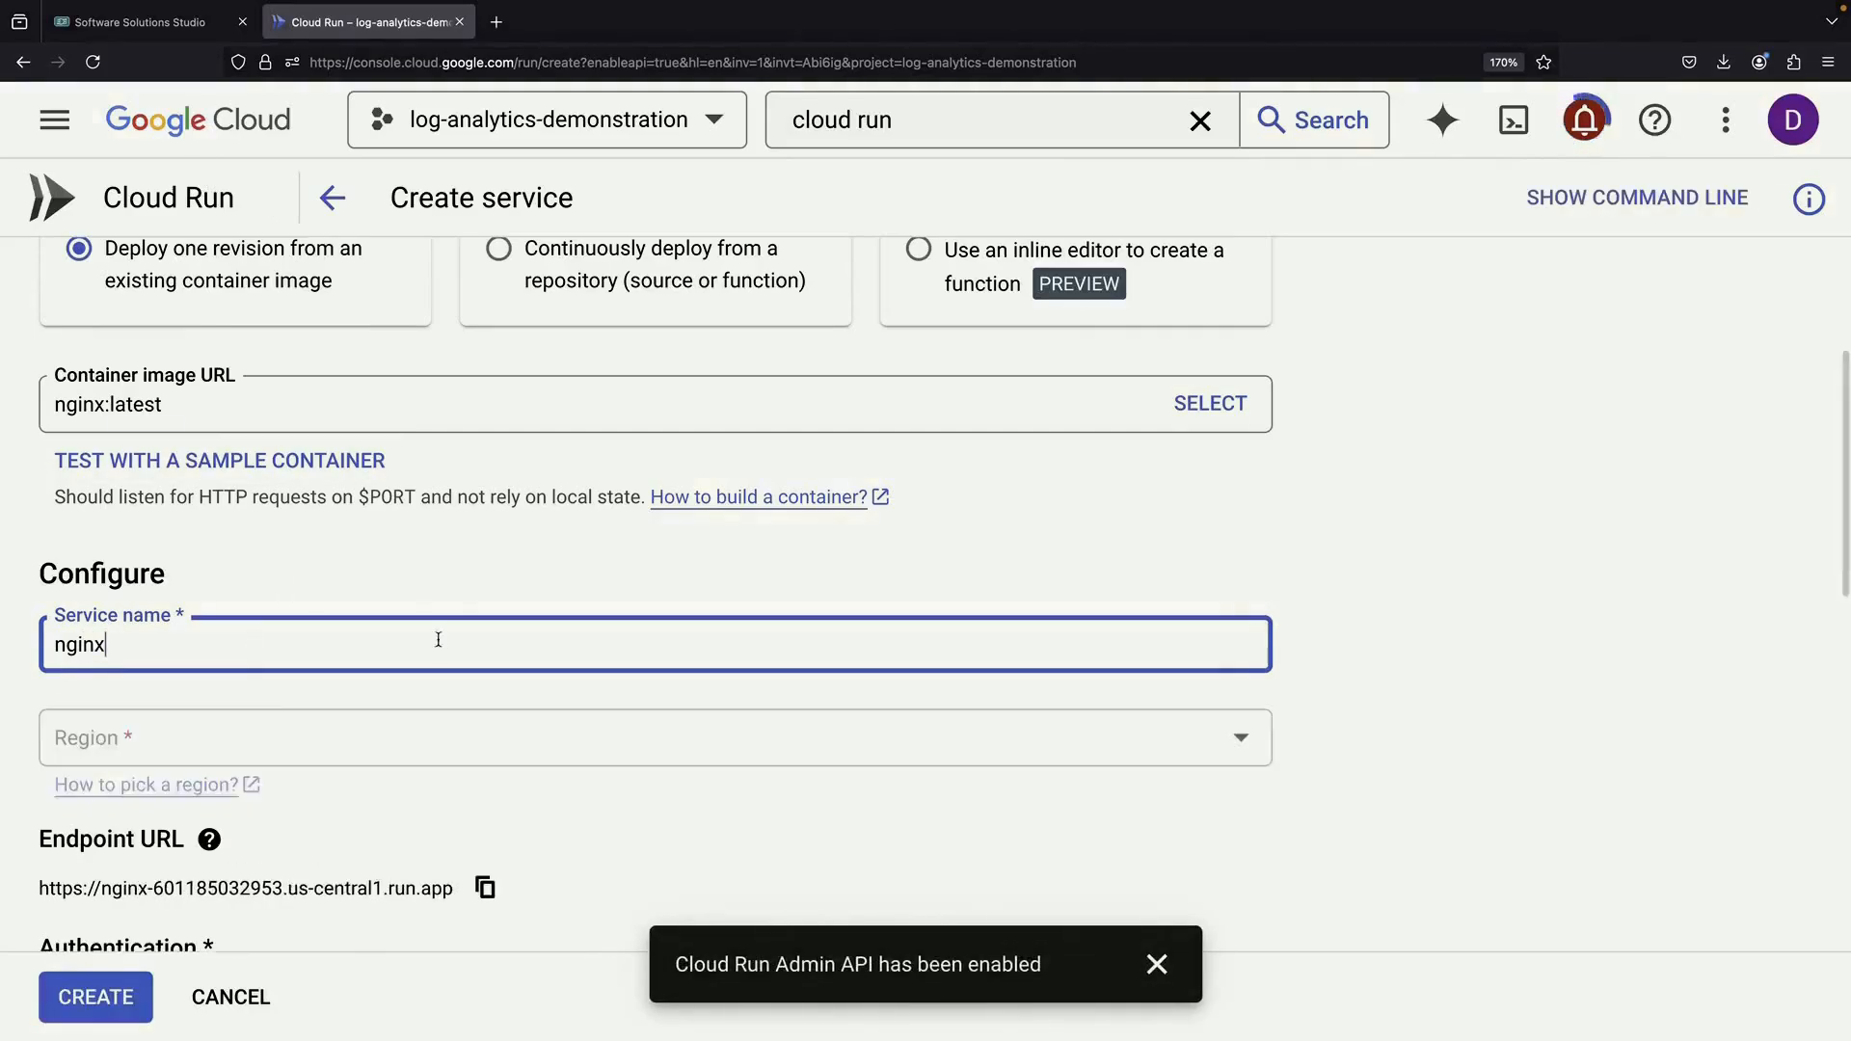
Allow unauthenticated access and change the container port from 8080 to 80
{"action": "scroll", "coordinate": [439, 646], "scroll_direction": "down", "scroll_amount": 2}
{"action": "left_click", "coordinate": [307, 706]}
{"action": "scroll", "coordinate": [454, 752], "scroll_direction": "down", "scroll_amount": 2}
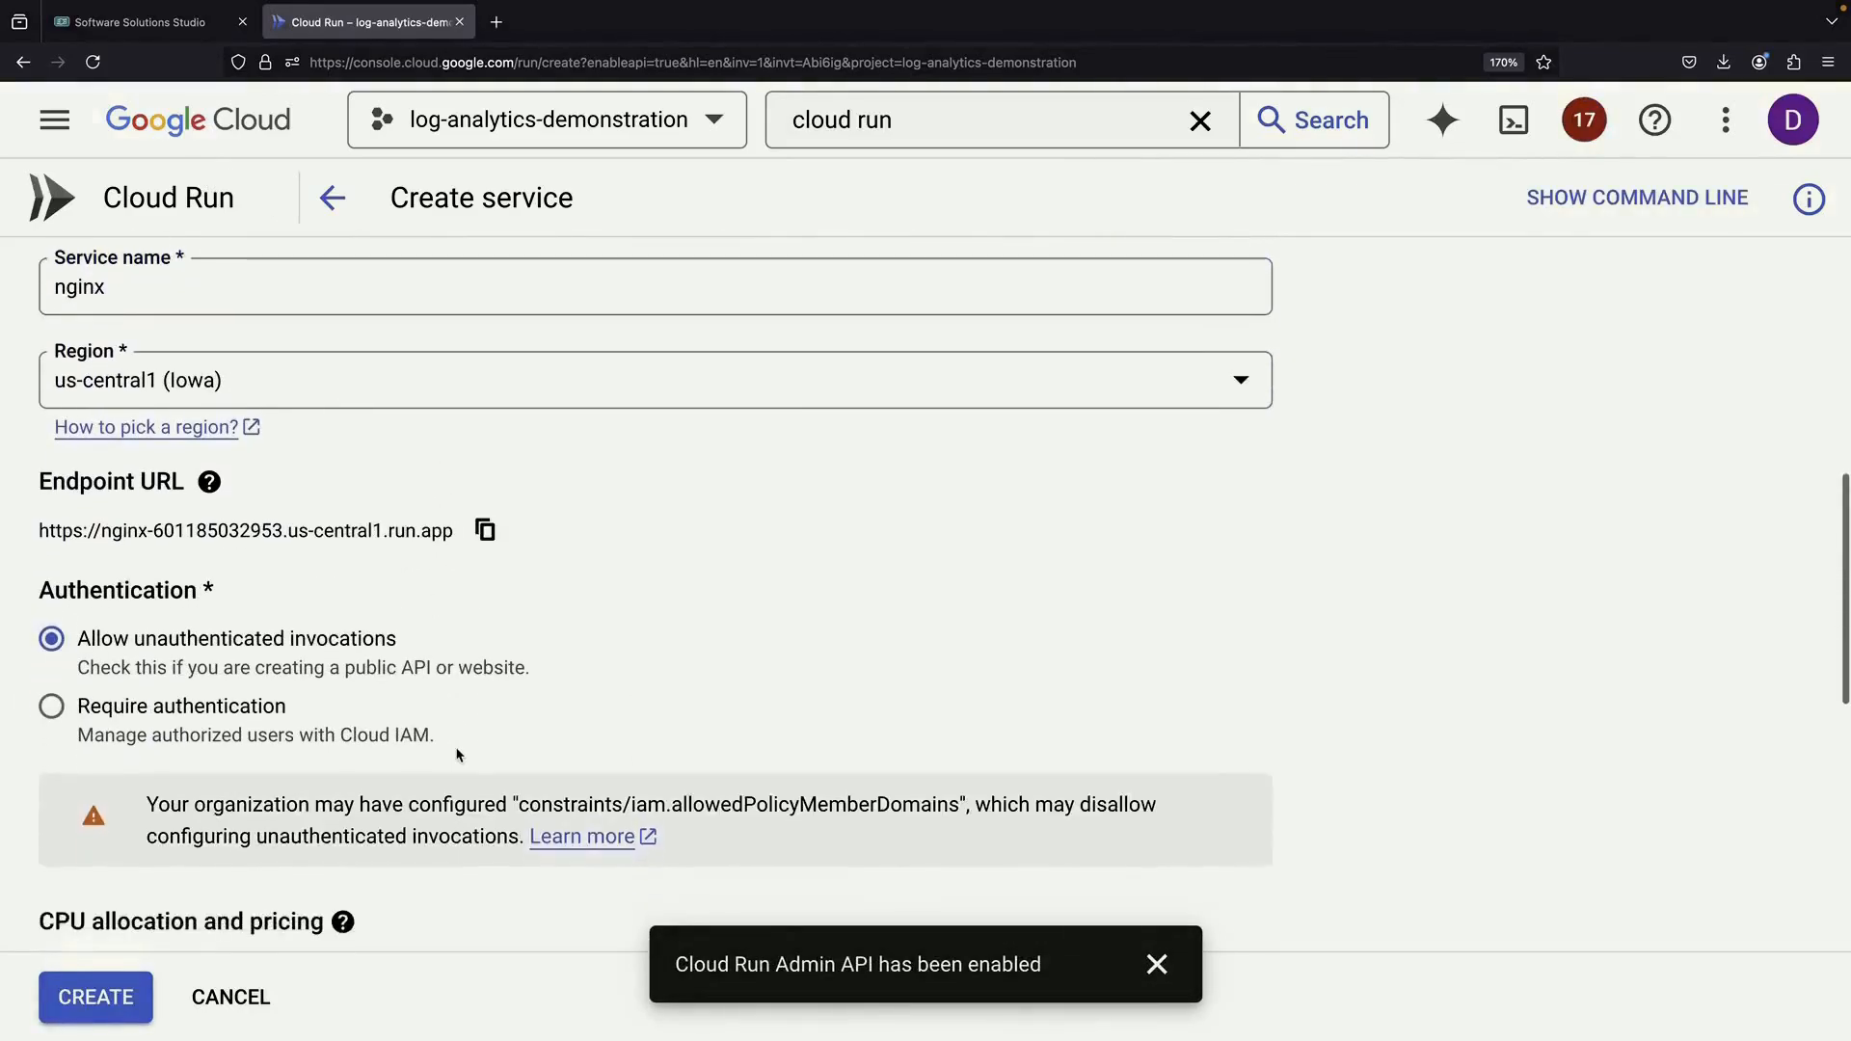
{"action": "scroll", "coordinate": [457, 754], "scroll_direction": "down", "scroll_amount": 5}
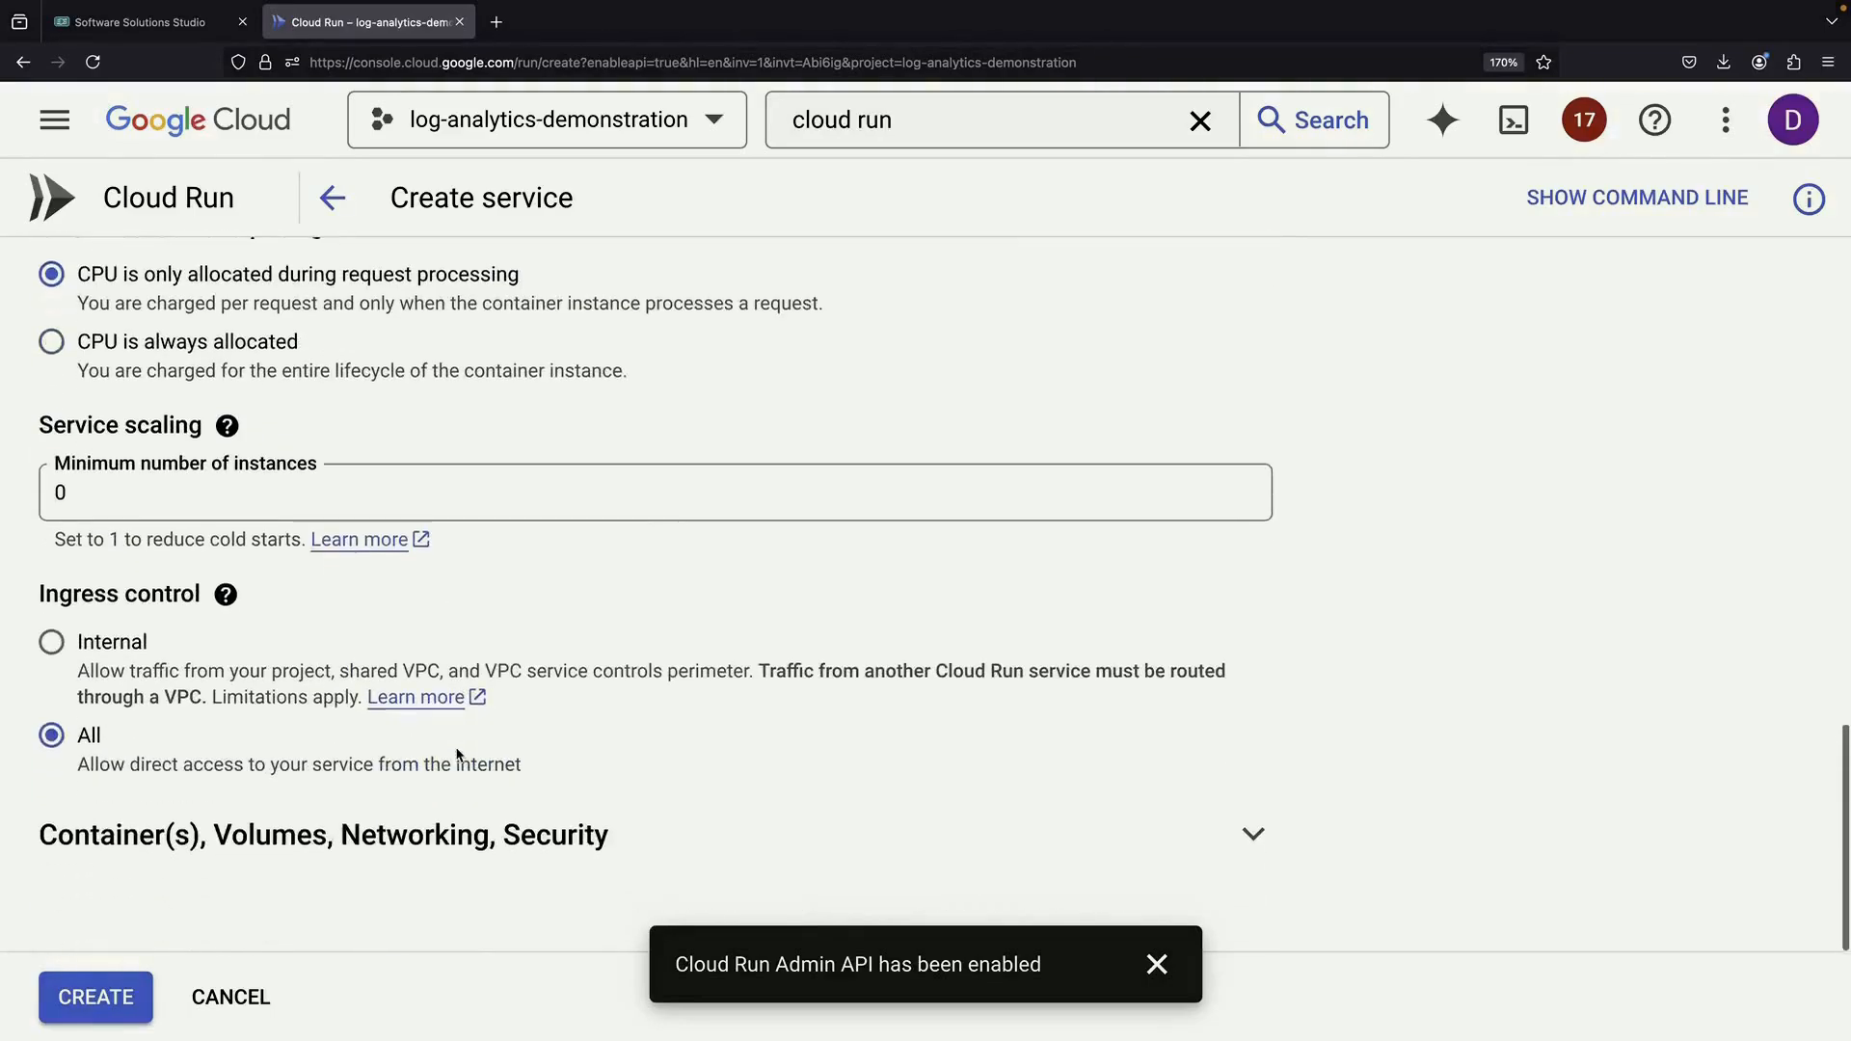
{"action": "left_click", "coordinate": [436, 876]}
{"action": "scroll", "coordinate": [436, 872], "scroll_direction": "down", "scroll_amount": 5}
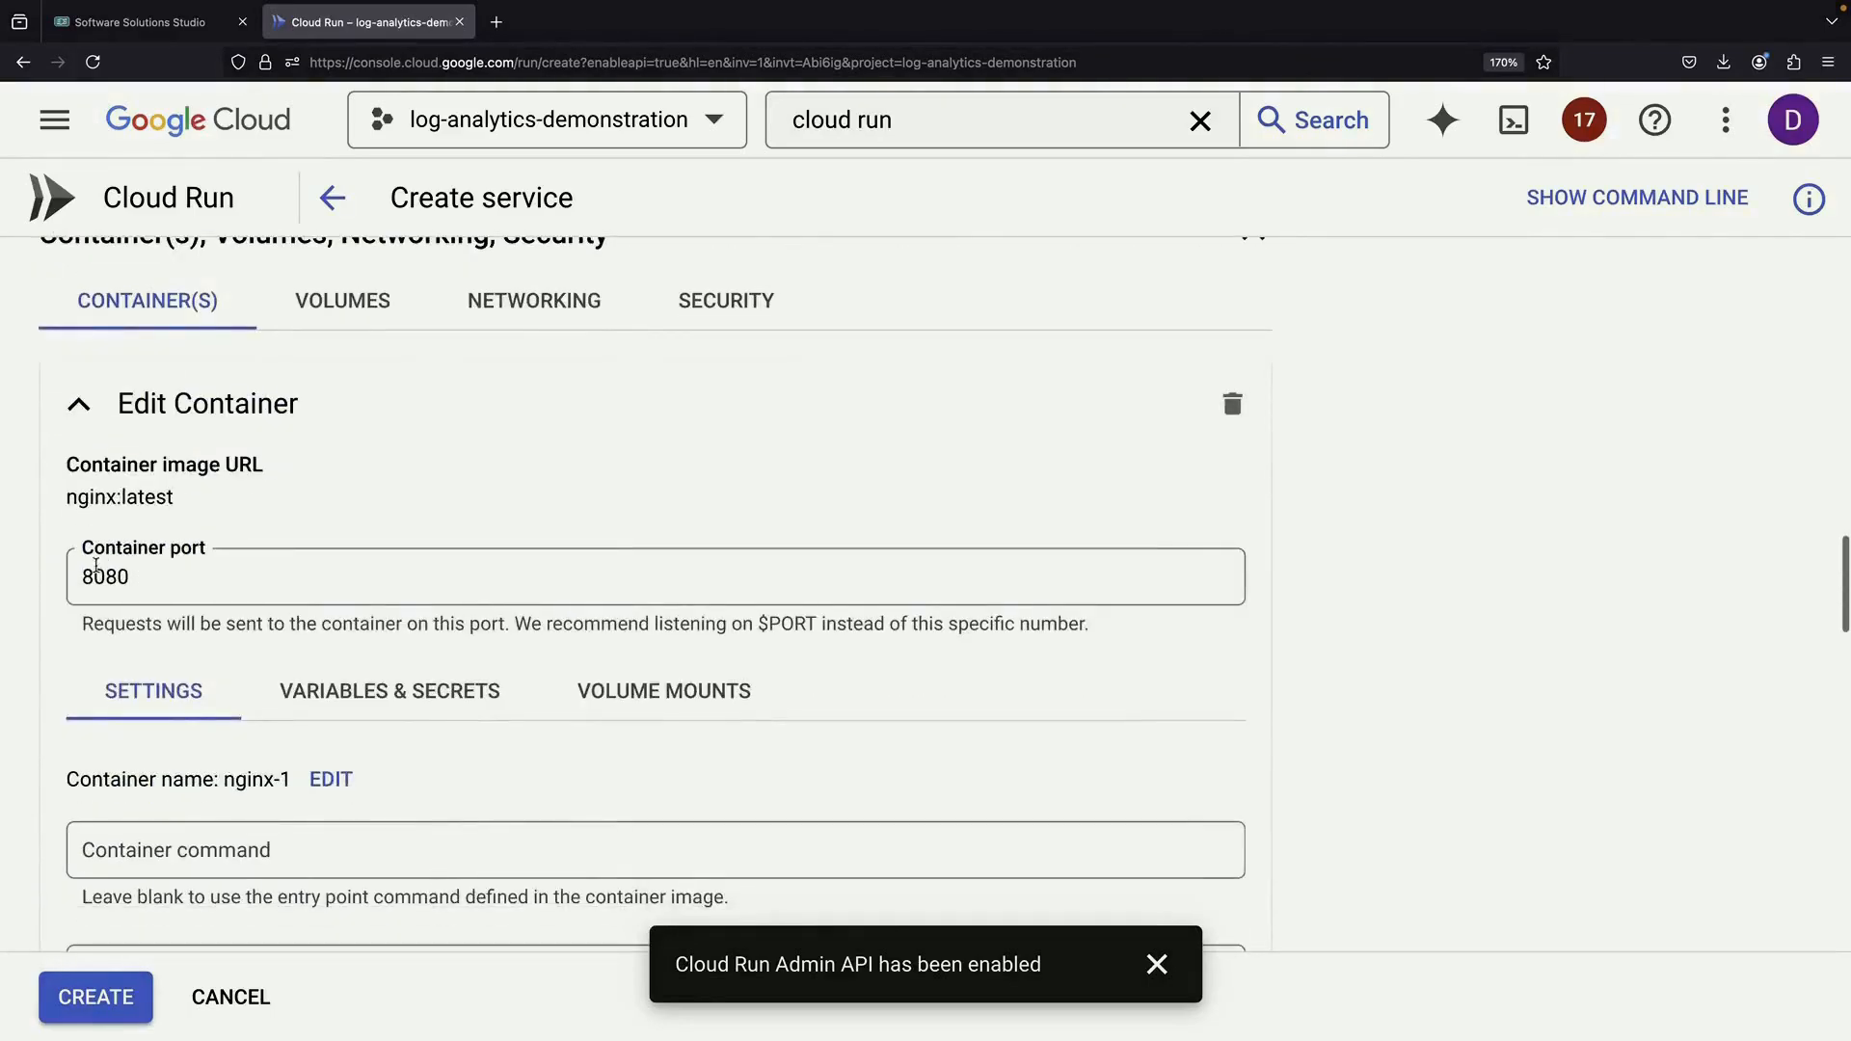
{"action": "double_click", "coordinate": [91, 575]}
{"action": "type", "text": "80"}
Create the nginx service and dismiss the API-enabled notification
{"action": "scroll", "coordinate": [344, 698], "scroll_direction": "down", "scroll_amount": 6}
{"action": "scroll", "coordinate": [343, 696], "scroll_direction": "down", "scroll_amount": 9}
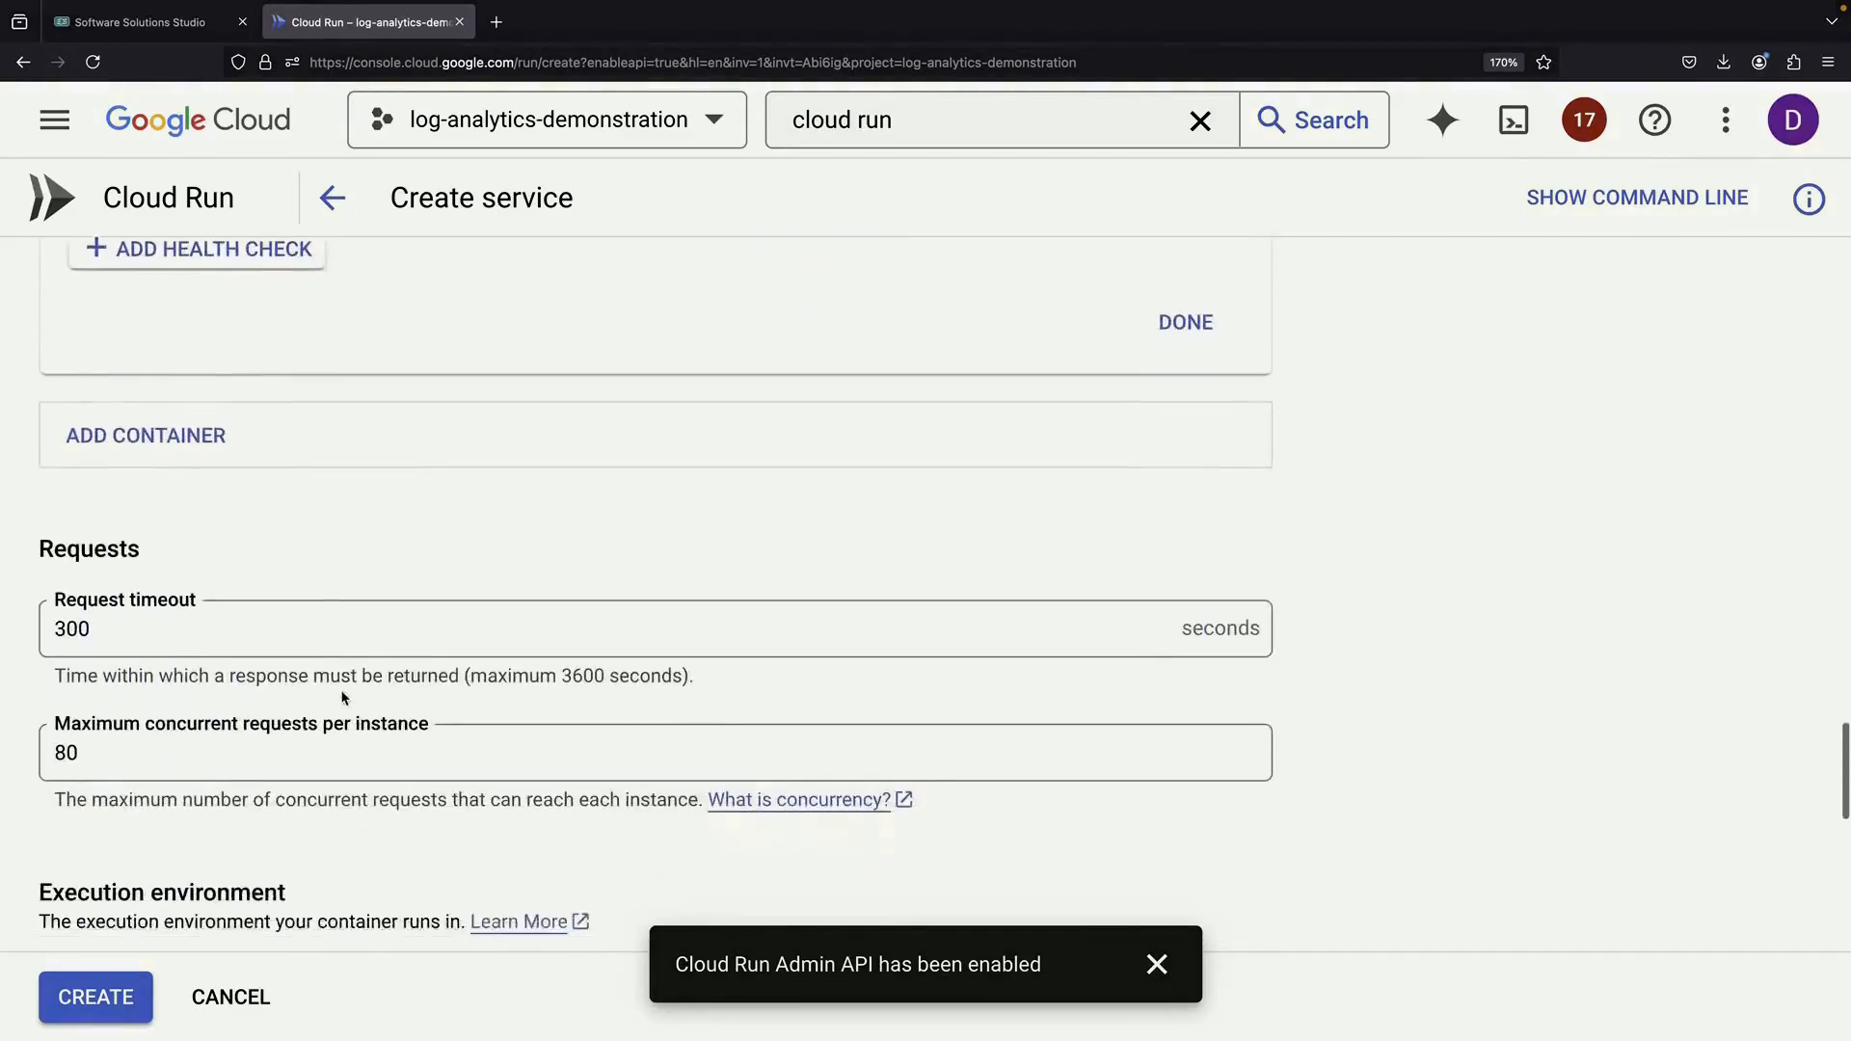
{"action": "scroll", "coordinate": [342, 694], "scroll_direction": "up", "scroll_amount": 20}
{"action": "scroll", "coordinate": [341, 691], "scroll_direction": "down", "scroll_amount": 3}
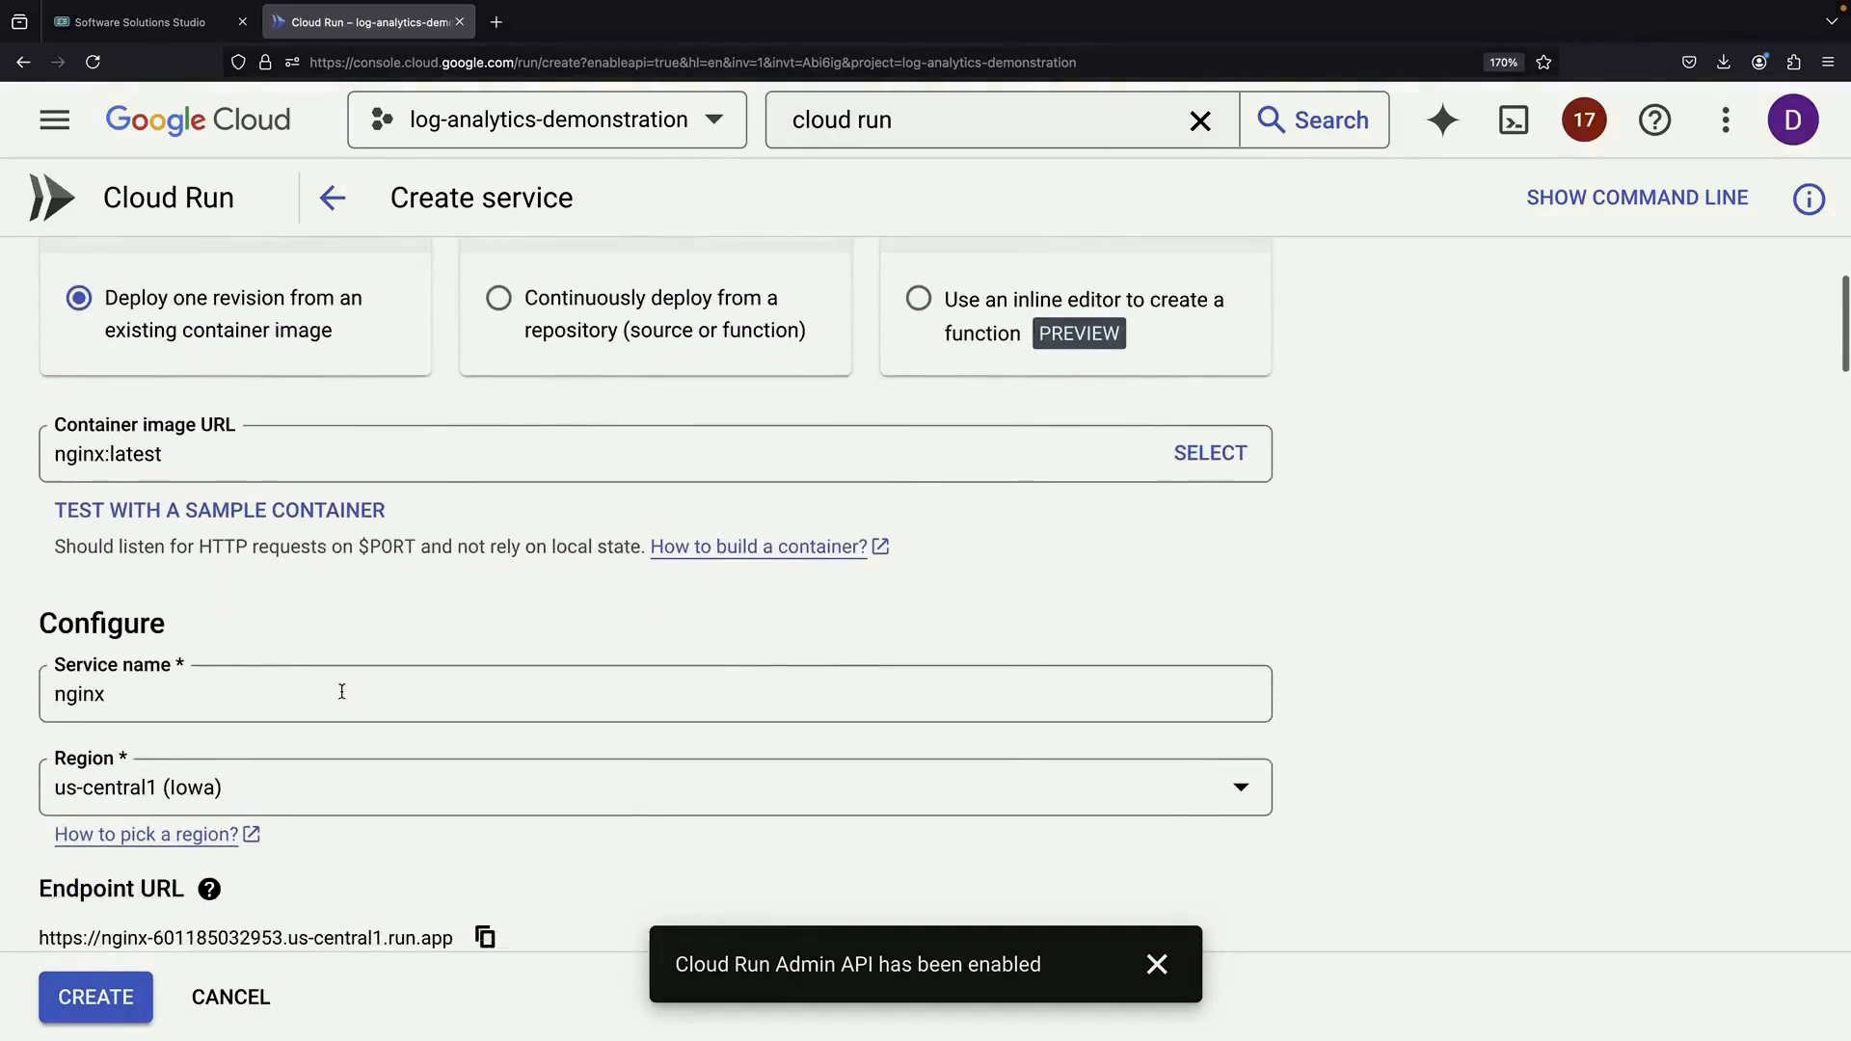
{"action": "left_click", "coordinate": [141, 990]}
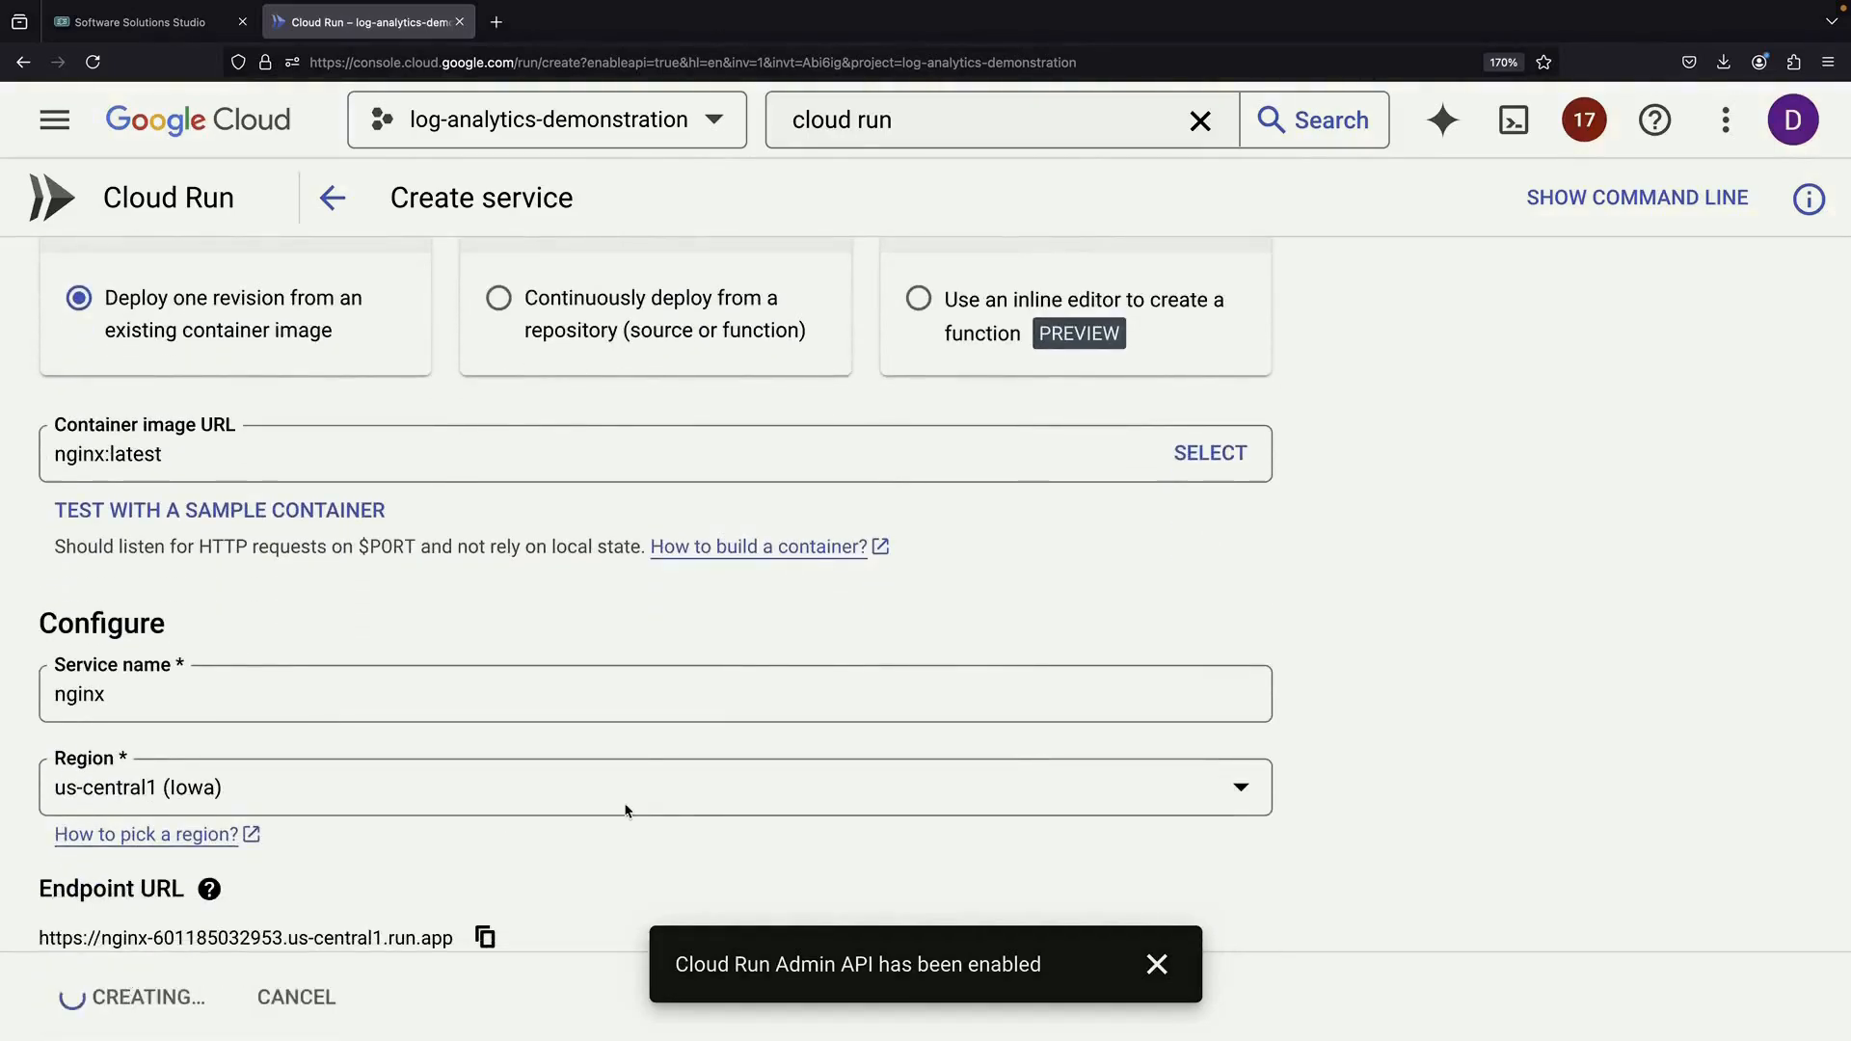
{"action": "left_click", "coordinate": [1159, 963]}
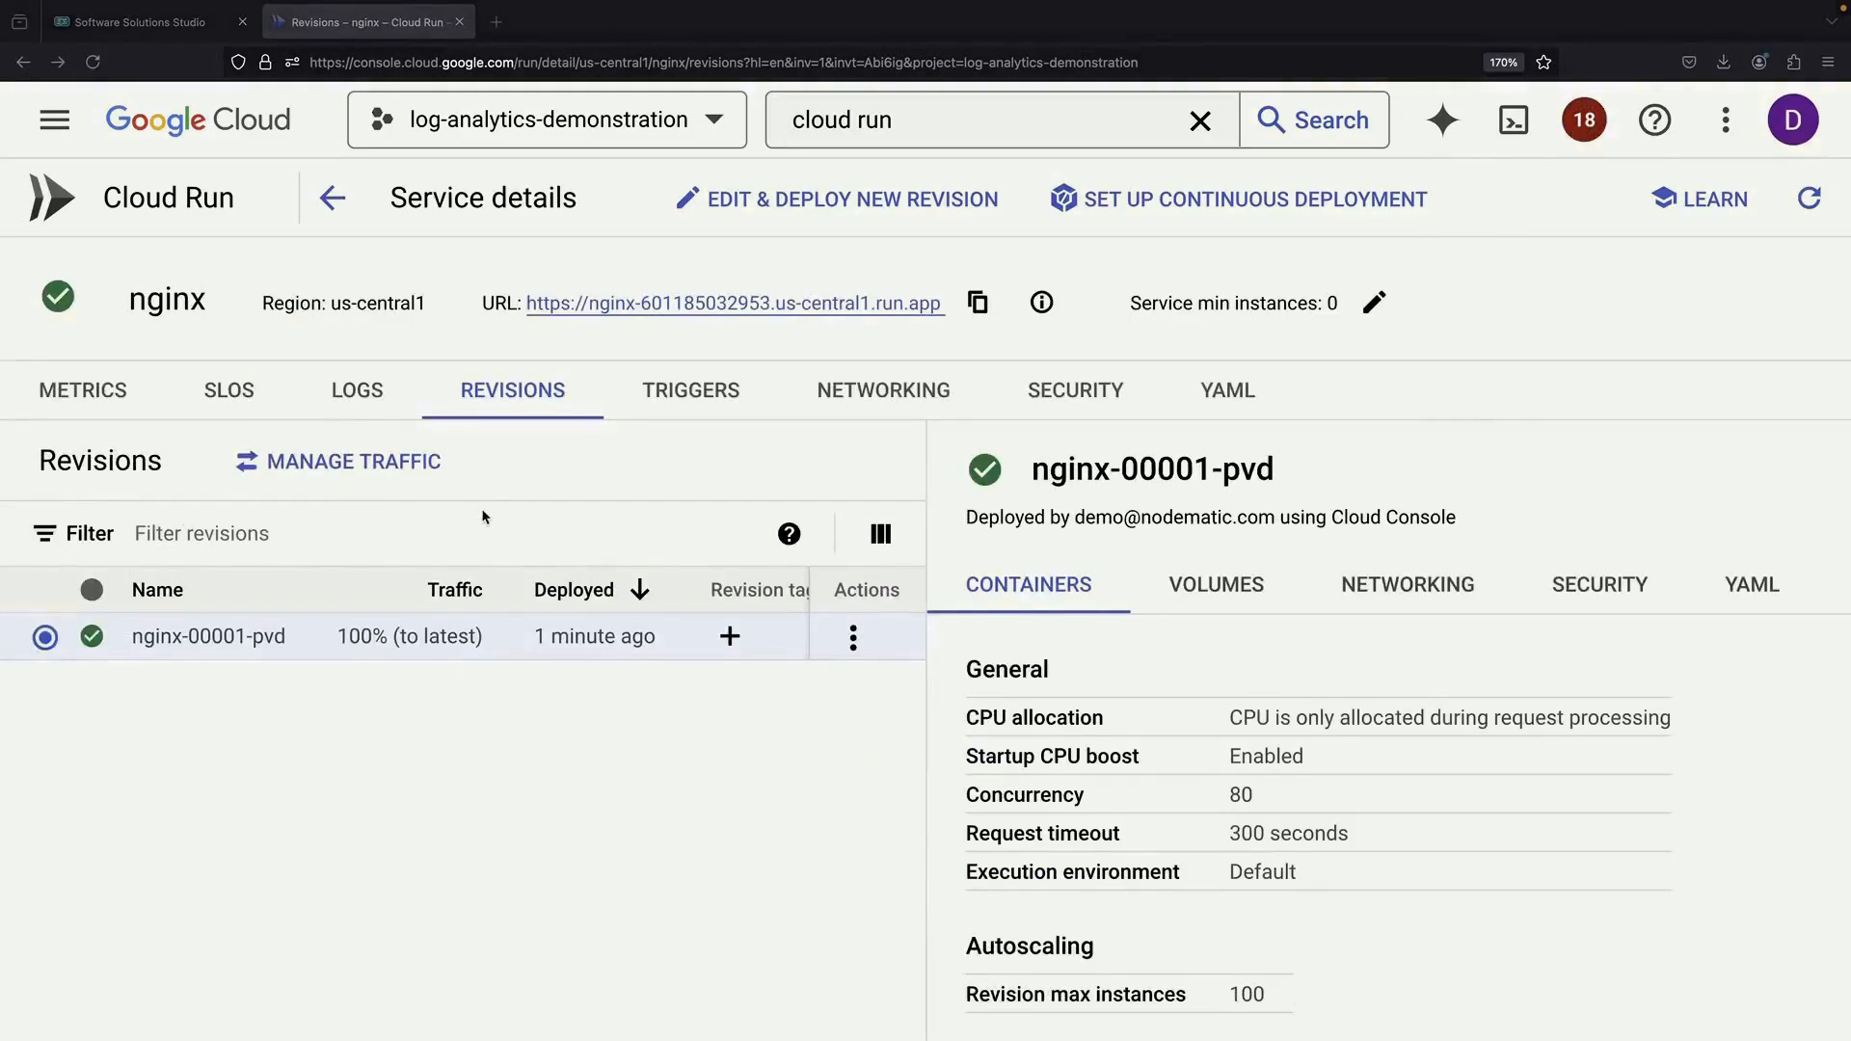
Load the nginx public URL, then check the service's logs for the GET 200 and favicon 404 entries
{"action": "left_click", "coordinate": [611, 303]}
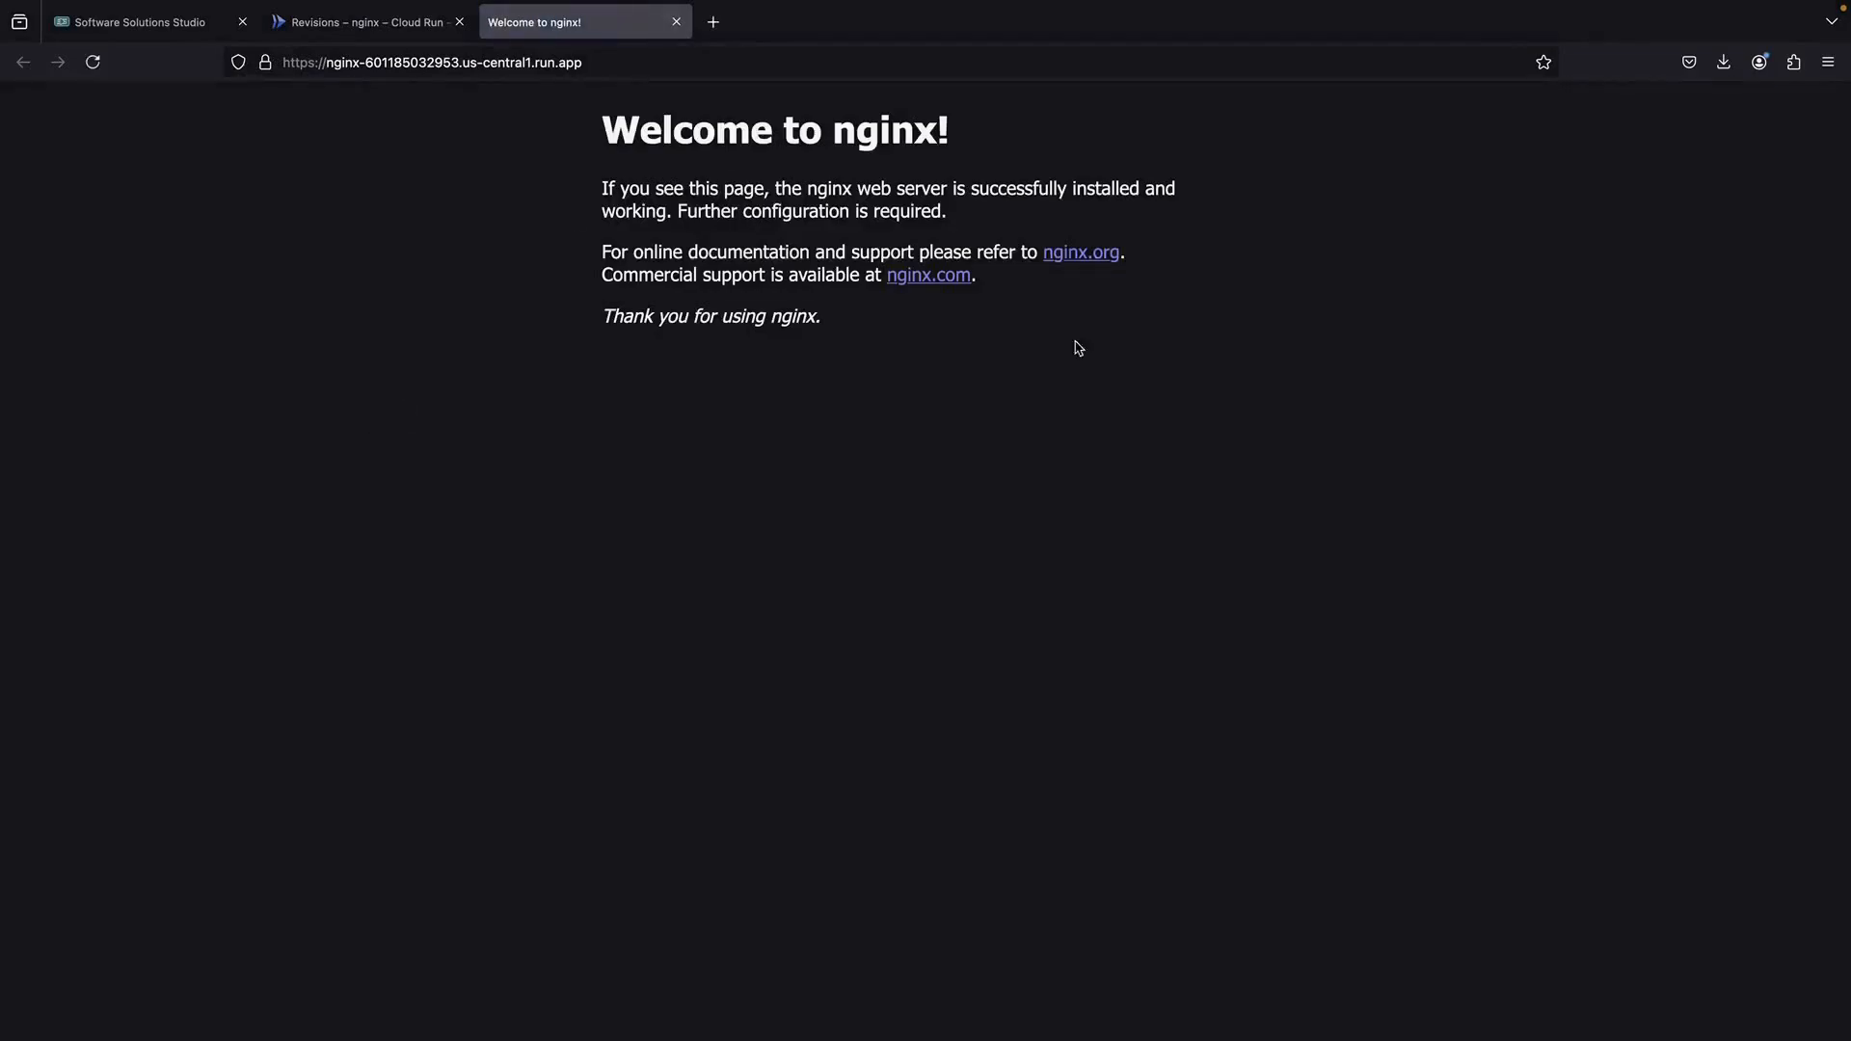
{"action": "left_click", "coordinate": [340, 22]}
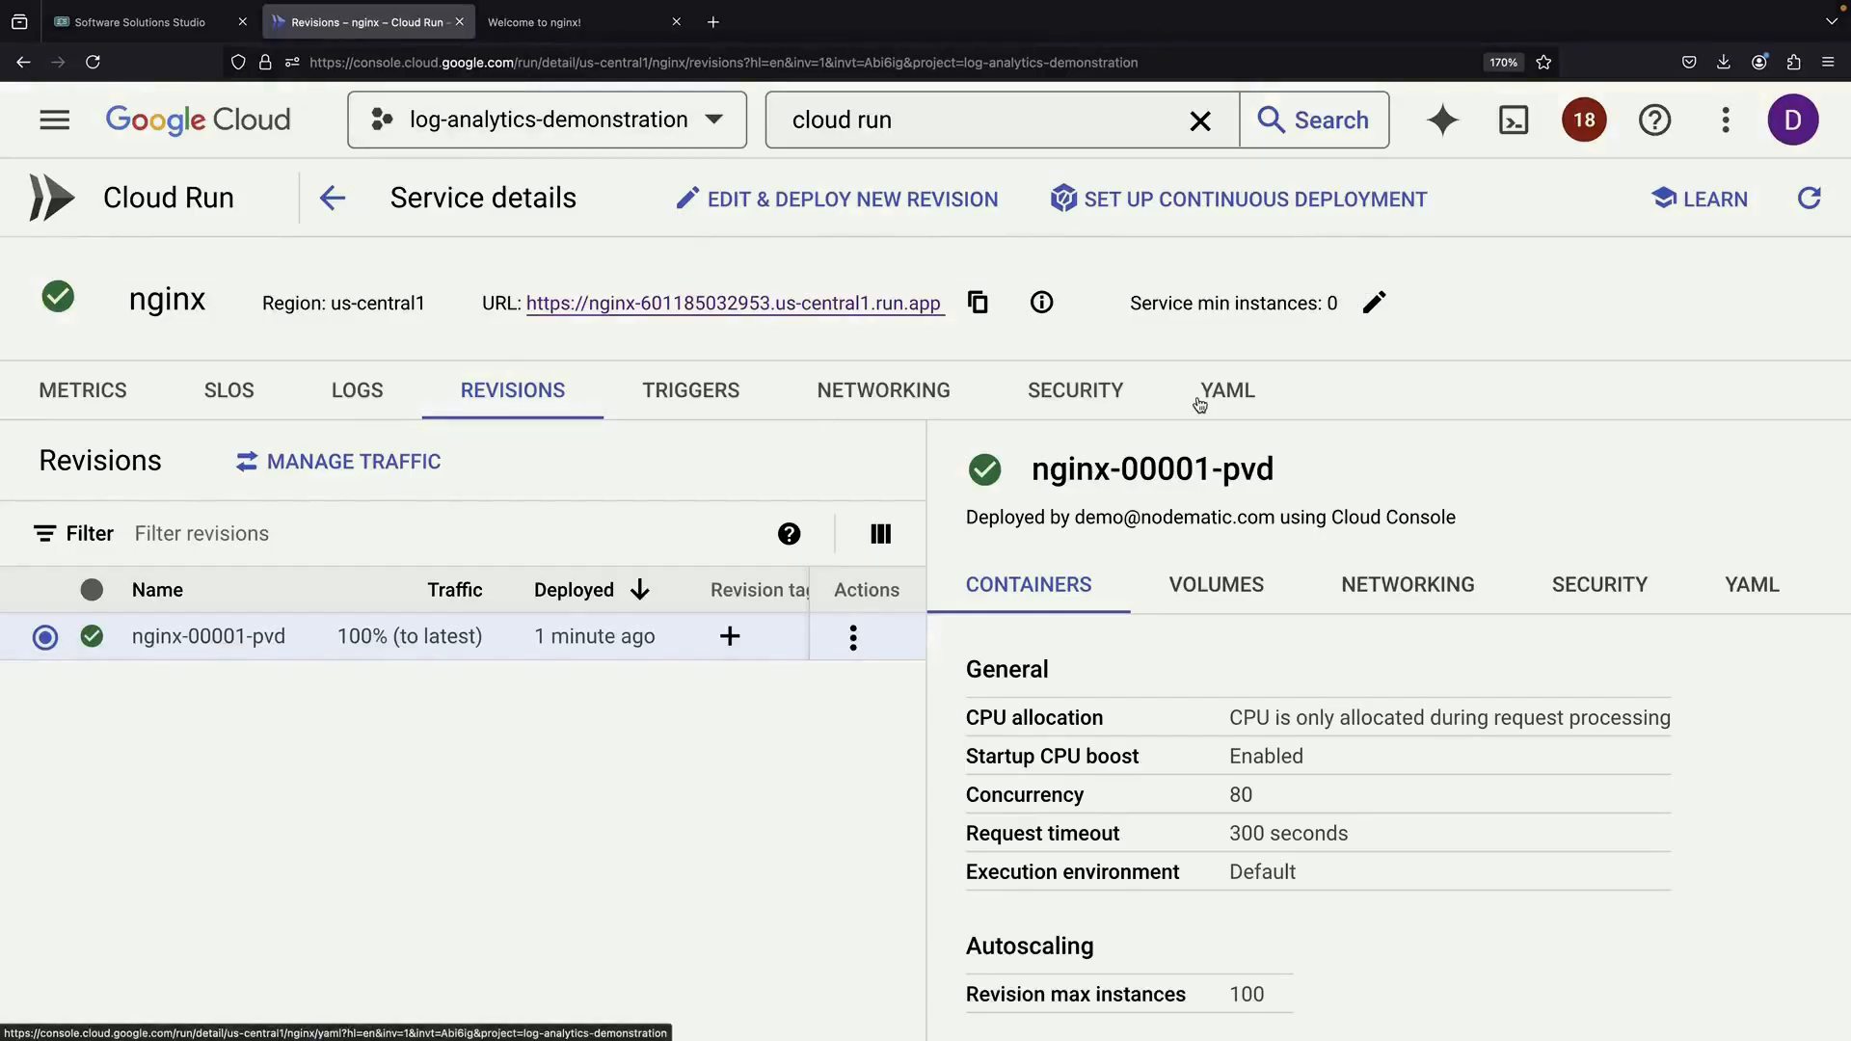
{"action": "left_click", "coordinate": [332, 389]}
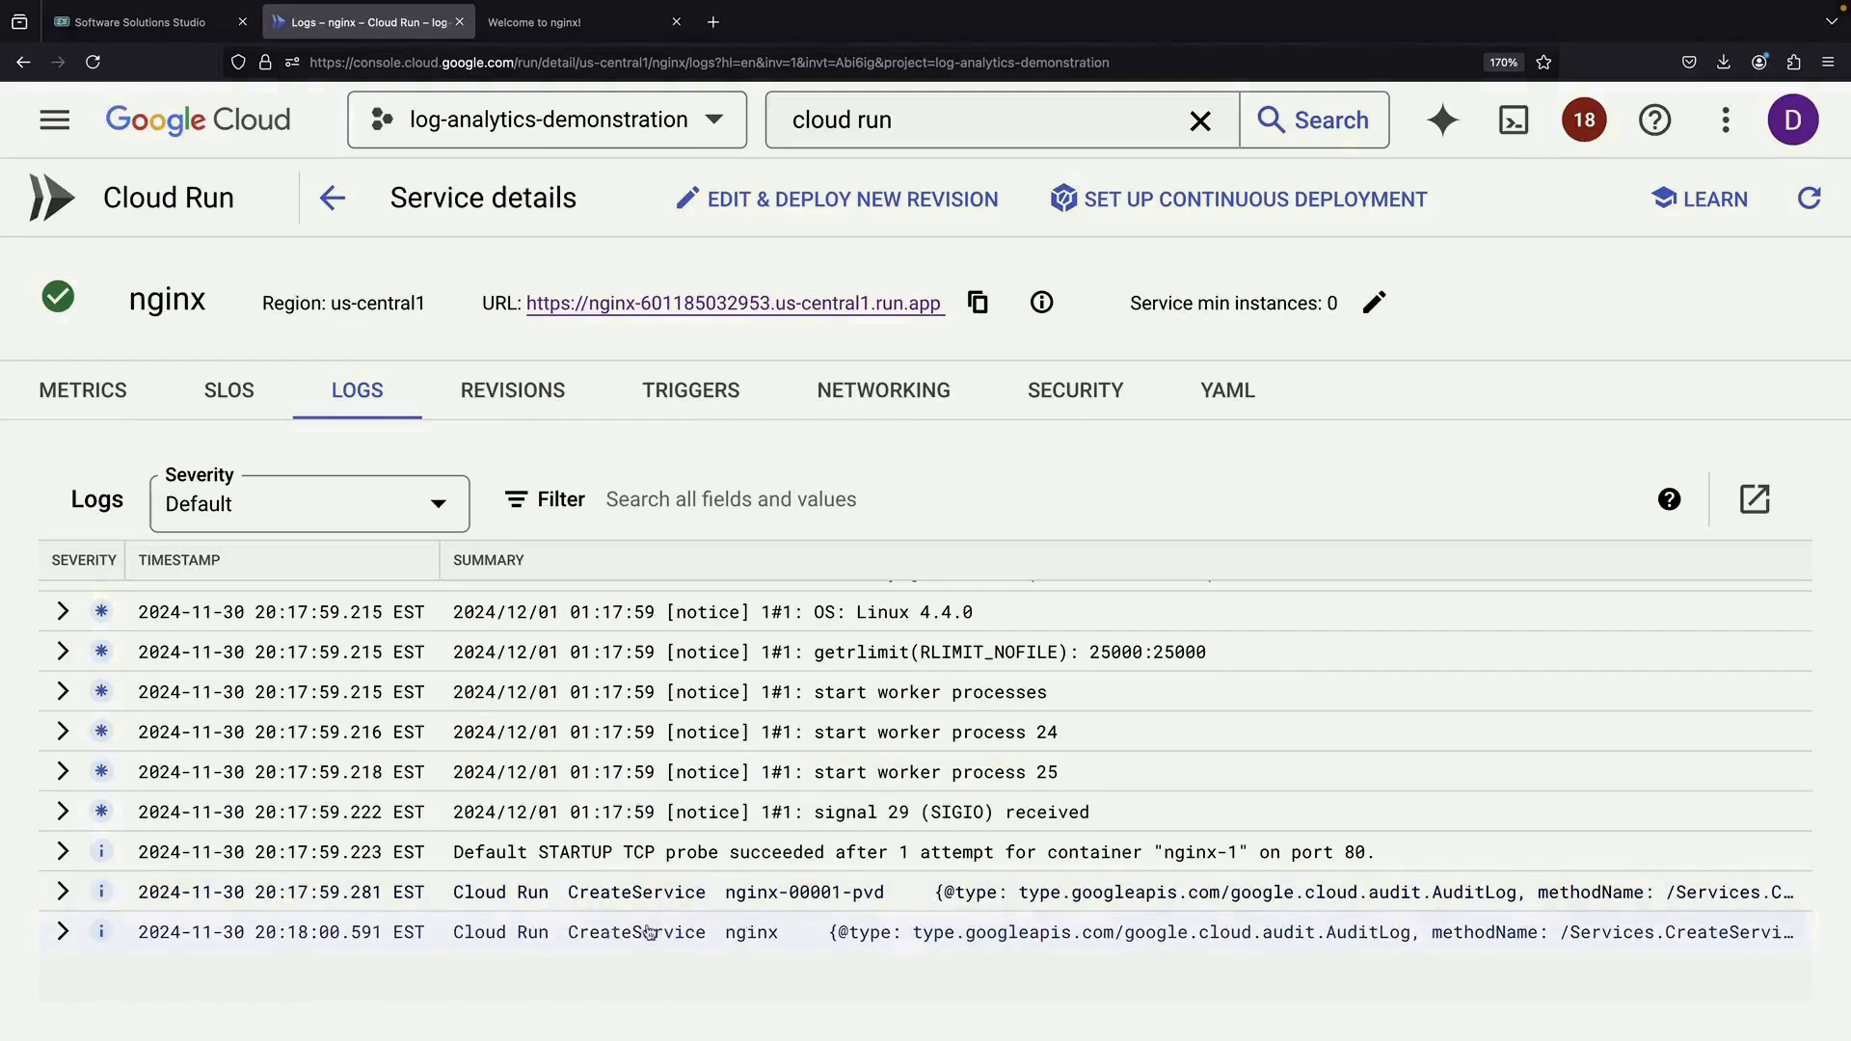
{"action": "scroll", "coordinate": [661, 936], "scroll_direction": "down", "scroll_amount": 3}
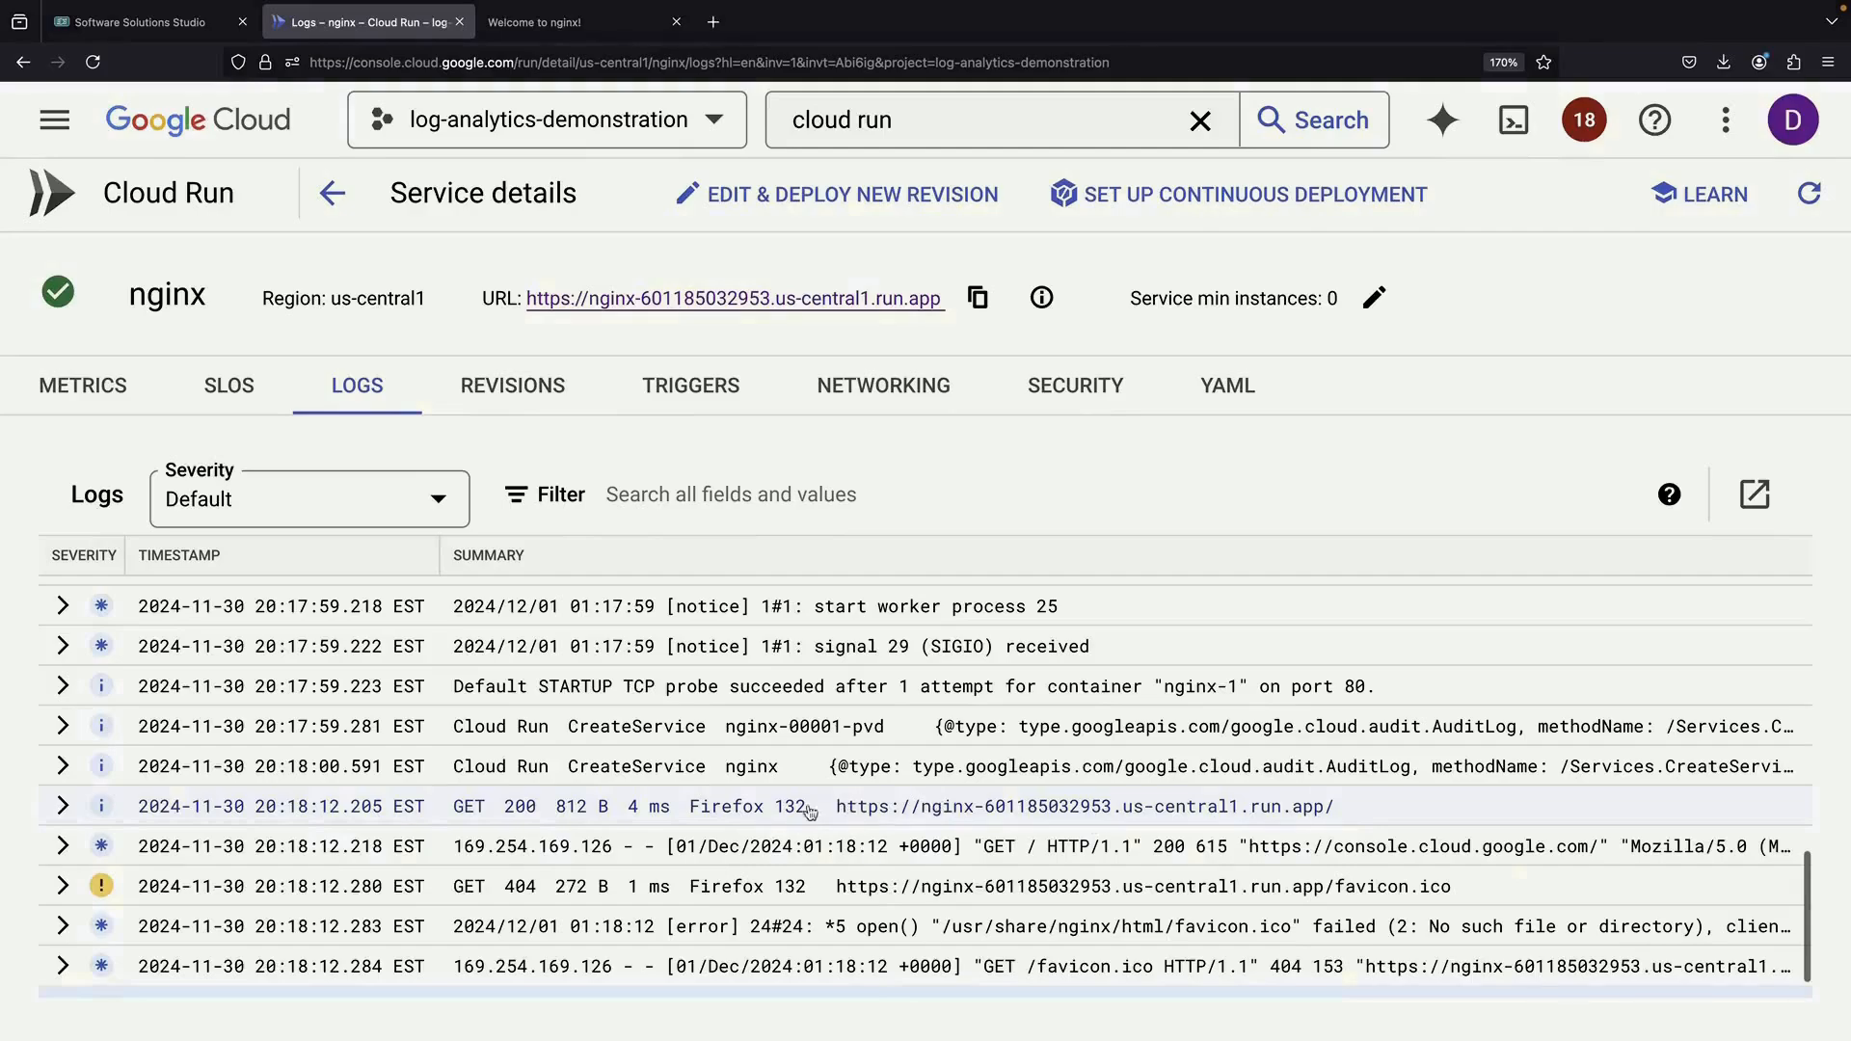
{"action": "scroll", "coordinate": [791, 810], "scroll_direction": "down", "scroll_amount": 2}
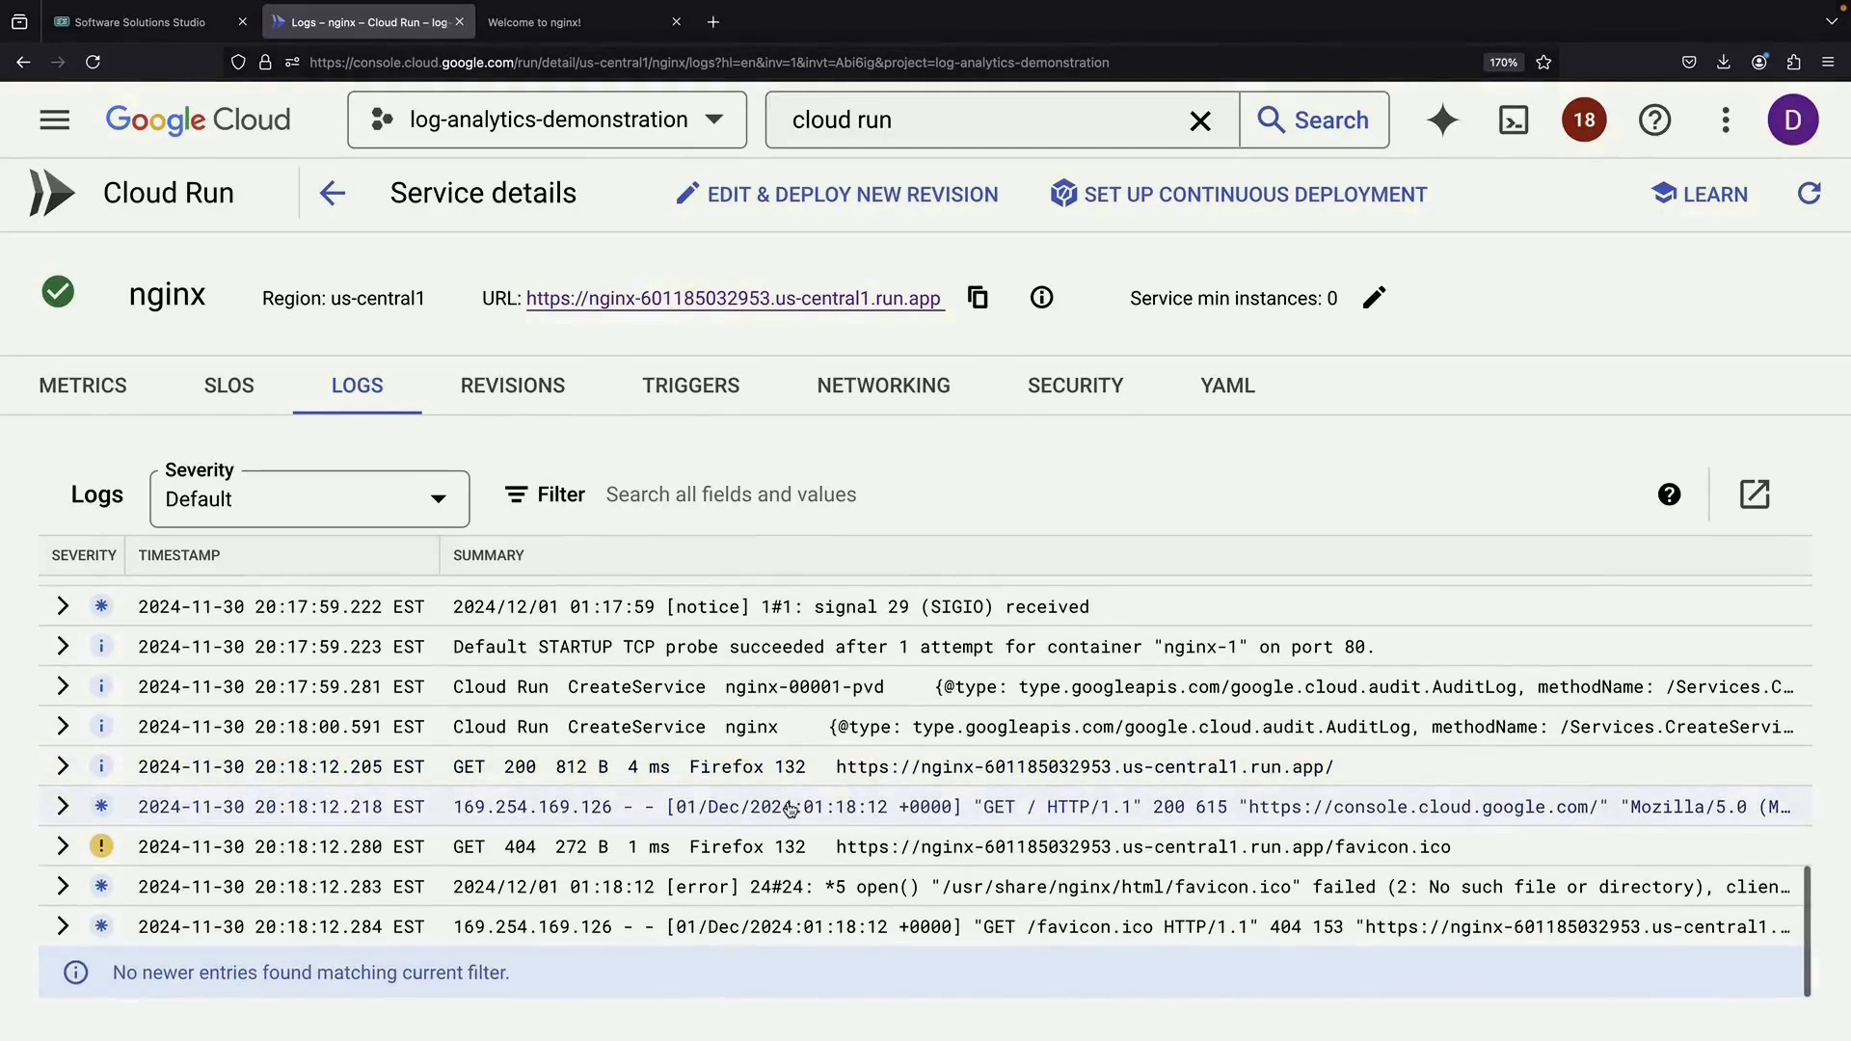
{"action": "left_click", "coordinate": [919, 127]}
Open Logs Explorer and filter the logs to Cloud Run Revision
{"action": "key", "text": "ctrl+a"}
{"action": "type", "text": "logs"}
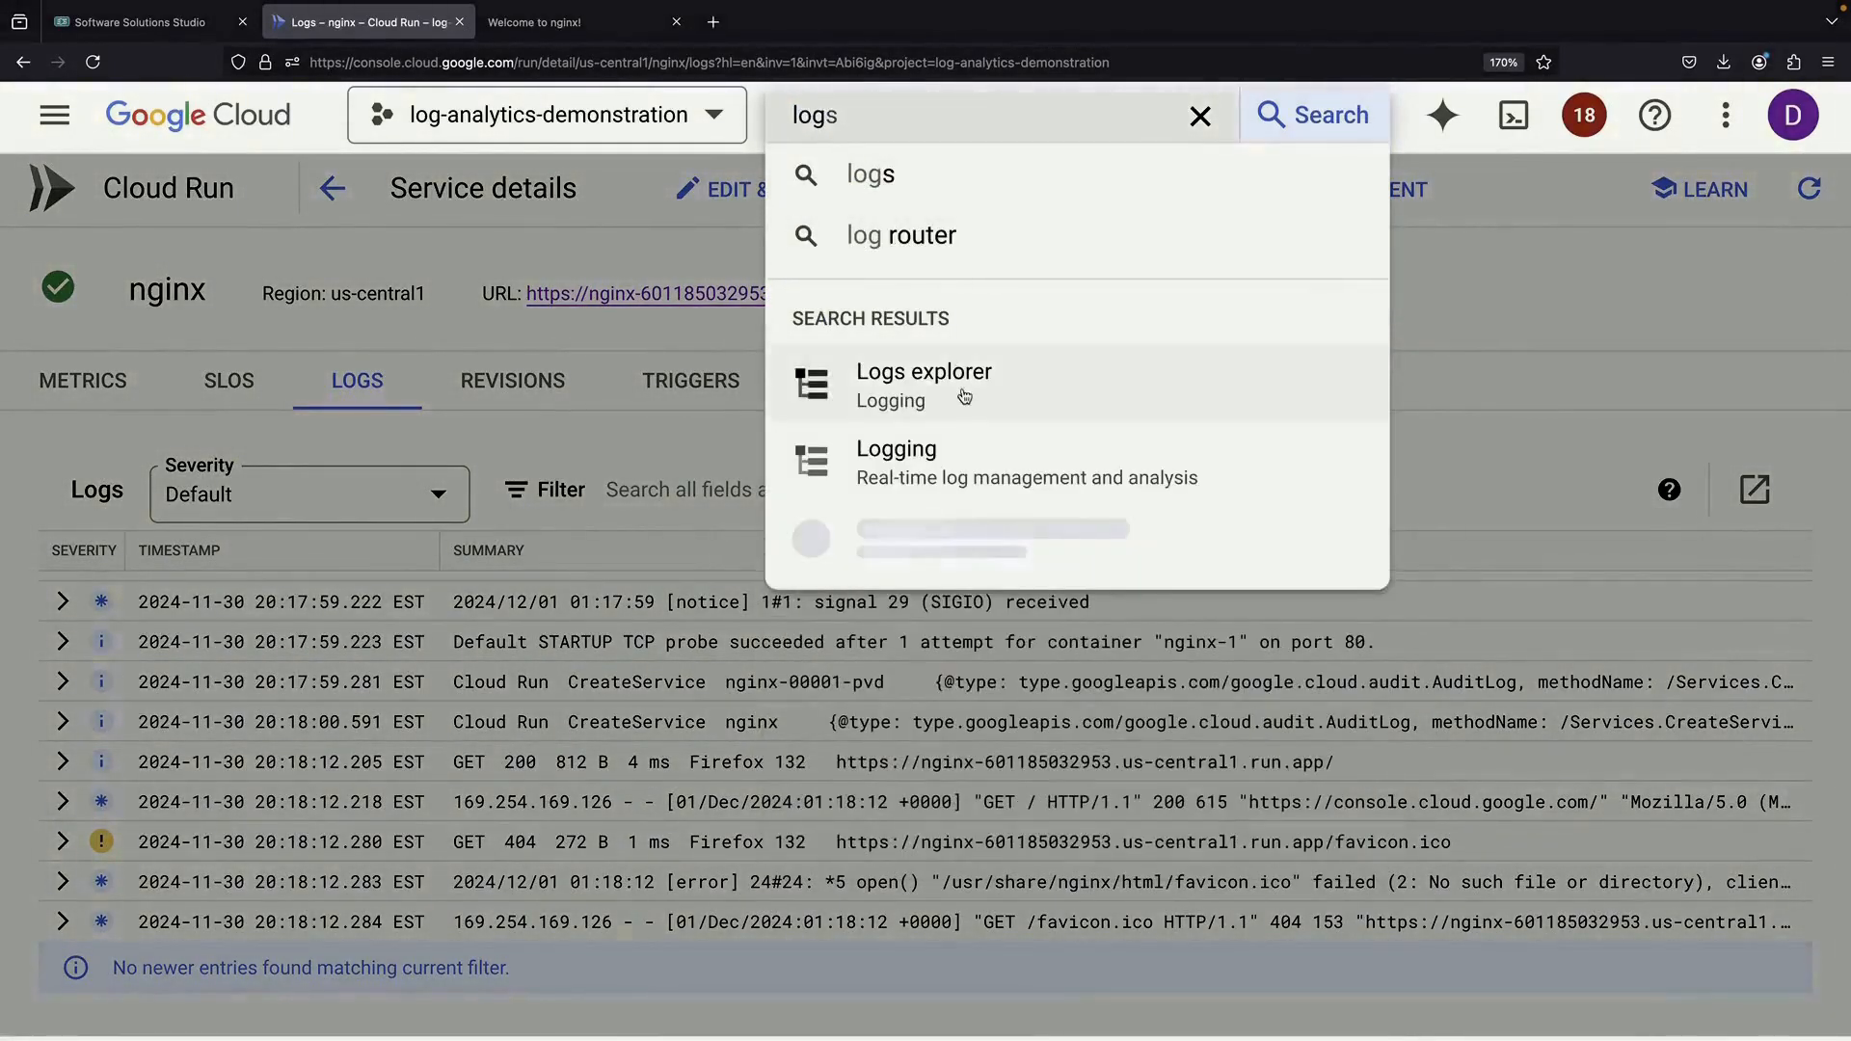
{"action": "left_click", "coordinate": [962, 391]}
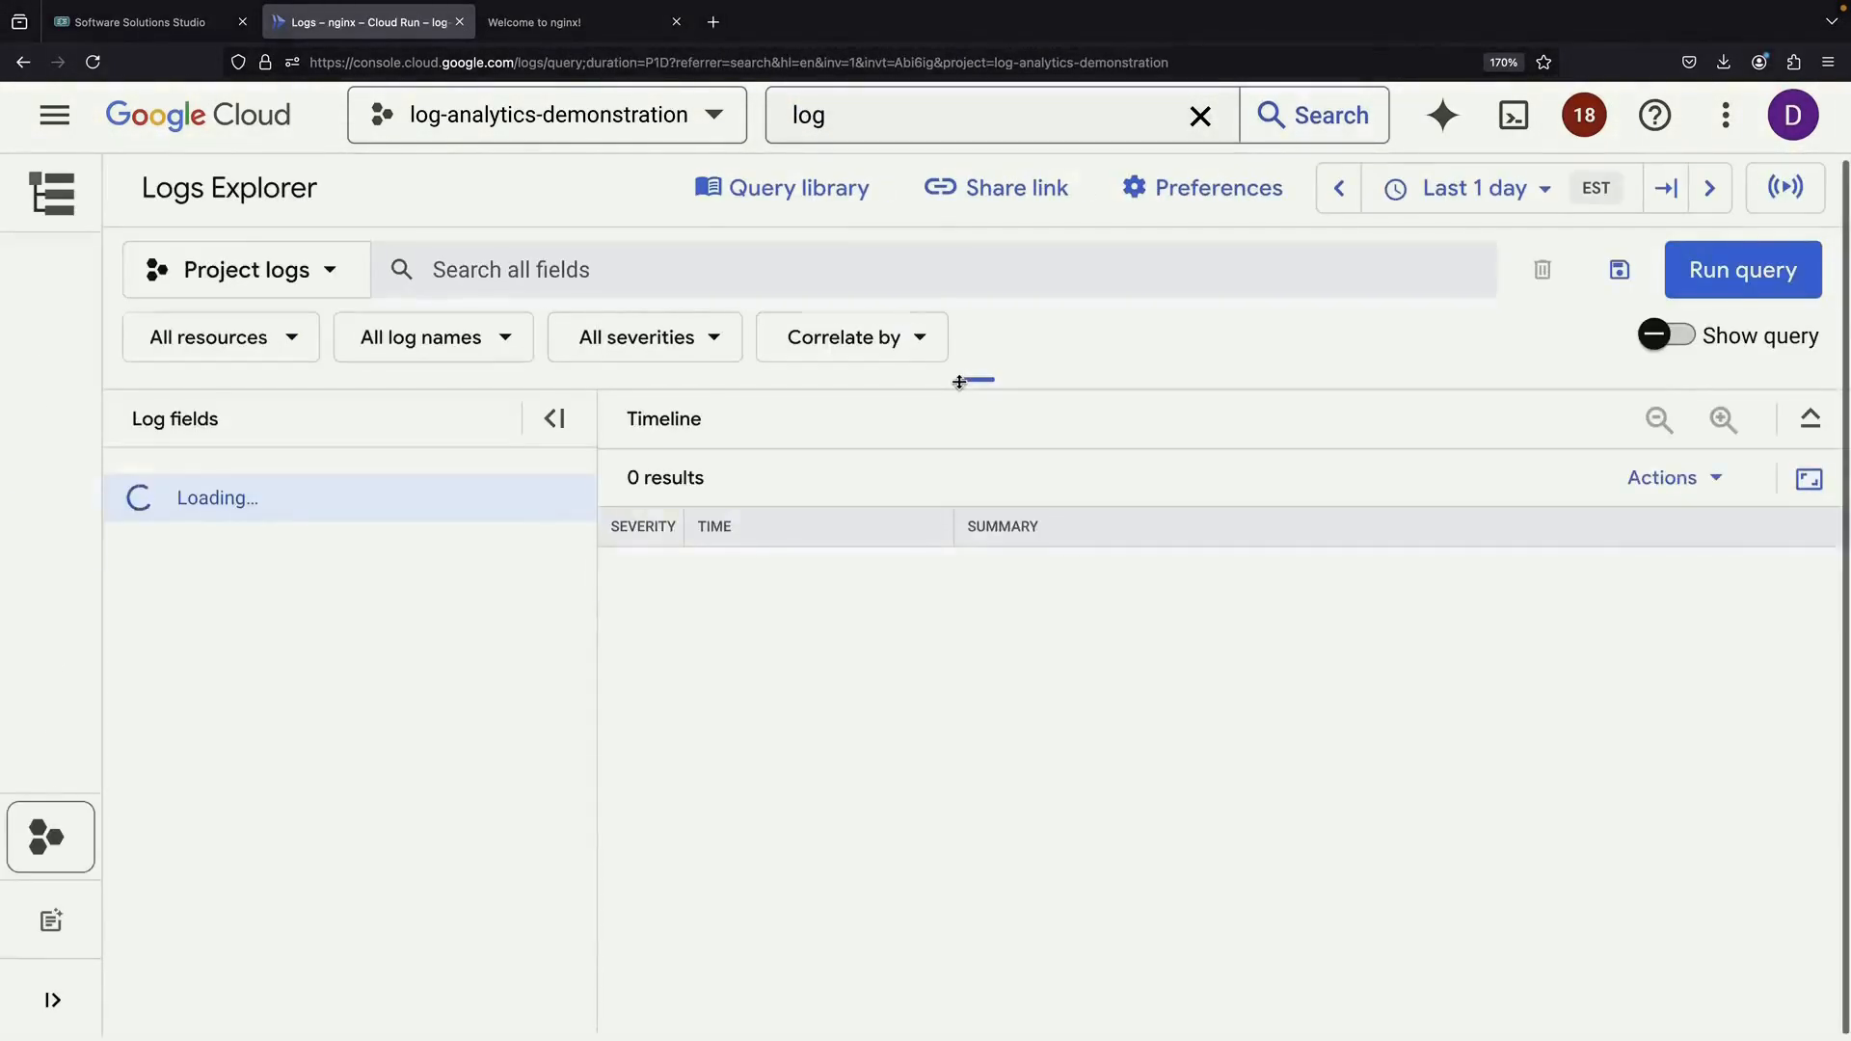
{"action": "mouse_move", "coordinate": [86, 549]}
{"action": "scroll", "coordinate": [283, 638], "scroll_direction": "down", "scroll_amount": 5}
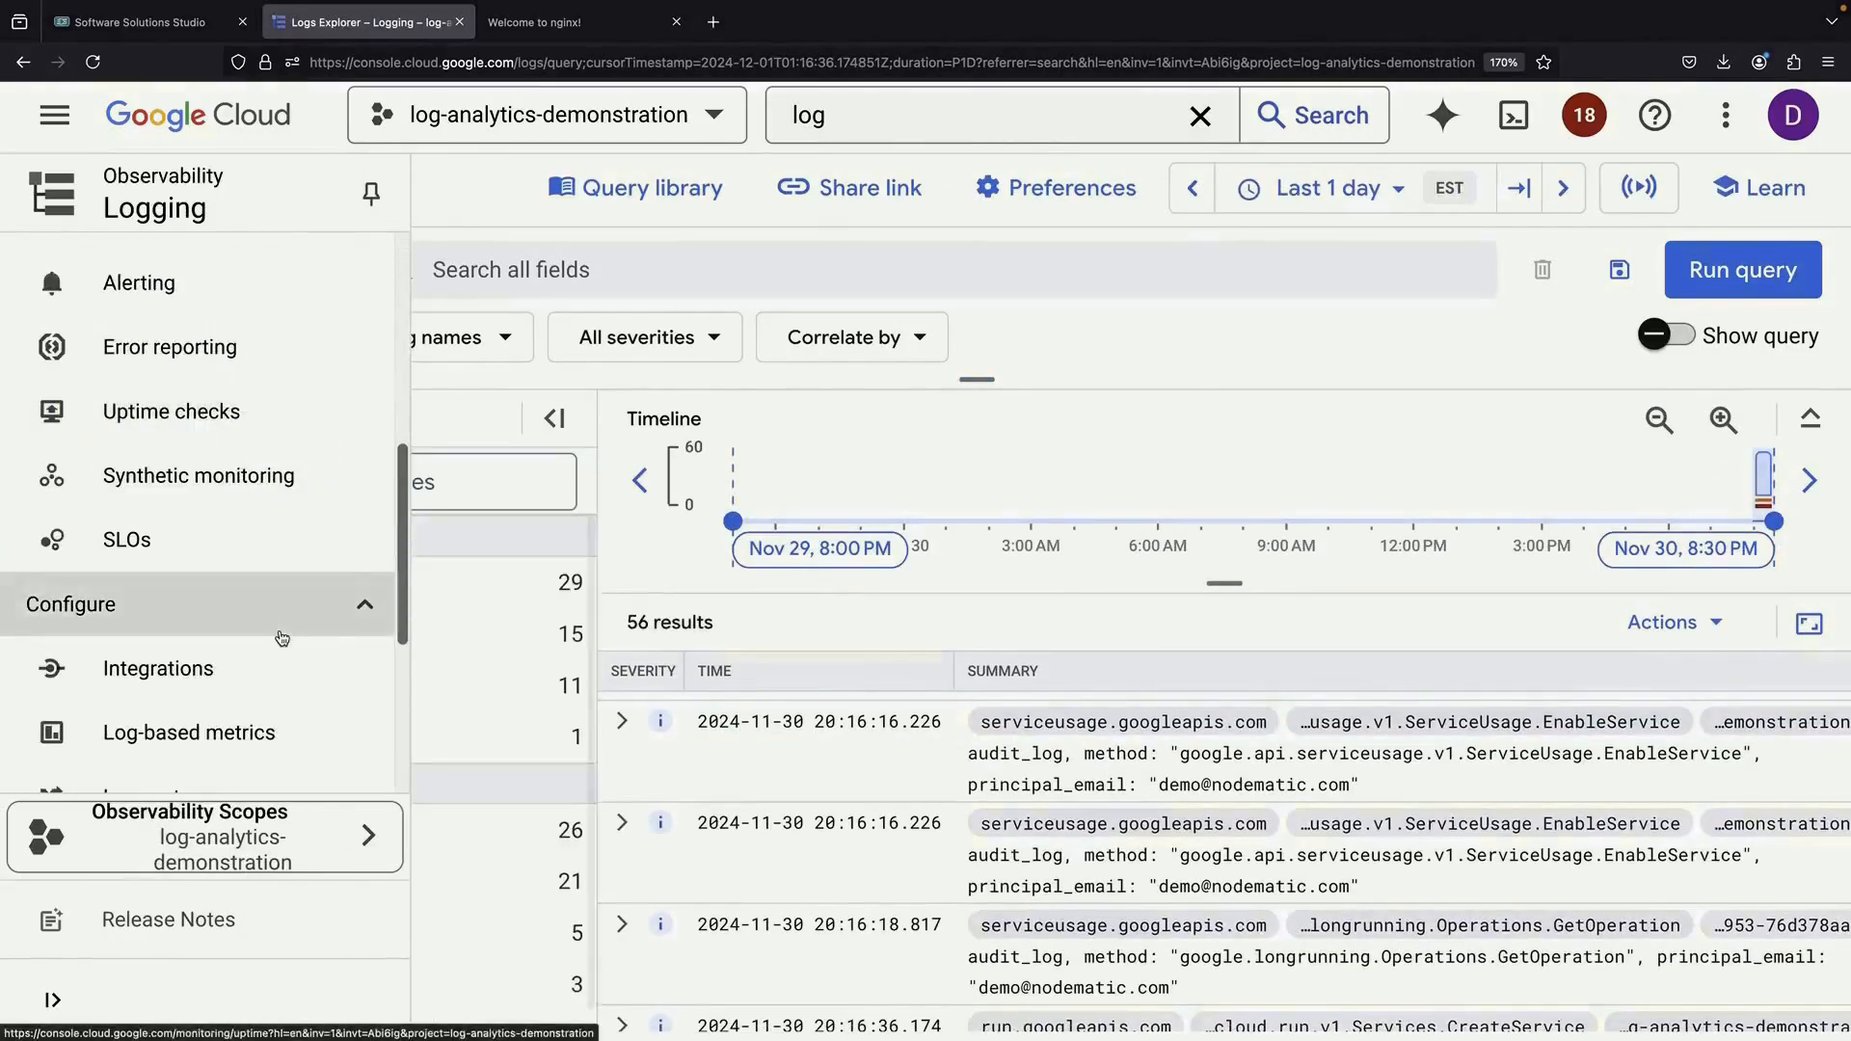
{"action": "left_click", "coordinate": [371, 589]}
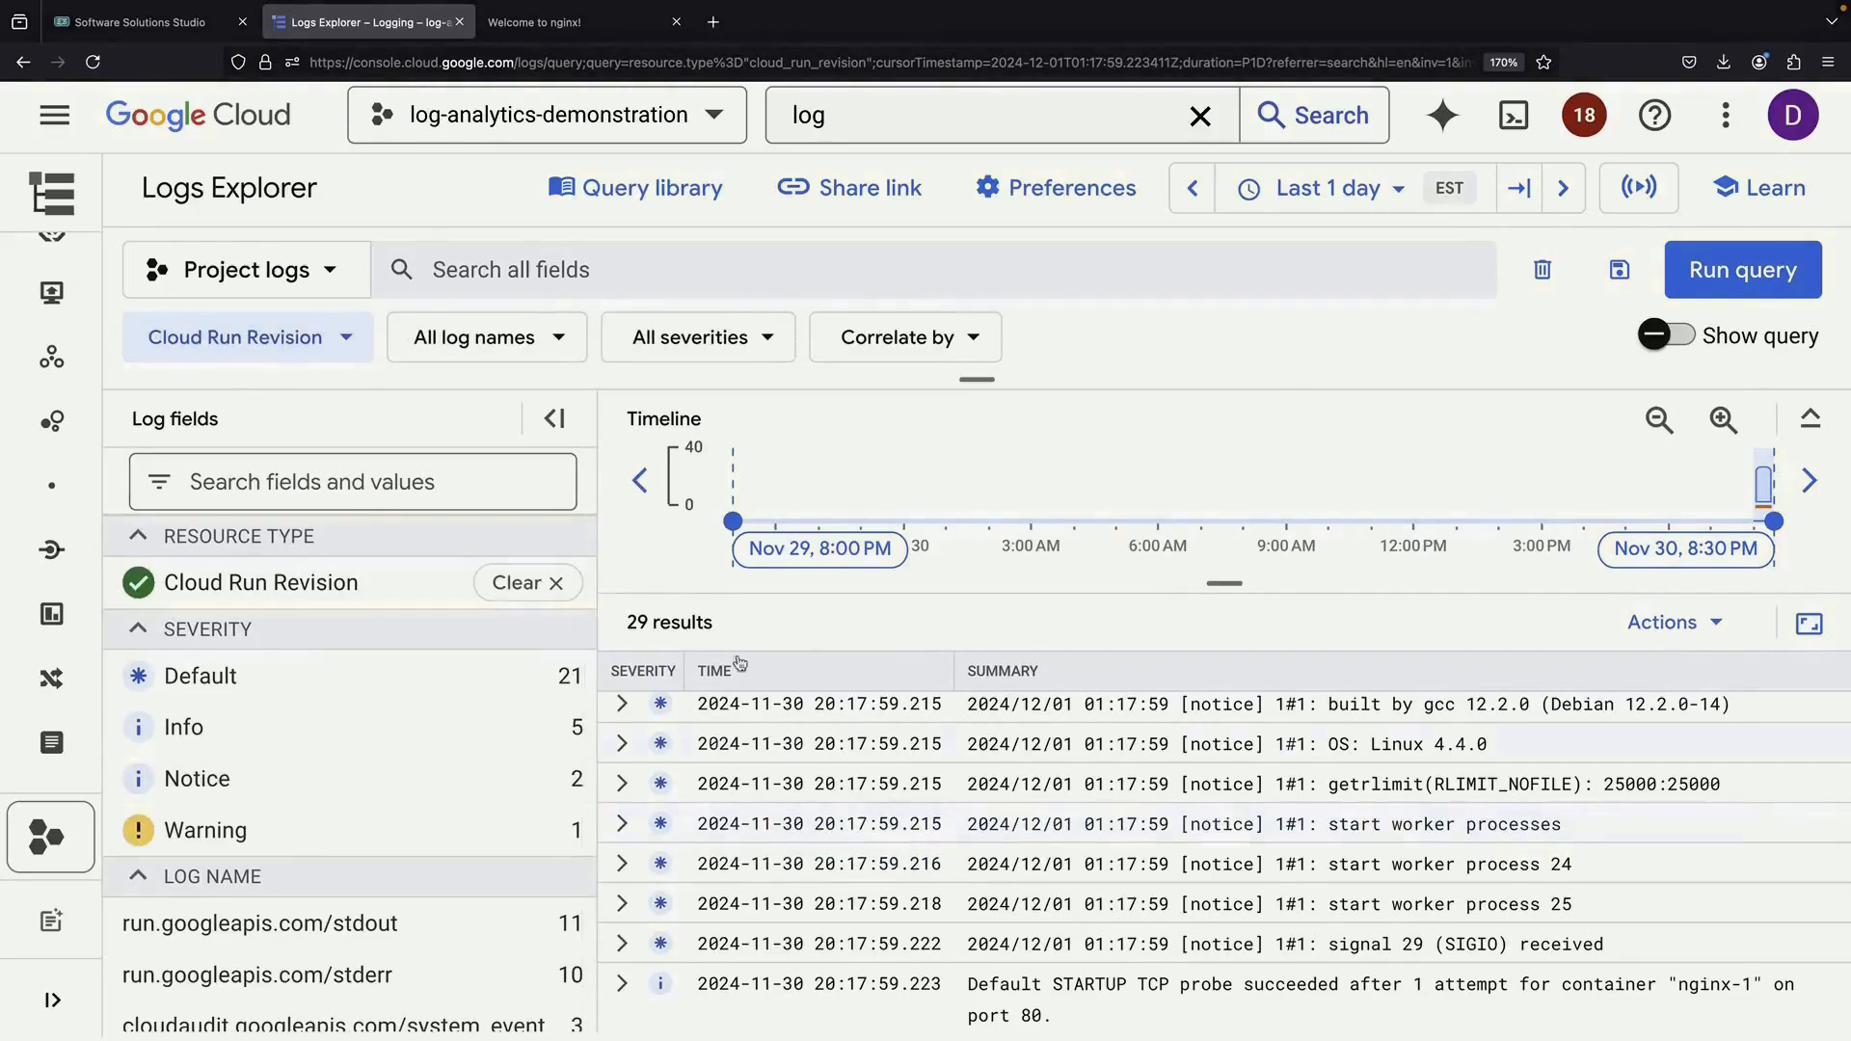
{"action": "left_click", "coordinate": [555, 418]}
{"action": "scroll", "coordinate": [825, 830], "scroll_direction": "down", "scroll_amount": 10}
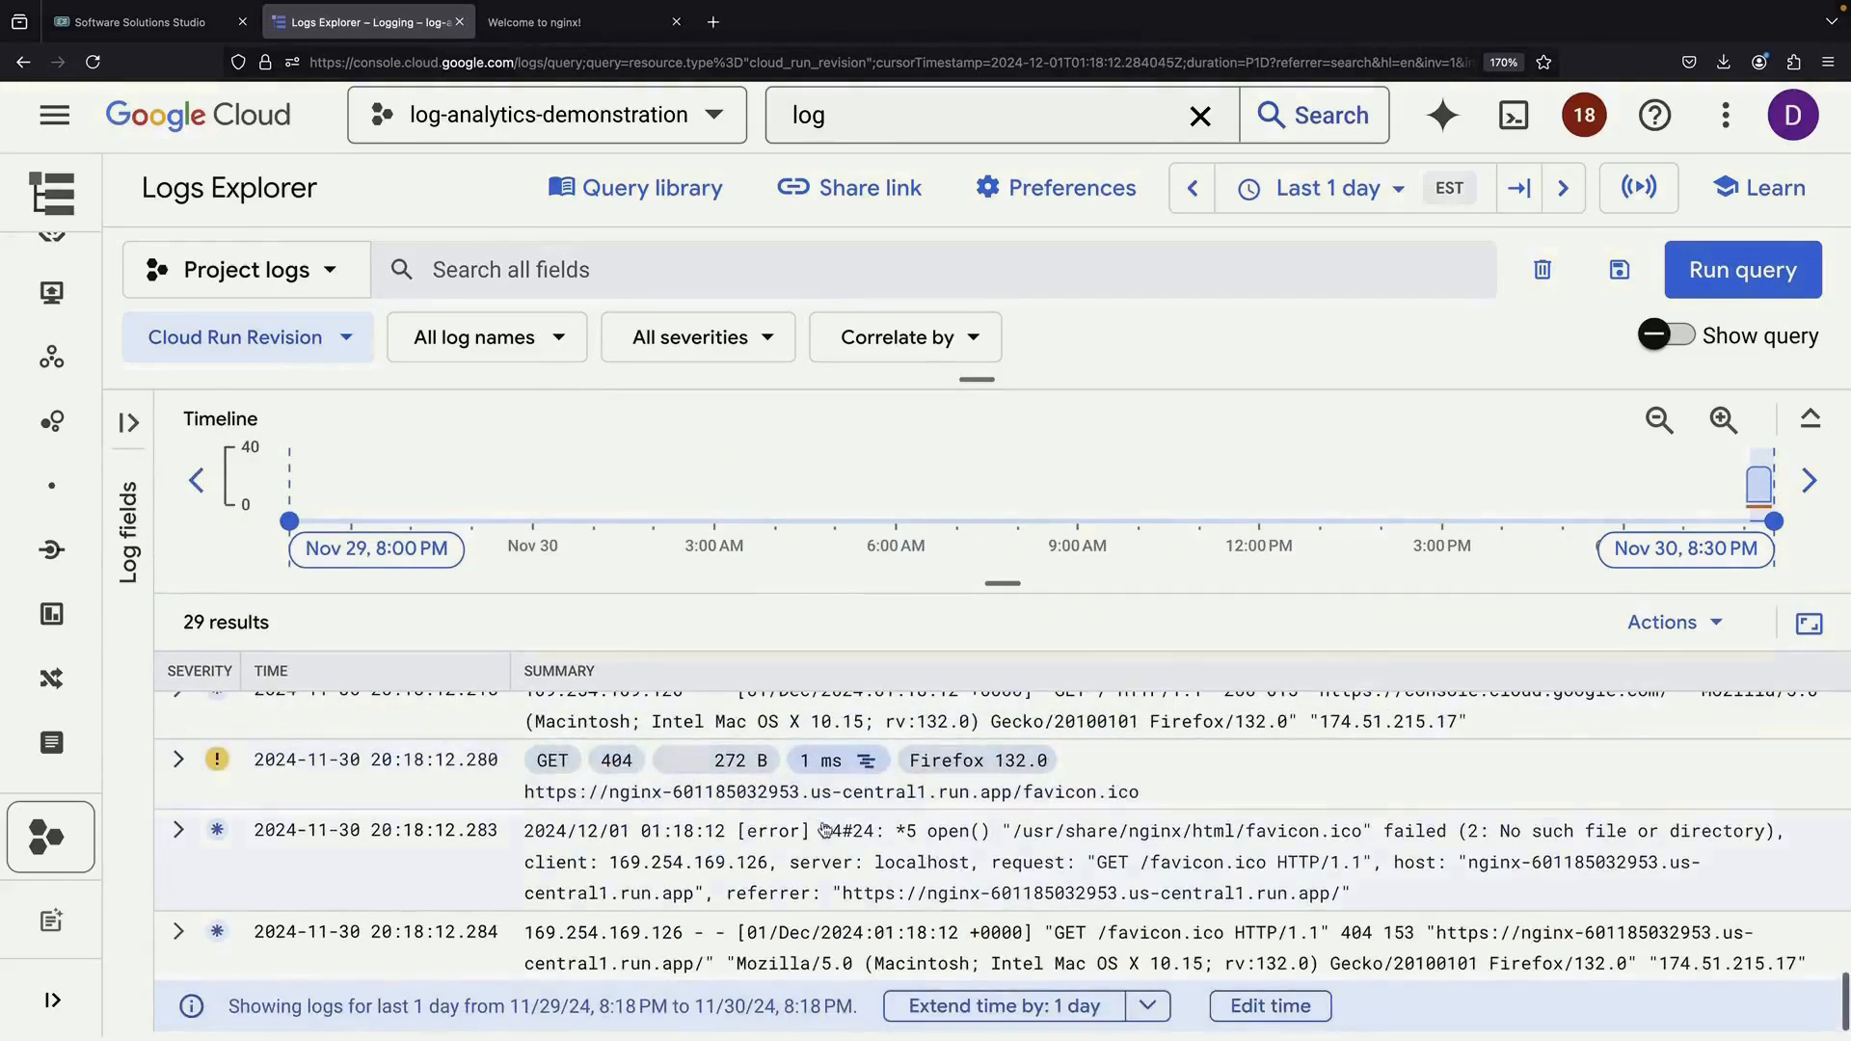
{"action": "scroll", "coordinate": [839, 916], "scroll_direction": "up", "scroll_amount": 3}
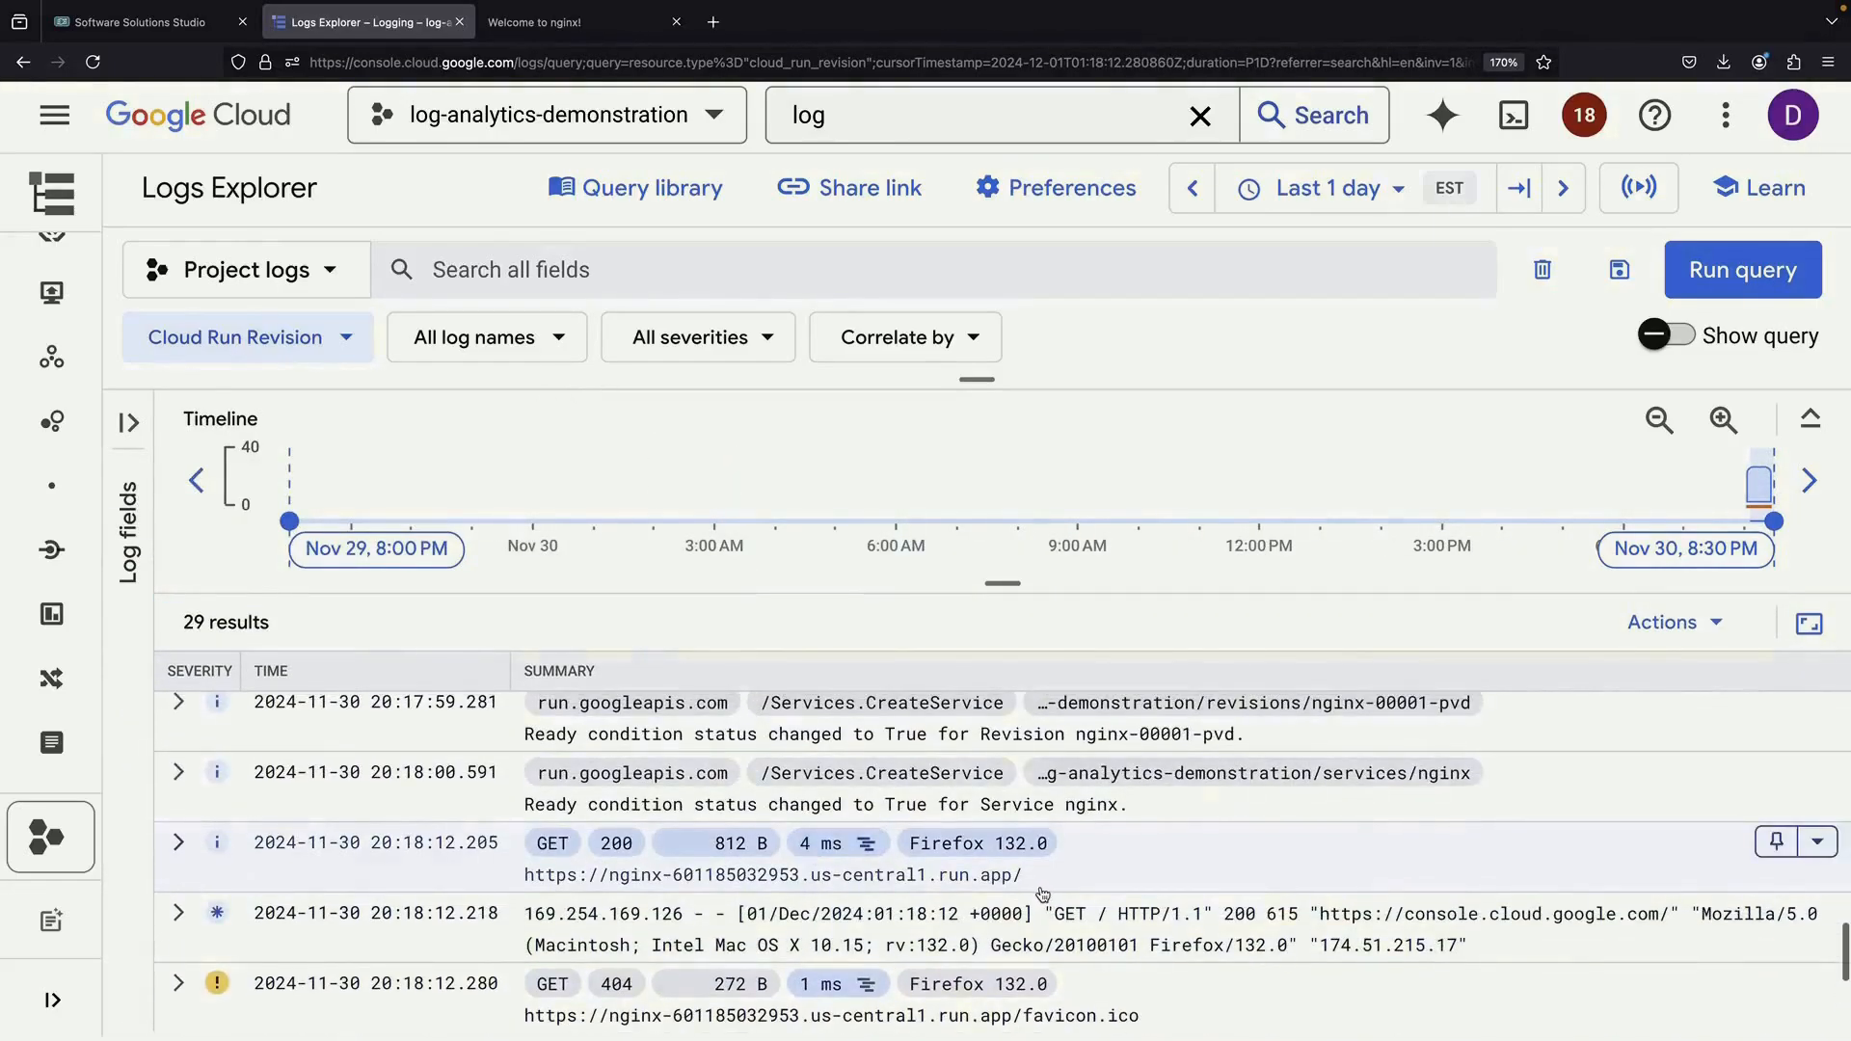
Narrow the query to entries similar to the 20:18:12 GET 200 request
{"action": "left_click", "coordinate": [1235, 883]}
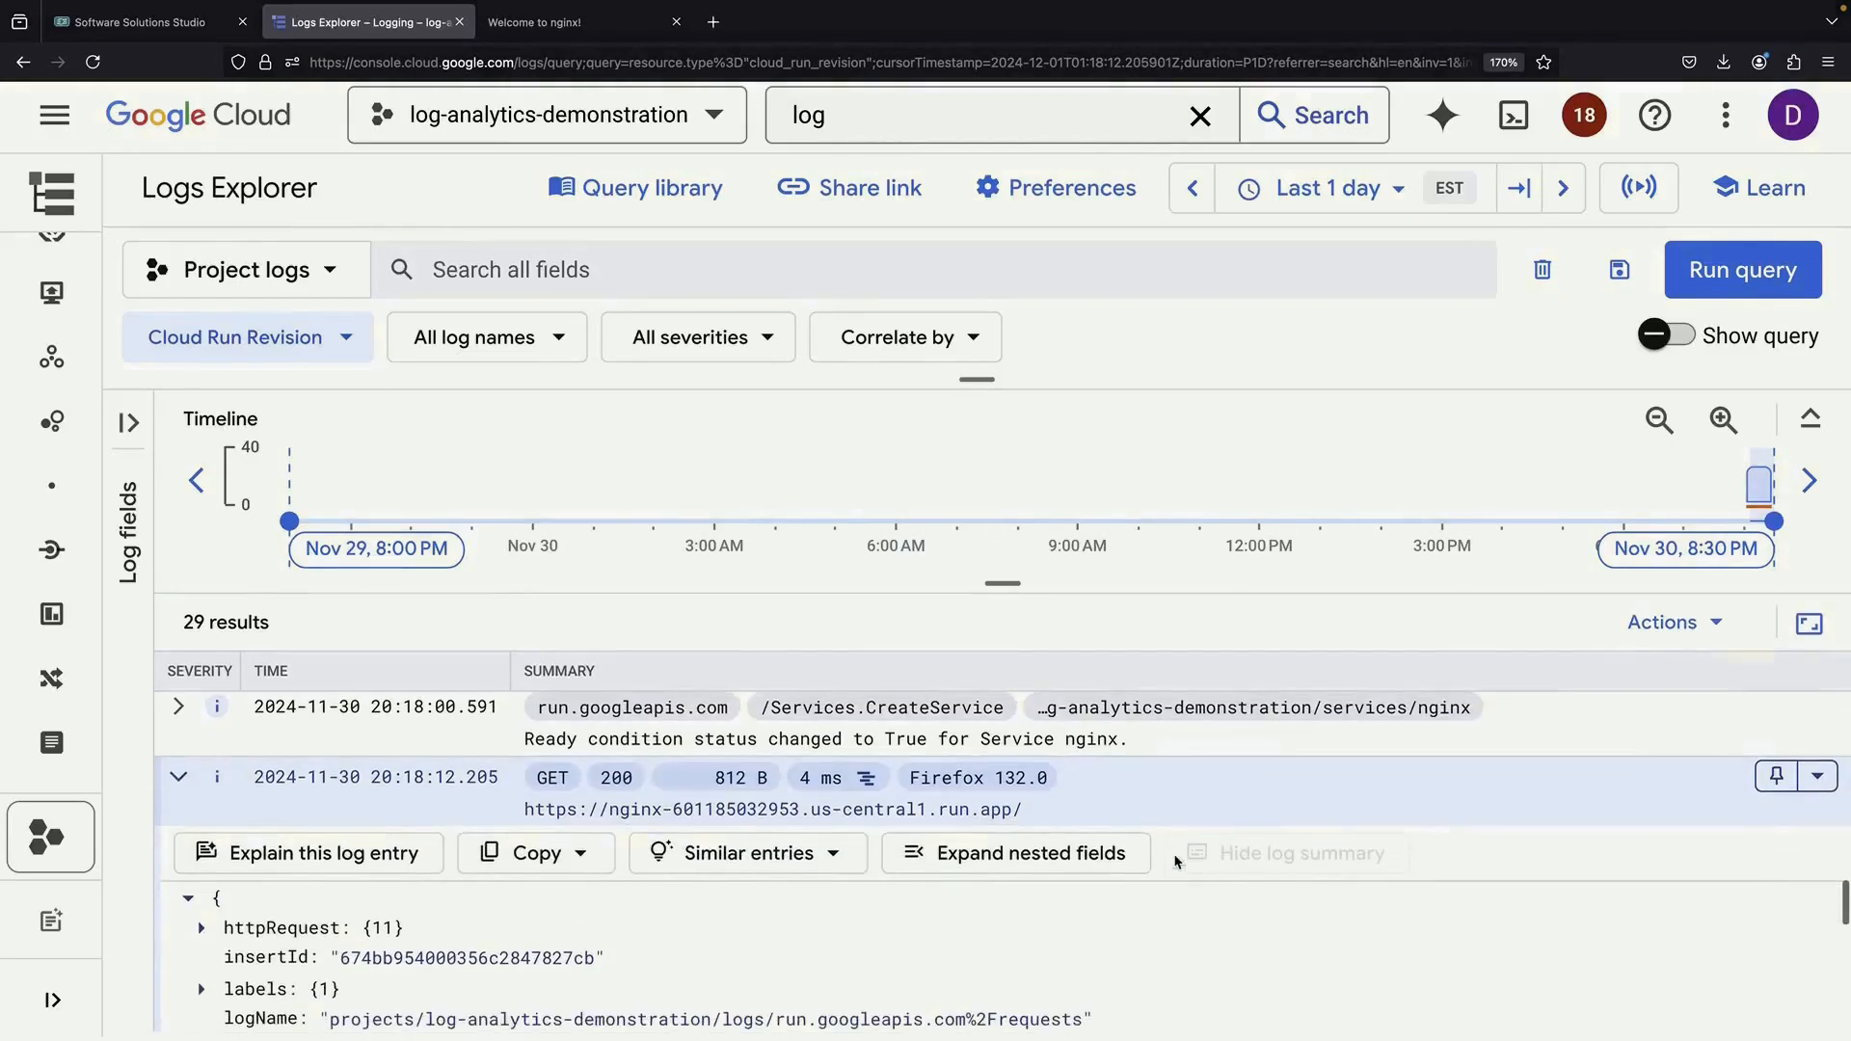
{"action": "left_click", "coordinate": [742, 861]}
{"action": "left_click", "coordinate": [753, 741]}
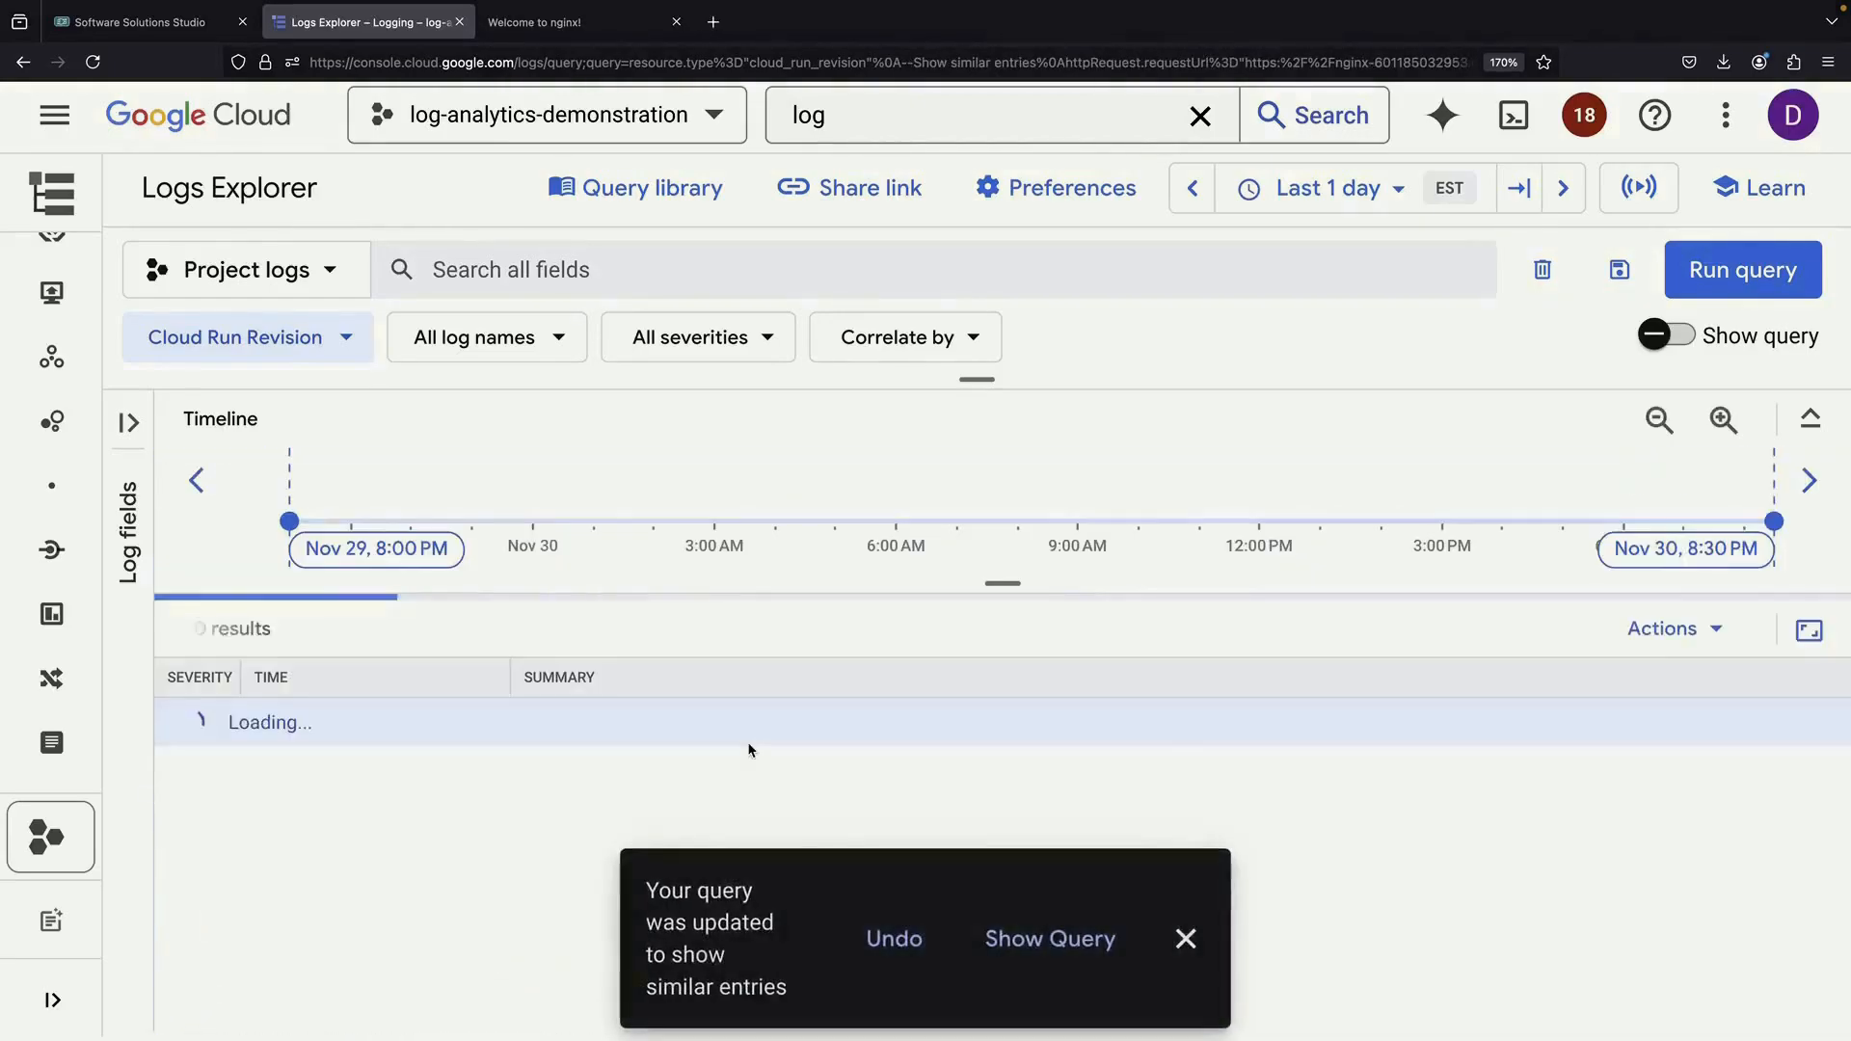
{"action": "left_click", "coordinate": [1065, 945]}
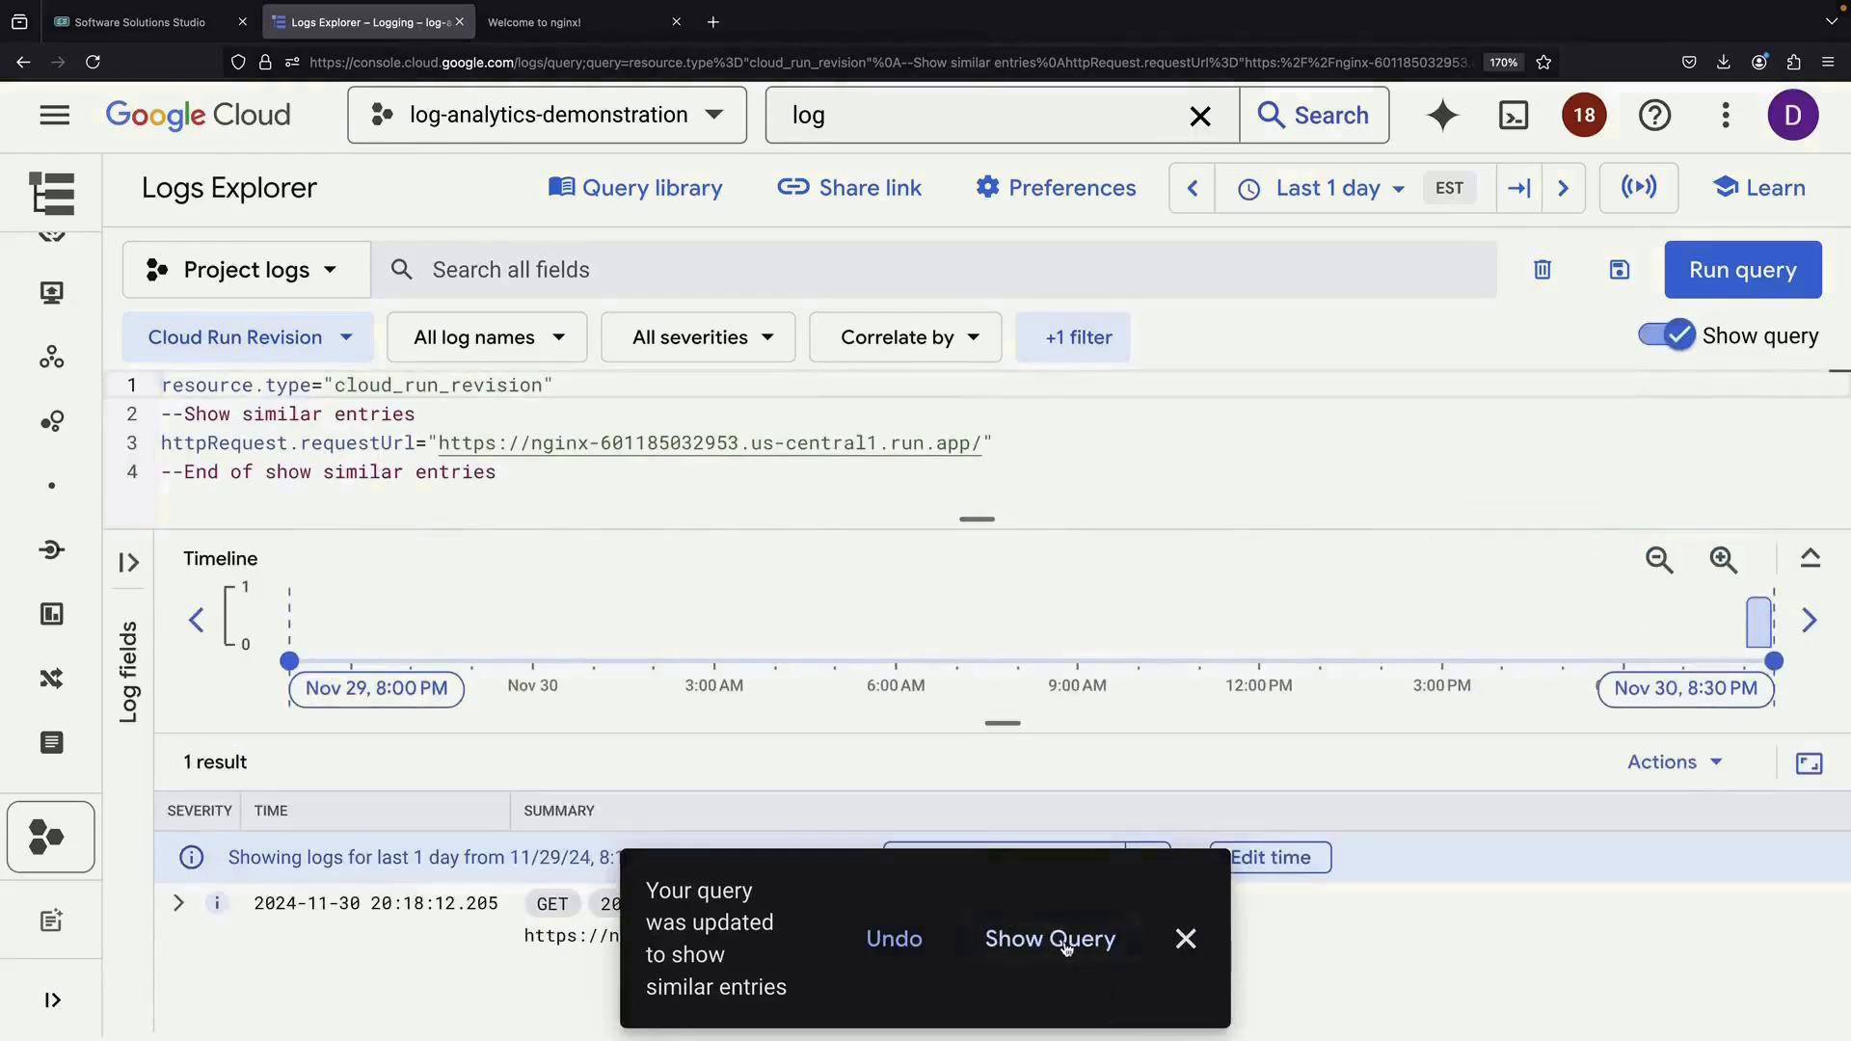
{"action": "left_click", "coordinate": [1186, 938]}
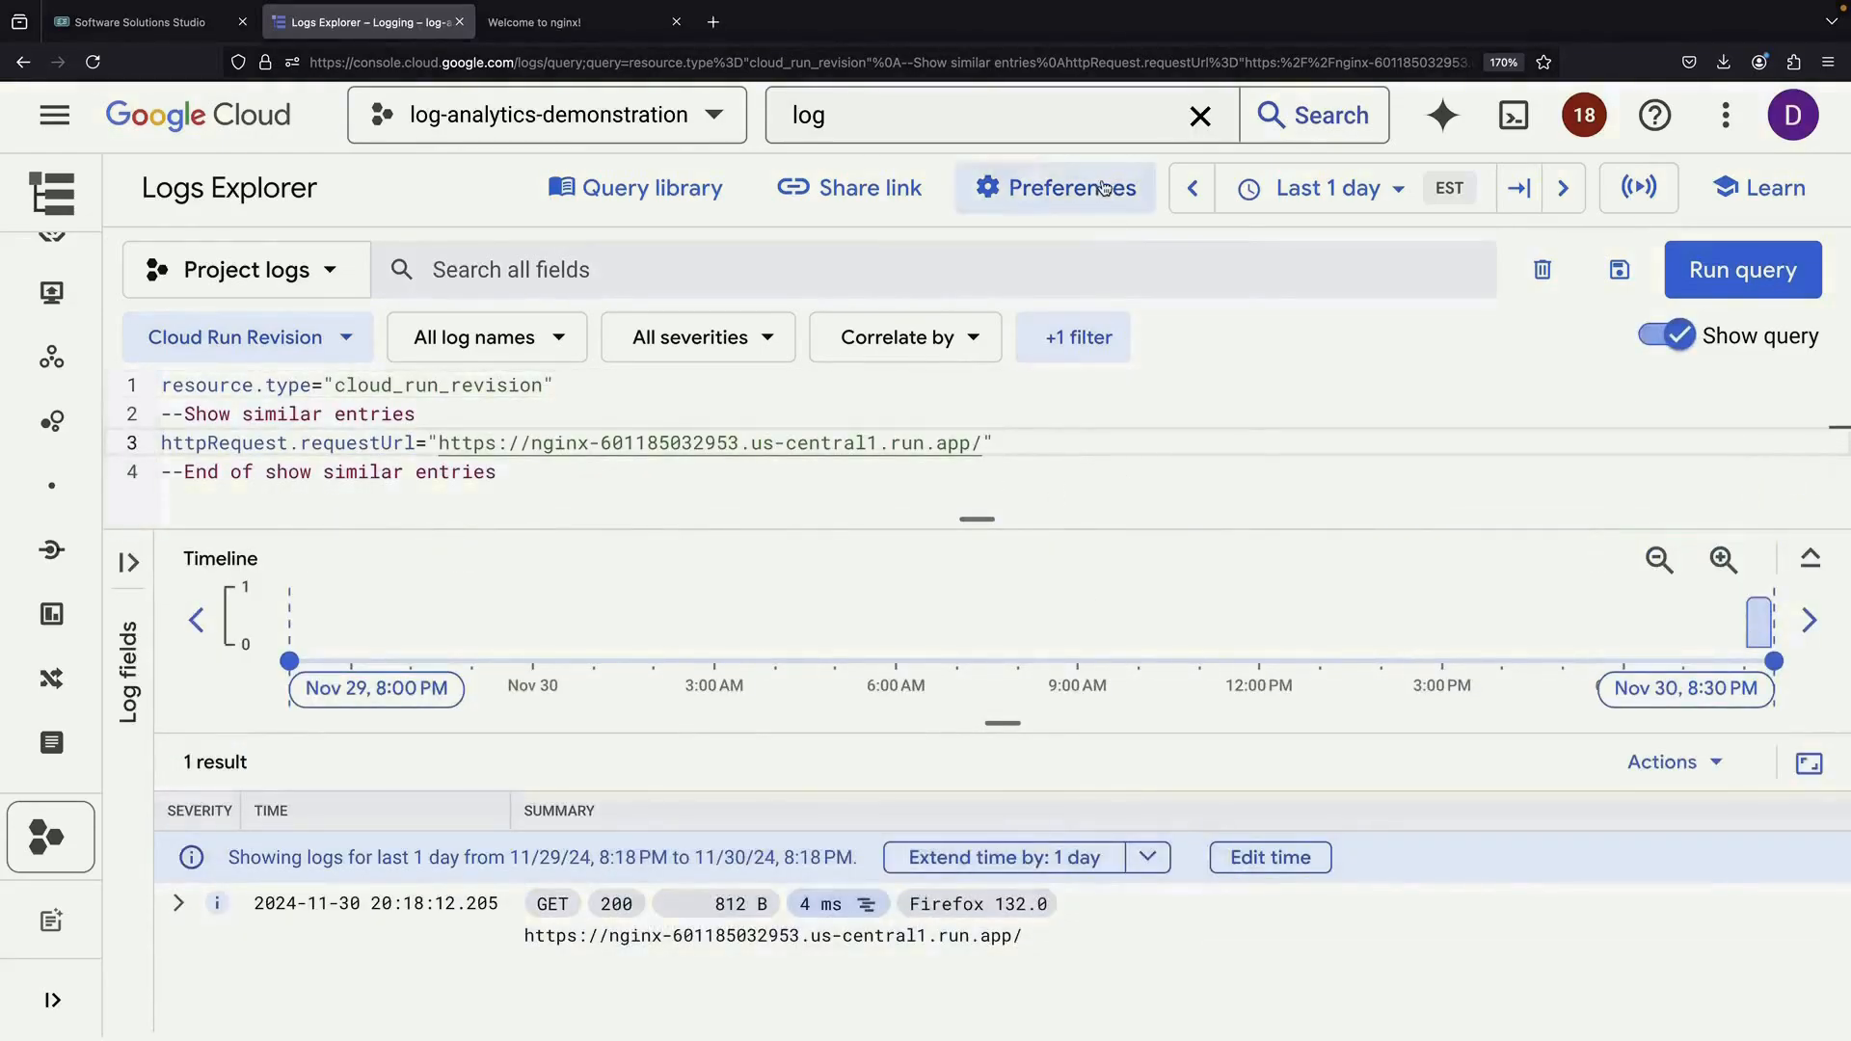
{"action": "left_click", "coordinate": [1101, 187]}
{"action": "left_click", "coordinate": [1104, 188]}
Start creating a log routing sink from the current query
{"action": "scroll", "coordinate": [1211, 647], "scroll_direction": "up", "scroll_amount": 1}
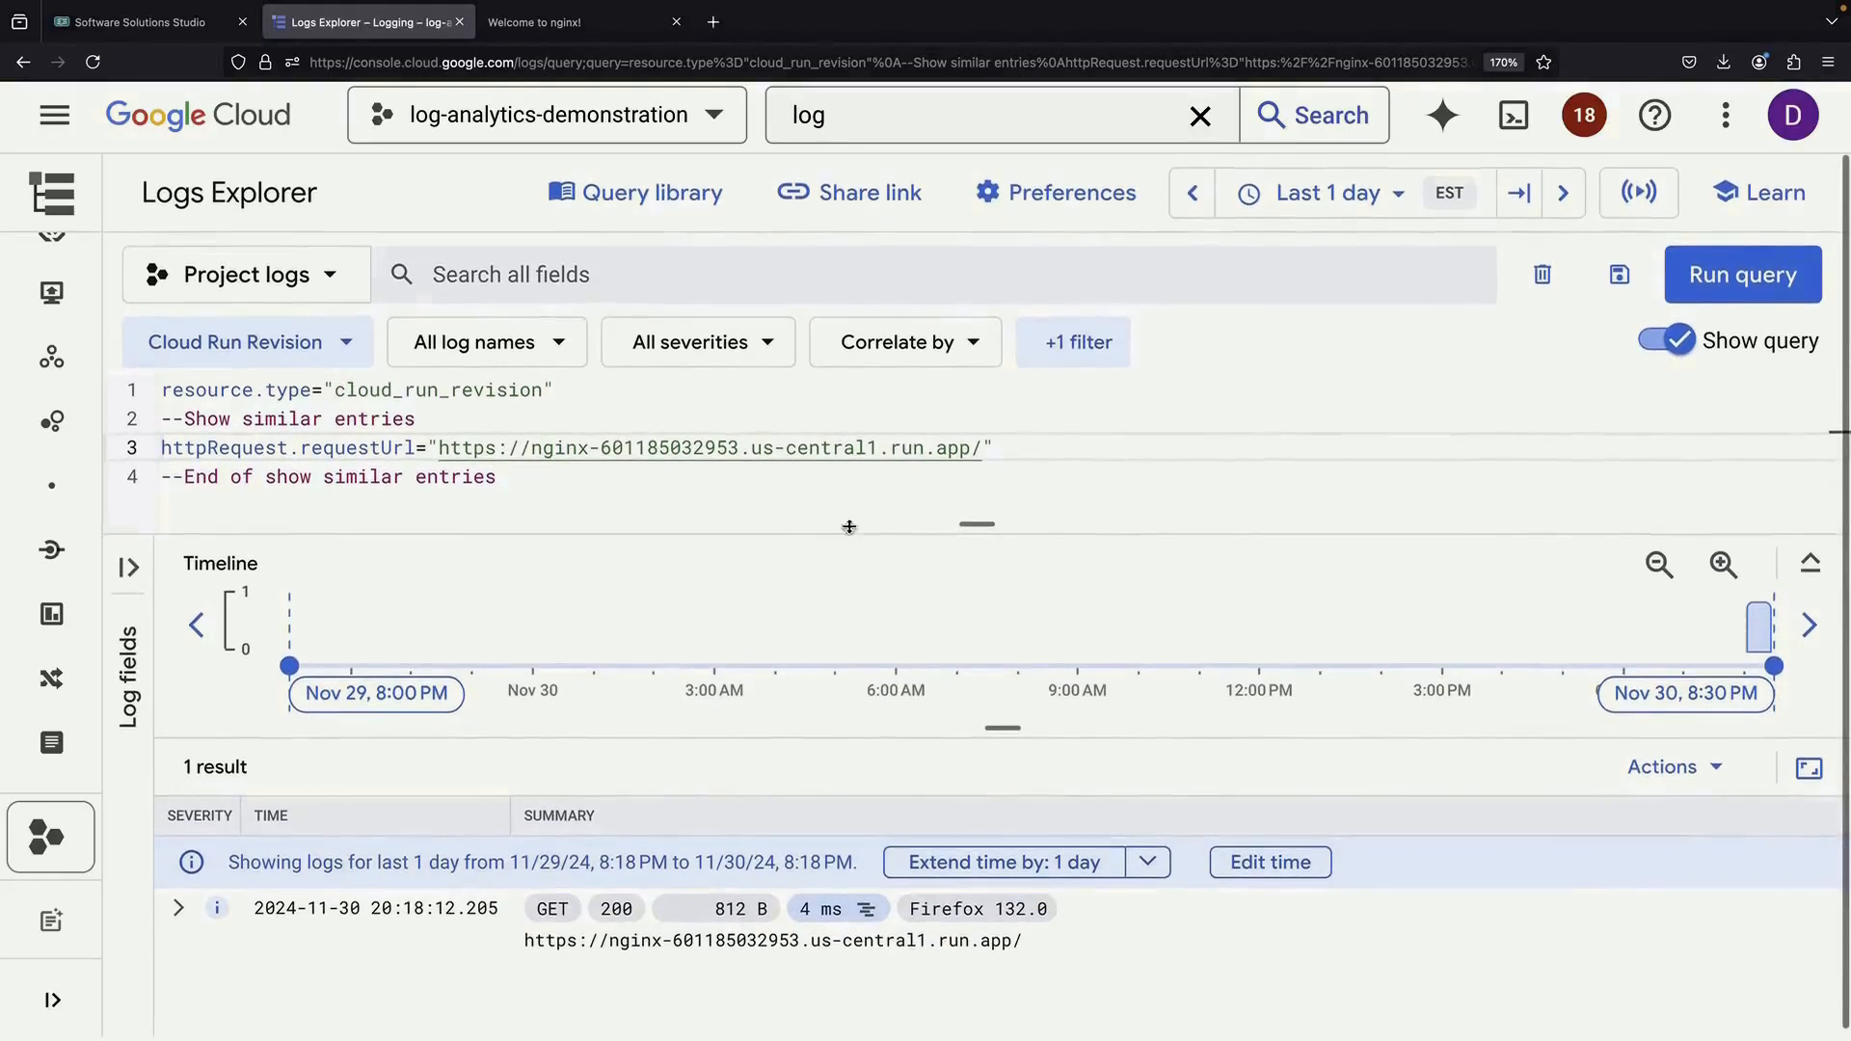
{"action": "left_click", "coordinate": [610, 469]}
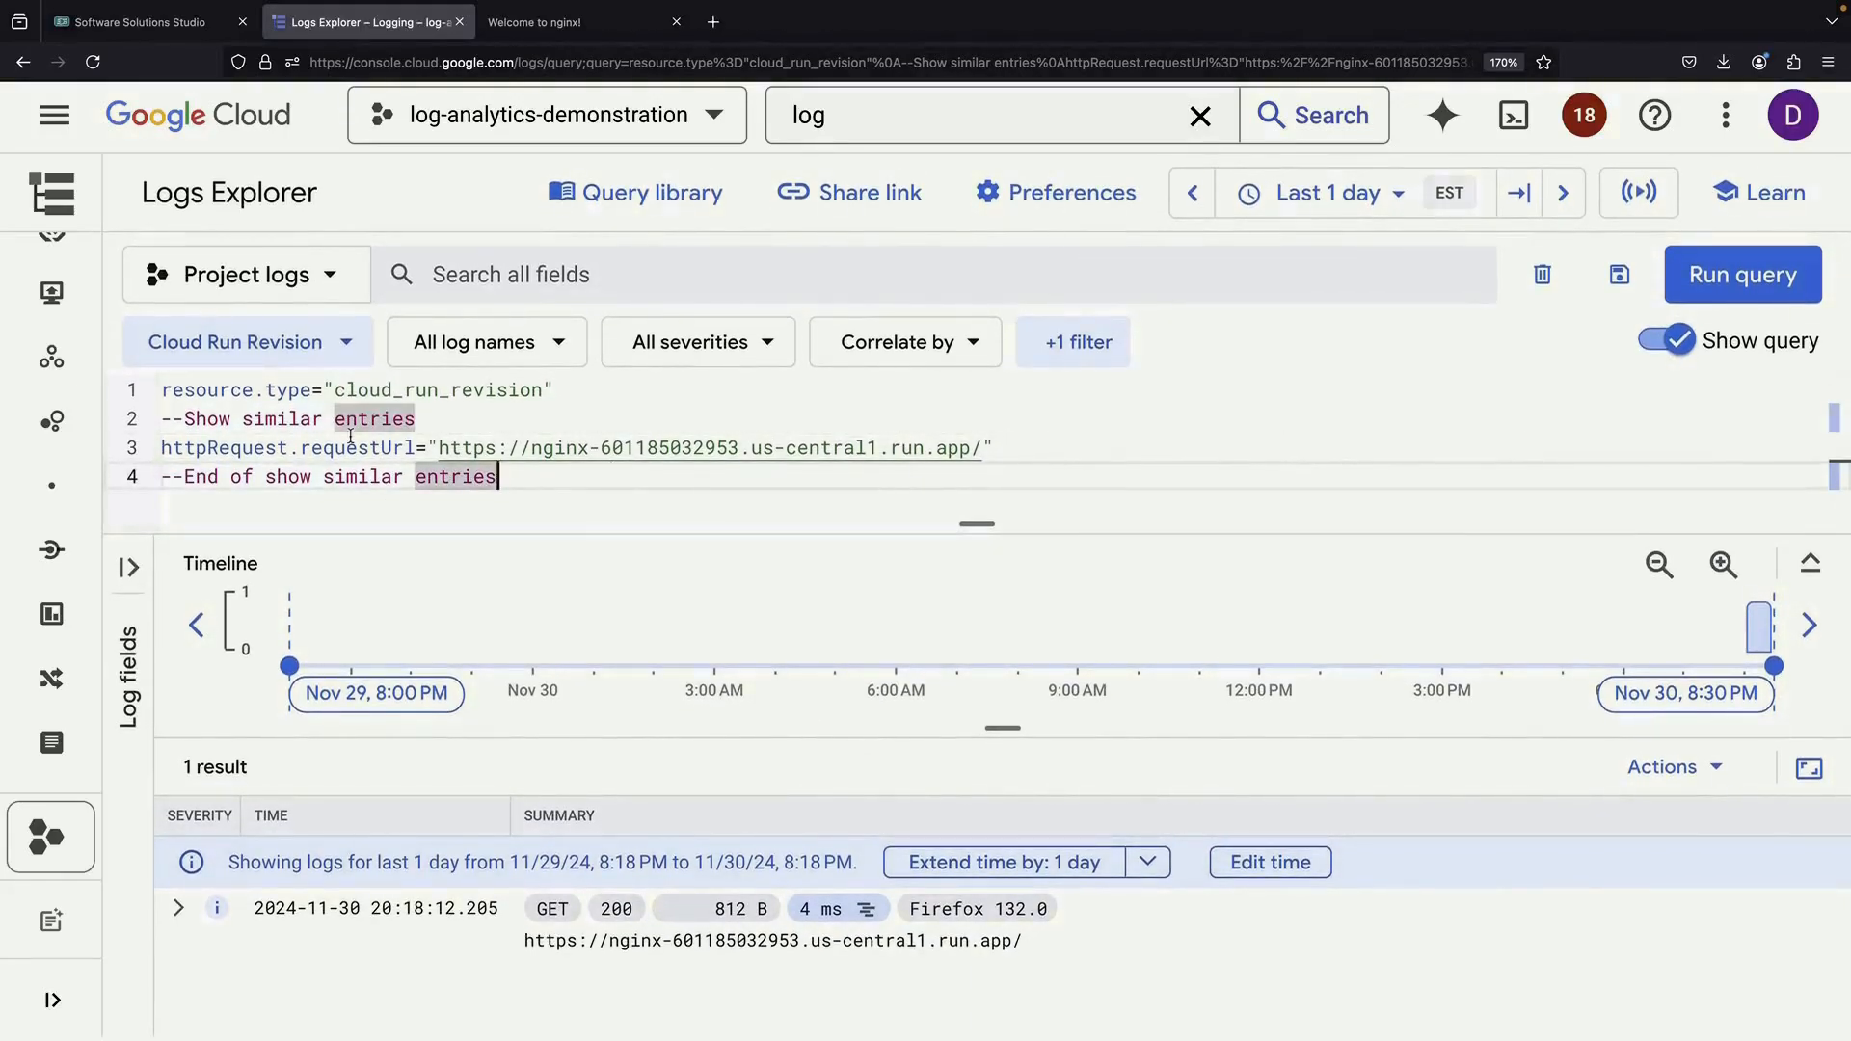
{"action": "left_click", "coordinate": [1660, 767]}
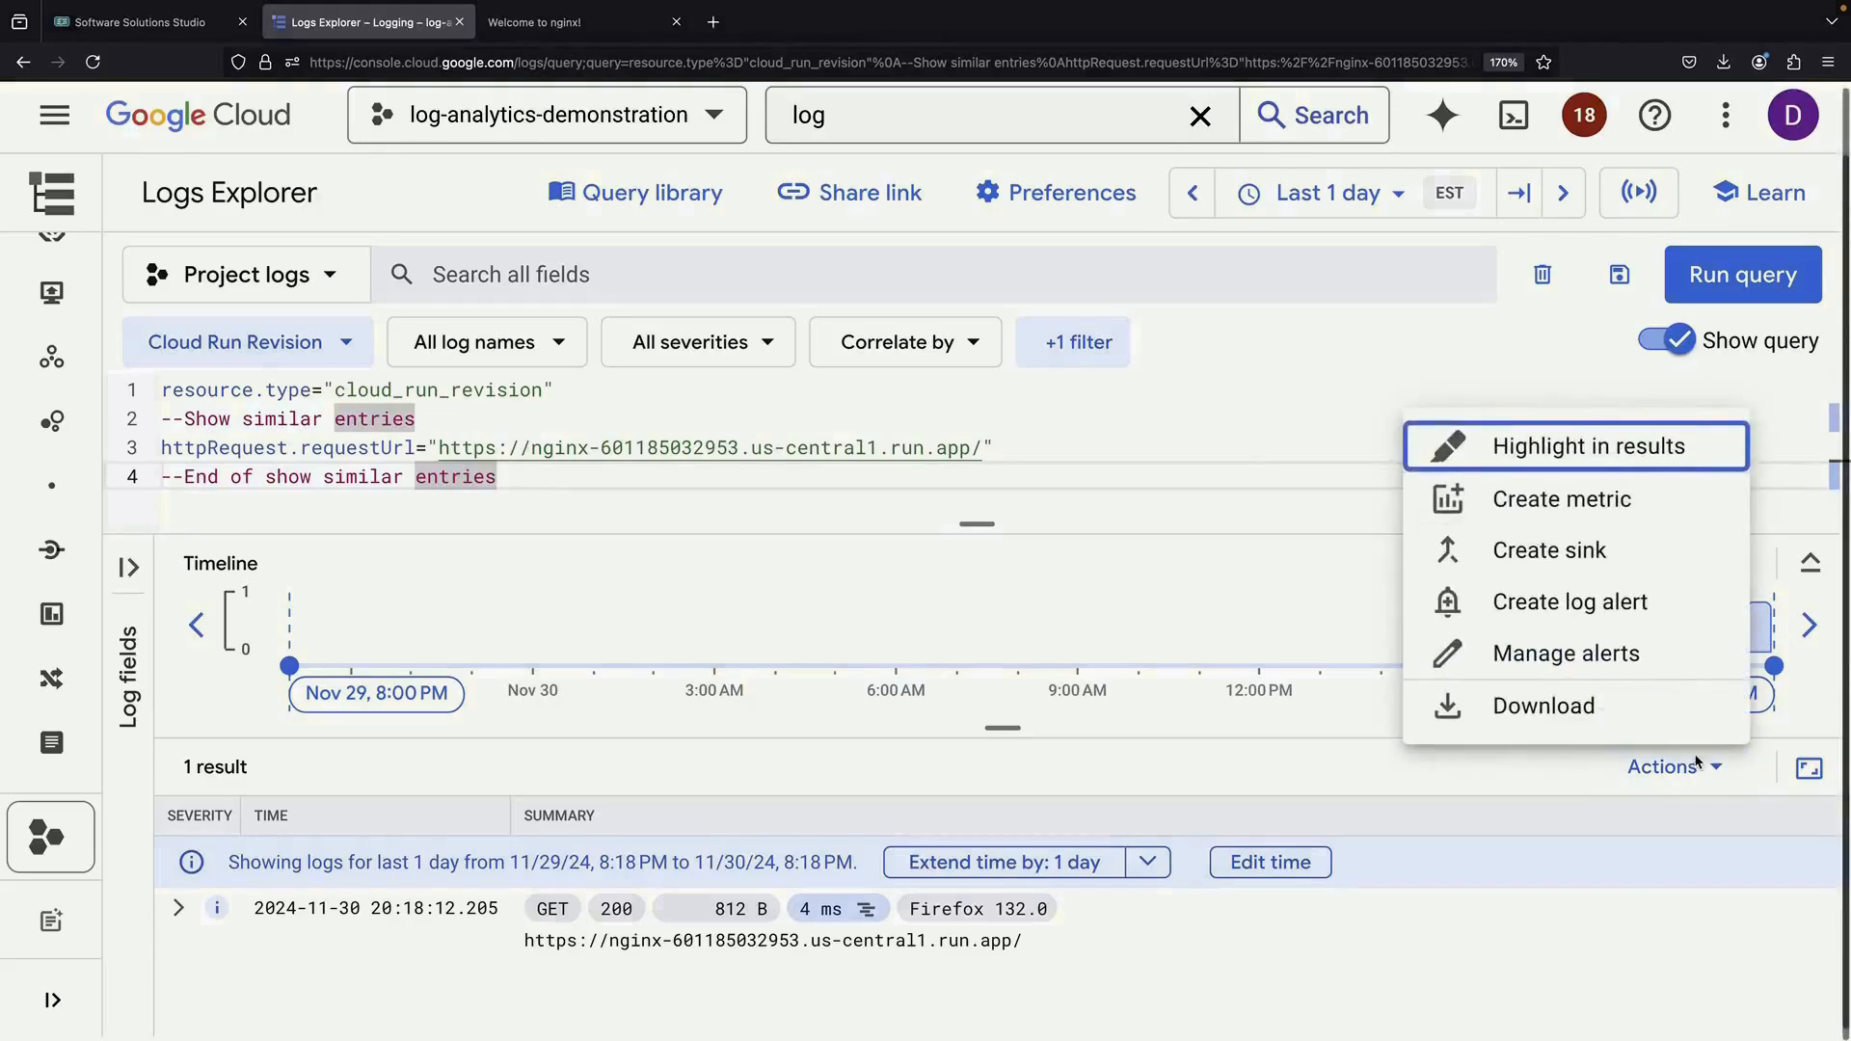
{"action": "left_click", "coordinate": [1627, 545]}
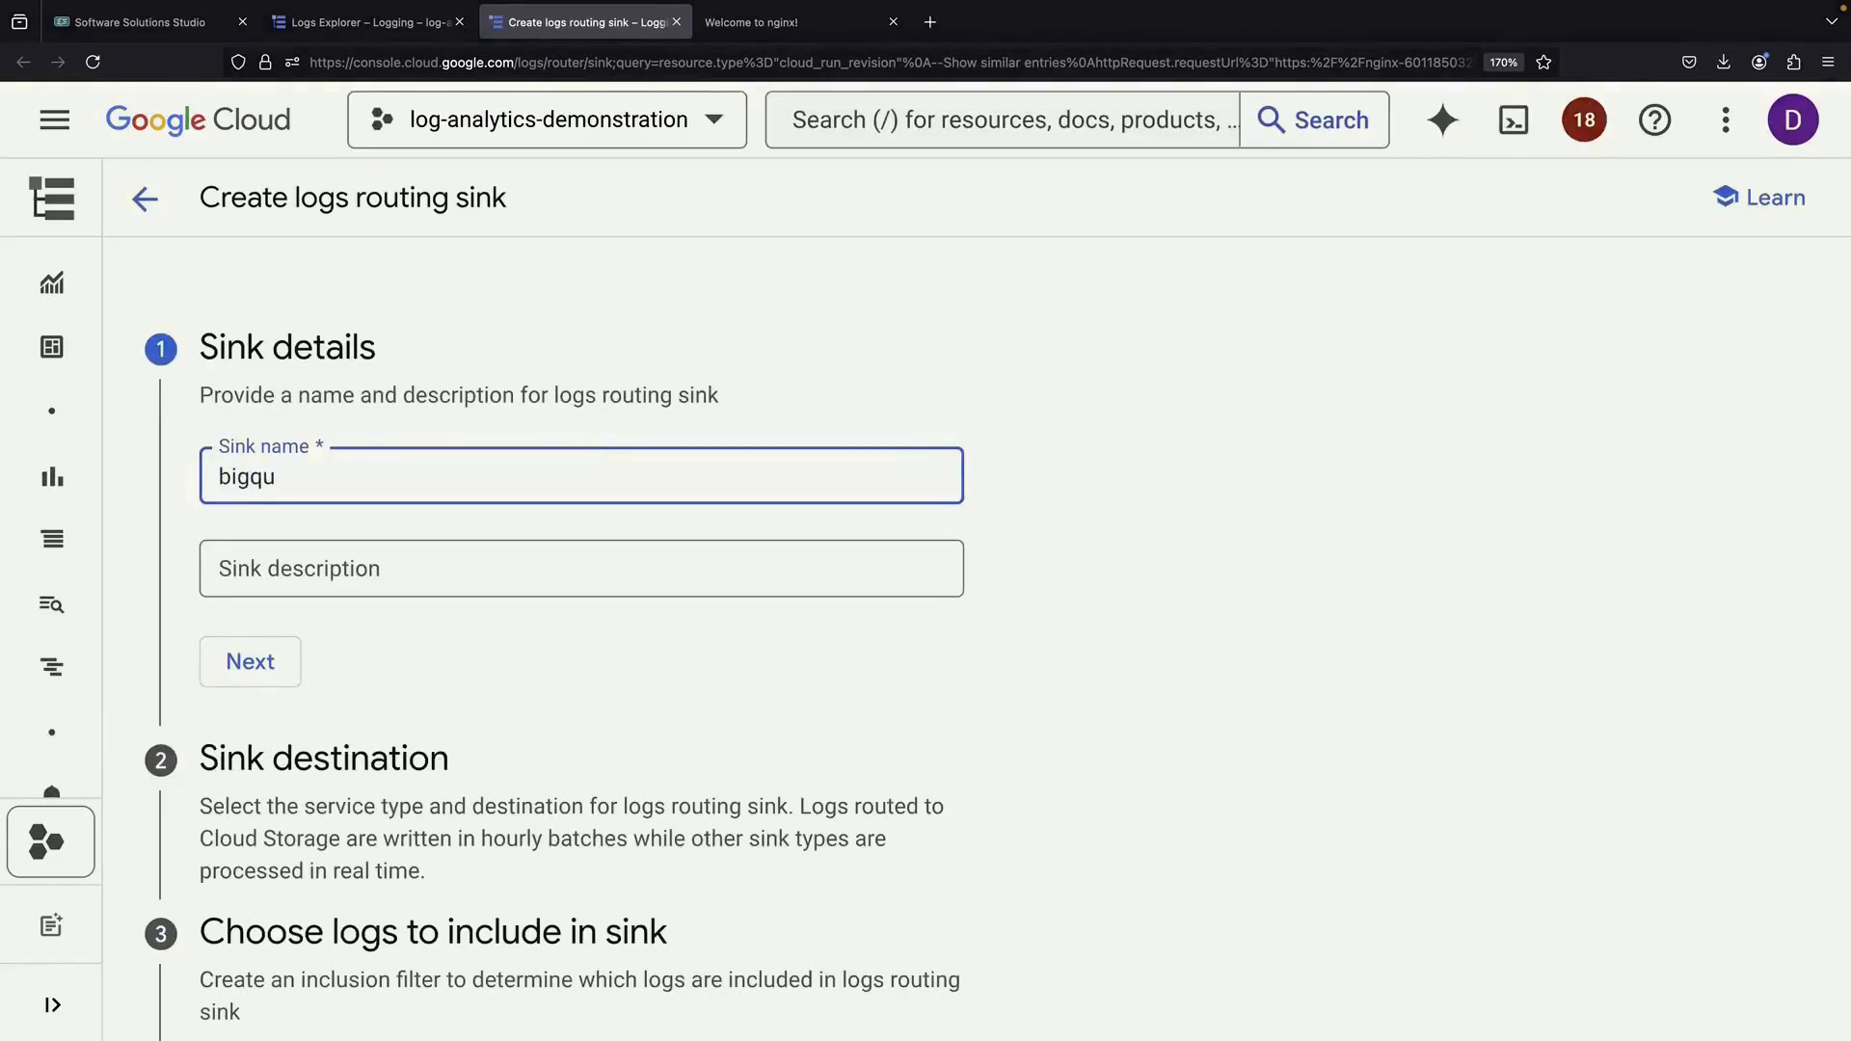
Name the sink bigquery-example and create a new BigQuery dataset dataset_sink as its destination
{"action": "left_click", "coordinate": [253, 661]}
{"action": "left_click", "coordinate": [386, 713]}
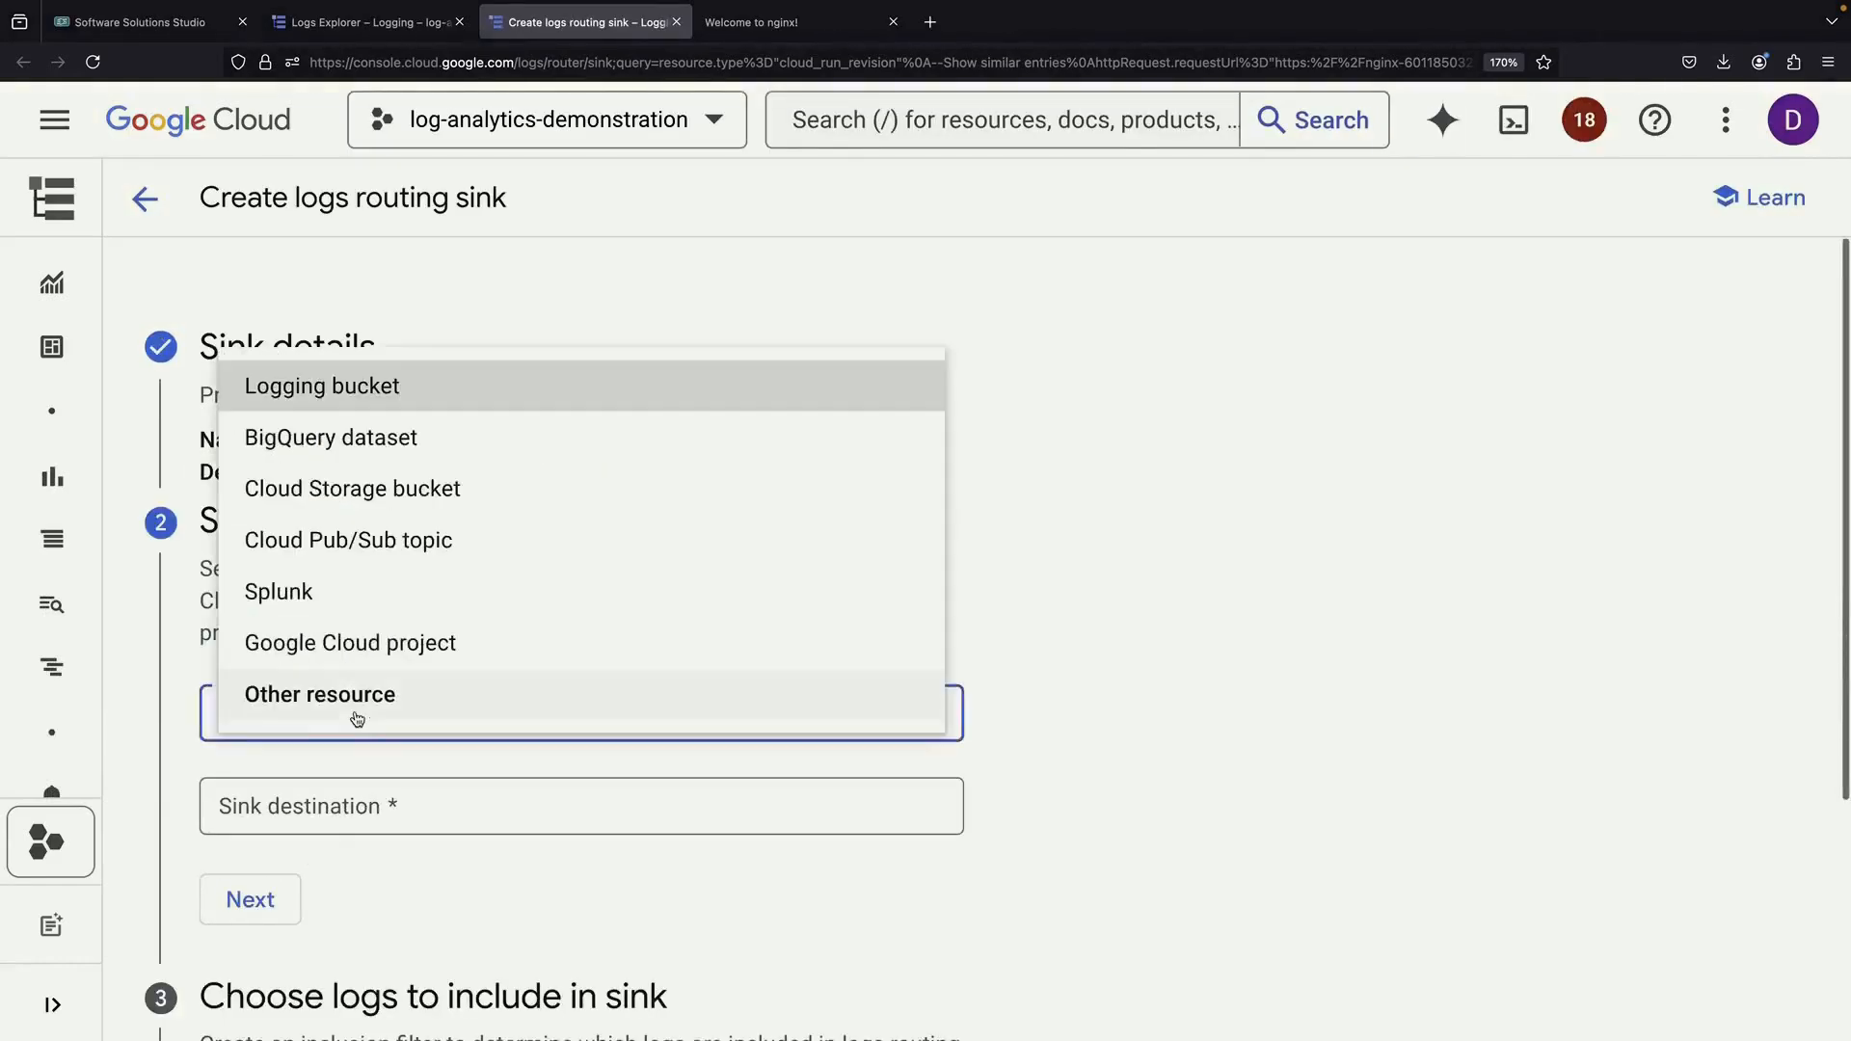
{"action": "left_click", "coordinate": [386, 437]}
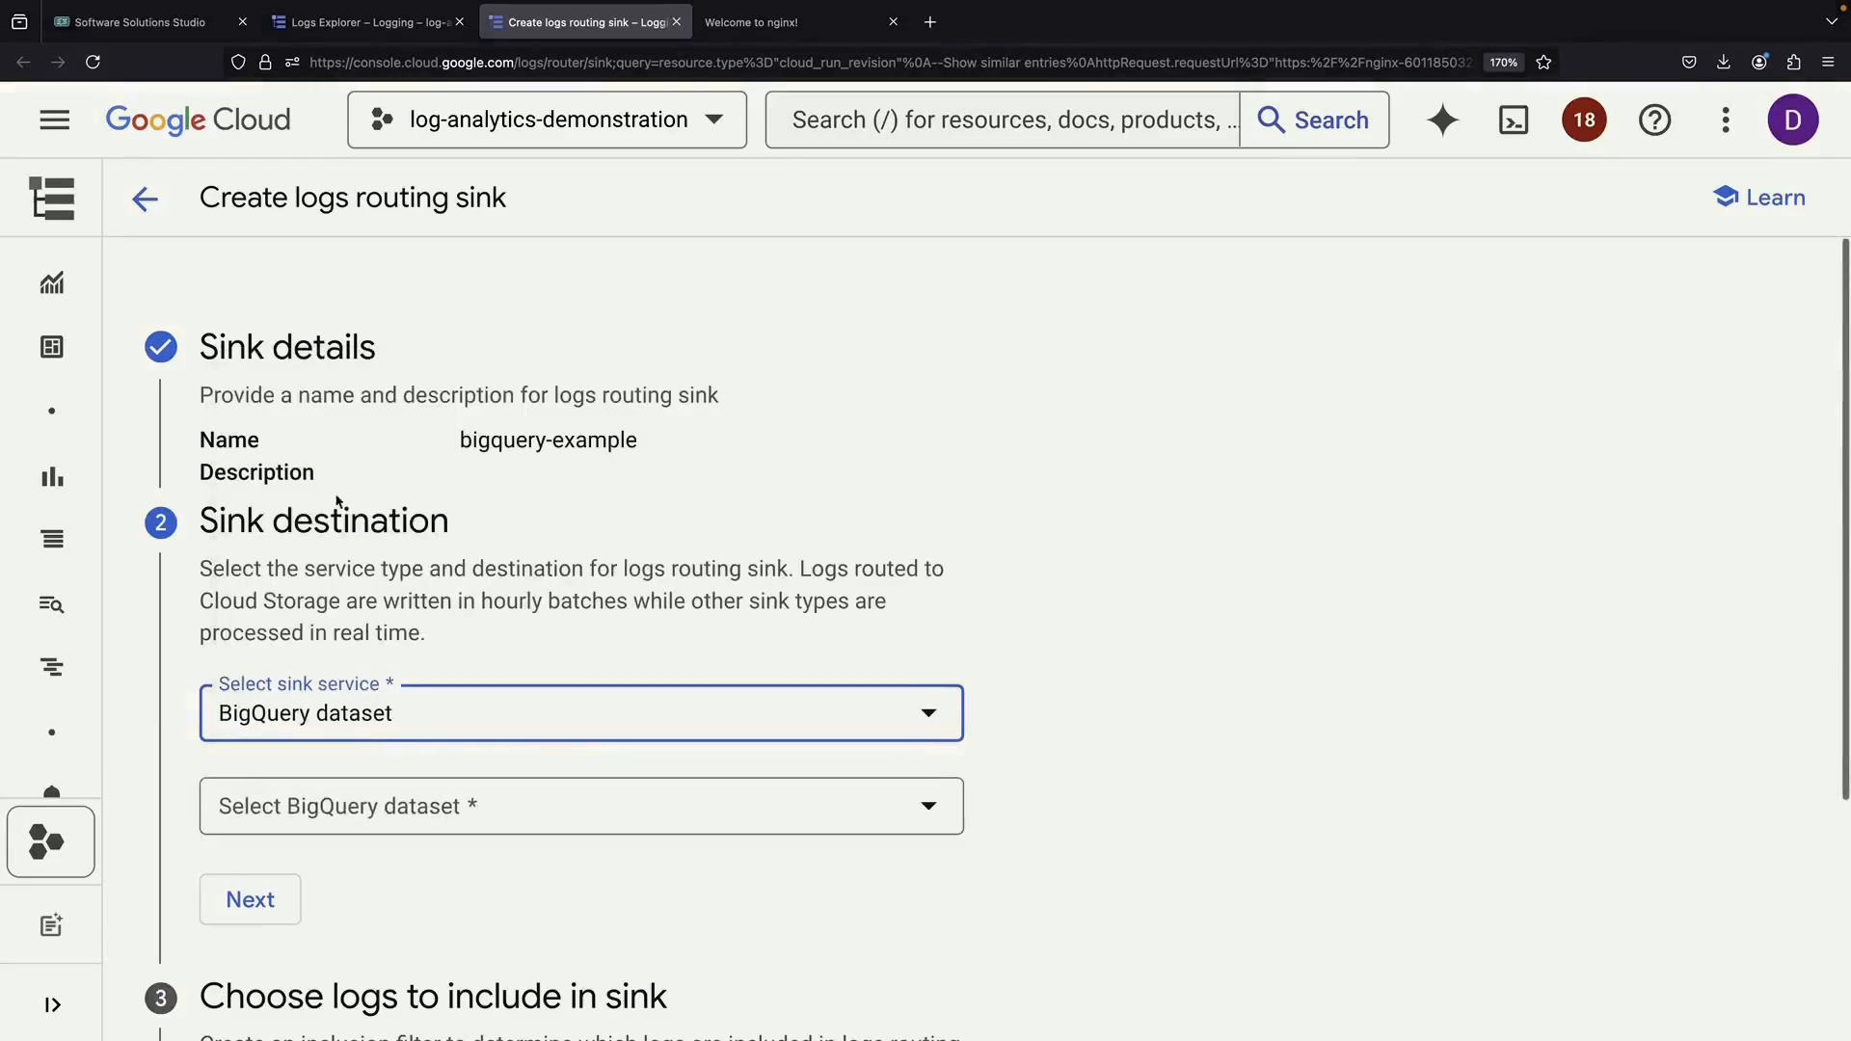
{"action": "left_click", "coordinate": [415, 806]}
{"action": "left_click", "coordinate": [431, 911]}
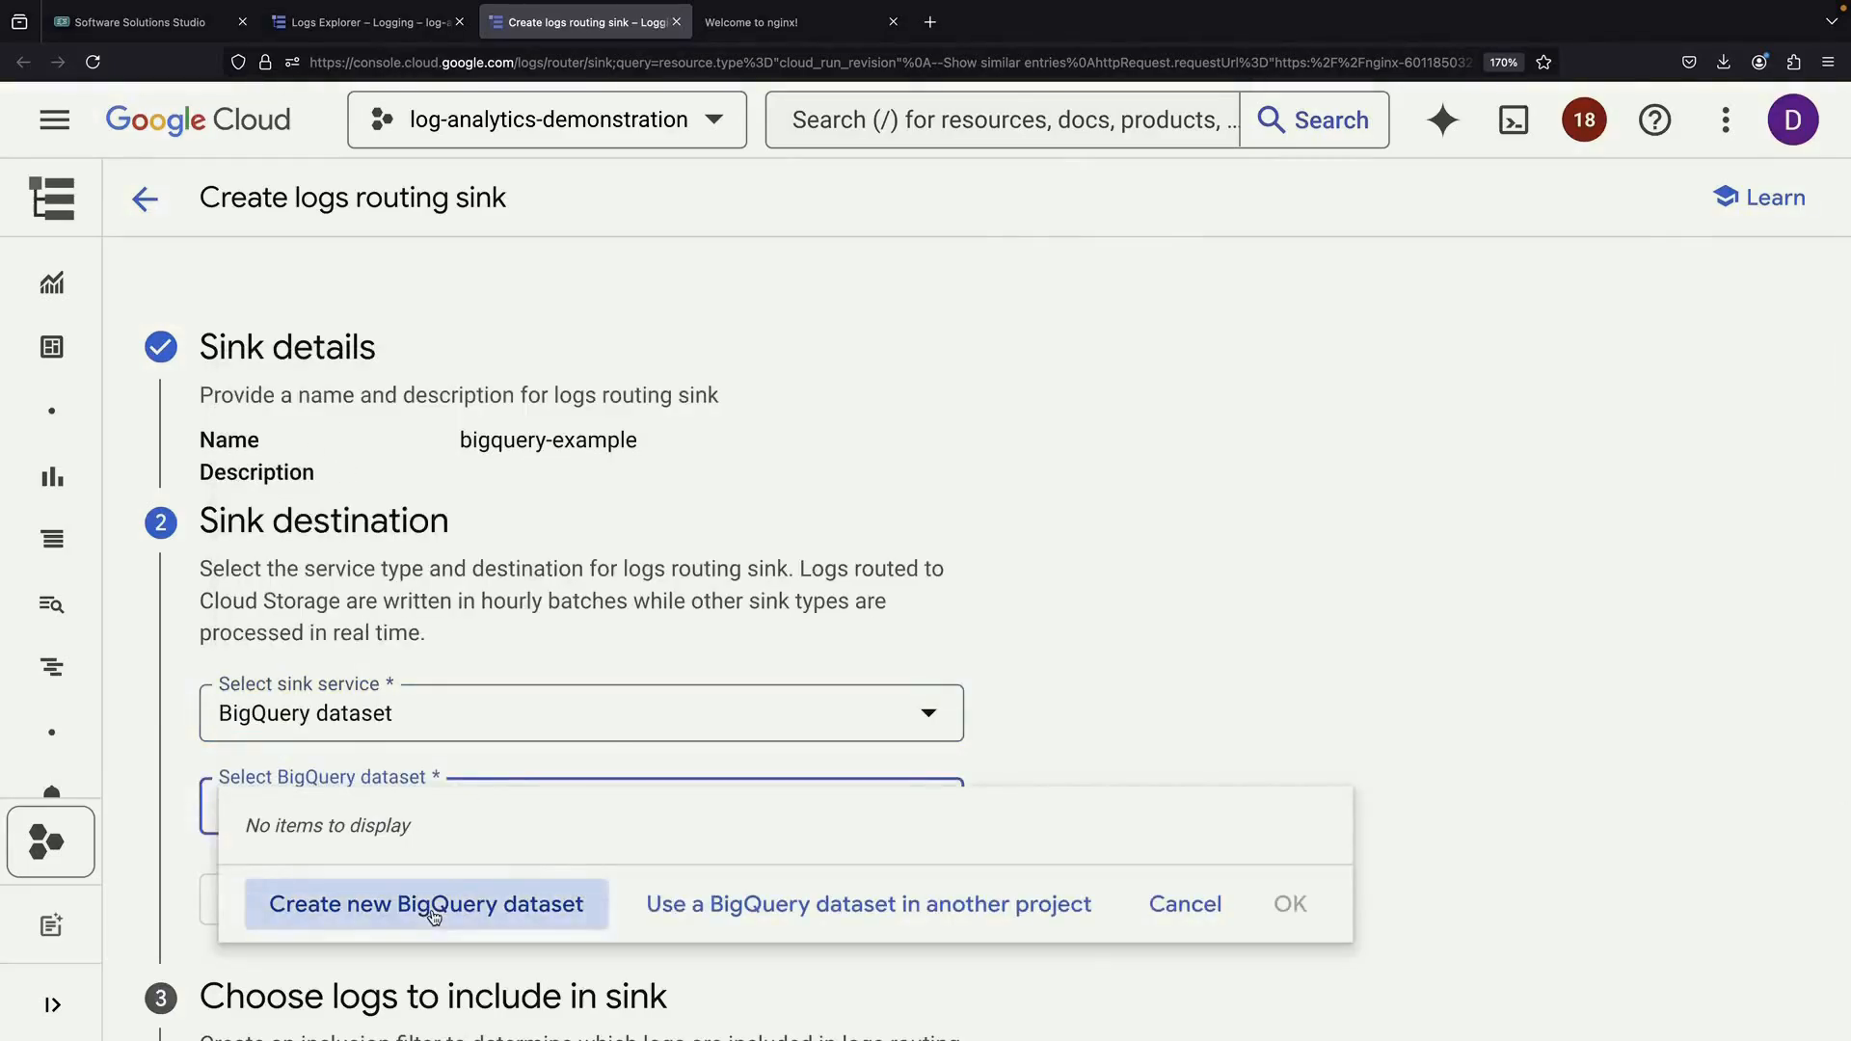
{"action": "left_click", "coordinate": [1201, 328]}
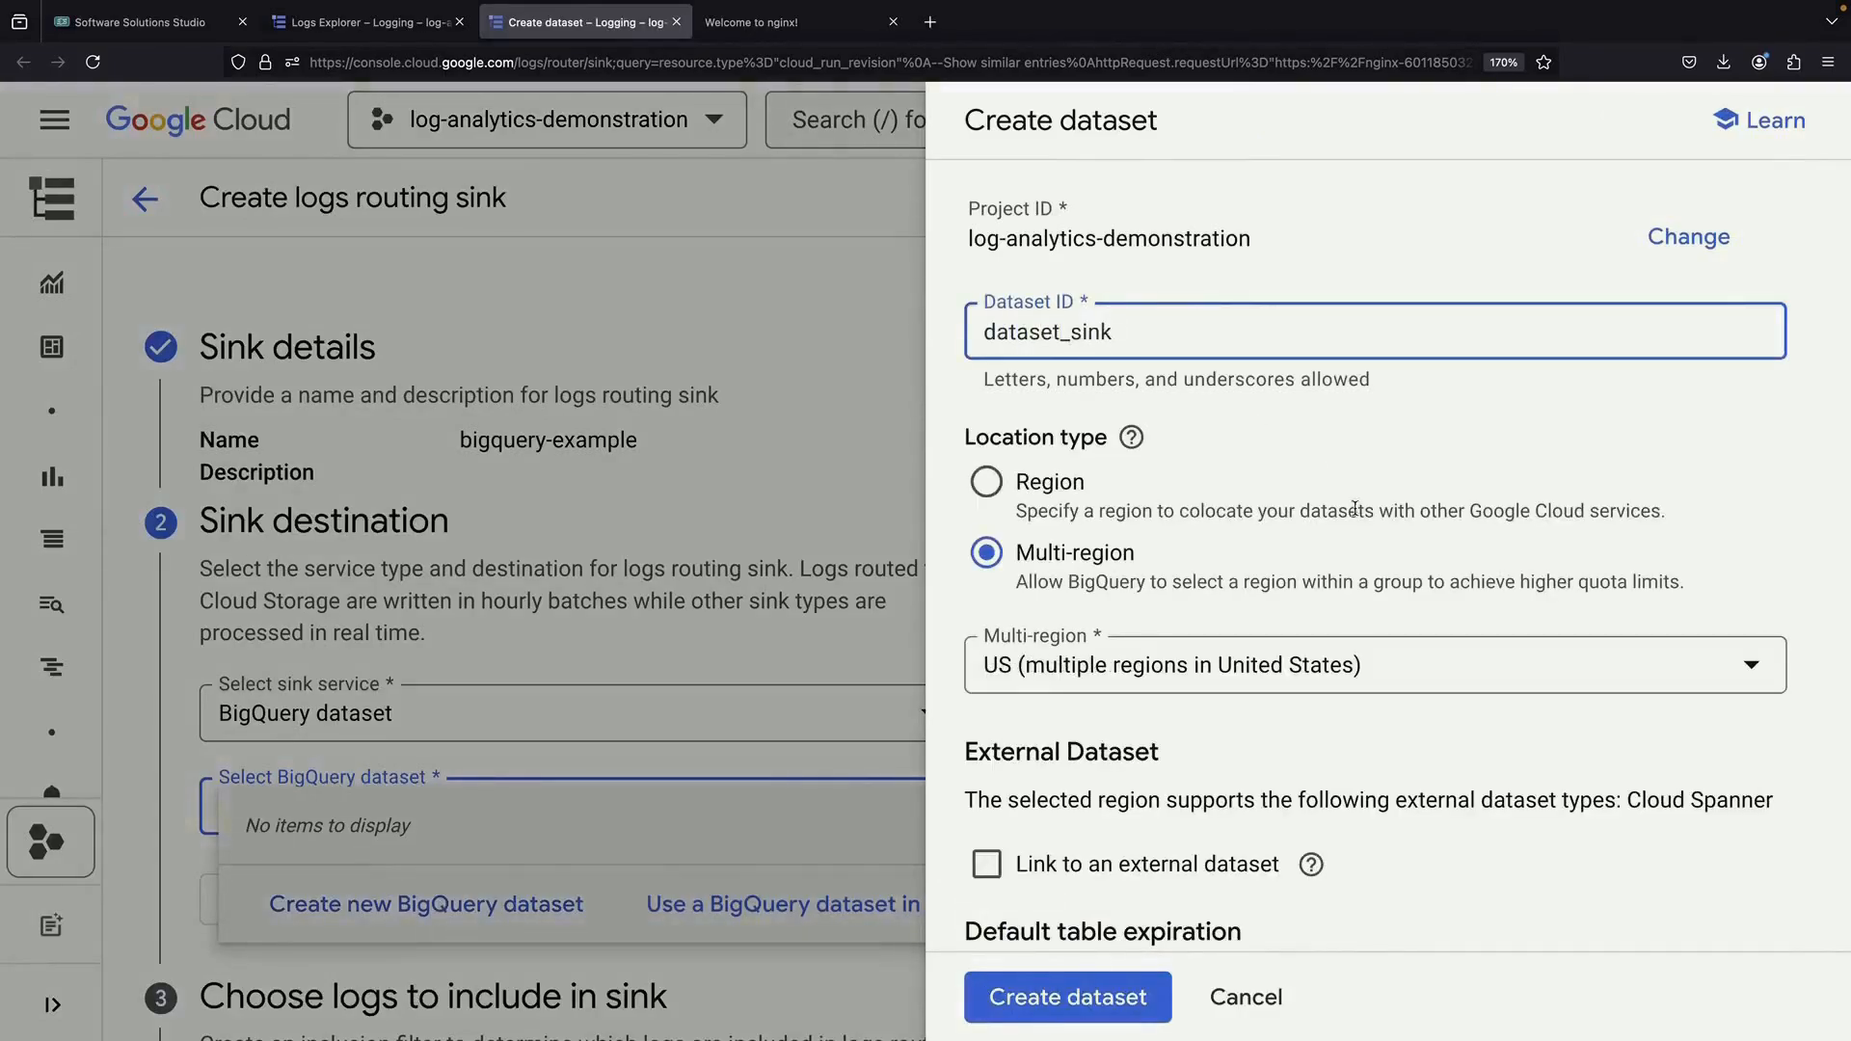
{"action": "scroll", "coordinate": [1355, 508], "scroll_direction": "down", "scroll_amount": 5}
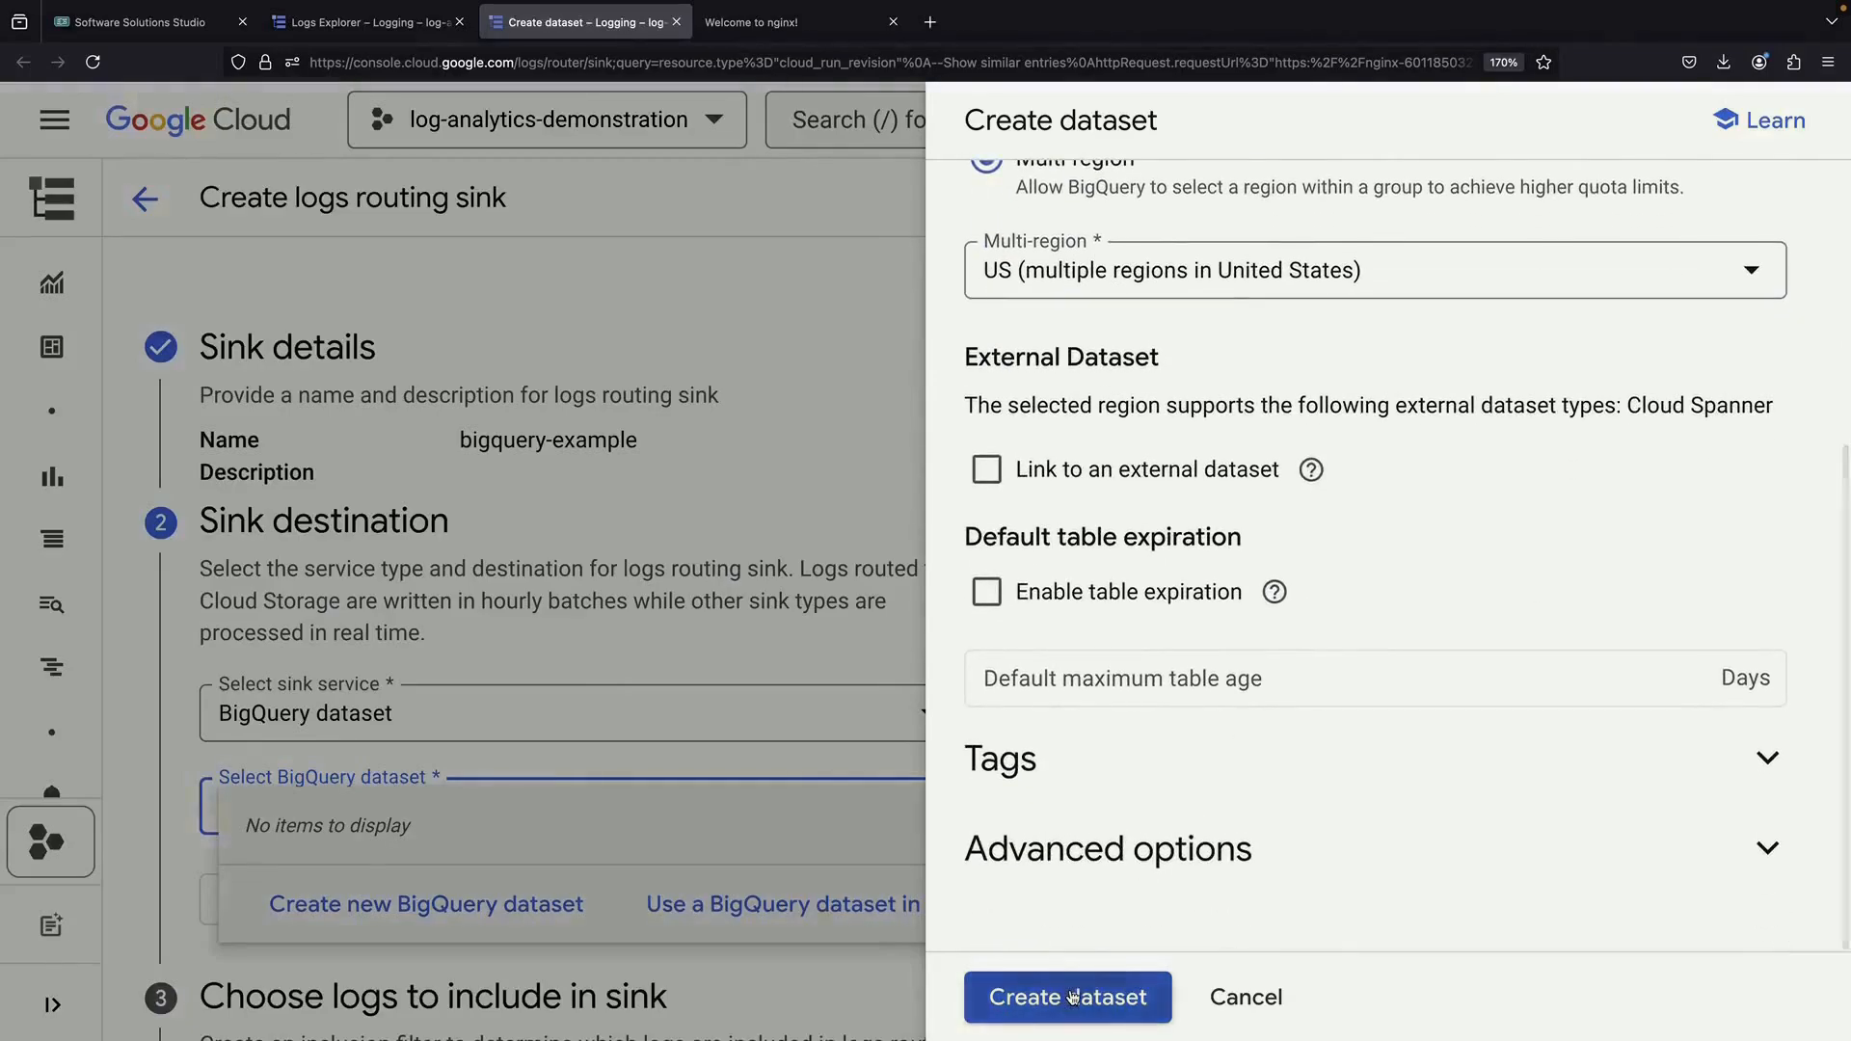
{"action": "left_click", "coordinate": [1073, 995]}
Keep the inclusion filter and create the sink
{"action": "scroll", "coordinate": [798, 860], "scroll_direction": "down", "scroll_amount": 3}
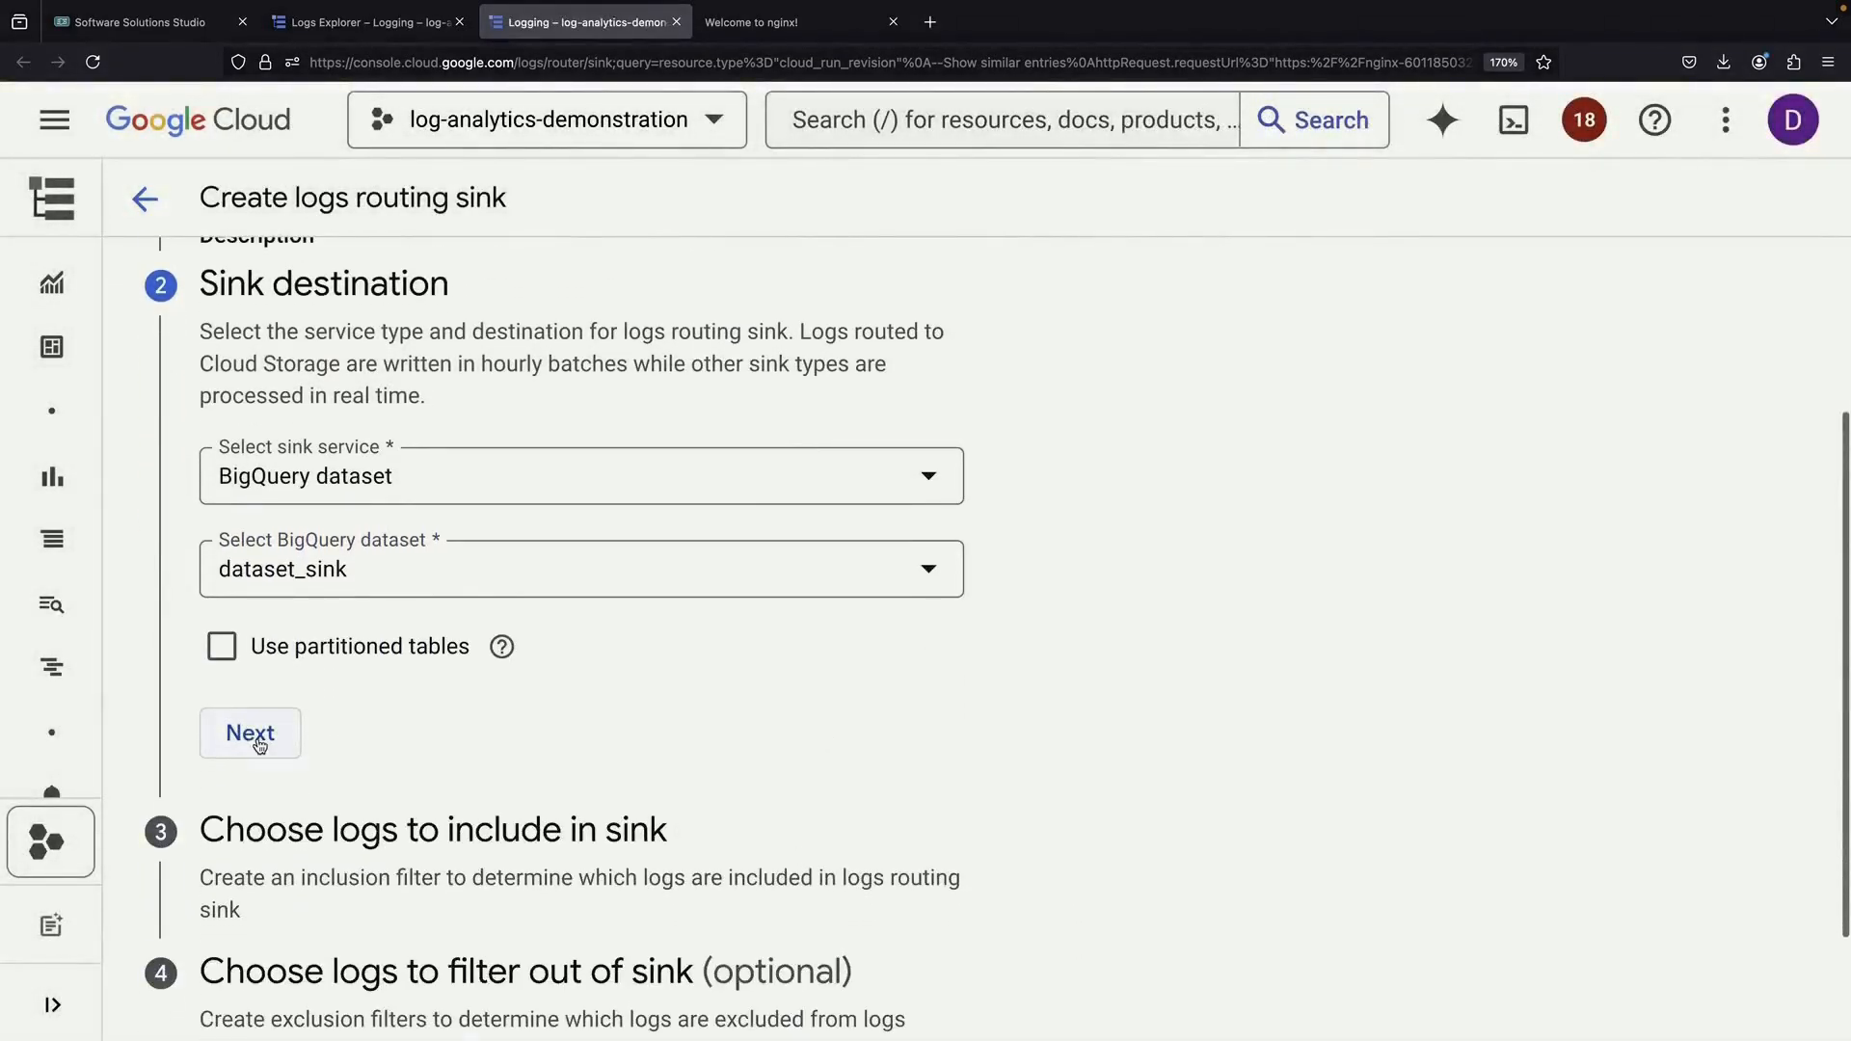
{"action": "left_click", "coordinate": [256, 738]}
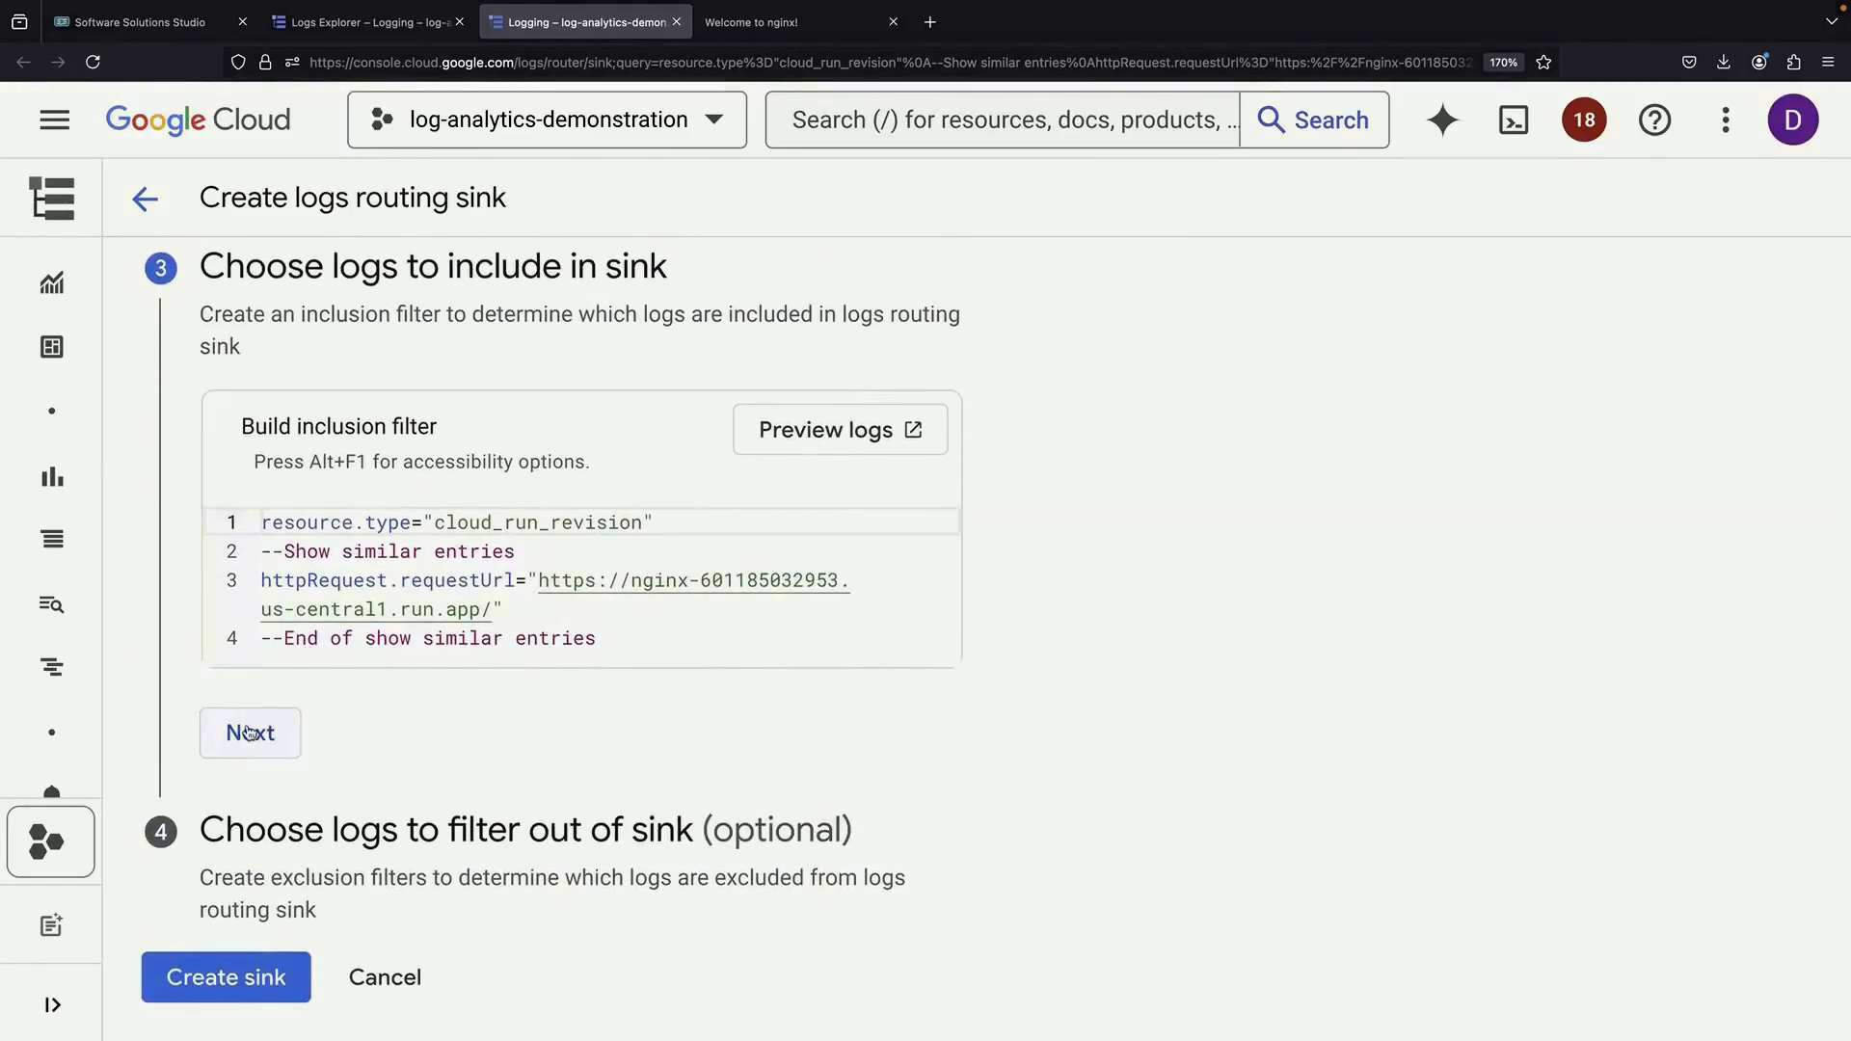
{"action": "left_click", "coordinate": [247, 736]}
{"action": "left_click", "coordinate": [258, 967]}
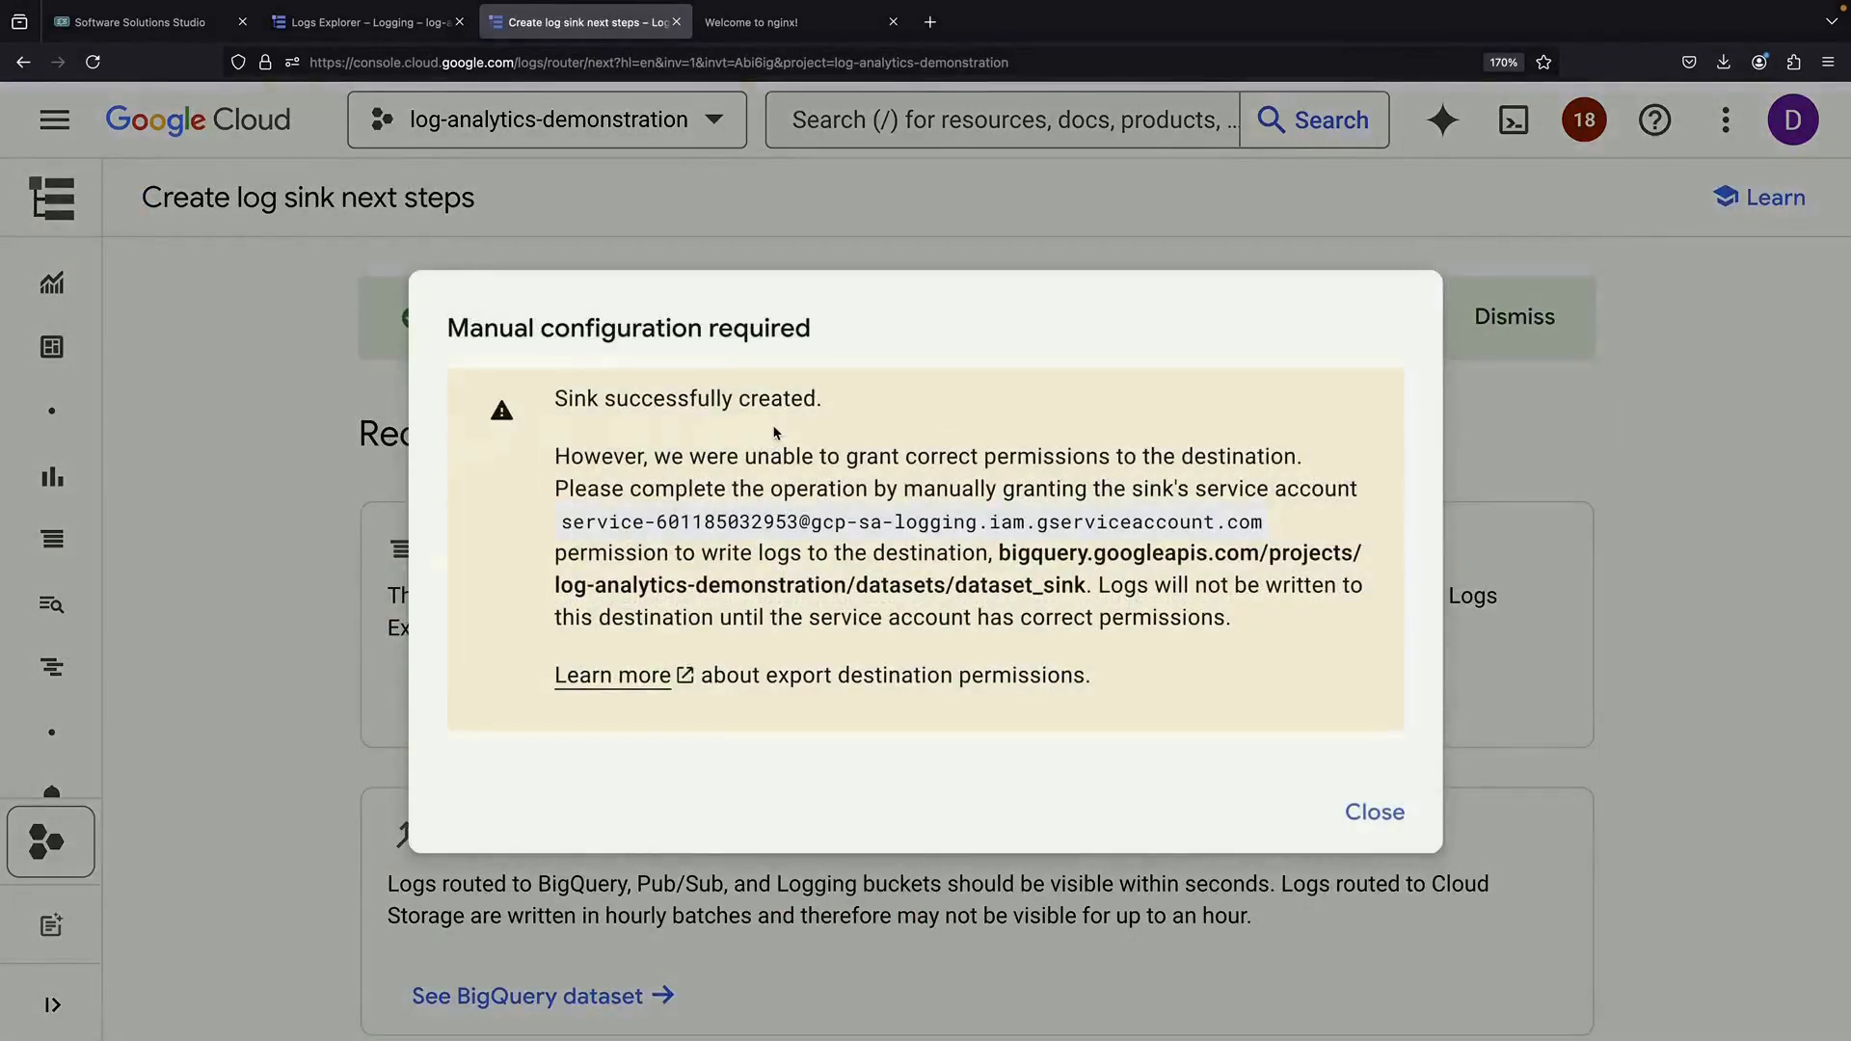
Copy the sink's service account address and open BigQuery in a new console tab
{"action": "left_click_drag", "start_coordinate": [561, 522], "coordinate": [1246, 511]}
{"action": "key", "text": "super+c"}
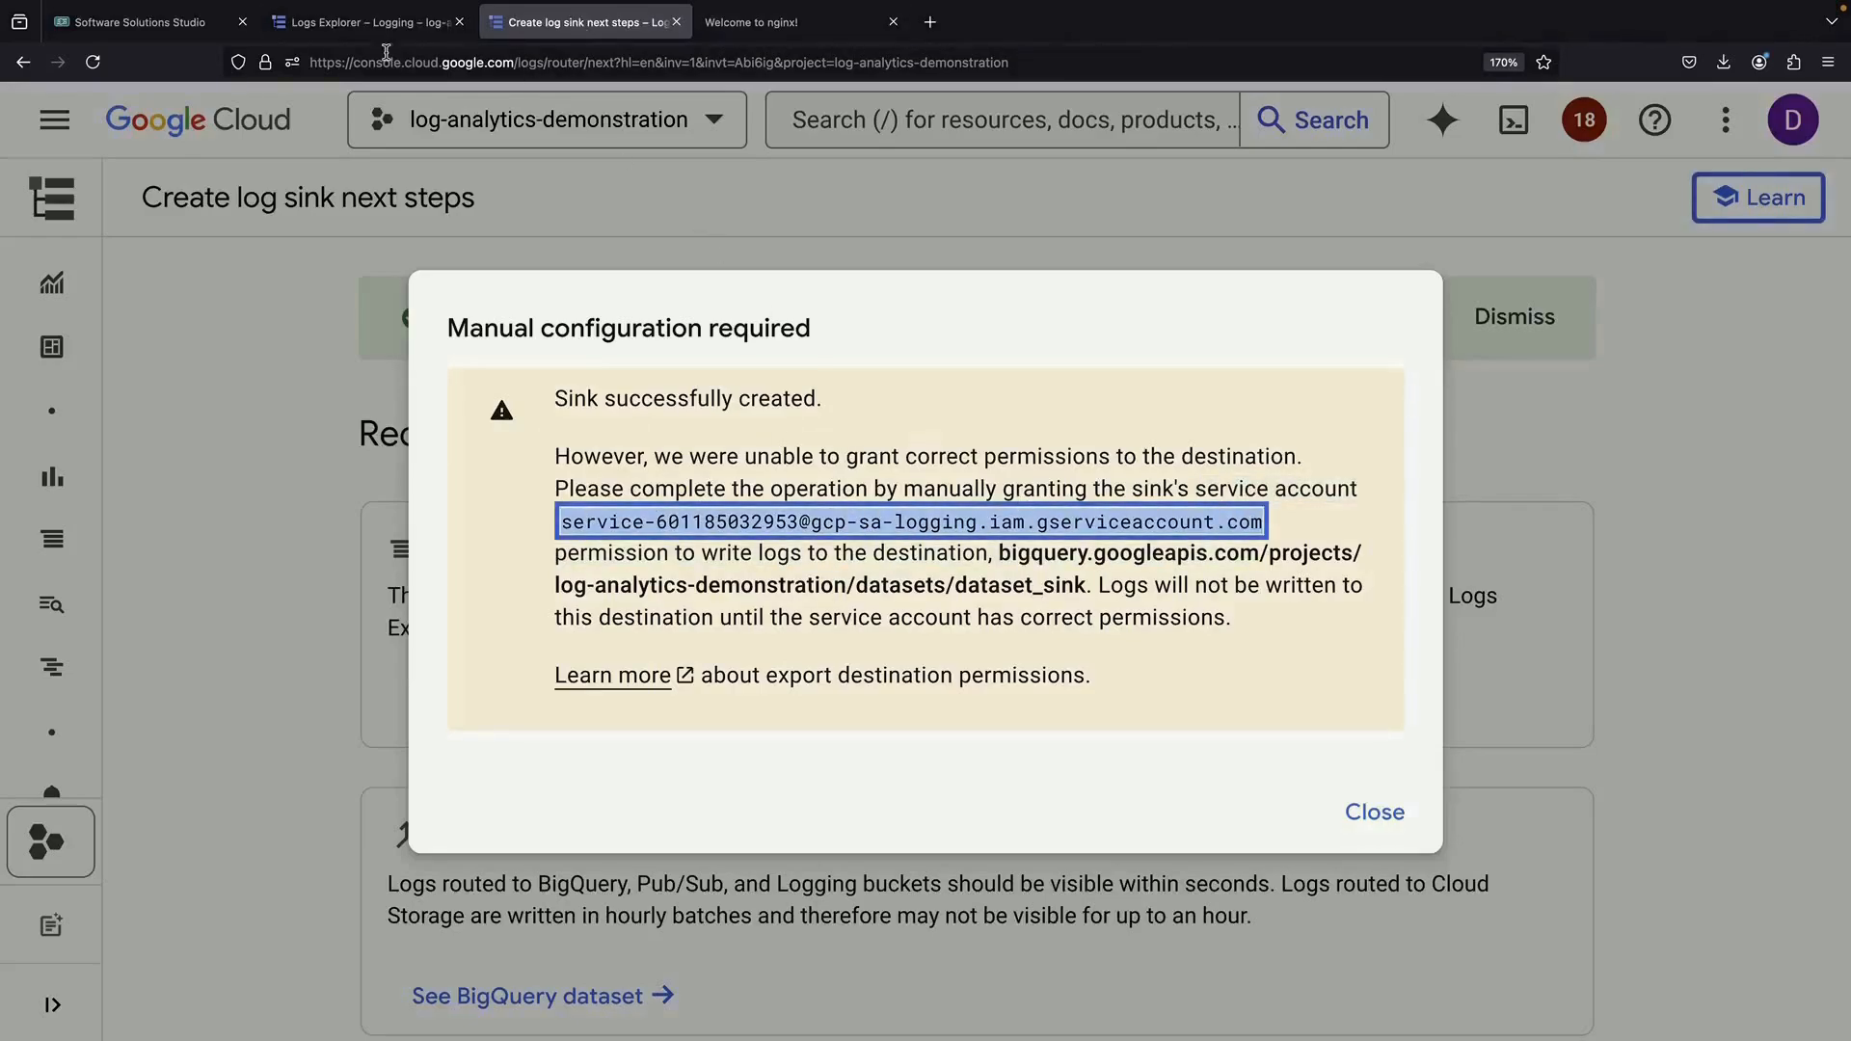
{"action": "left_click", "coordinate": [357, 23]}
{"action": "left_click", "coordinate": [196, 120], "text": "super"}
{"action": "left_click", "coordinate": [593, 33]}
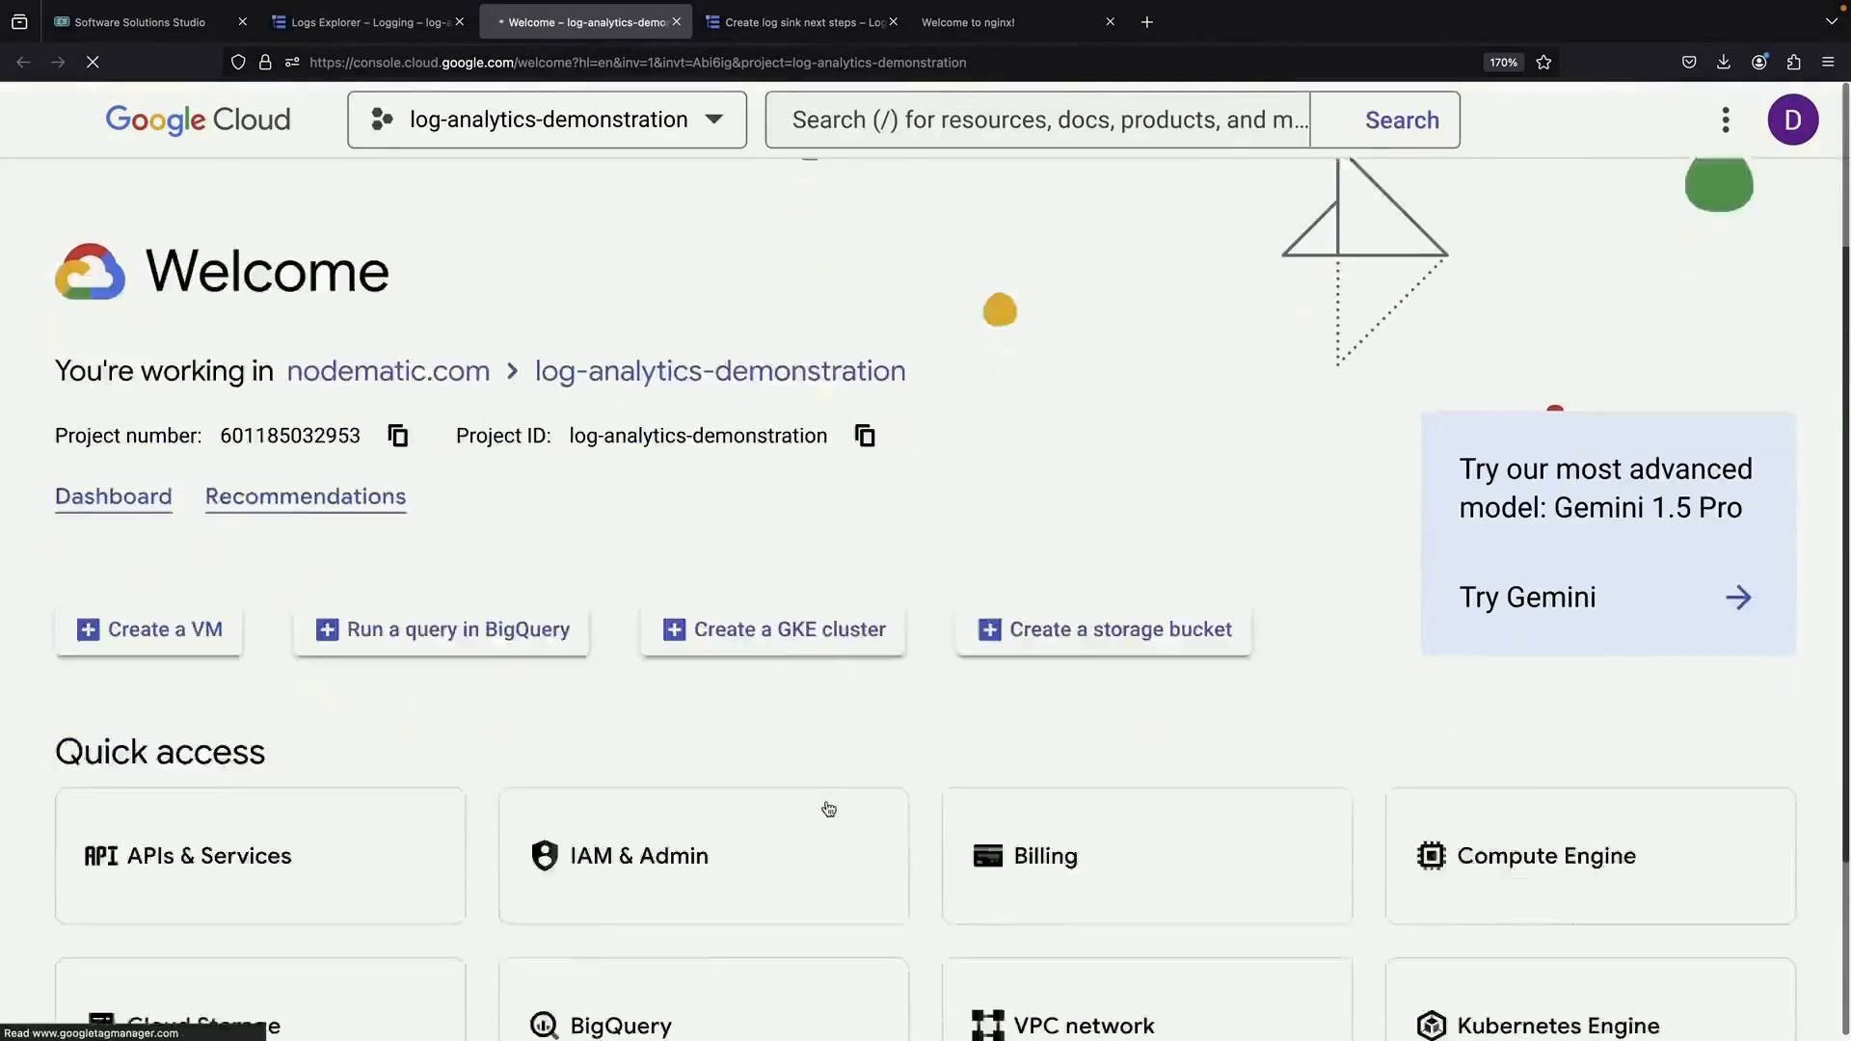
{"action": "left_click", "coordinate": [815, 1000]}
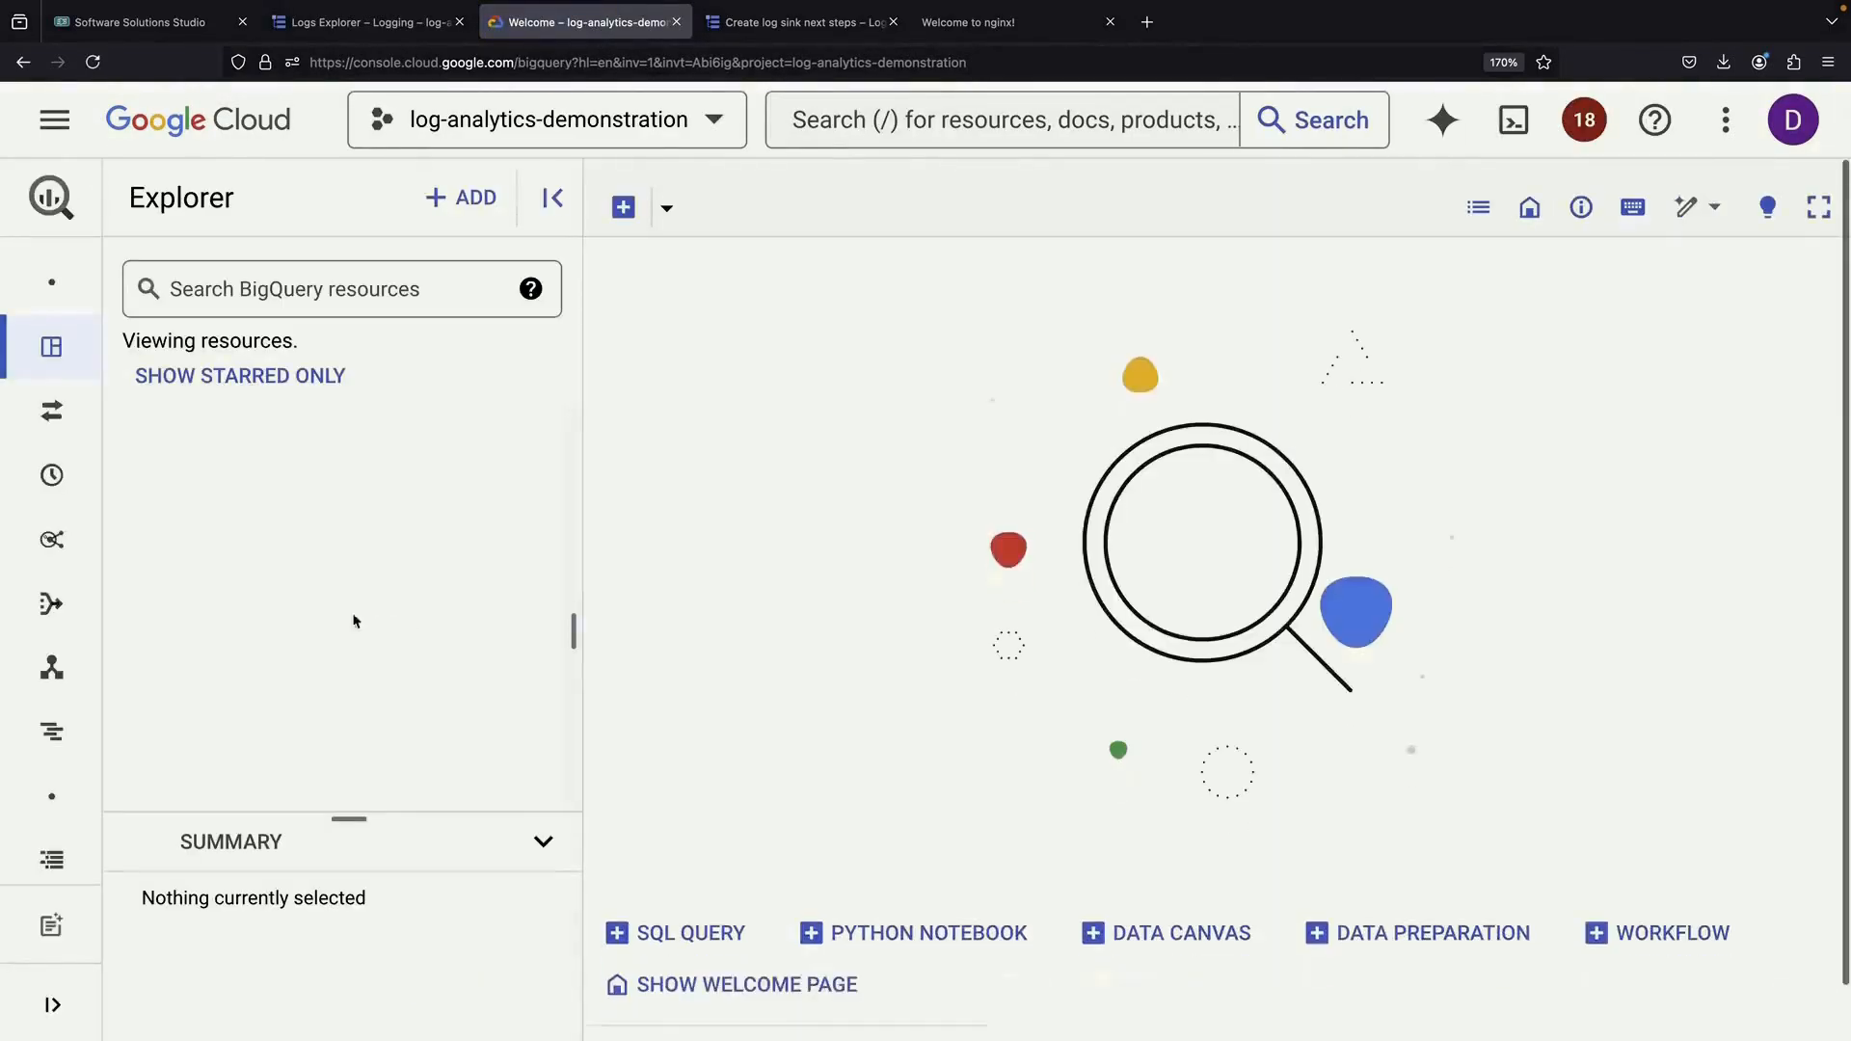
Add the sink's service account as a new principal in dataset_sink's permissions
{"action": "left_click", "coordinate": [544, 754]}
{"action": "left_click", "coordinate": [544, 762]}
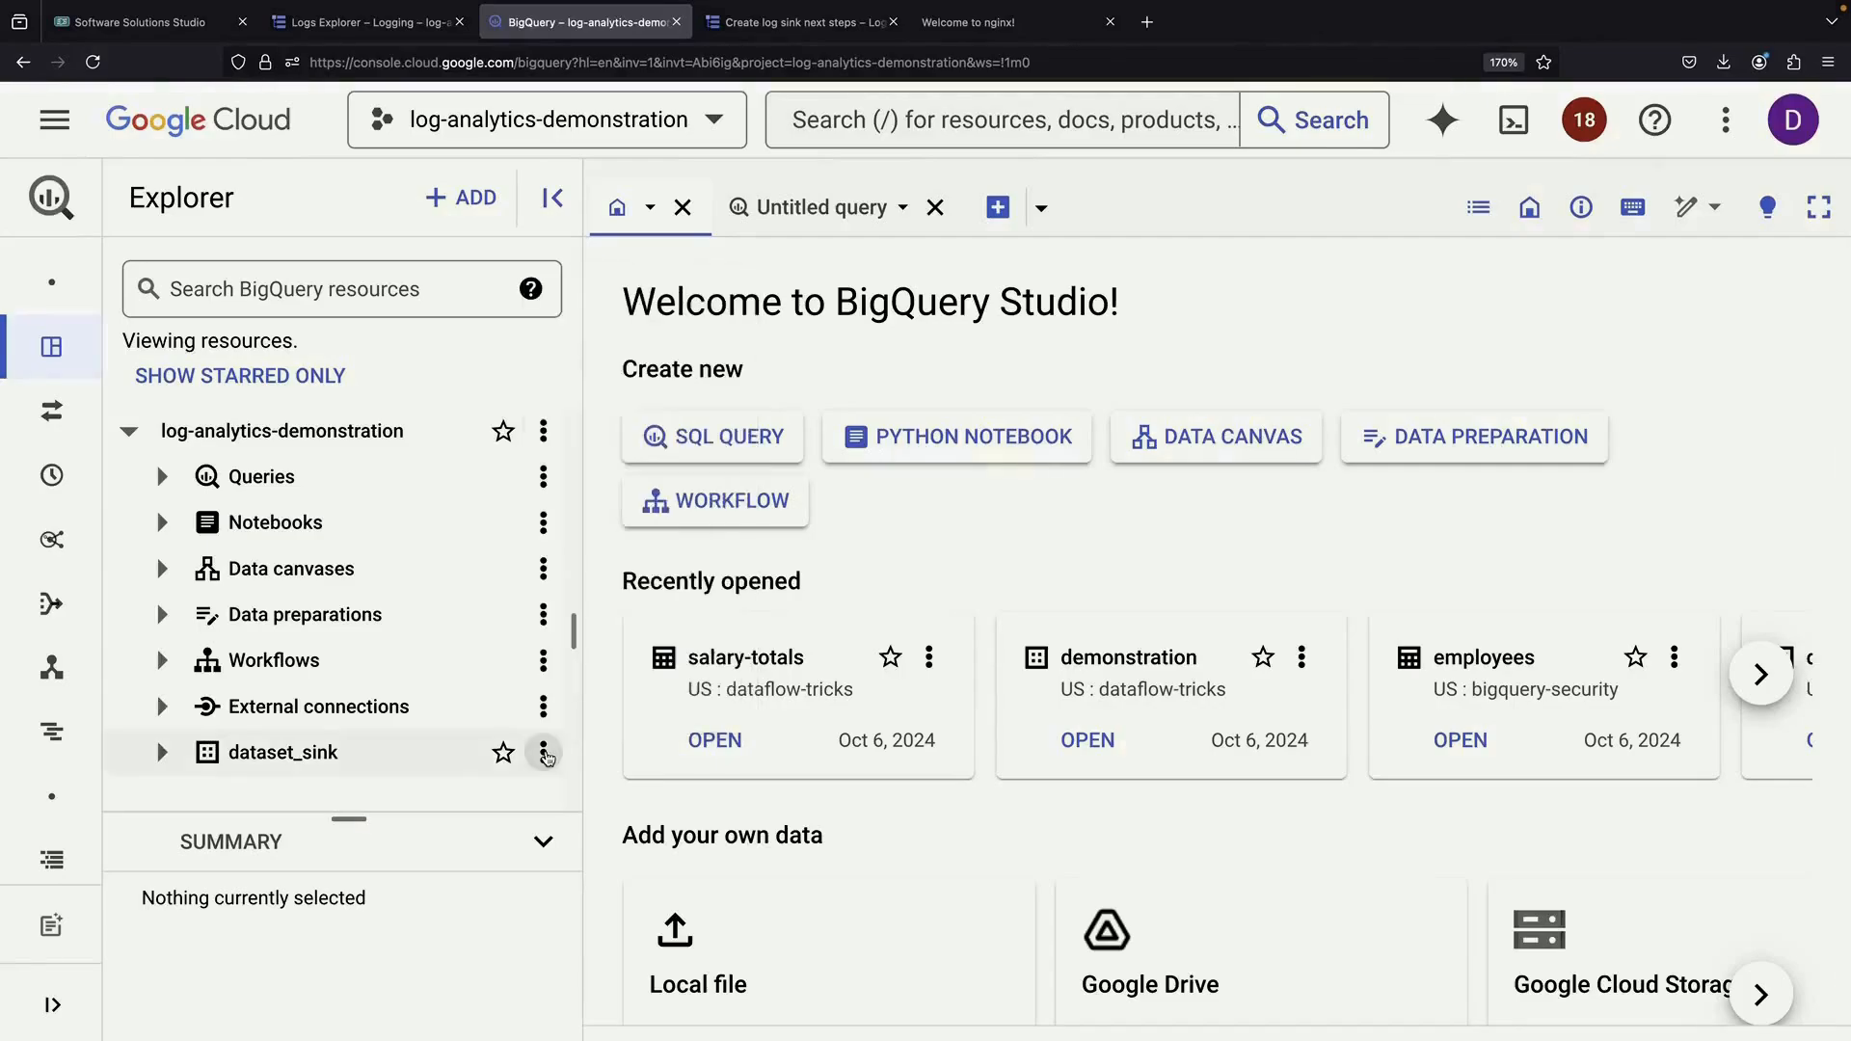
{"action": "left_click", "coordinate": [348, 759]}
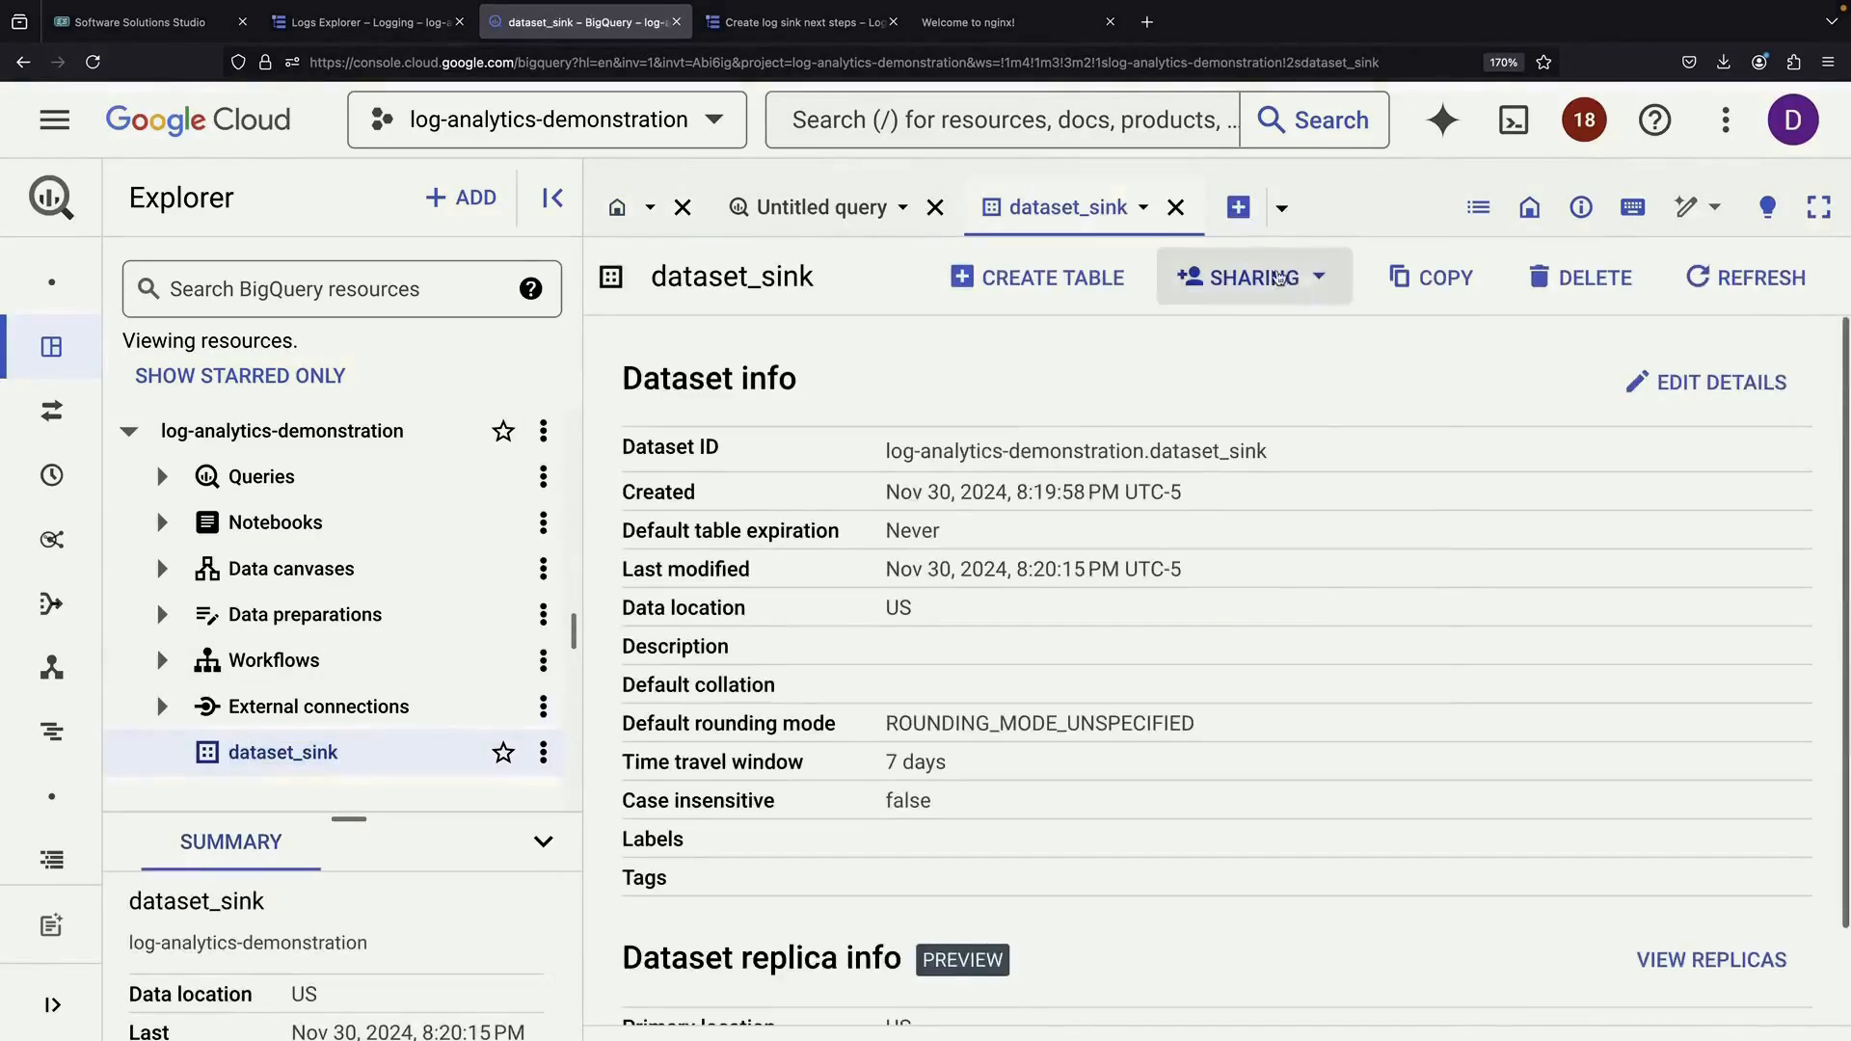
{"action": "left_click", "coordinate": [1243, 275]}
{"action": "left_click", "coordinate": [1253, 339]}
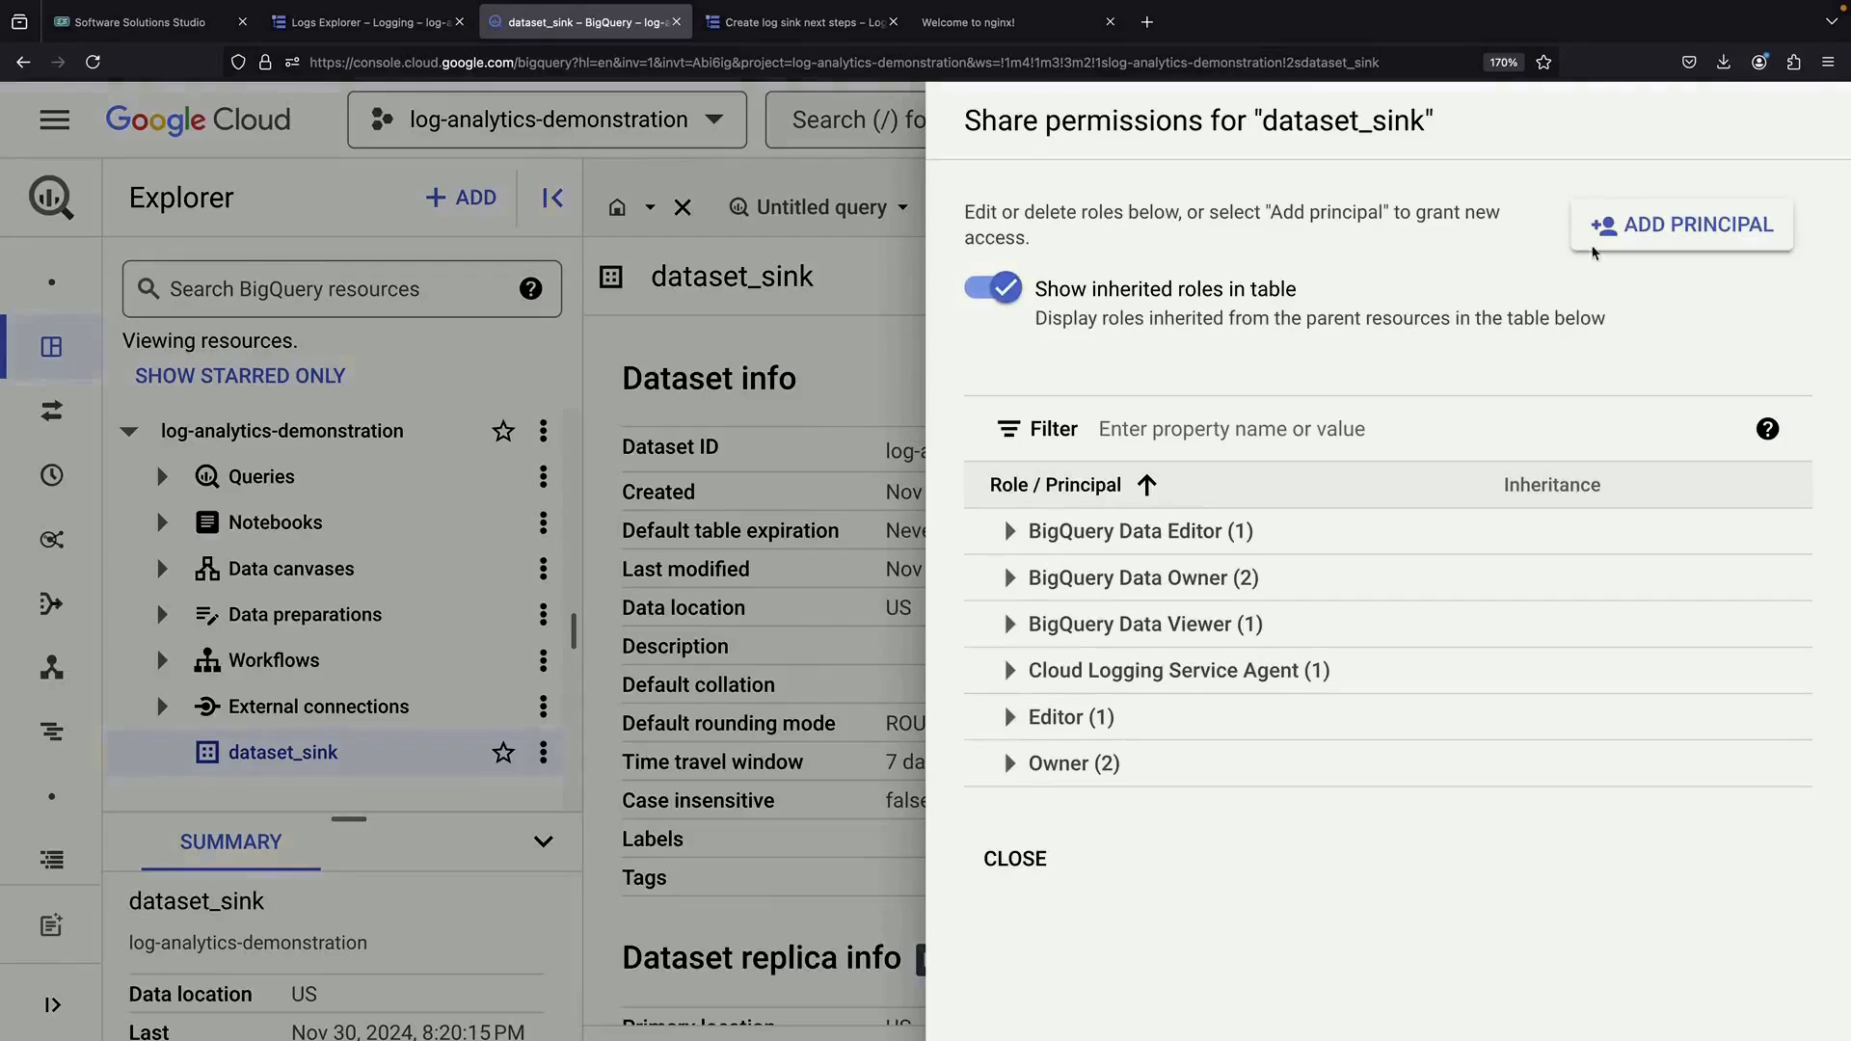
{"action": "left_click", "coordinate": [1593, 248]}
{"action": "left_click", "coordinate": [719, 644]}
{"action": "key", "text": "ctrl+v"}
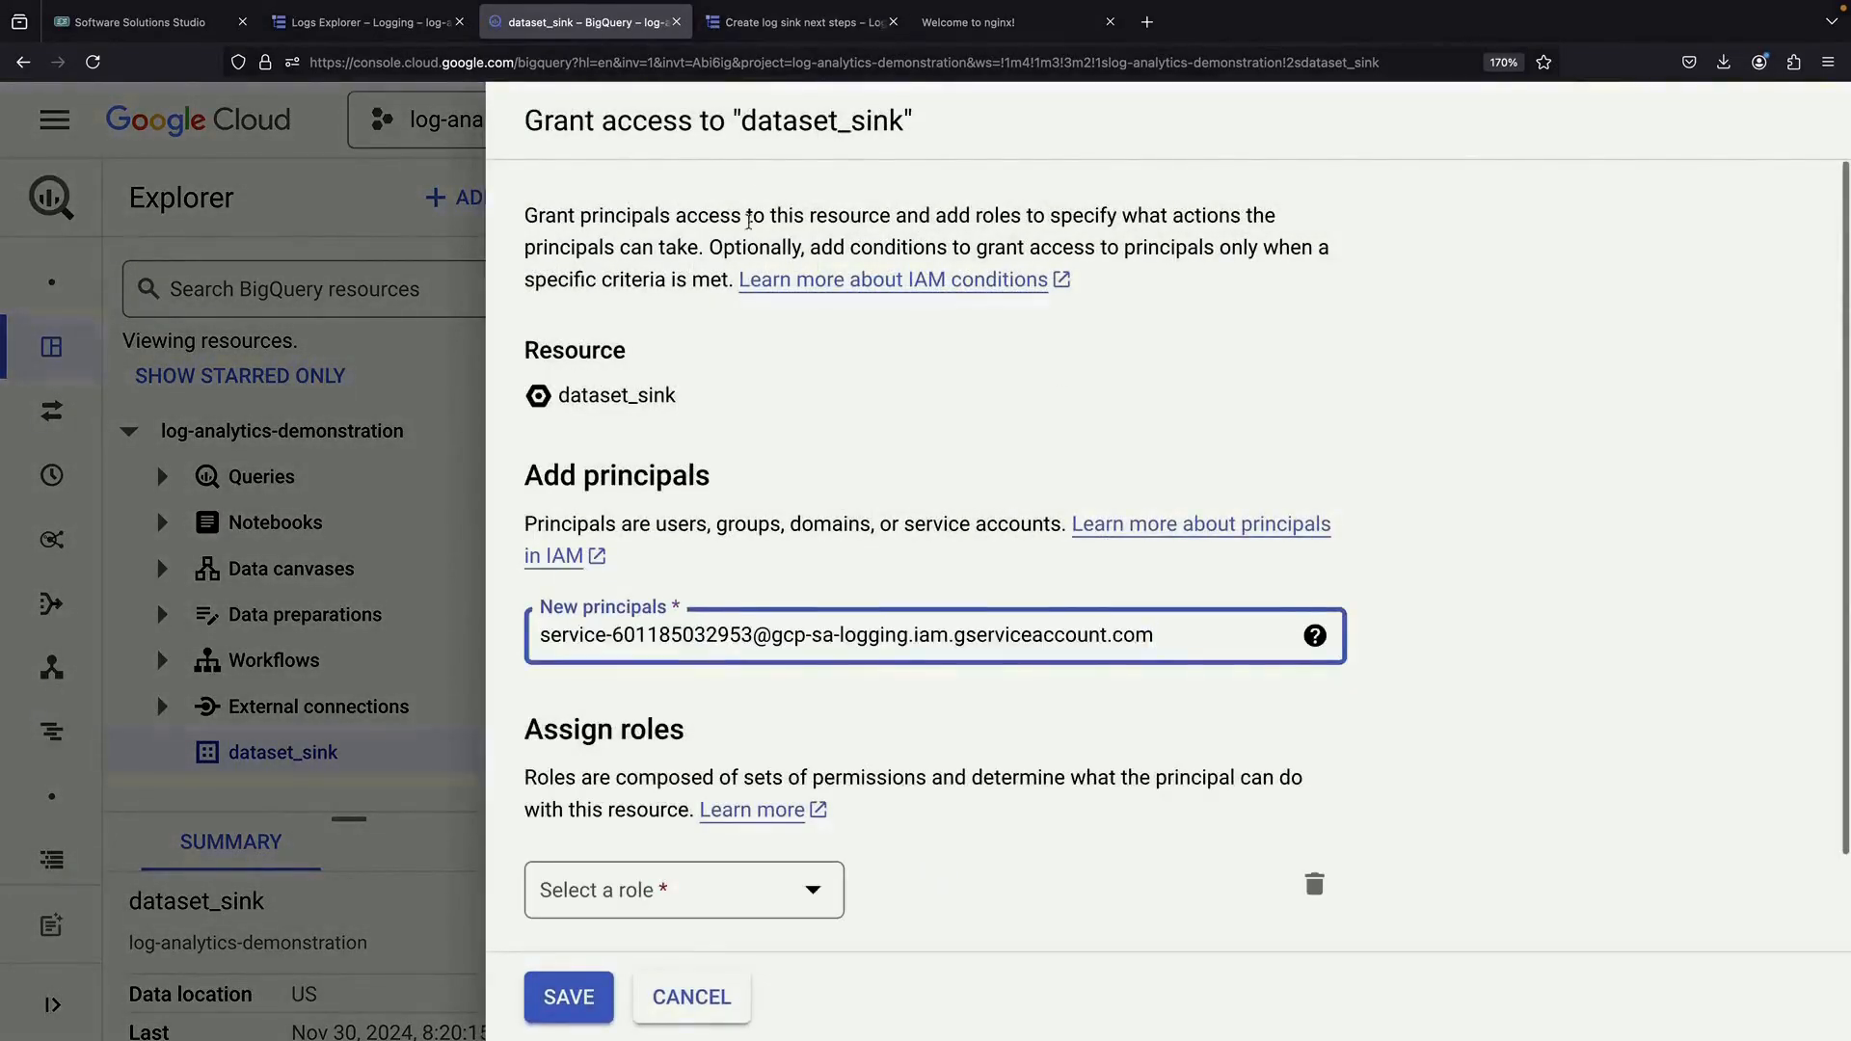
Assign that principal the BigQuery Data Editor role and save
{"action": "left_click", "coordinate": [366, 22]}
{"action": "left_click", "coordinate": [771, 24]}
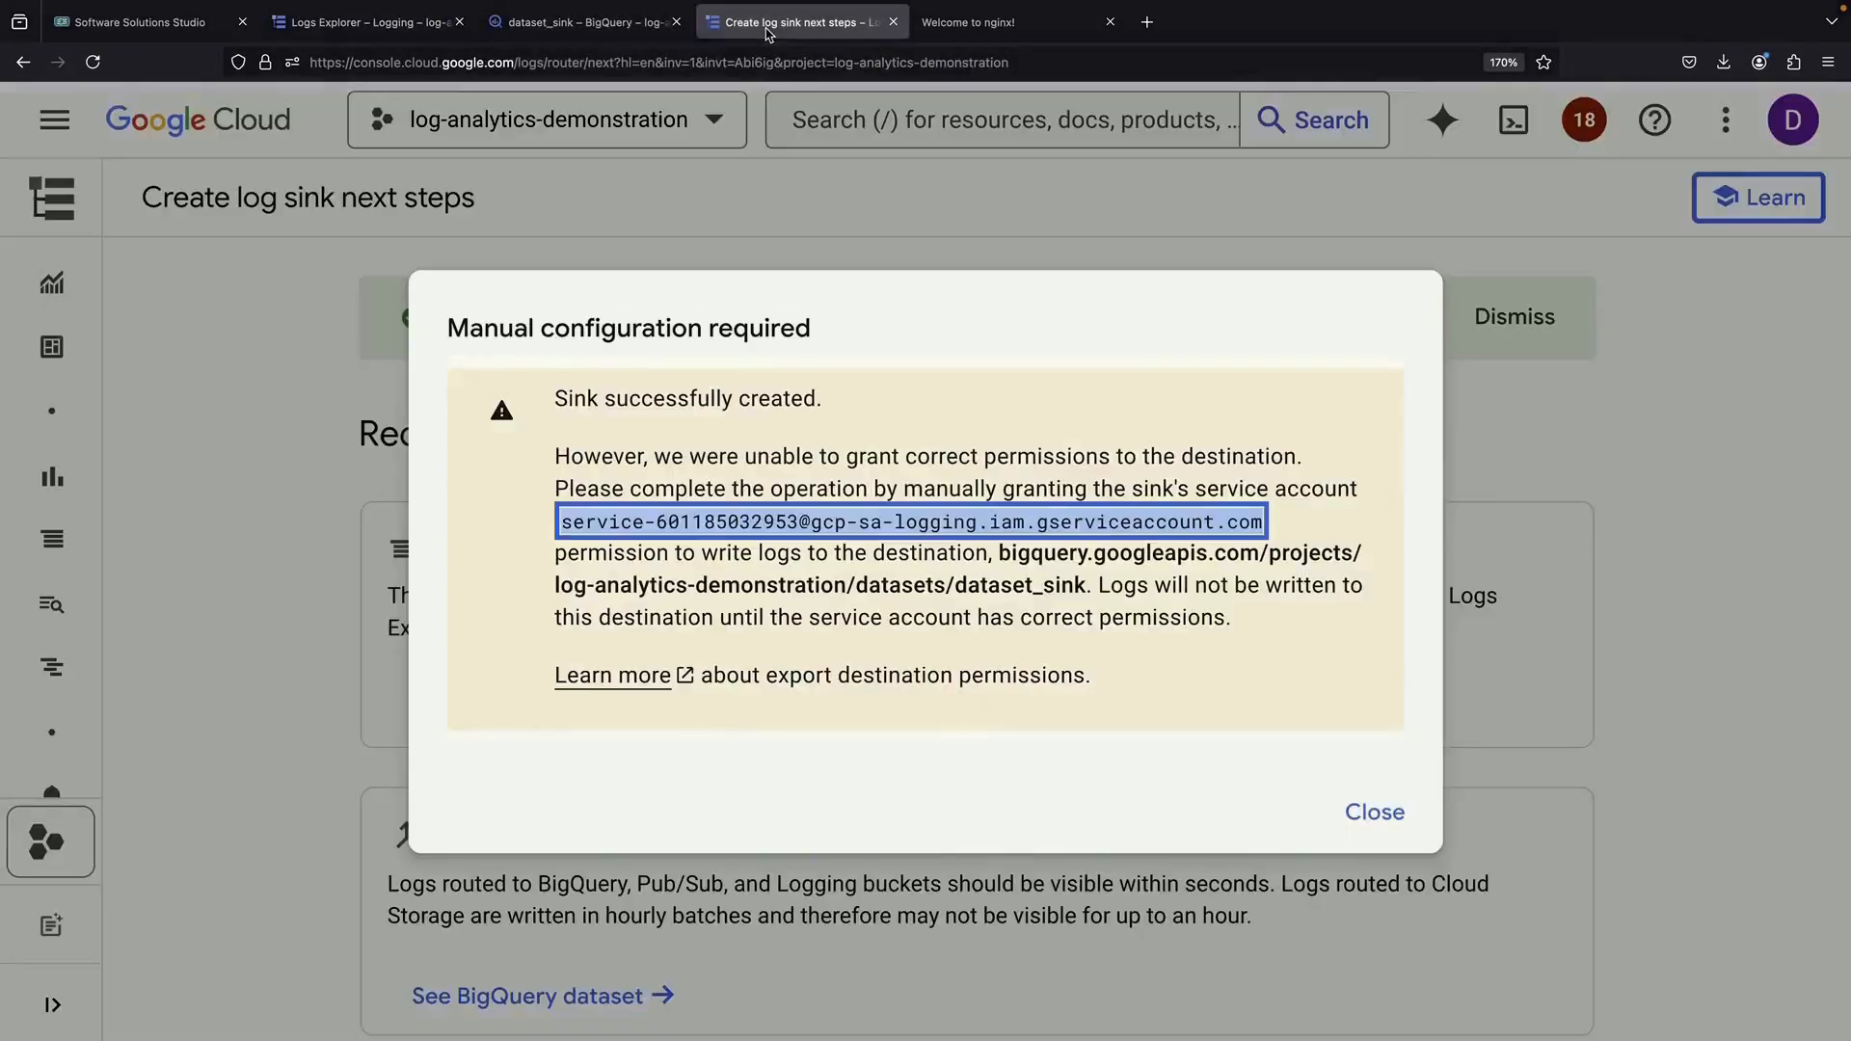
{"action": "left_click", "coordinate": [540, 22]}
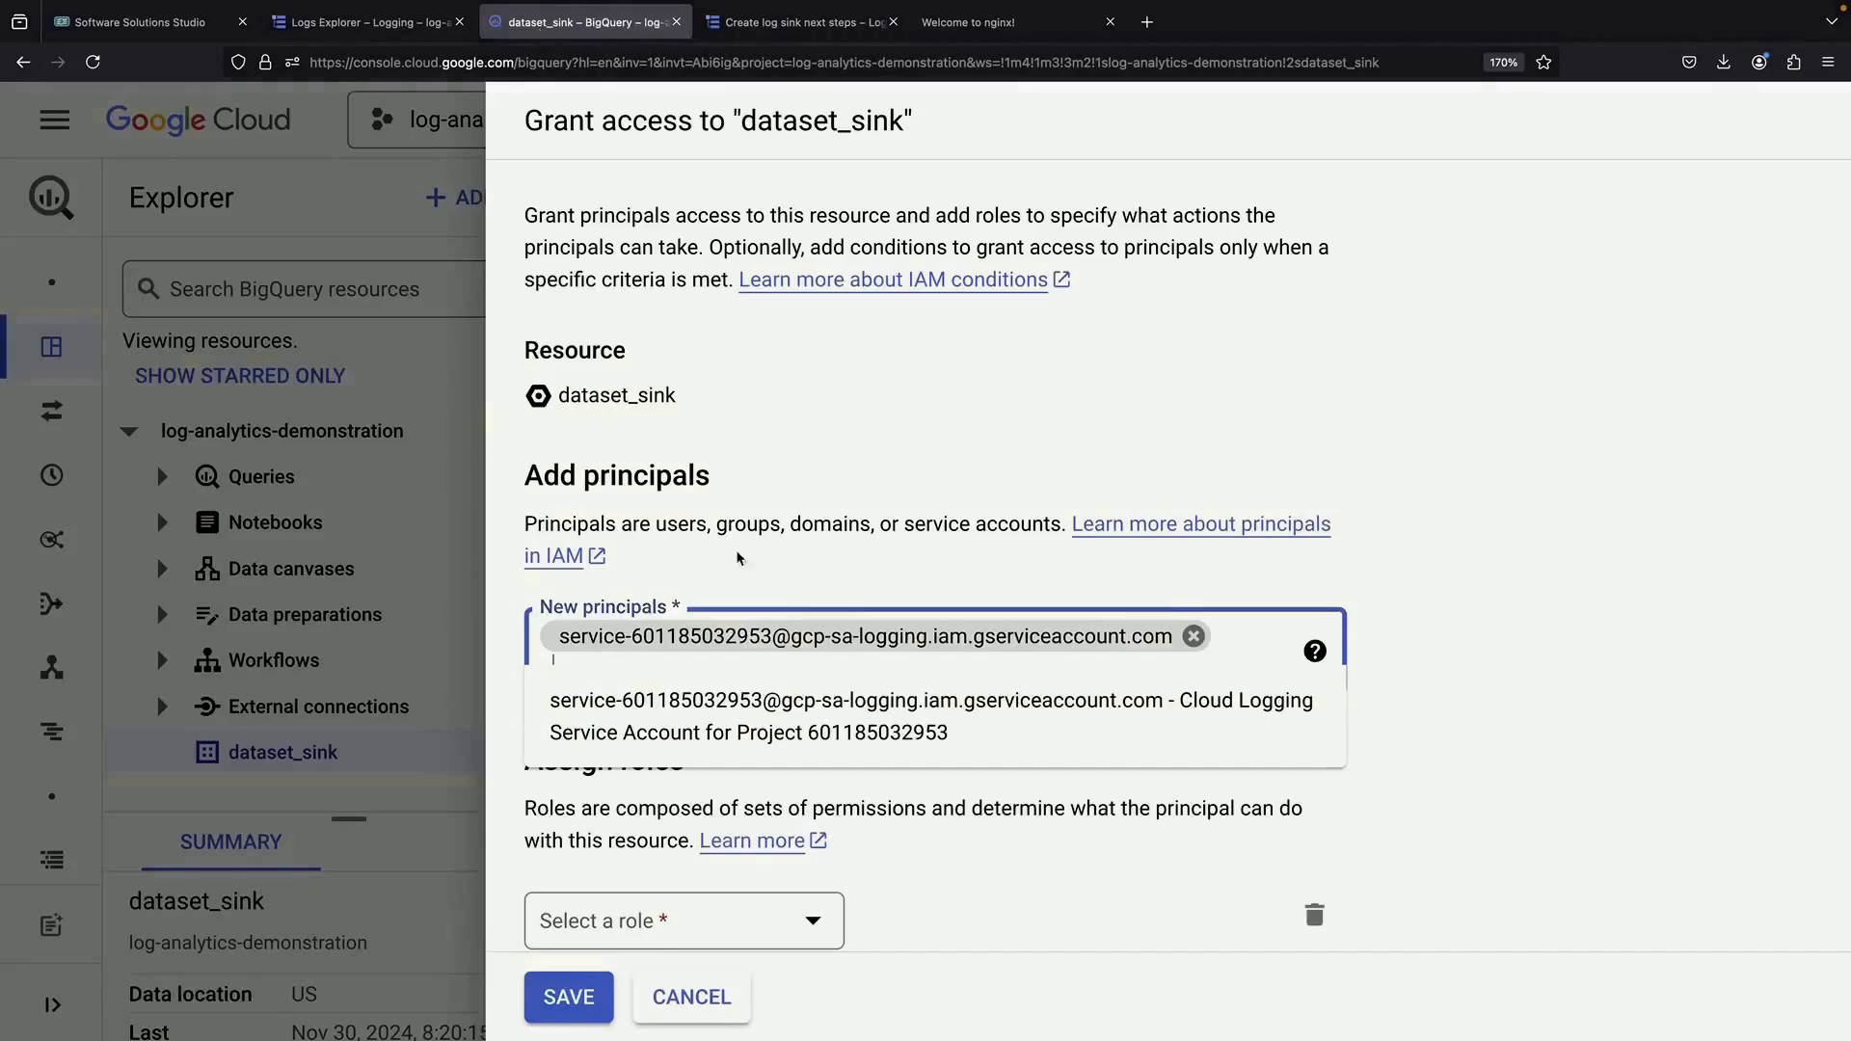
{"action": "scroll", "coordinate": [963, 620], "scroll_direction": "down", "scroll_amount": 2}
{"action": "left_click", "coordinate": [685, 785]}
{"action": "left_click", "coordinate": [690, 561]}
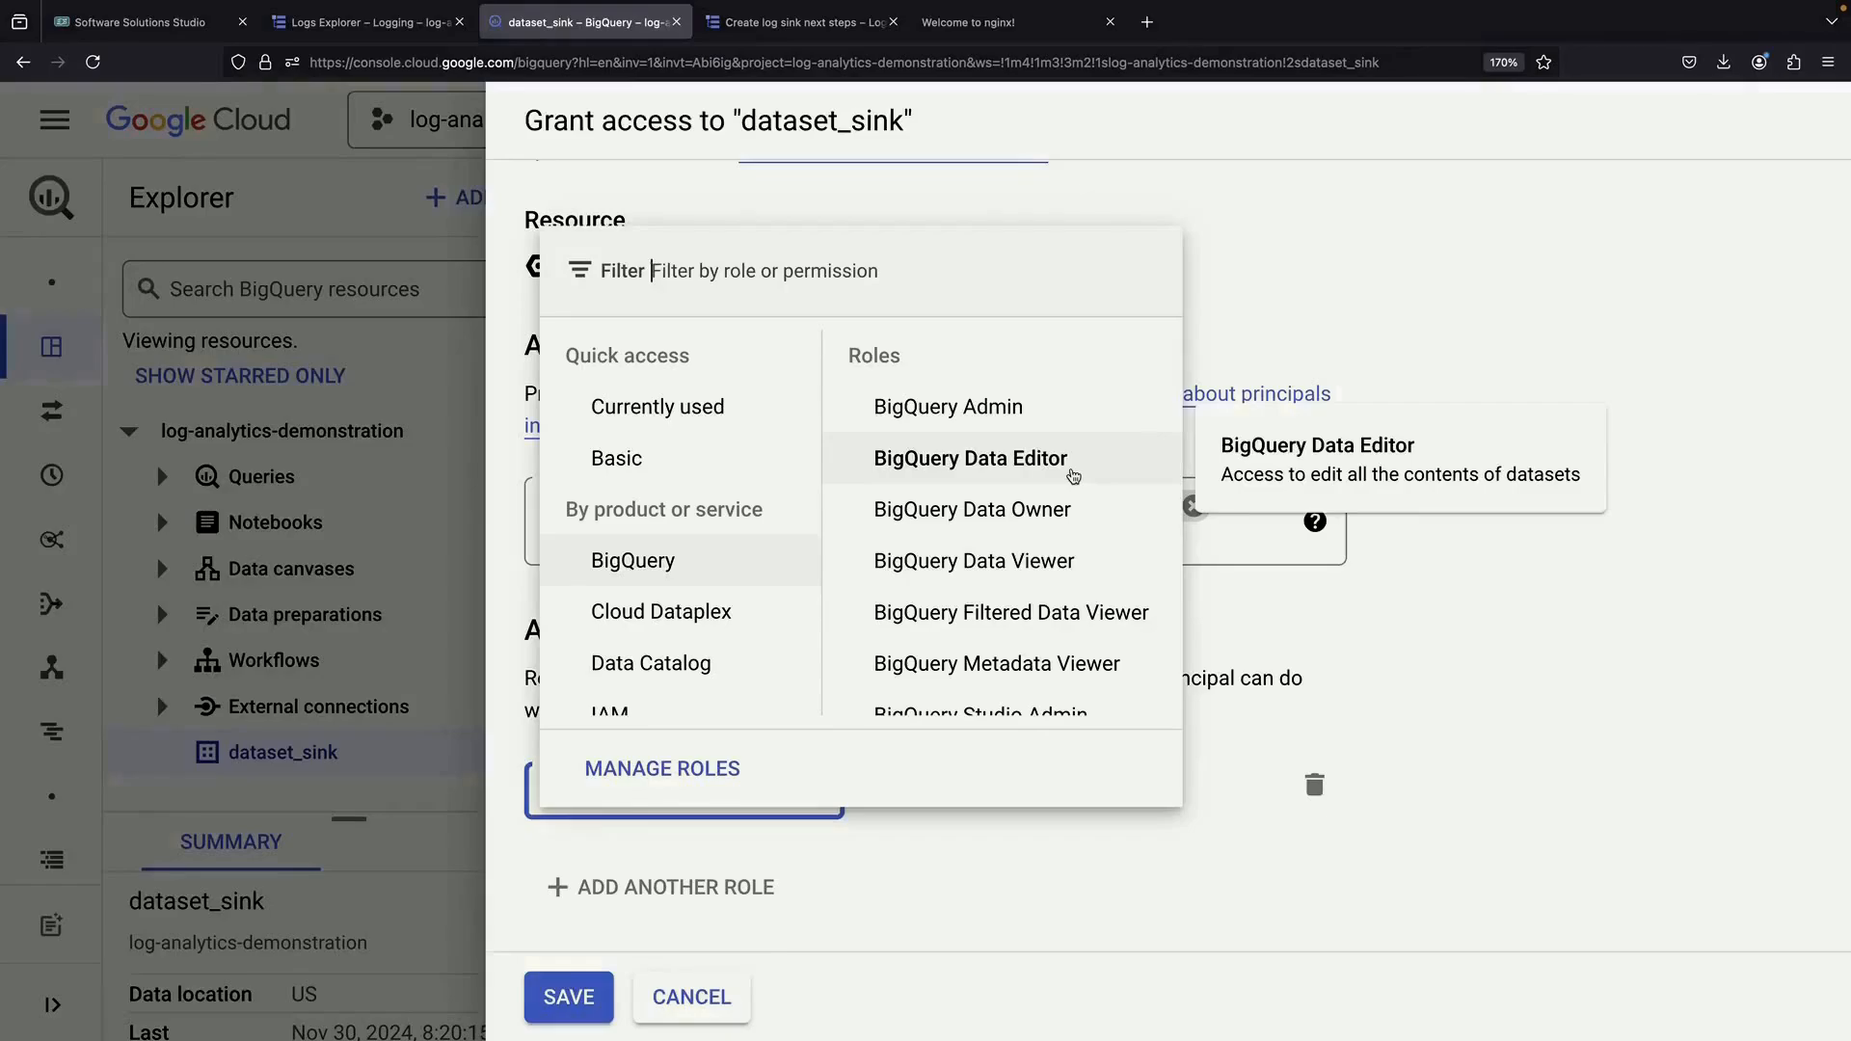
{"action": "left_click", "coordinate": [1073, 475]}
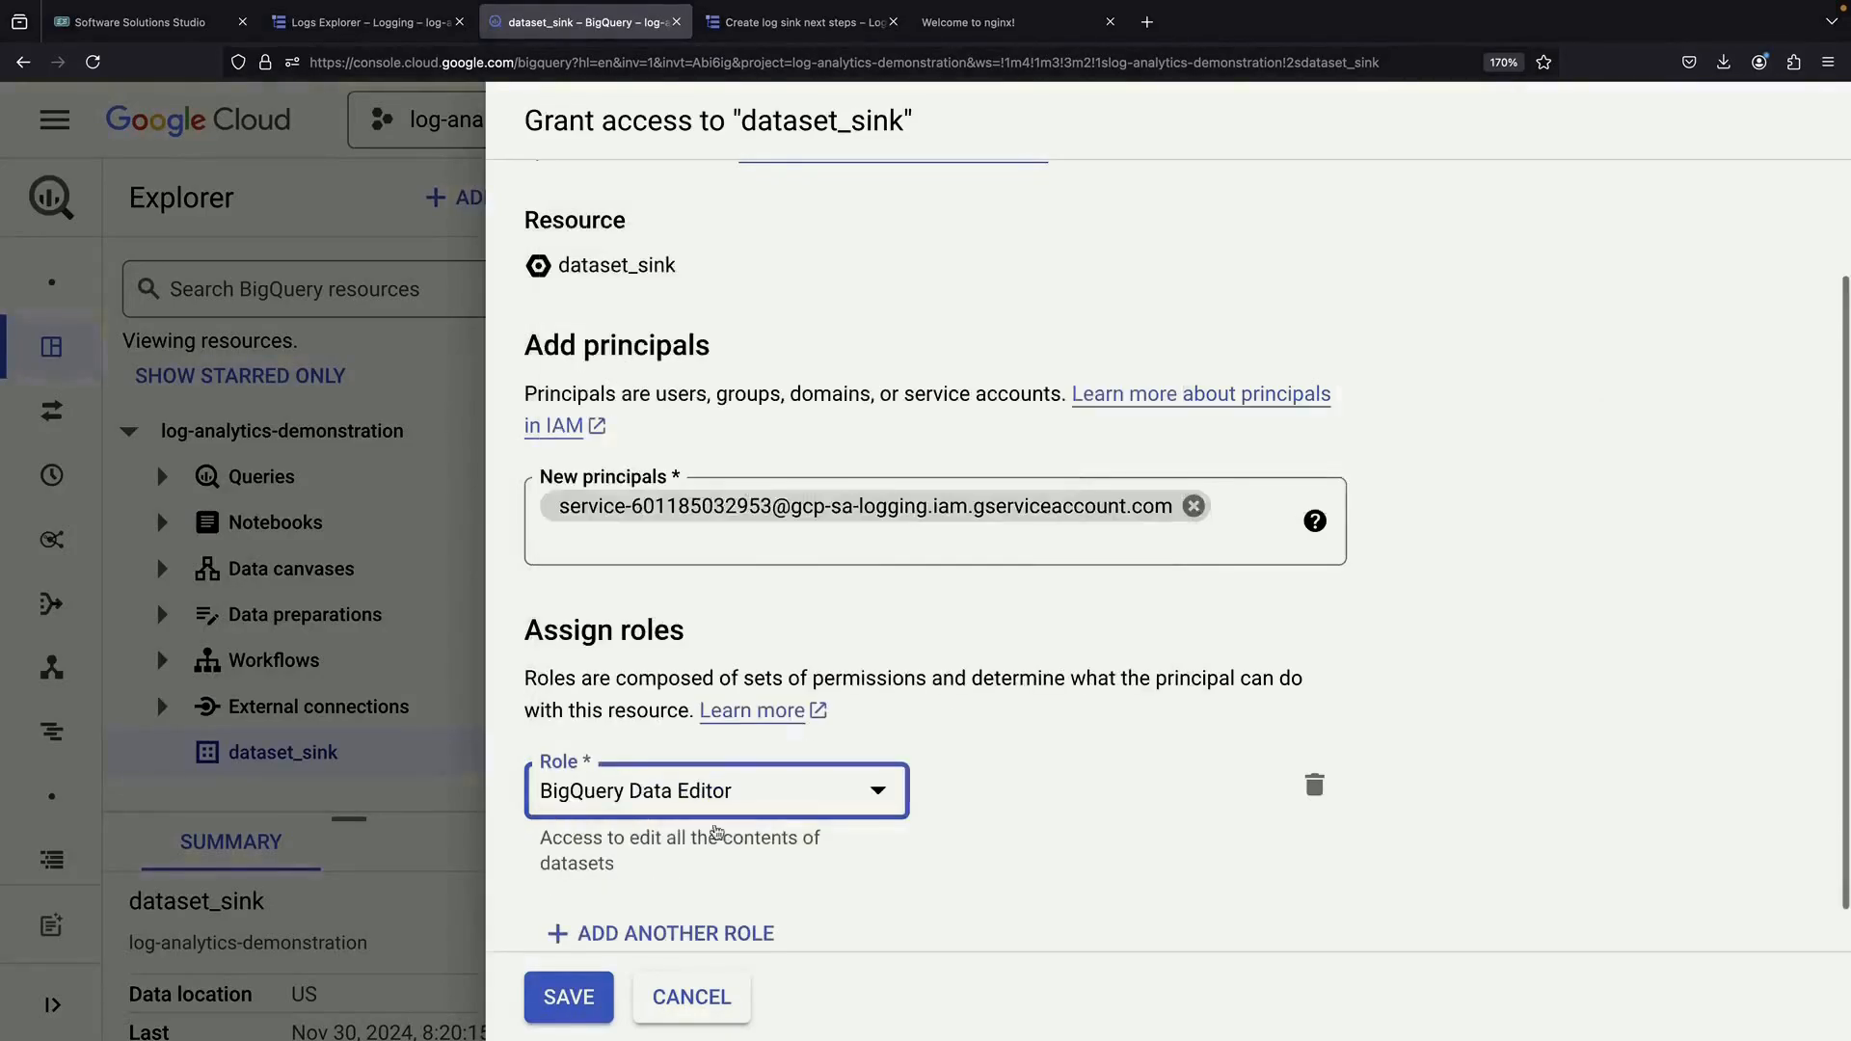
{"action": "left_click", "coordinate": [569, 997]}
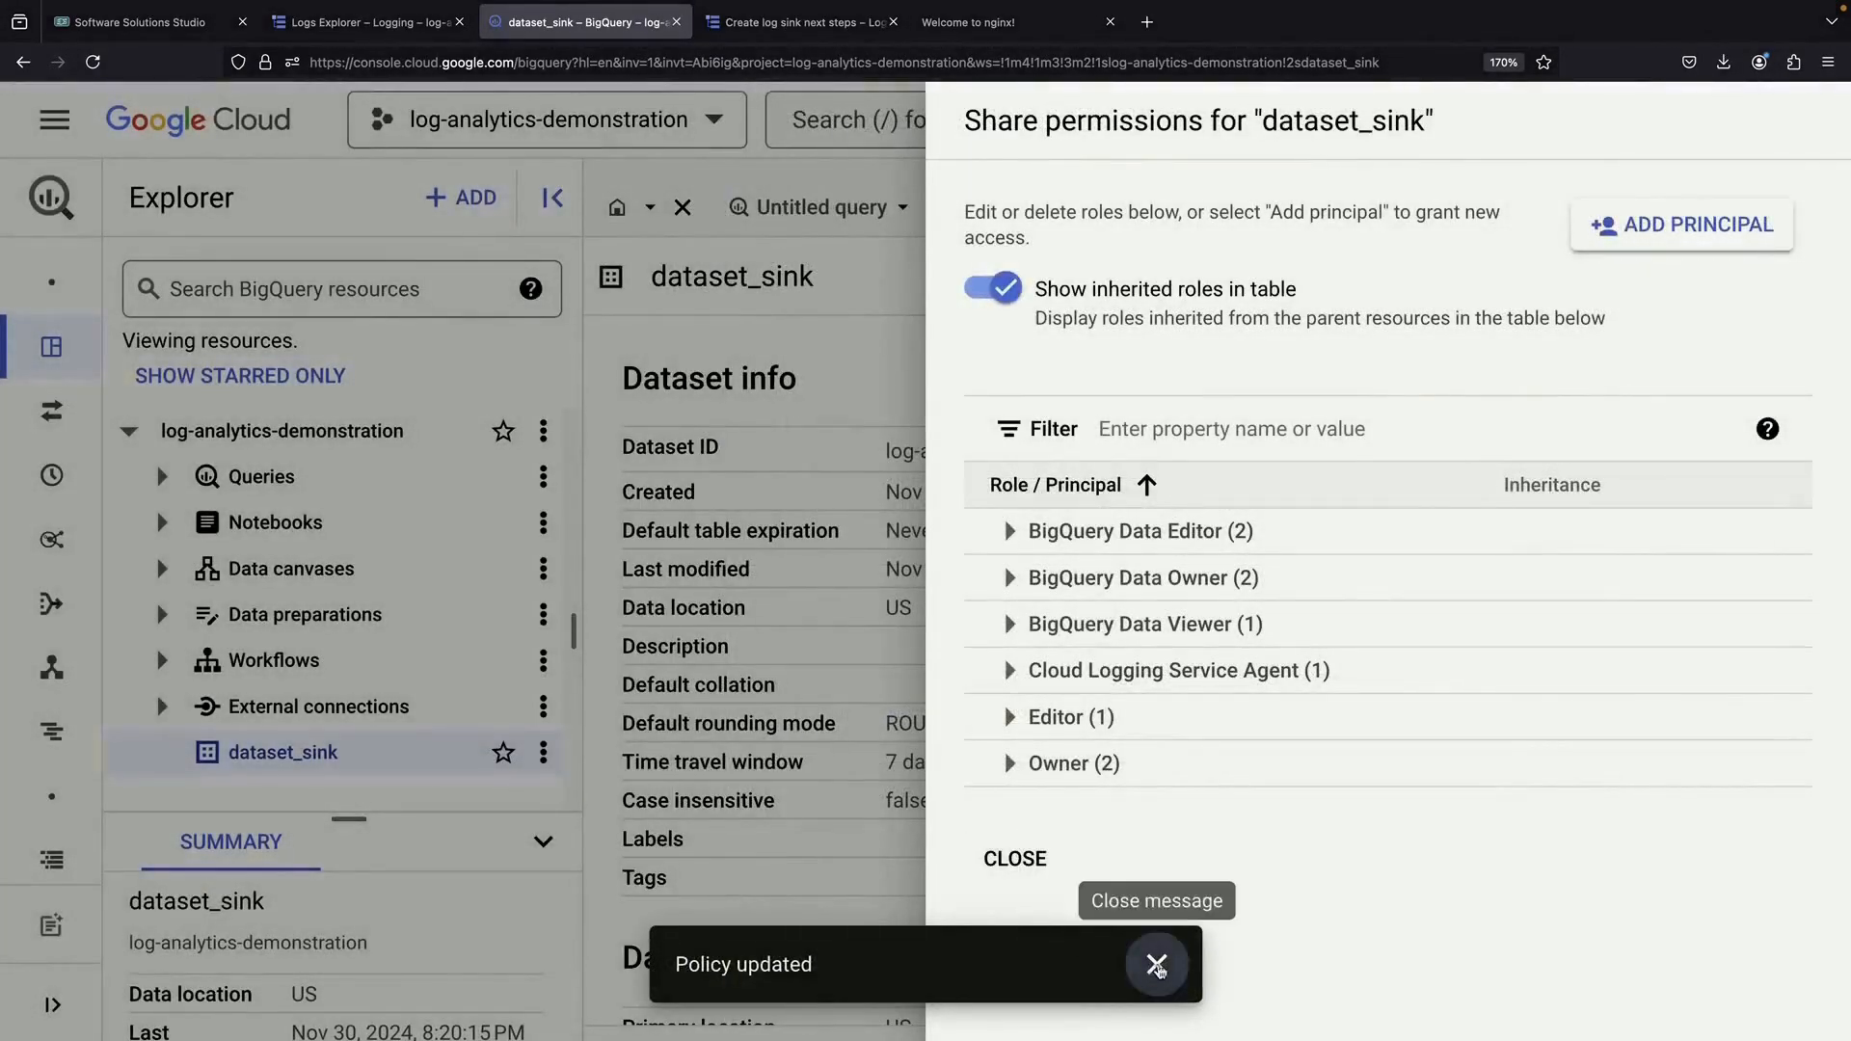
Close the Share panel and the sink's manual-configuration notice
{"action": "left_click", "coordinate": [1156, 964]}
{"action": "left_click", "coordinate": [1014, 858]}
{"action": "left_click", "coordinate": [786, 24]}
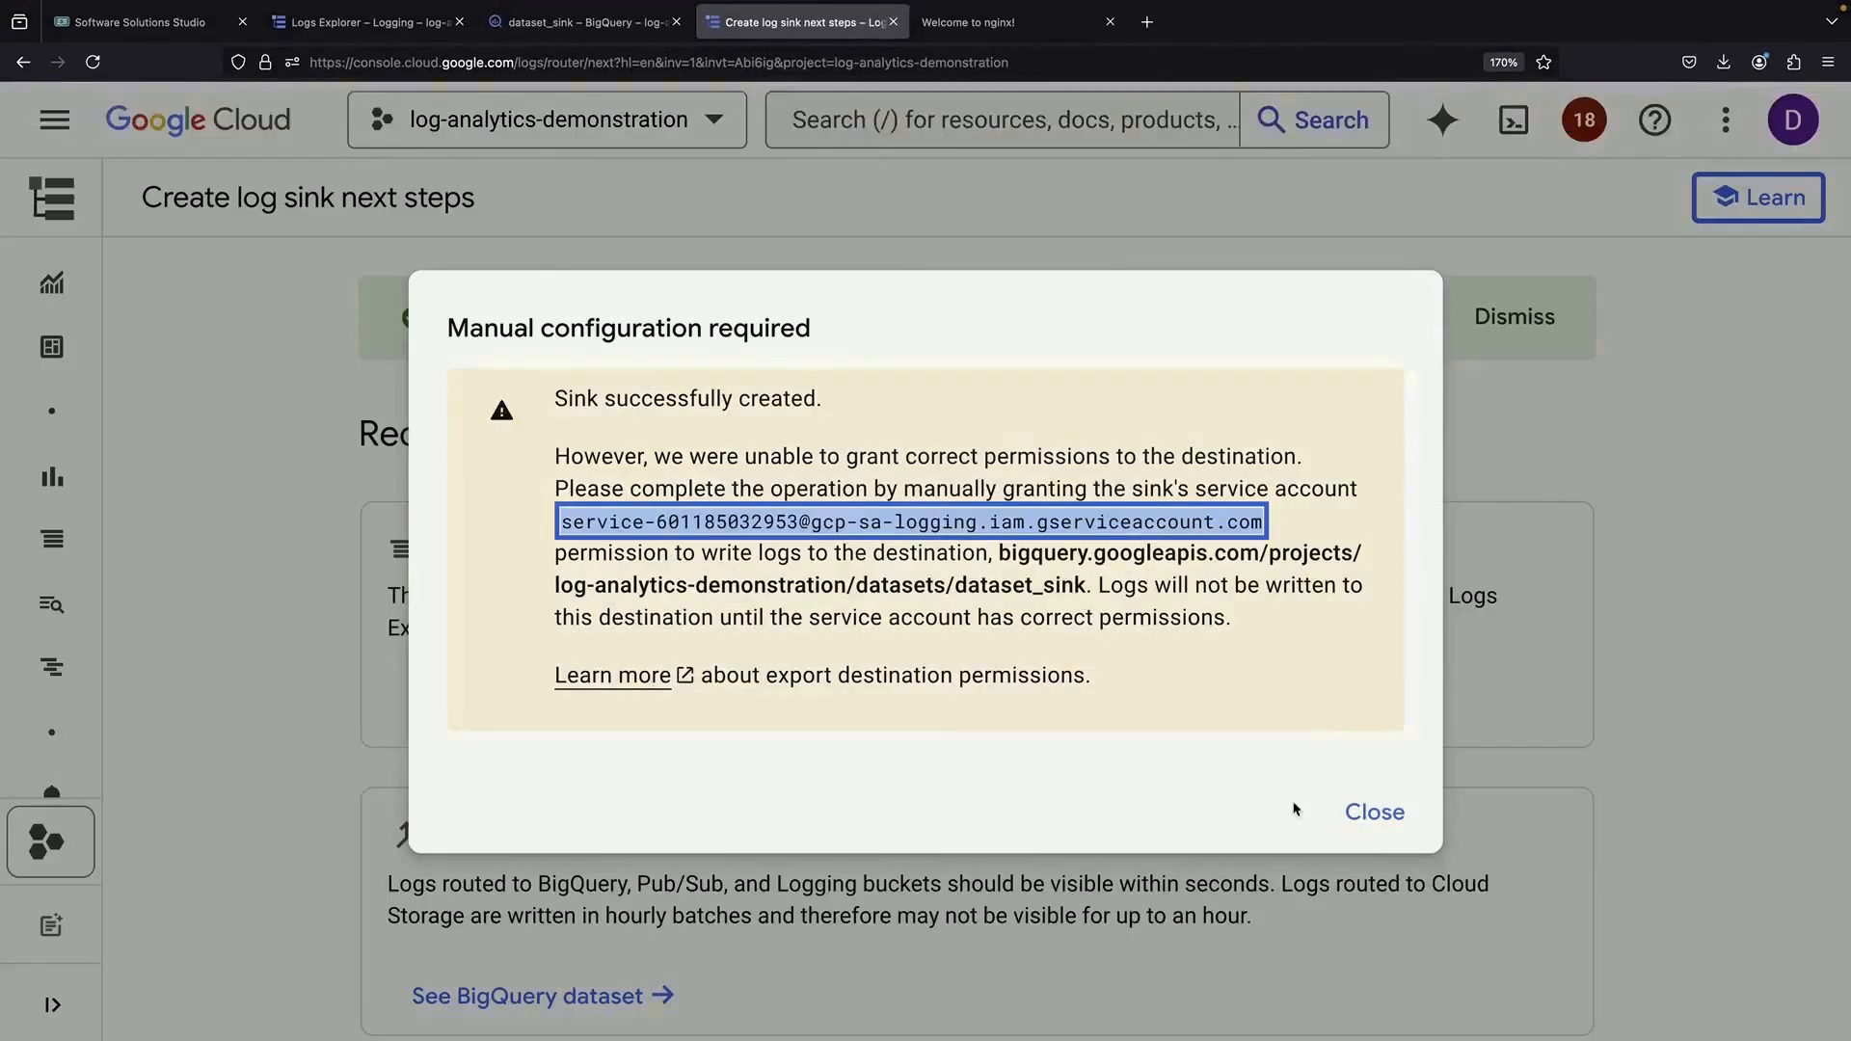
{"action": "left_click", "coordinate": [1372, 812]}
{"action": "left_click", "coordinate": [973, 22]}
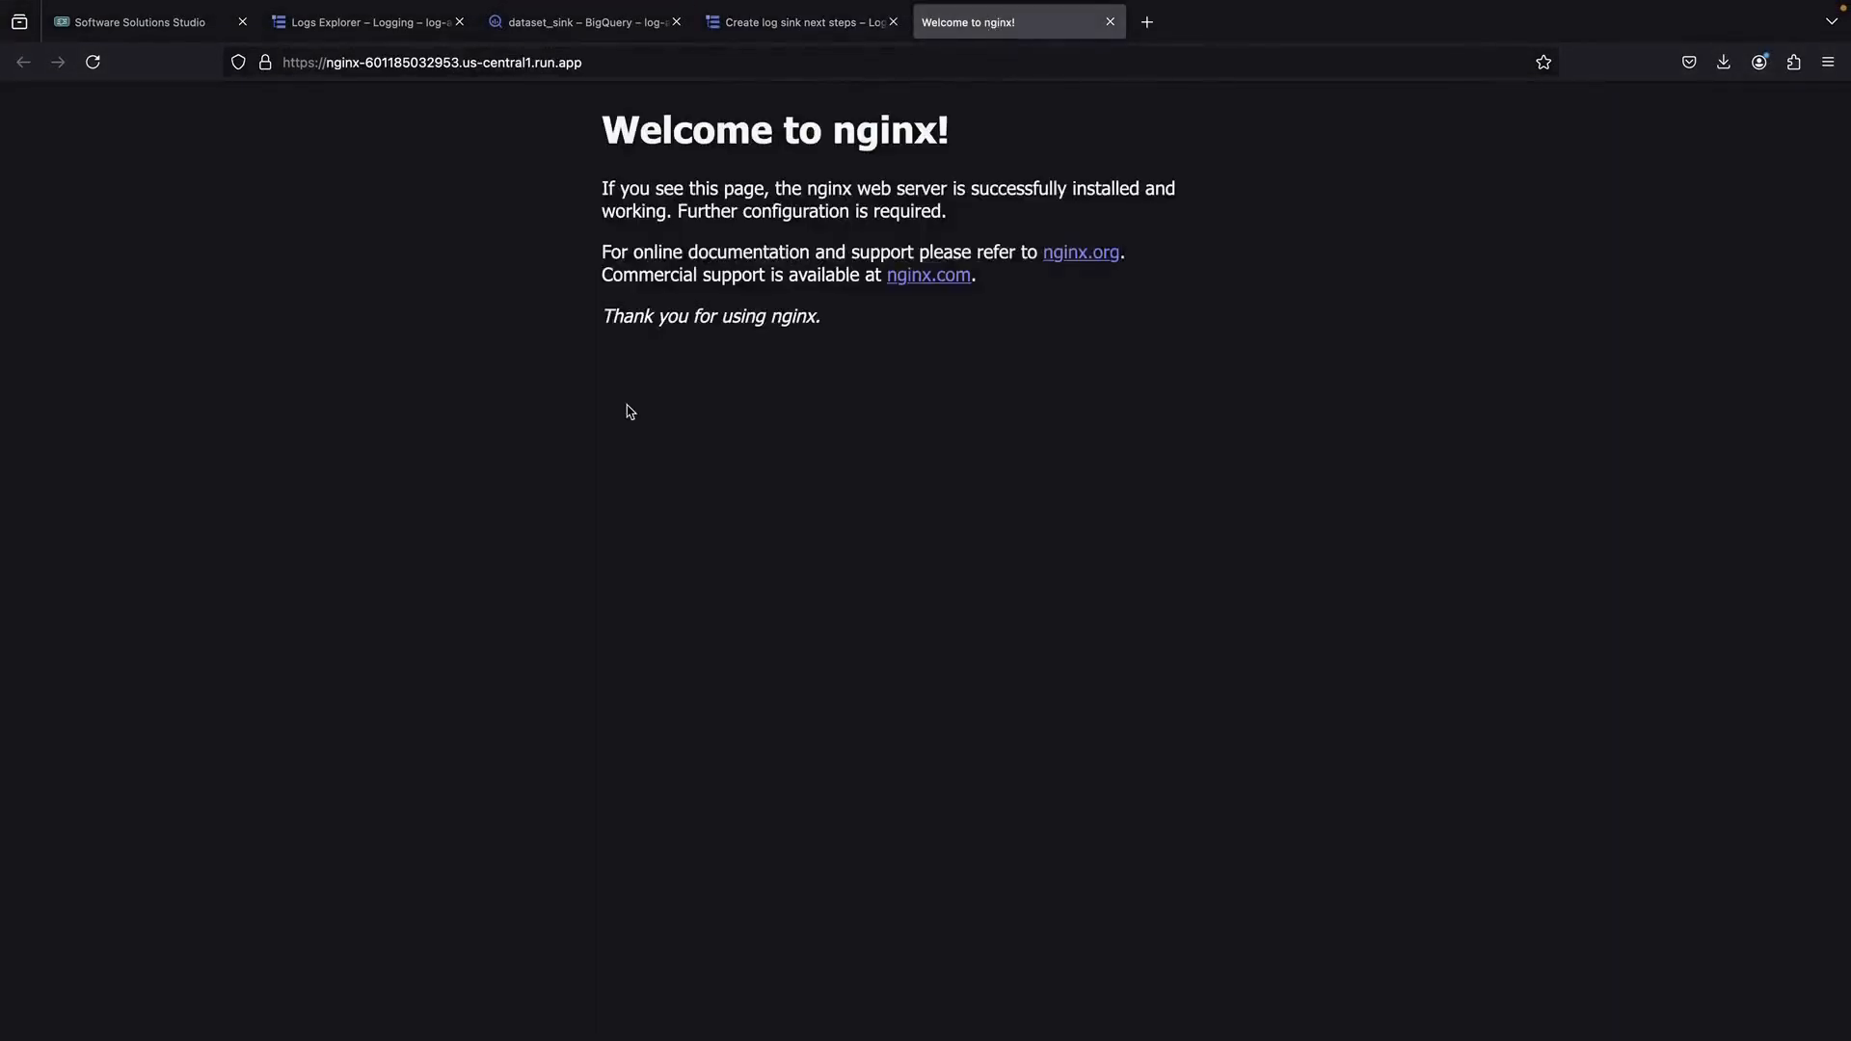
Dismiss the sink-created success banner on the sink page
{"action": "left_click", "coordinate": [789, 26]}
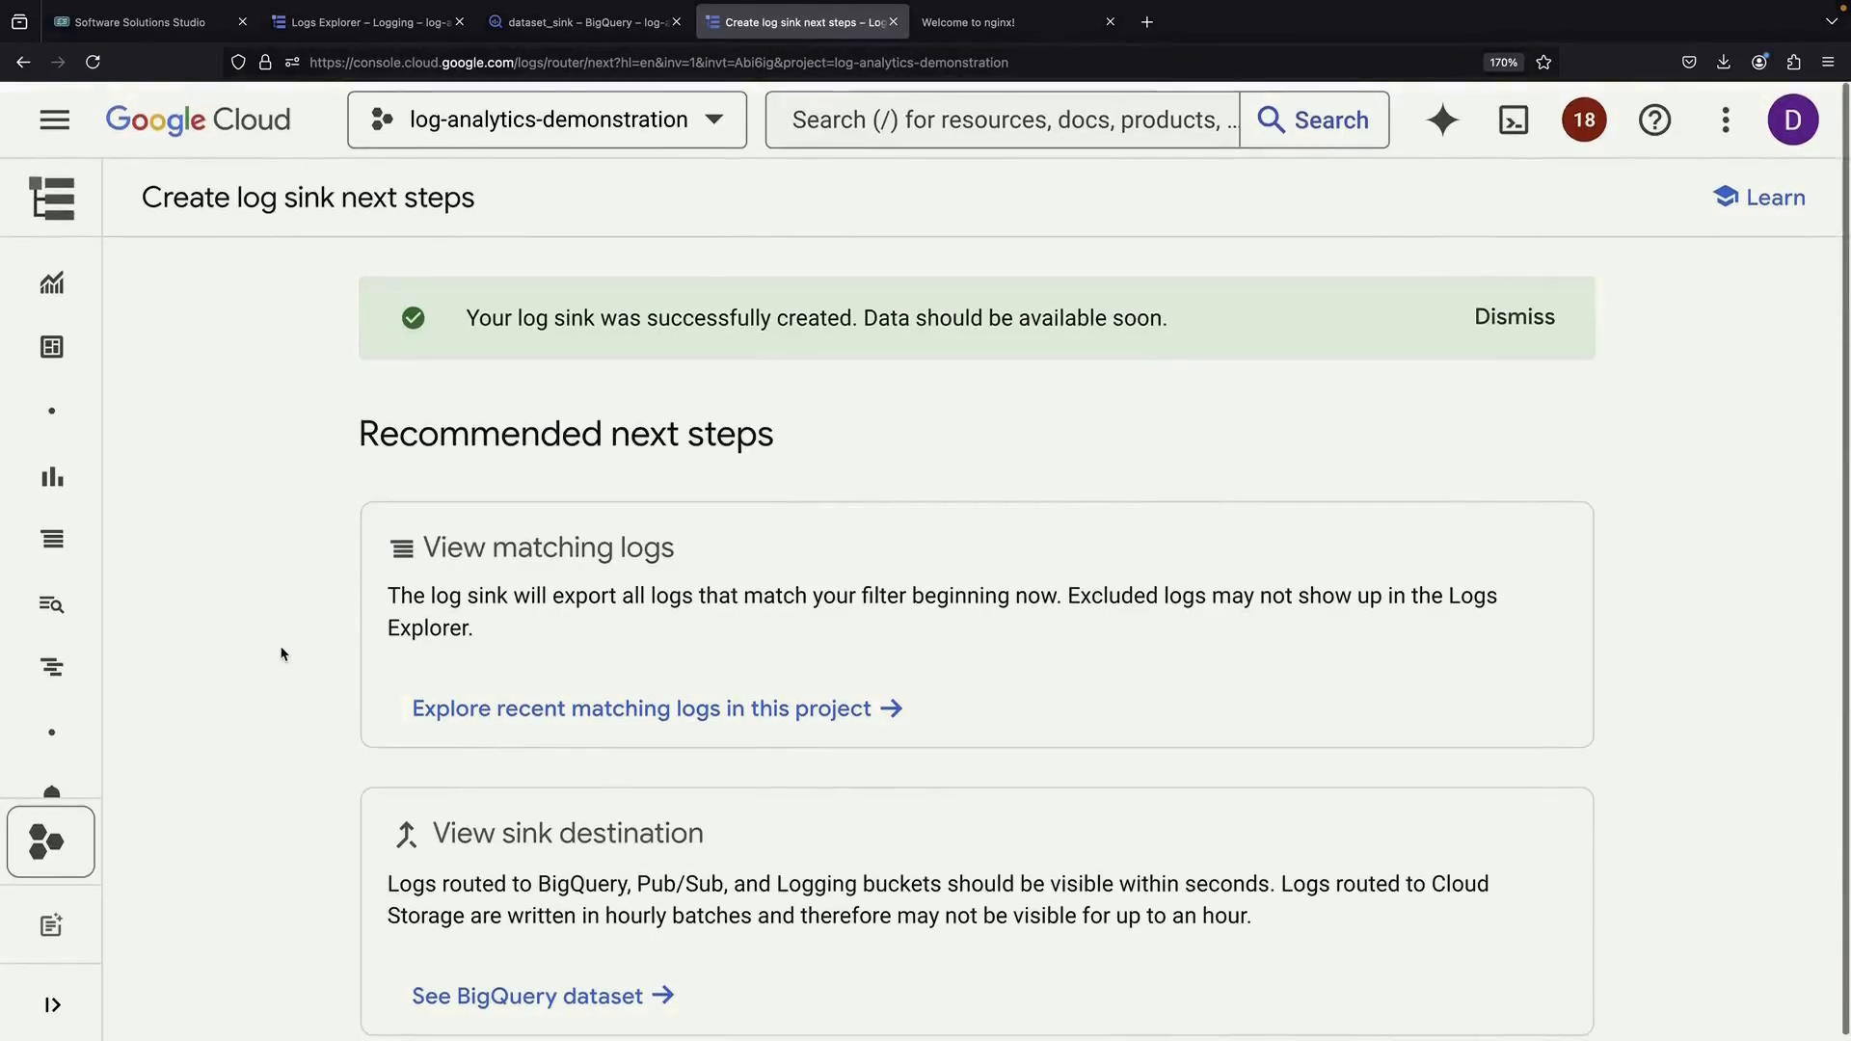
{"action": "mouse_move", "coordinate": [60, 755]}
{"action": "scroll", "coordinate": [60, 754], "scroll_direction": "down", "scroll_amount": 1}
{"action": "scroll", "coordinate": [59, 754], "scroll_direction": "down", "scroll_amount": 5}
{"action": "scroll", "coordinate": [60, 755], "scroll_direction": "up", "scroll_amount": 7}
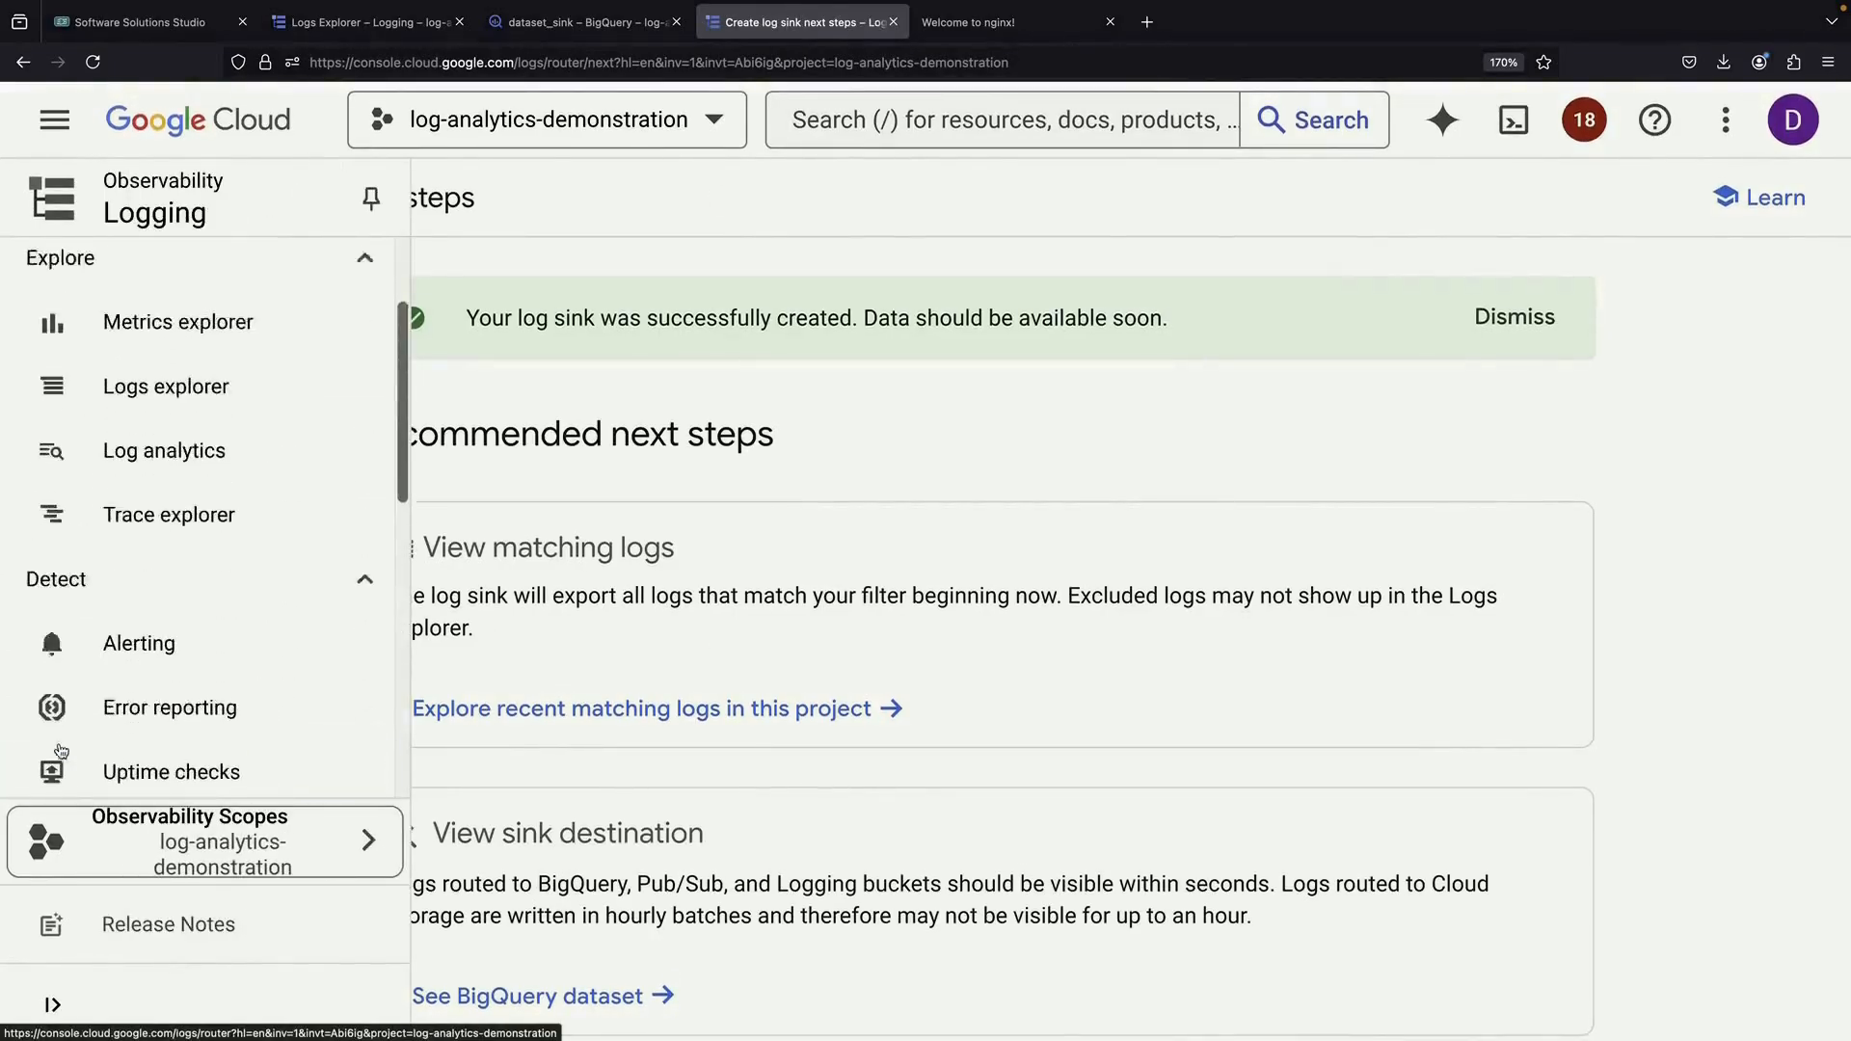
{"action": "left_click", "coordinate": [1539, 315]}
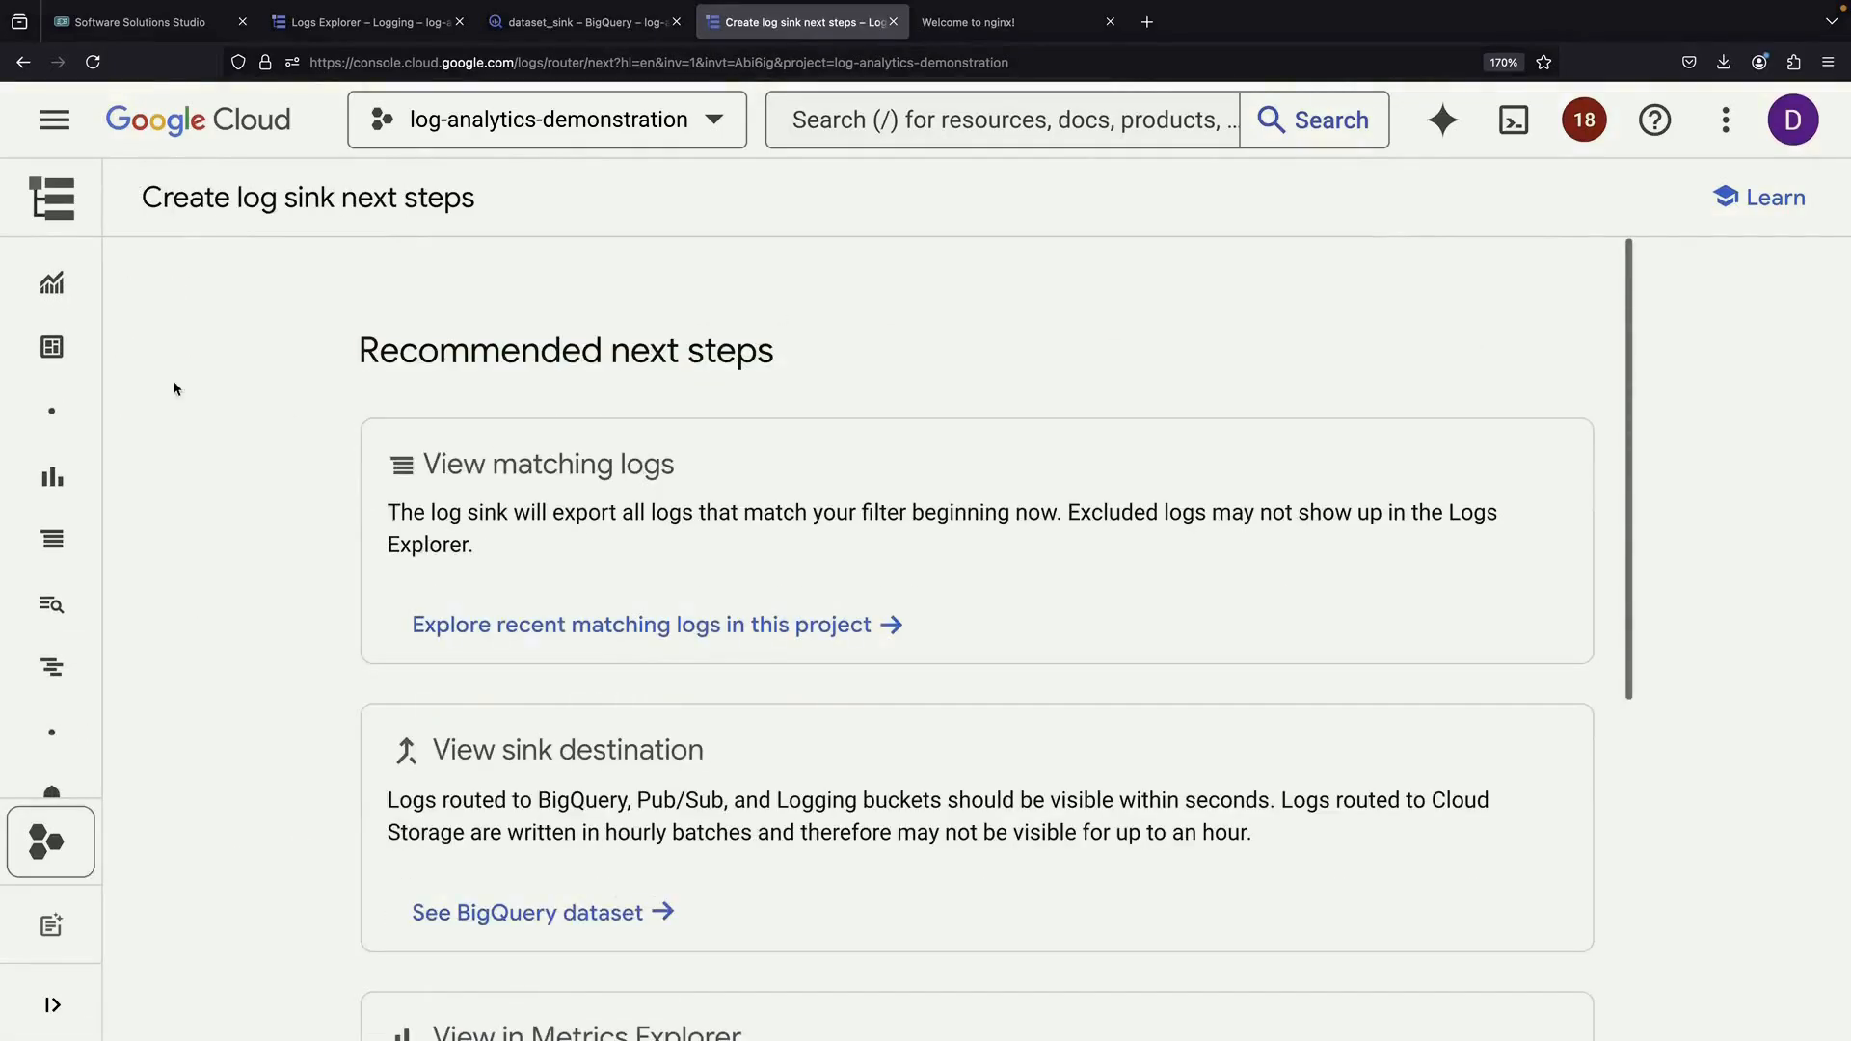
Check the Log Router lists bigquery-example as enabled, then return to dataset_sink in BigQuery
{"action": "mouse_move", "coordinate": [97, 599]}
{"action": "scroll", "coordinate": [125, 656], "scroll_direction": "down", "scroll_amount": 4}
{"action": "left_click", "coordinate": [152, 706]}
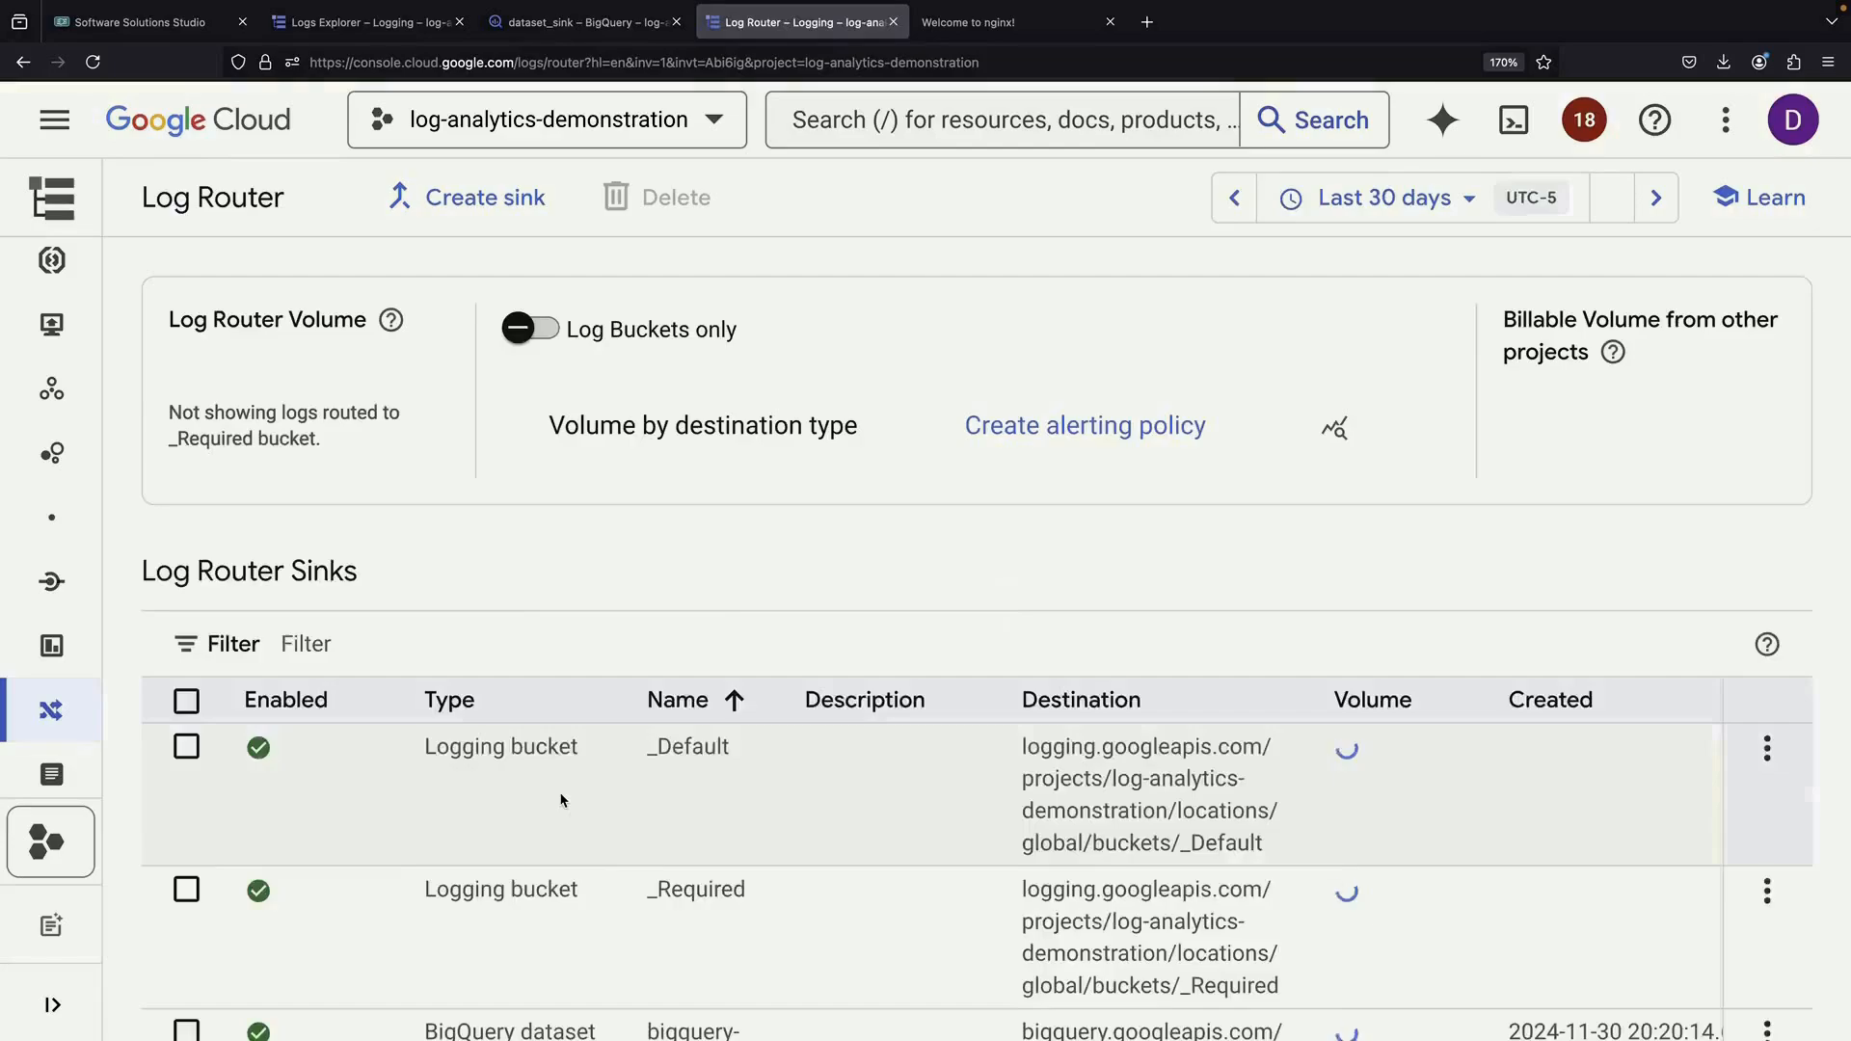
{"action": "scroll", "coordinate": [562, 800], "scroll_direction": "down", "scroll_amount": 3}
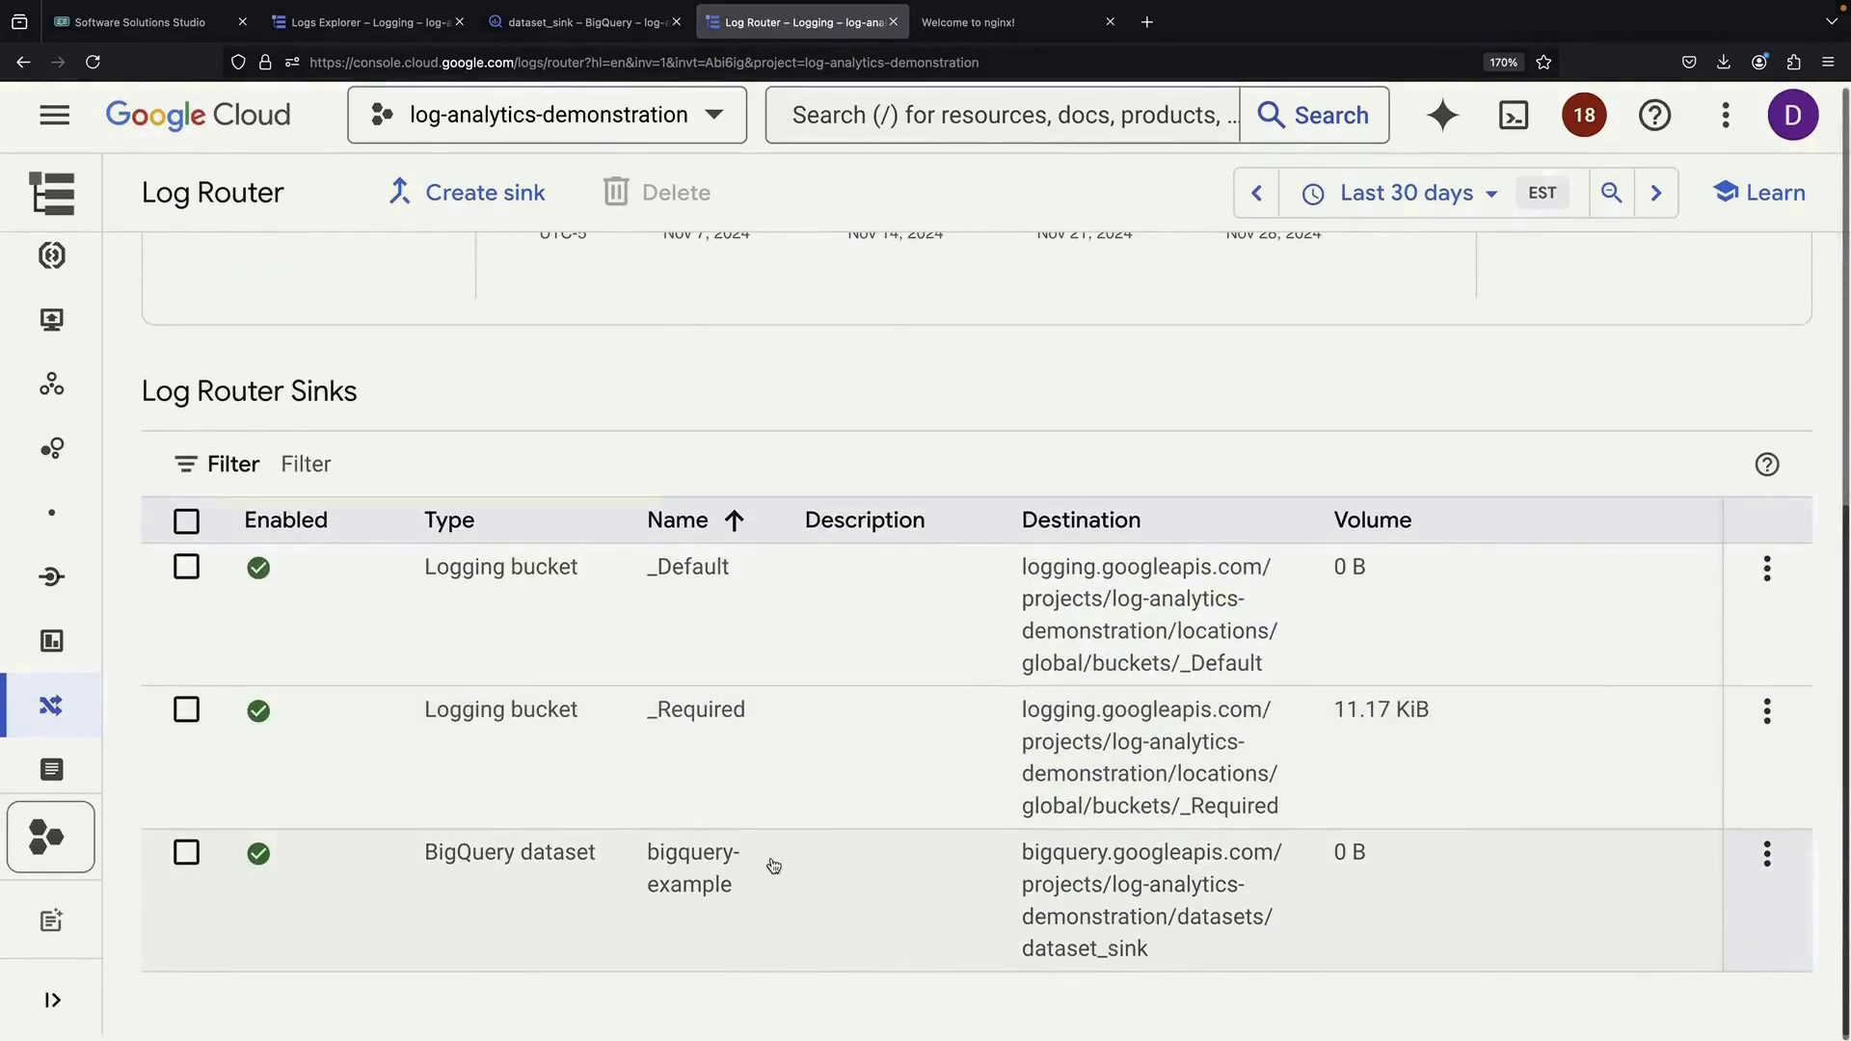
{"action": "scroll", "coordinate": [587, 400], "scroll_direction": "up", "scroll_amount": 3}
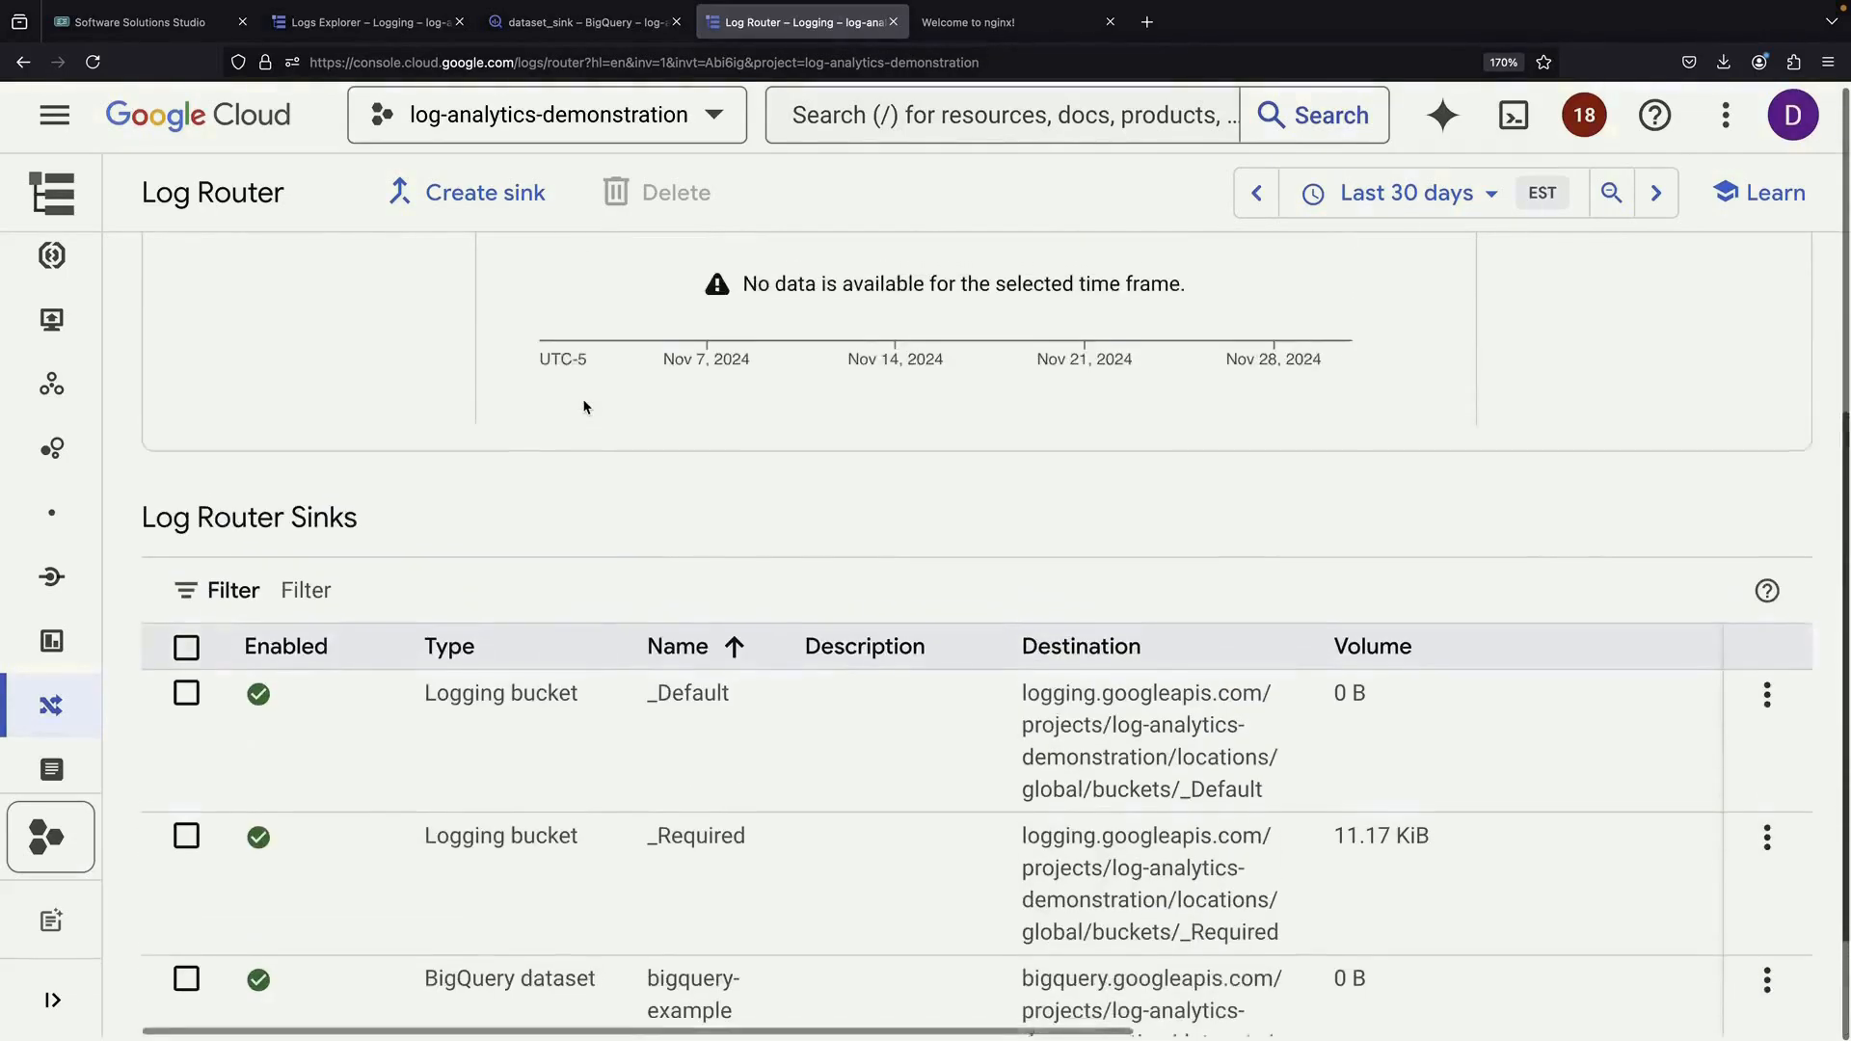
{"action": "scroll", "coordinate": [584, 407], "scroll_direction": "down", "scroll_amount": 3}
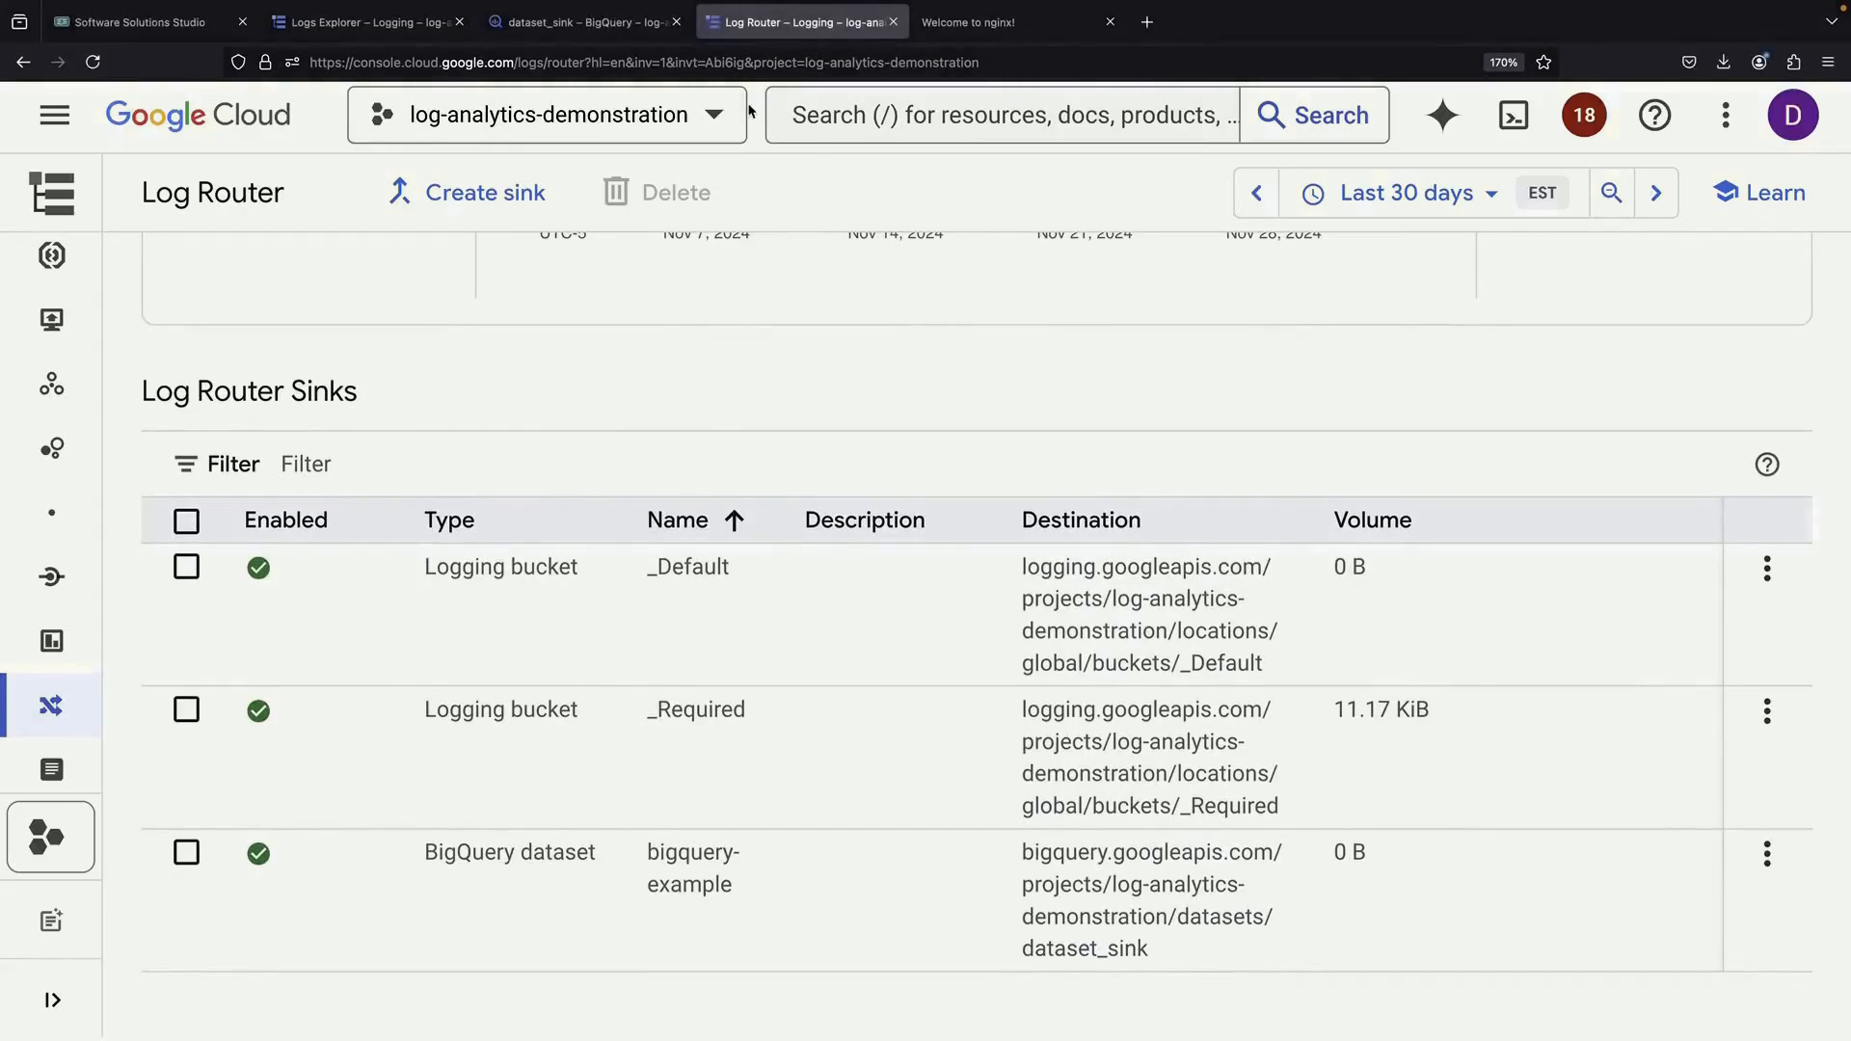
{"action": "left_click", "coordinate": [537, 28]}
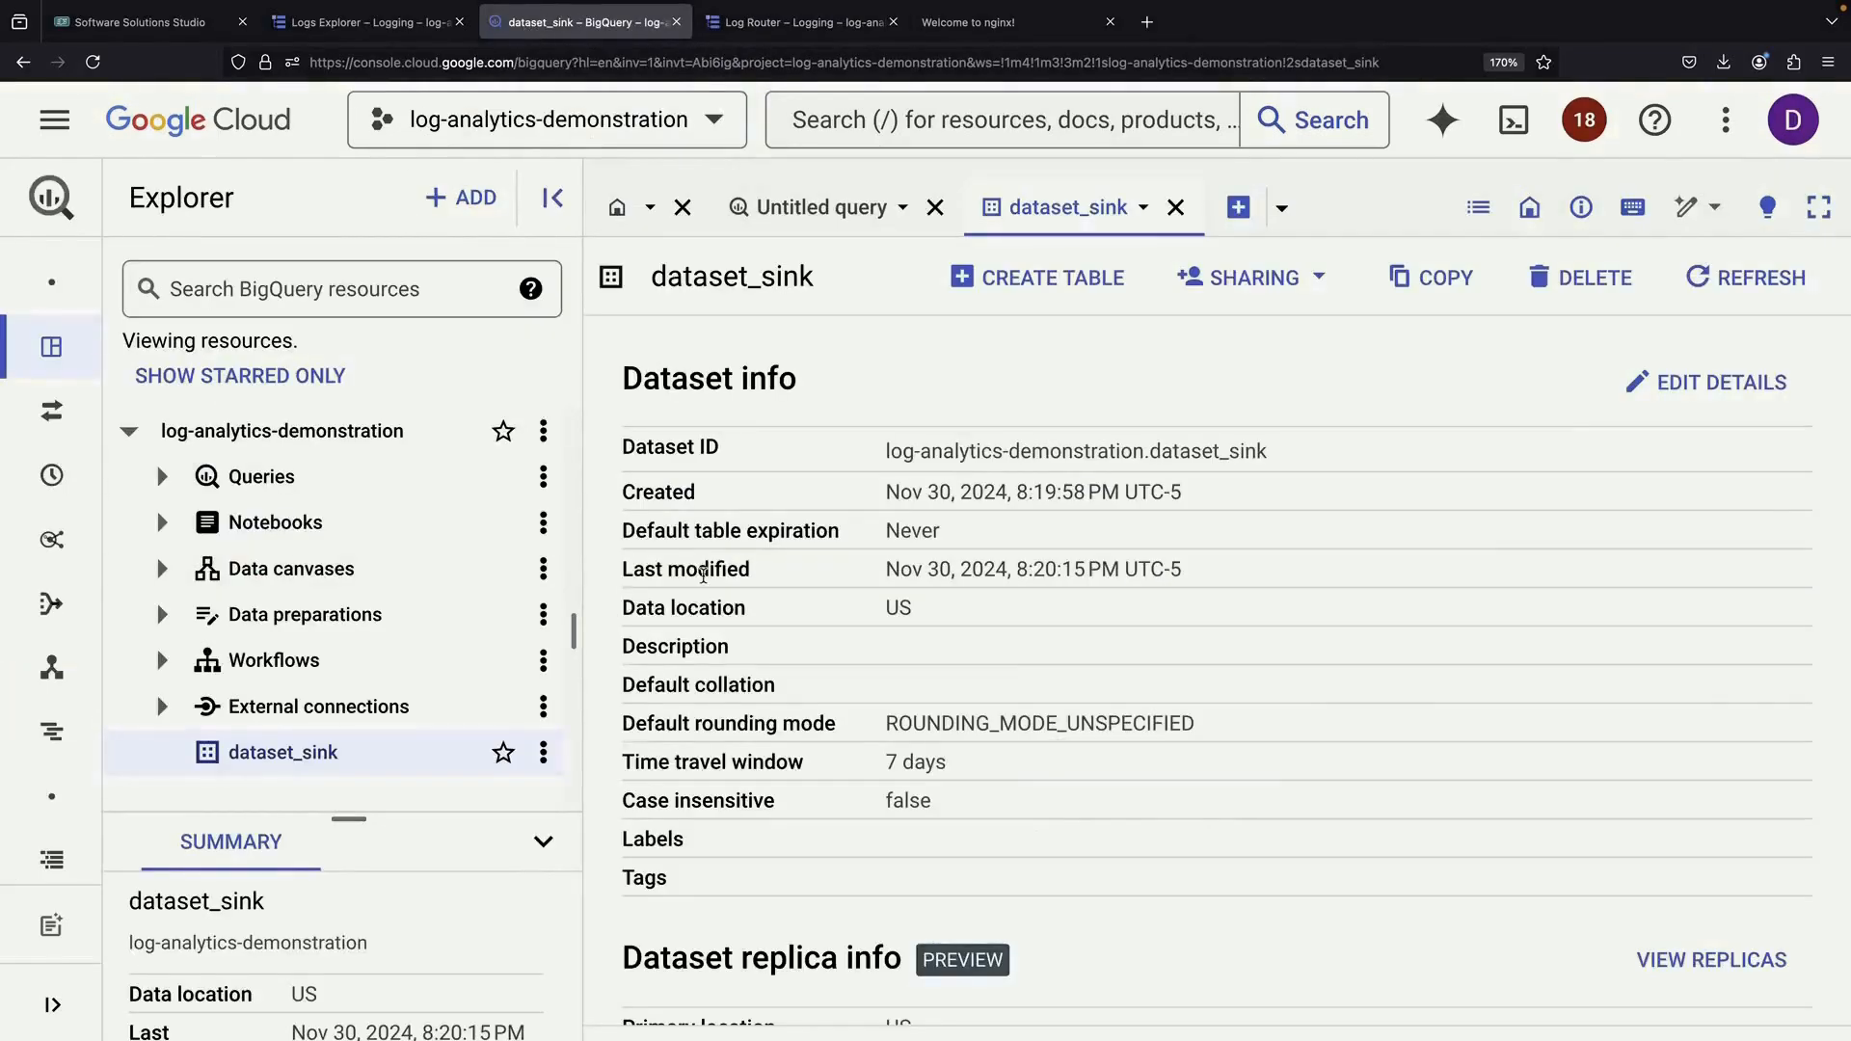
Refresh dataset_sink and preview the new run_googleapis_com_requests_20241201 table's rows
{"action": "left_click", "coordinate": [544, 753]}
{"action": "left_click", "coordinate": [639, 640]}
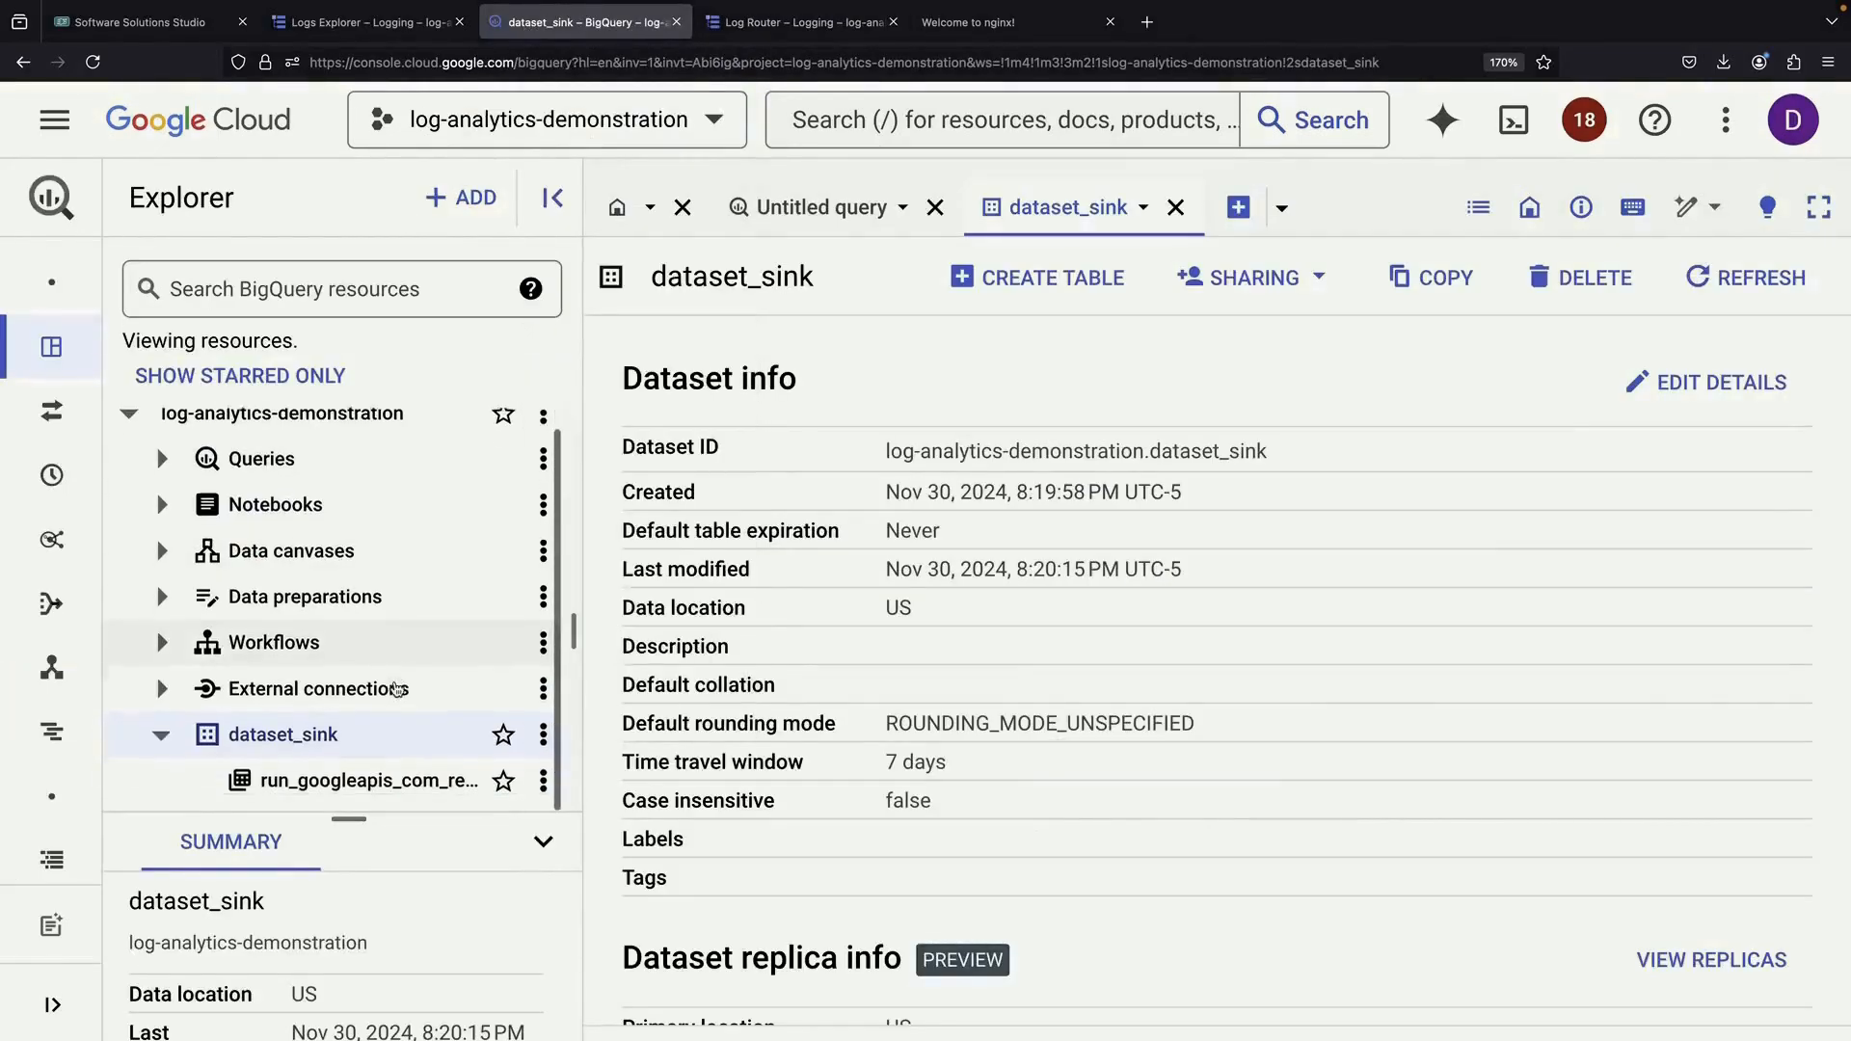
{"action": "left_click", "coordinate": [394, 768]}
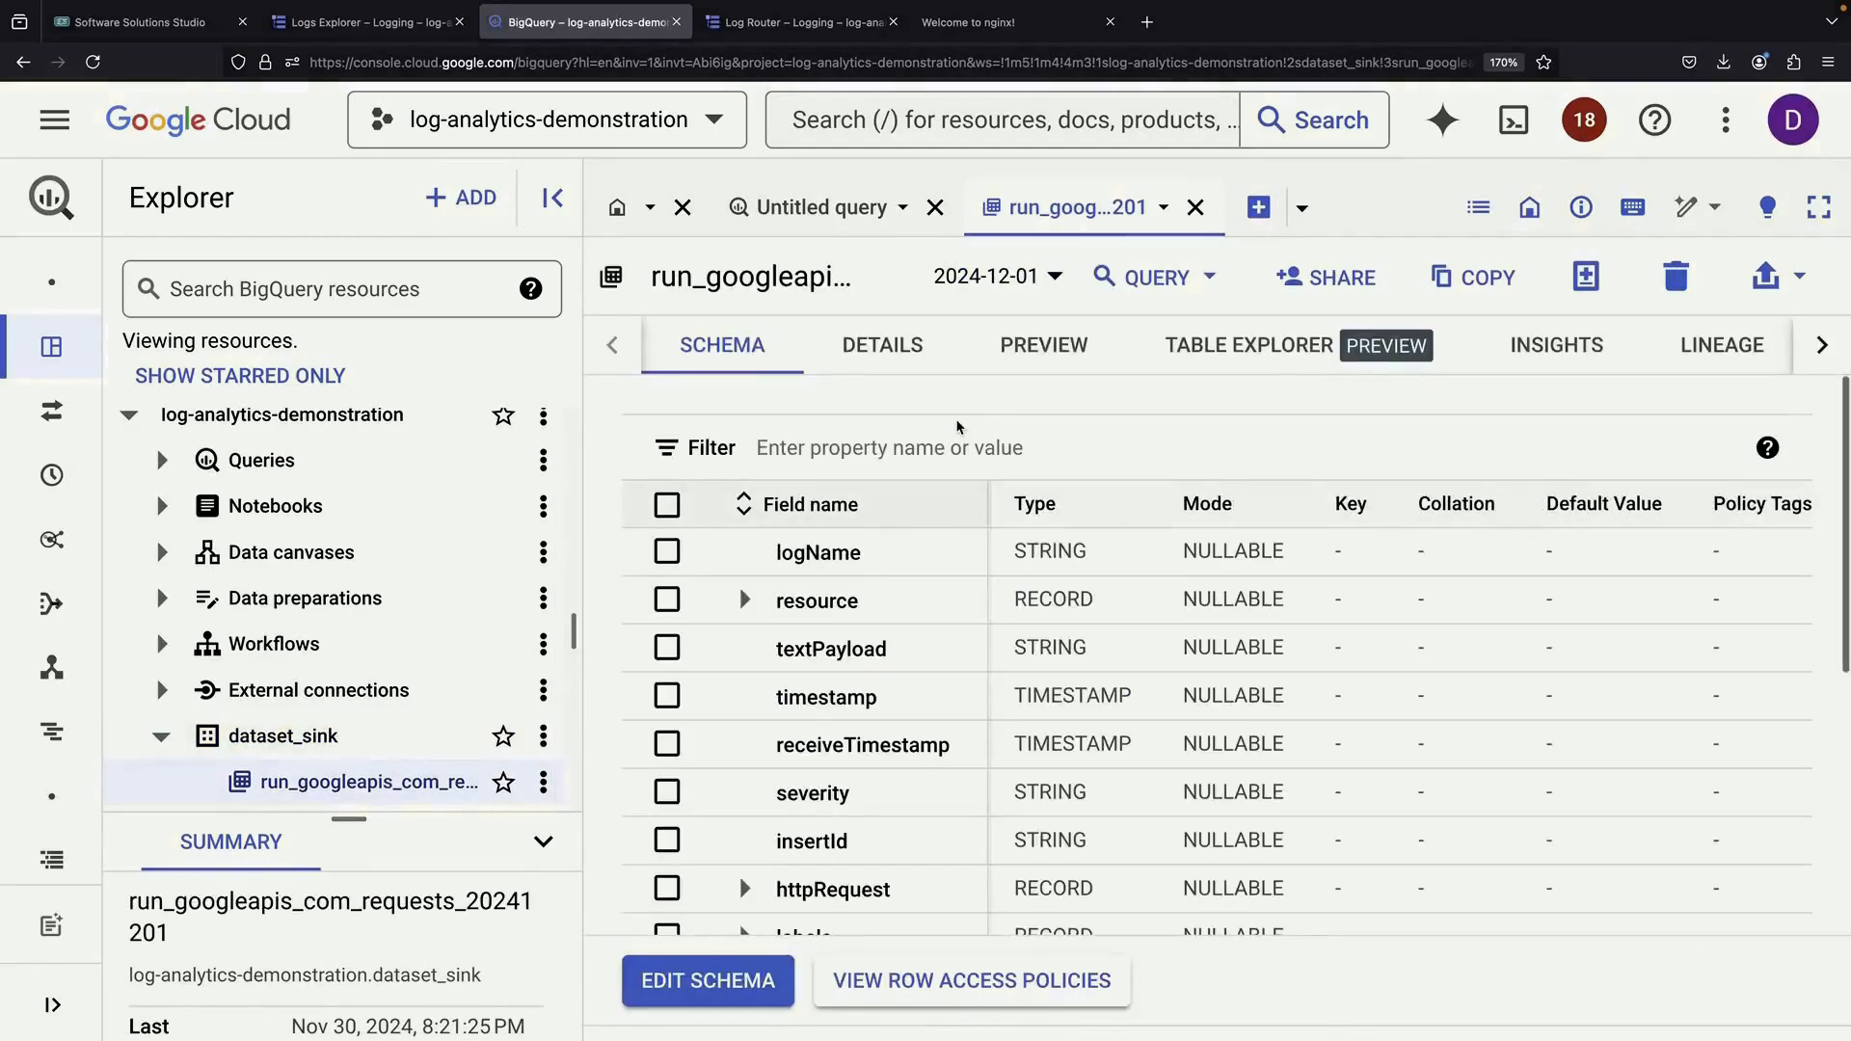
{"action": "left_click", "coordinate": [1032, 348]}
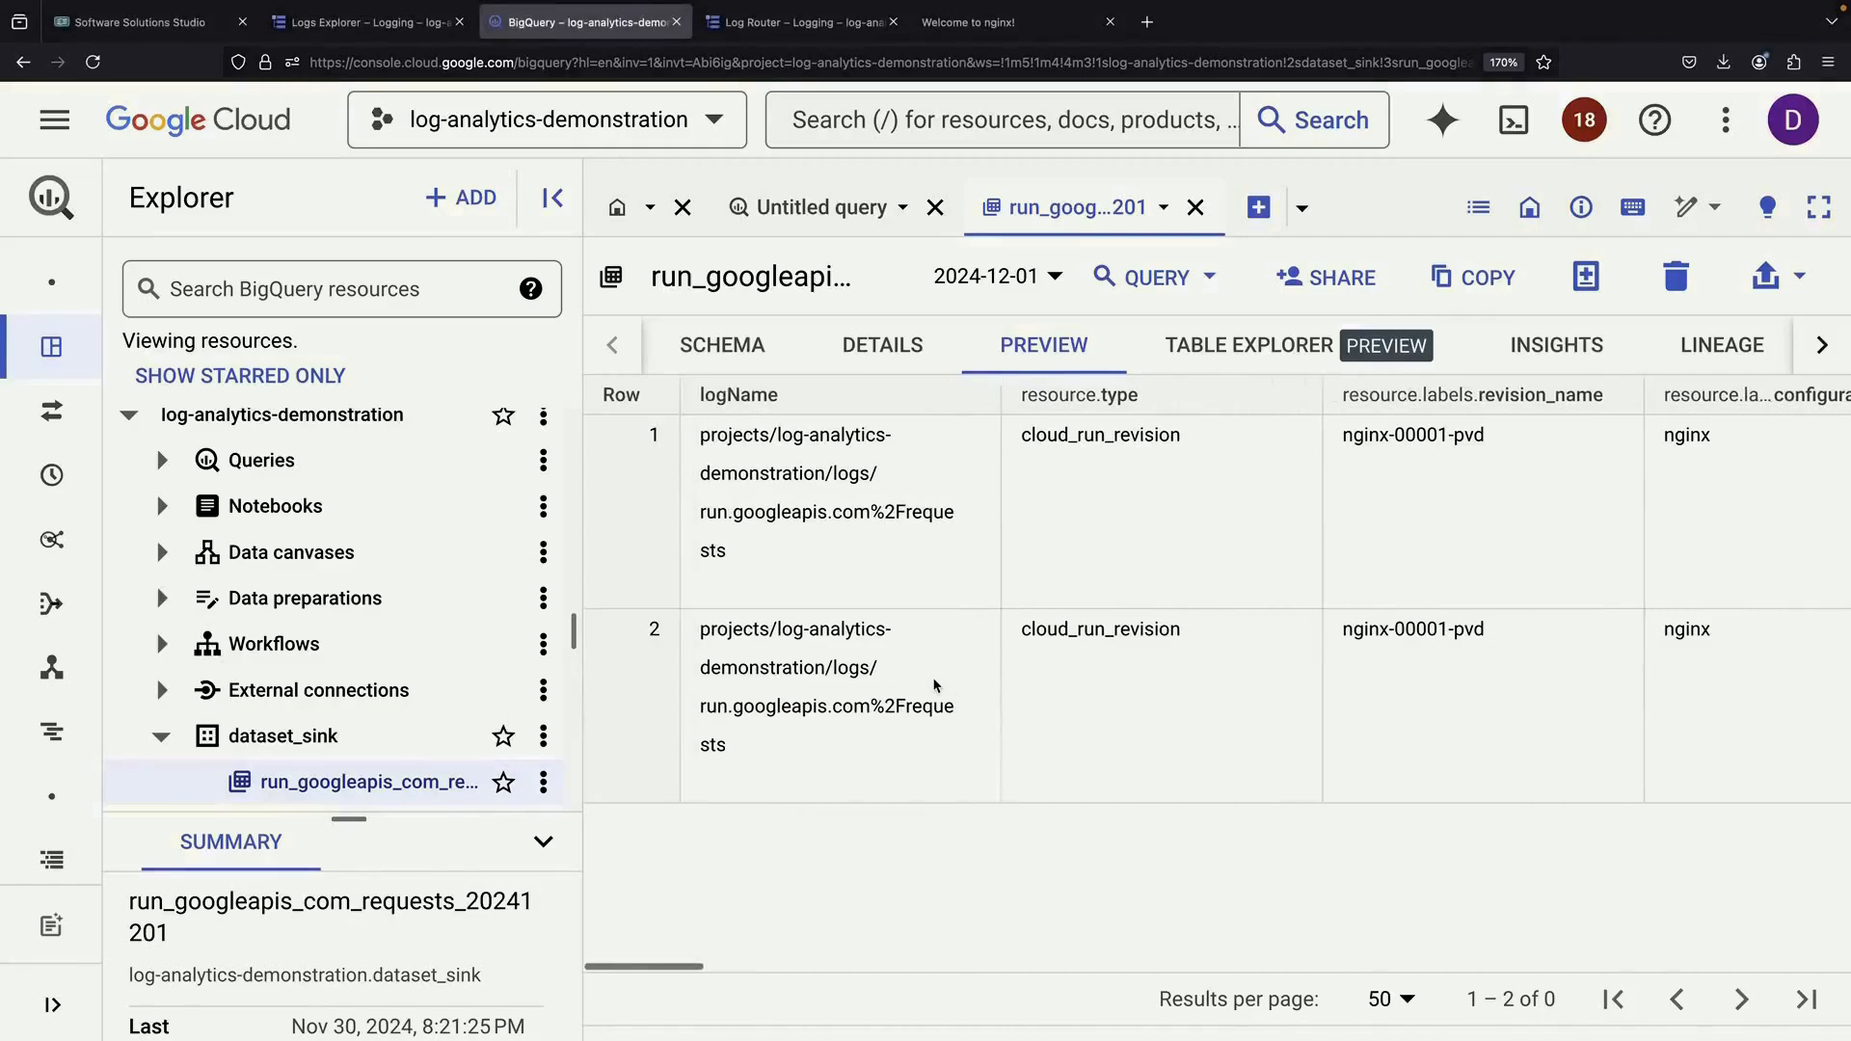
{"action": "left_click", "coordinate": [1137, 342]}
{"action": "left_click", "coordinate": [1030, 210]}
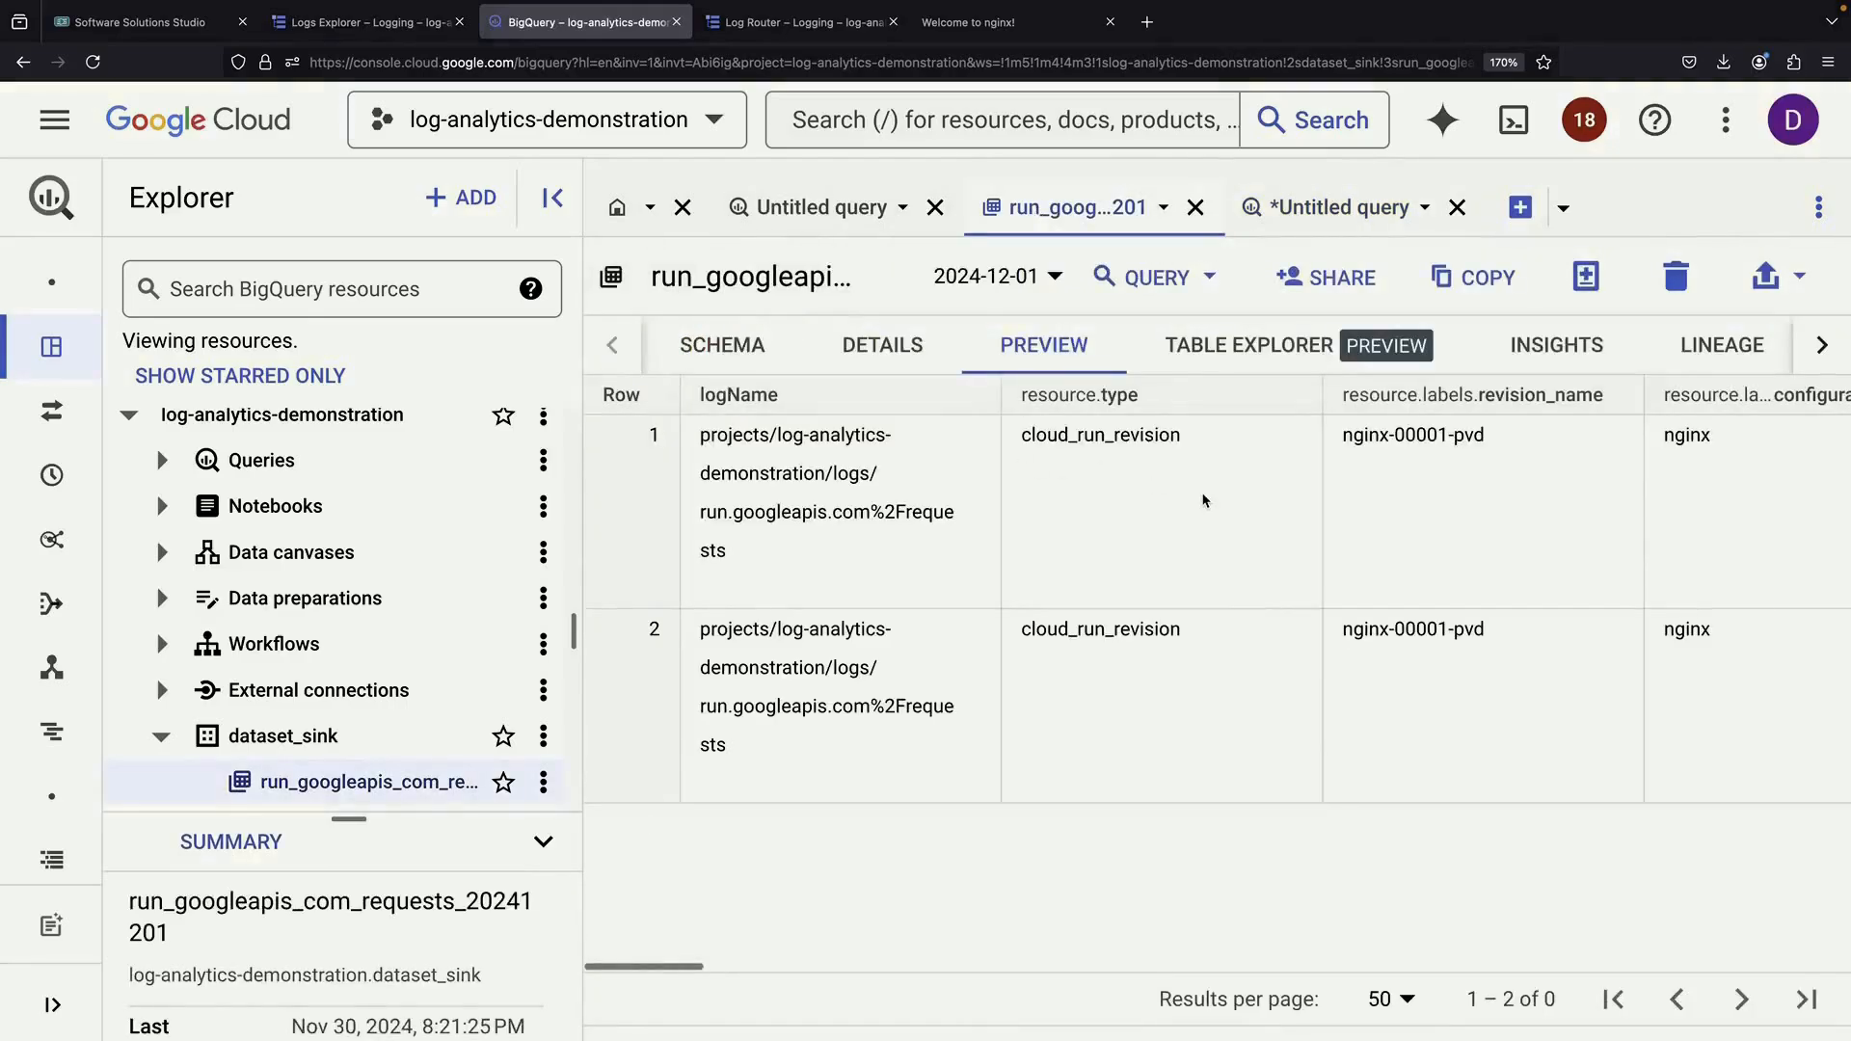
{"action": "scroll", "coordinate": [1203, 500], "scroll_direction": "right", "scroll_amount": 5}
{"action": "scroll", "coordinate": [1203, 500], "scroll_direction": "right", "scroll_amount": 10}
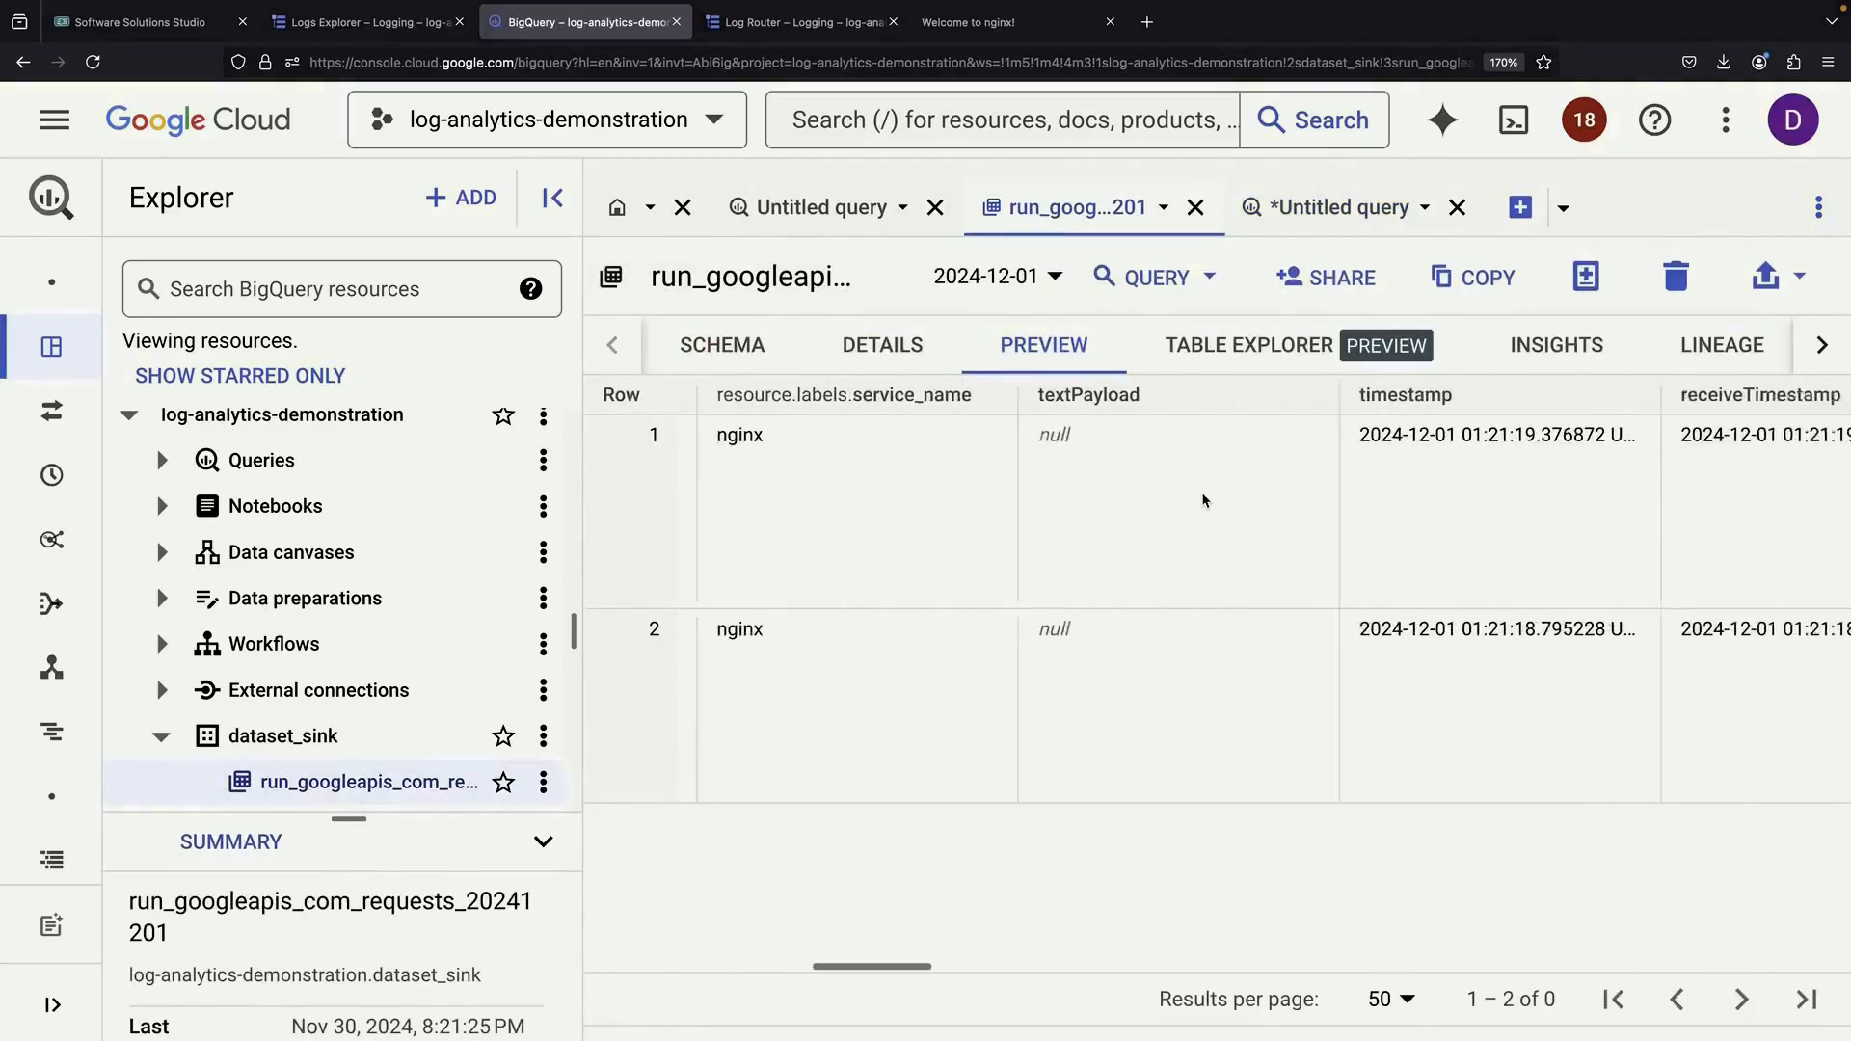
{"action": "scroll", "coordinate": [1203, 500], "scroll_direction": "right", "scroll_amount": 8}
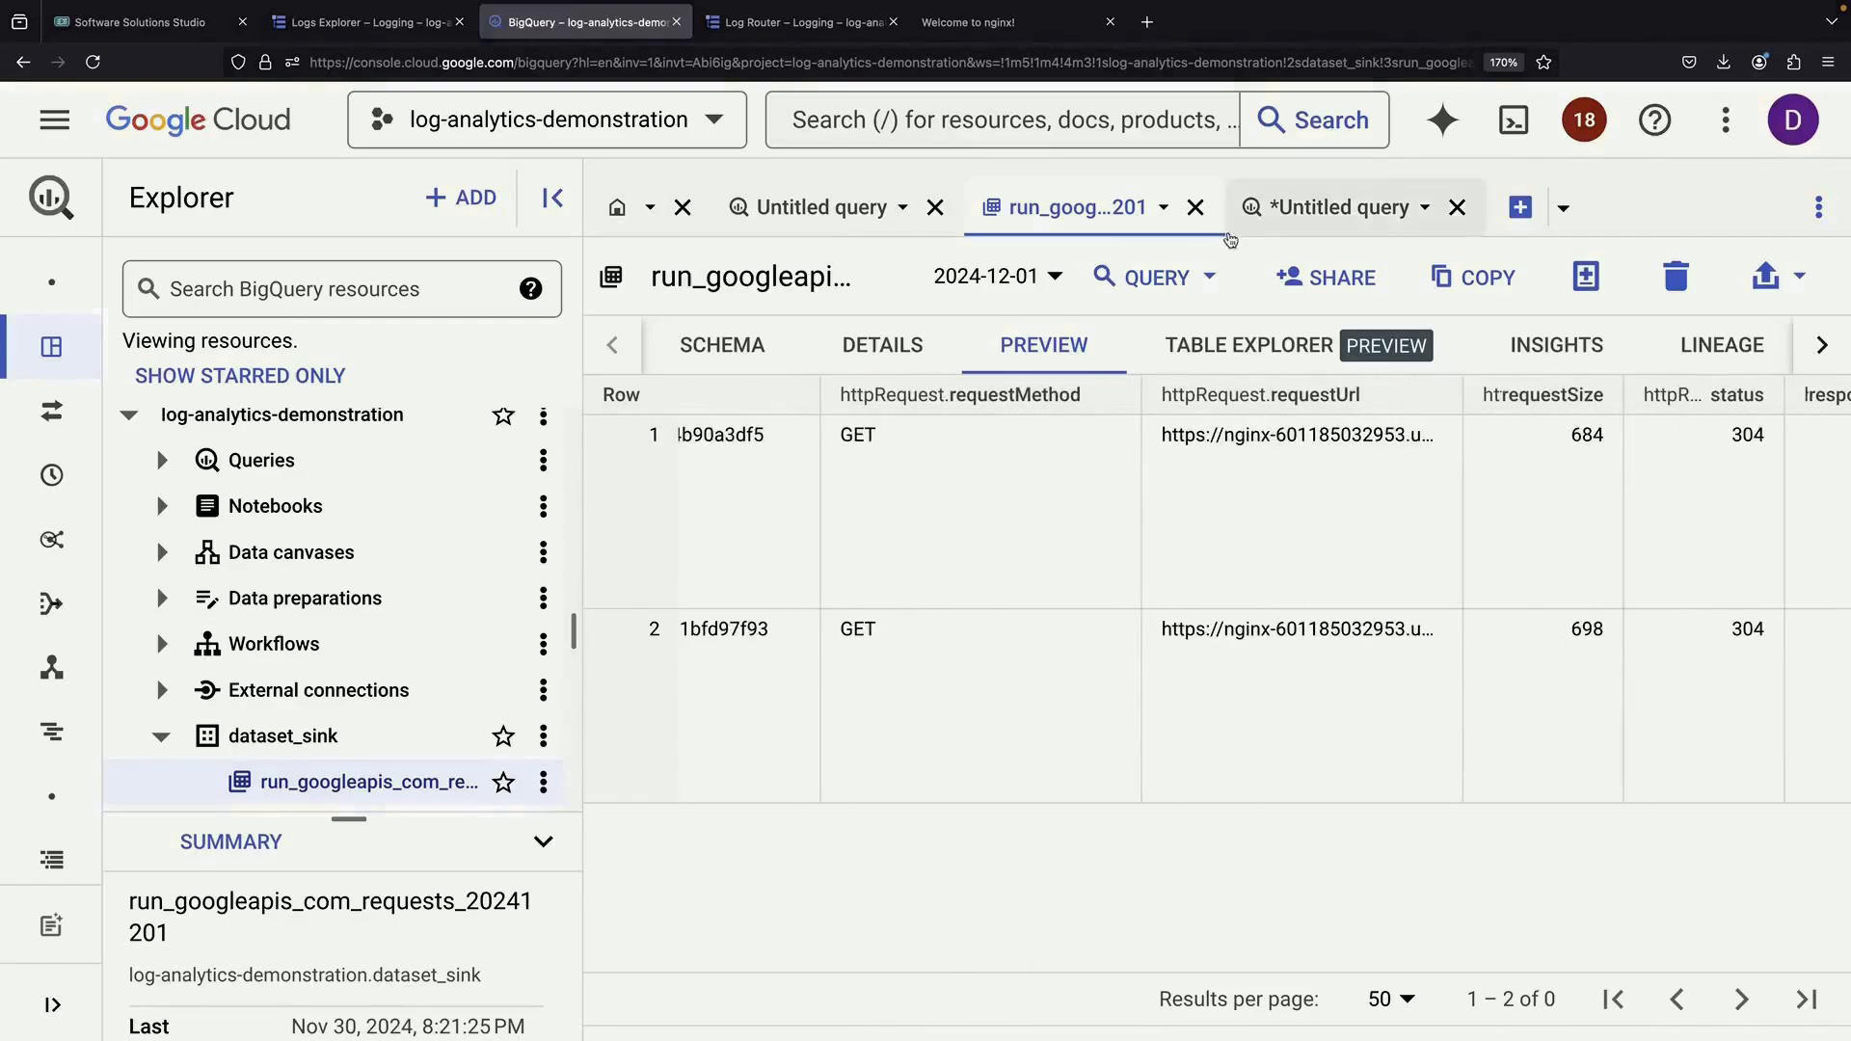
Query the table with WHERE httpRequest.status = 304 and run it, returning 2 rows
{"action": "left_click", "coordinate": [1335, 207]}
{"action": "type", "text": "*"}
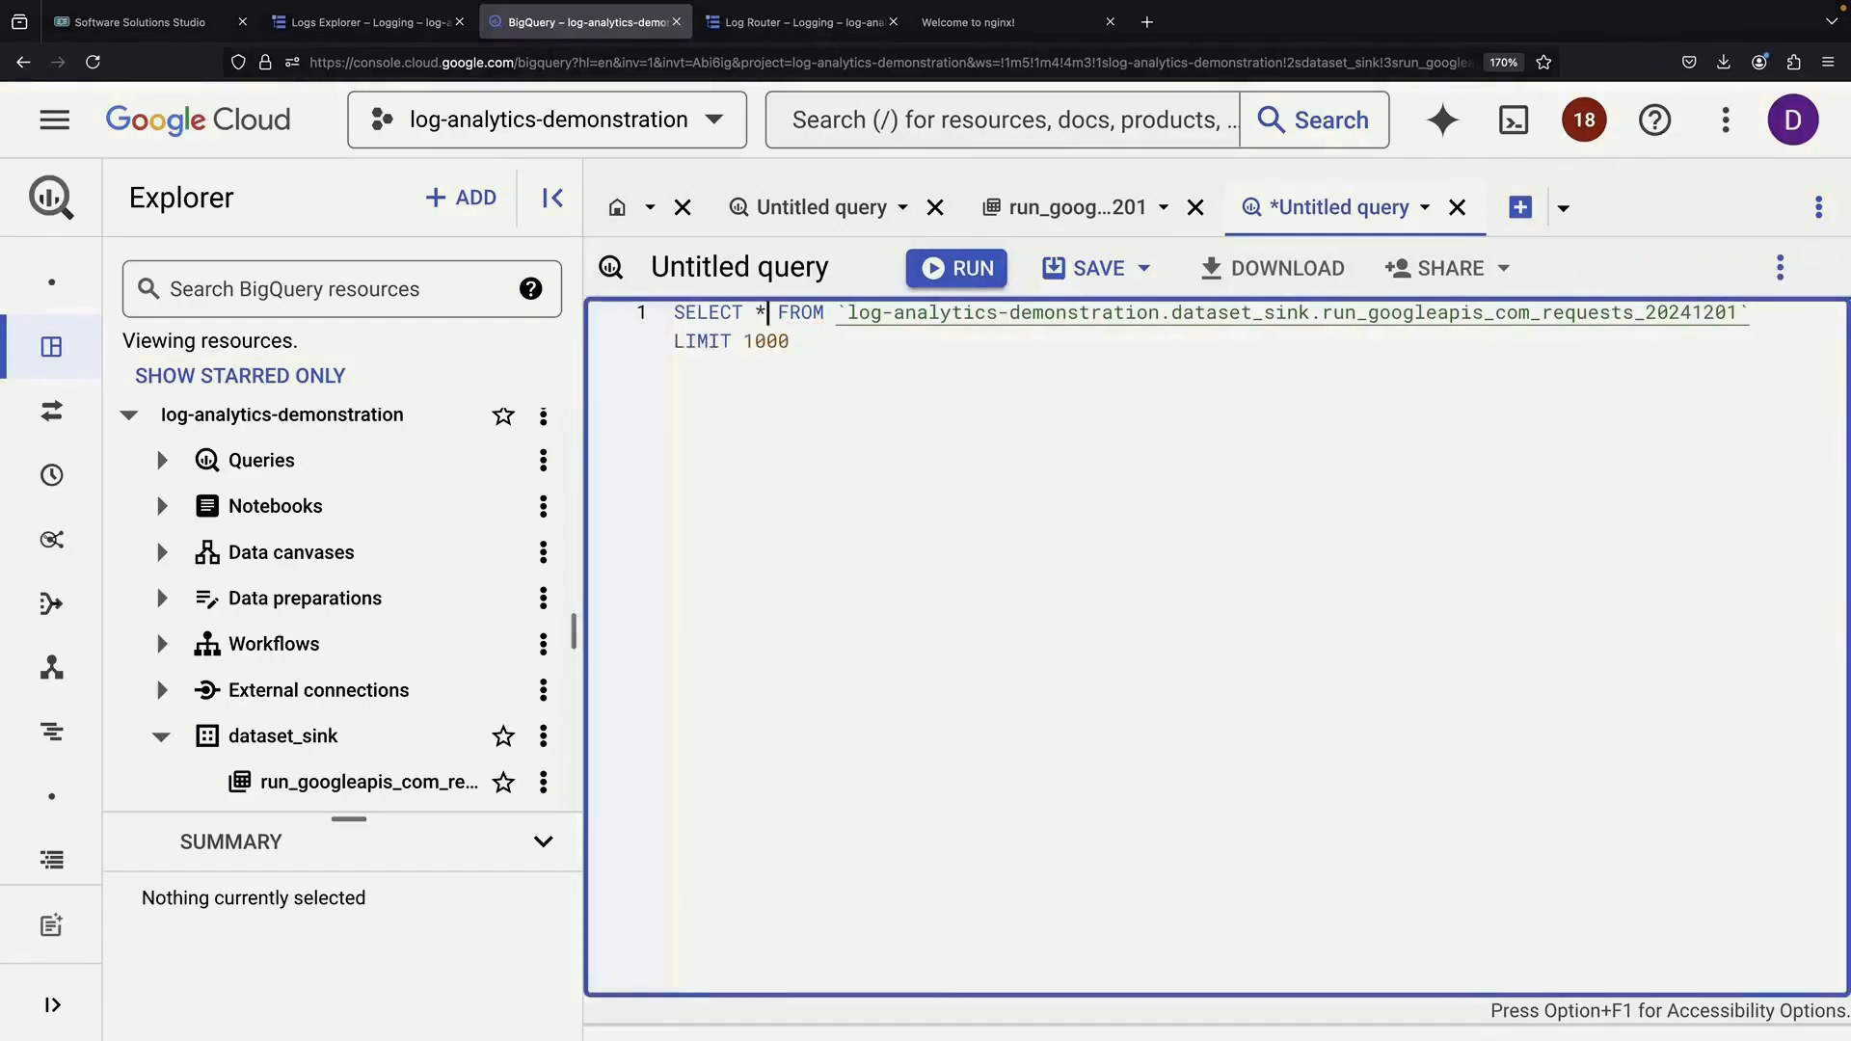
{"action": "key", "text": "Return"}
{"action": "key", "text": "End"}
{"action": "key", "text": "BackSpace"}
{"action": "key", "text": "BackSpace"}
{"action": "key", "text": "BackSpace"}
{"action": "key", "text": "BackSpace"}
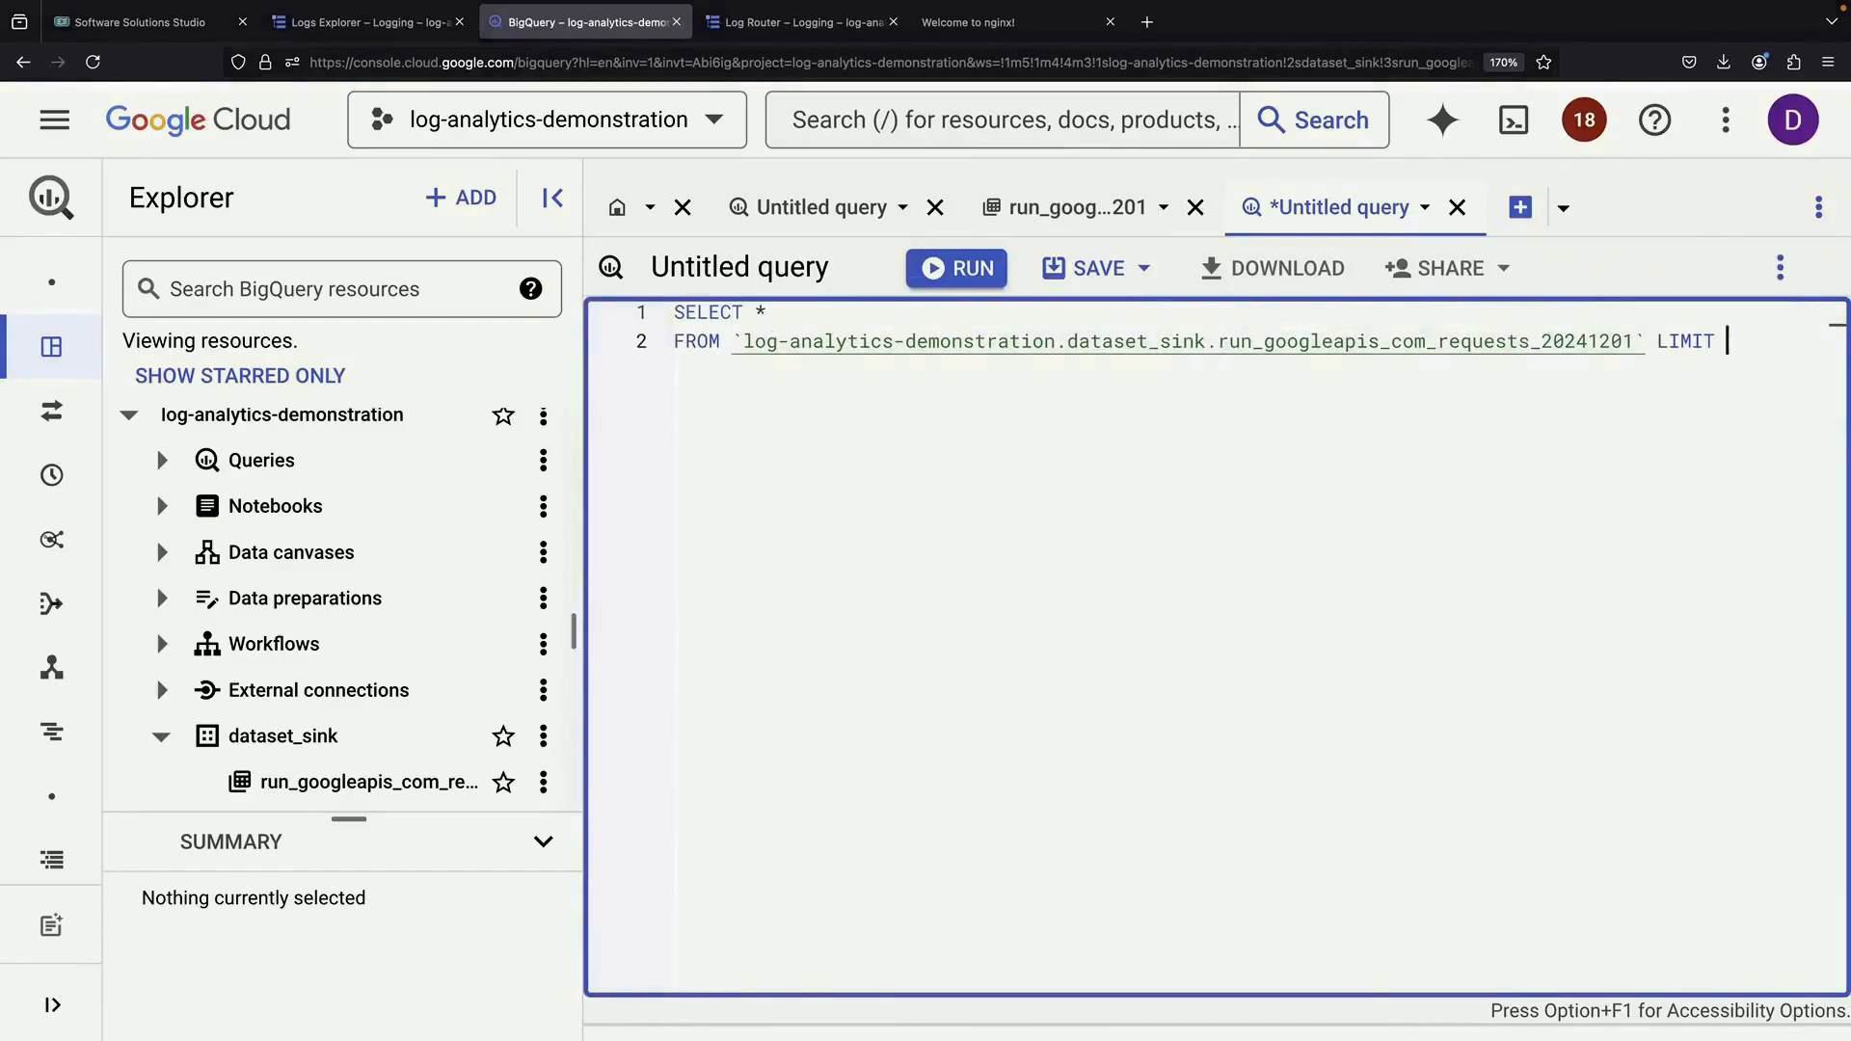
{"action": "type", "text": "ttpRE"}
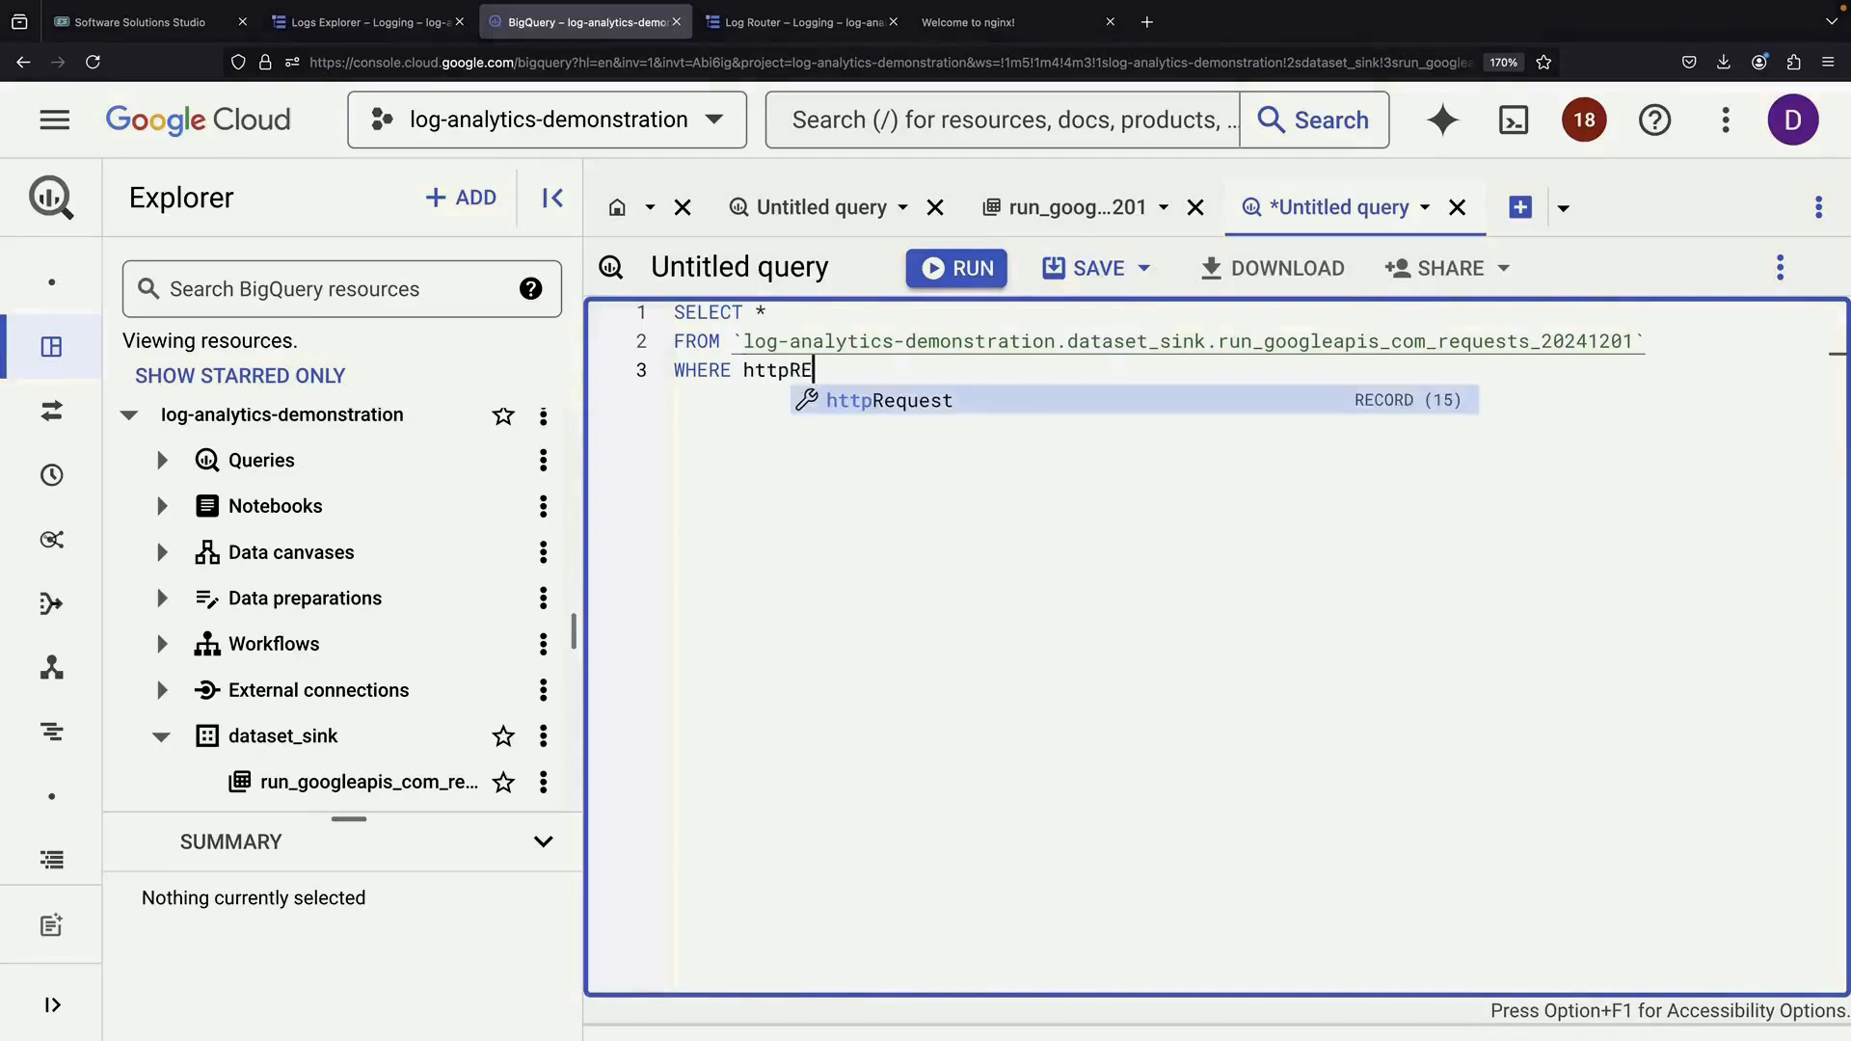
{"action": "type", "text": "quest.status"}
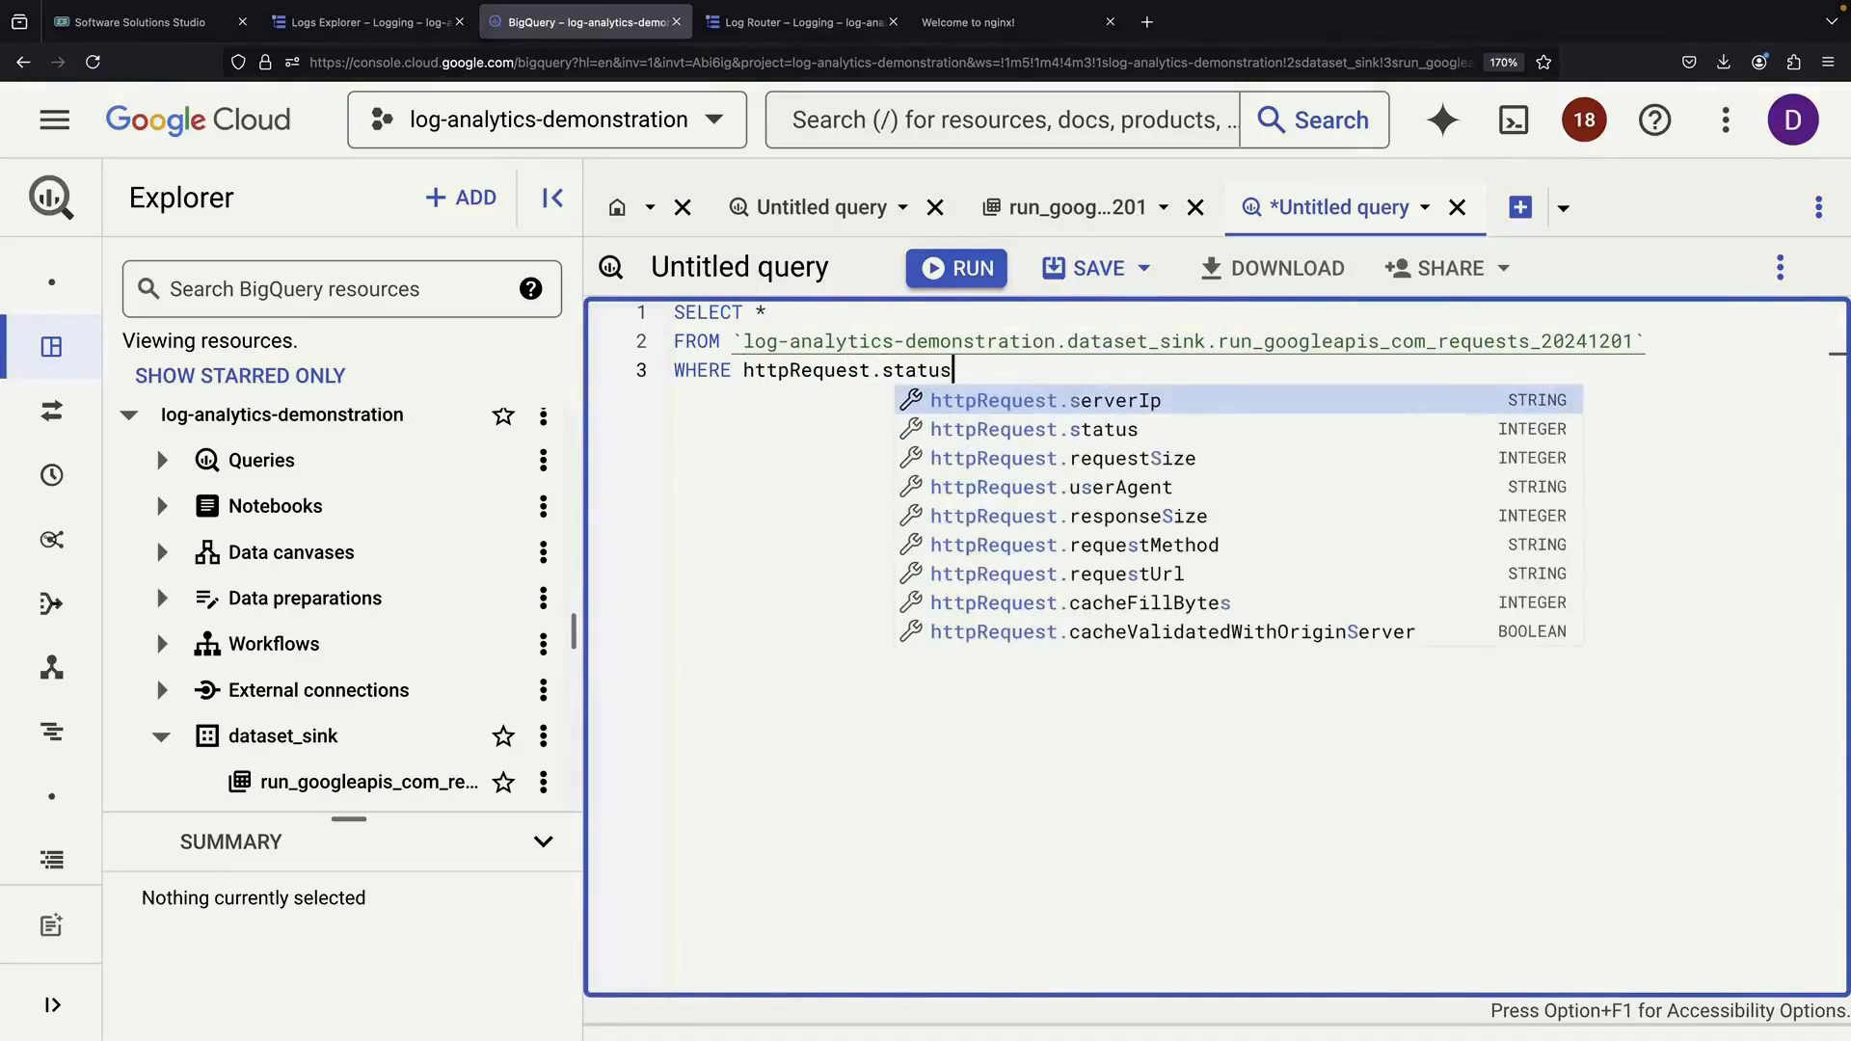
{"action": "type", "text": " ="}
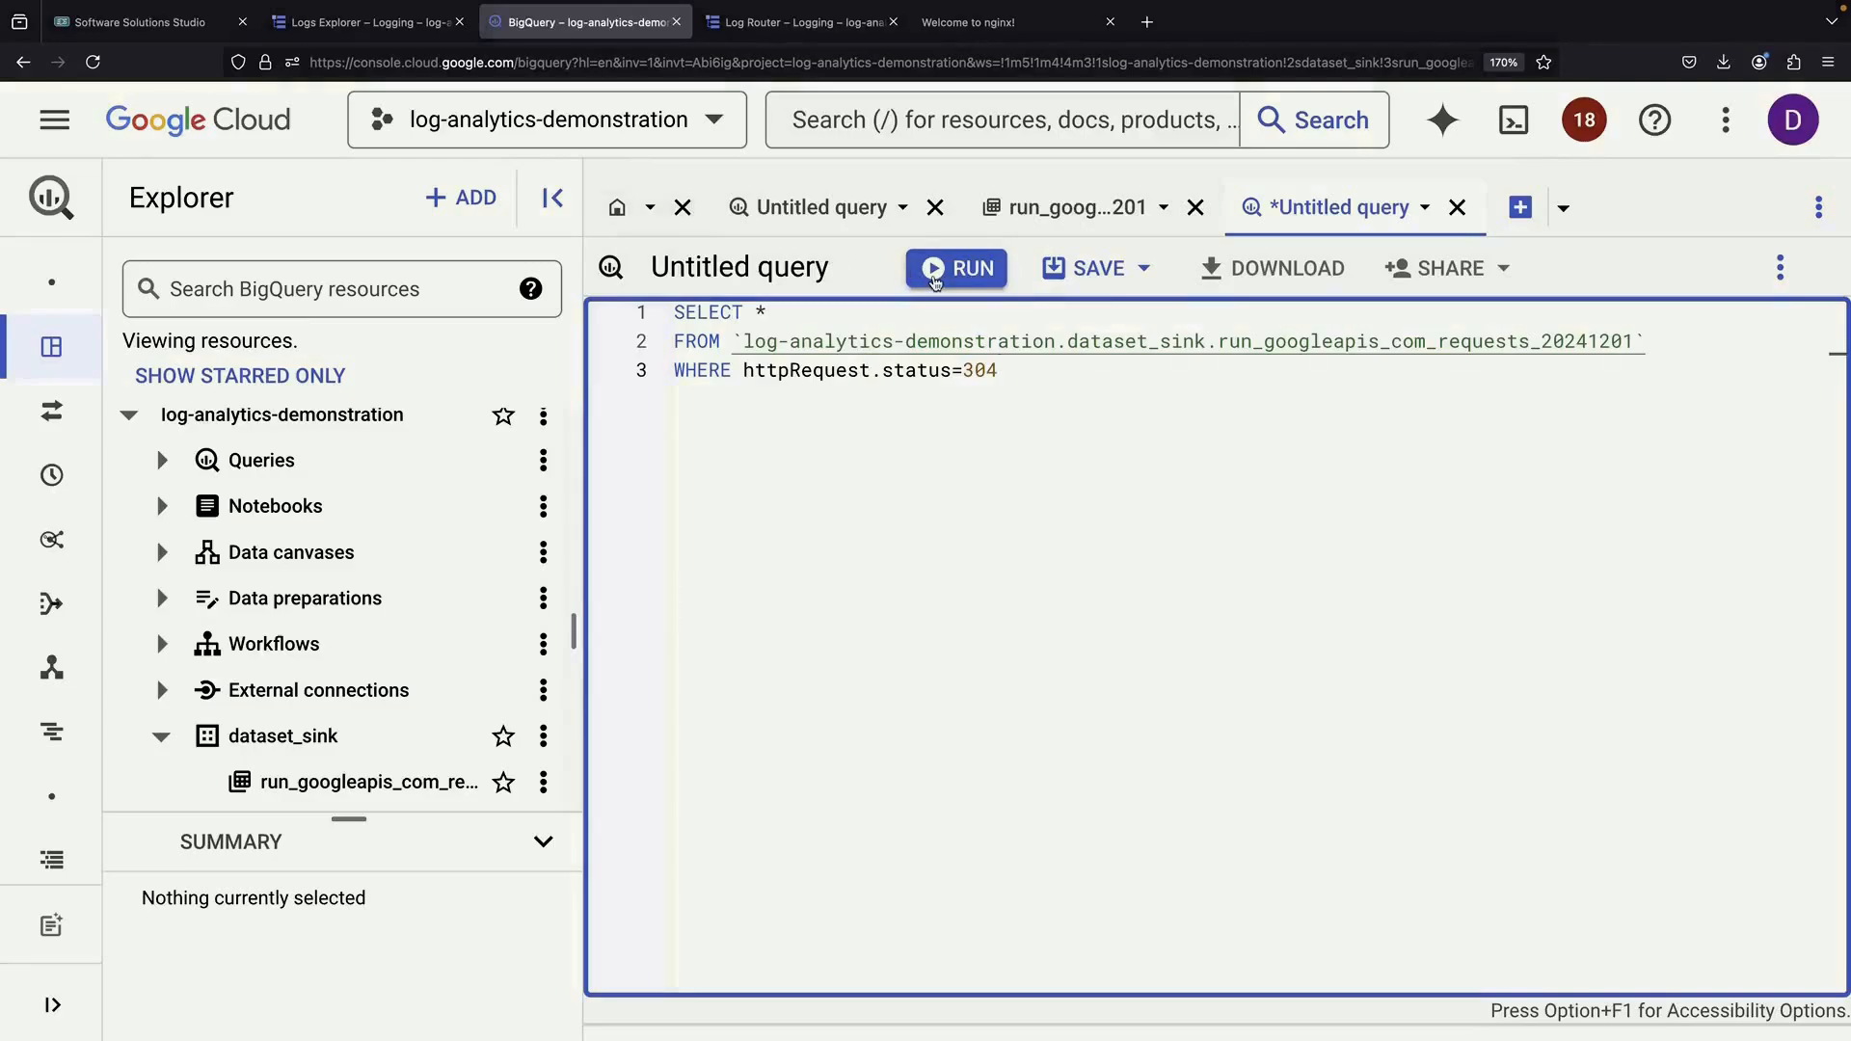
{"action": "left_click", "coordinate": [933, 275]}
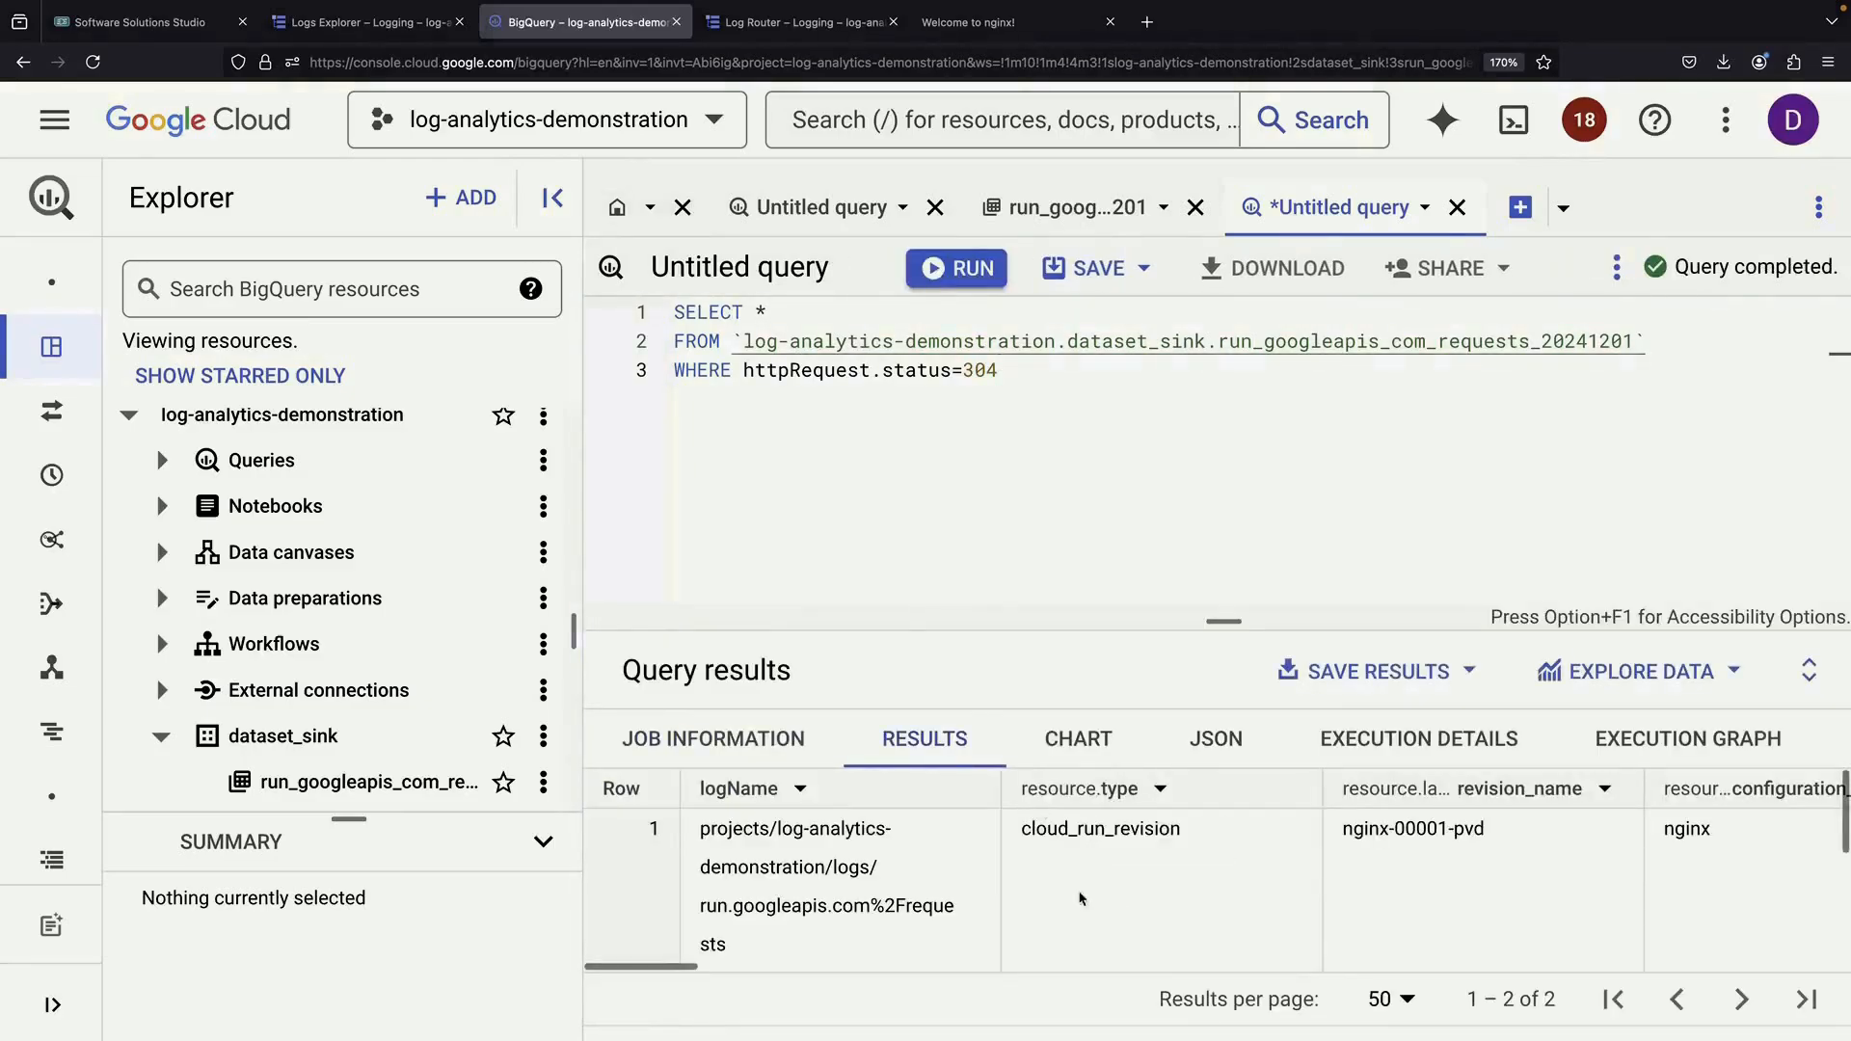
{"action": "scroll", "coordinate": [1081, 898], "scroll_direction": "down", "scroll_amount": 3}
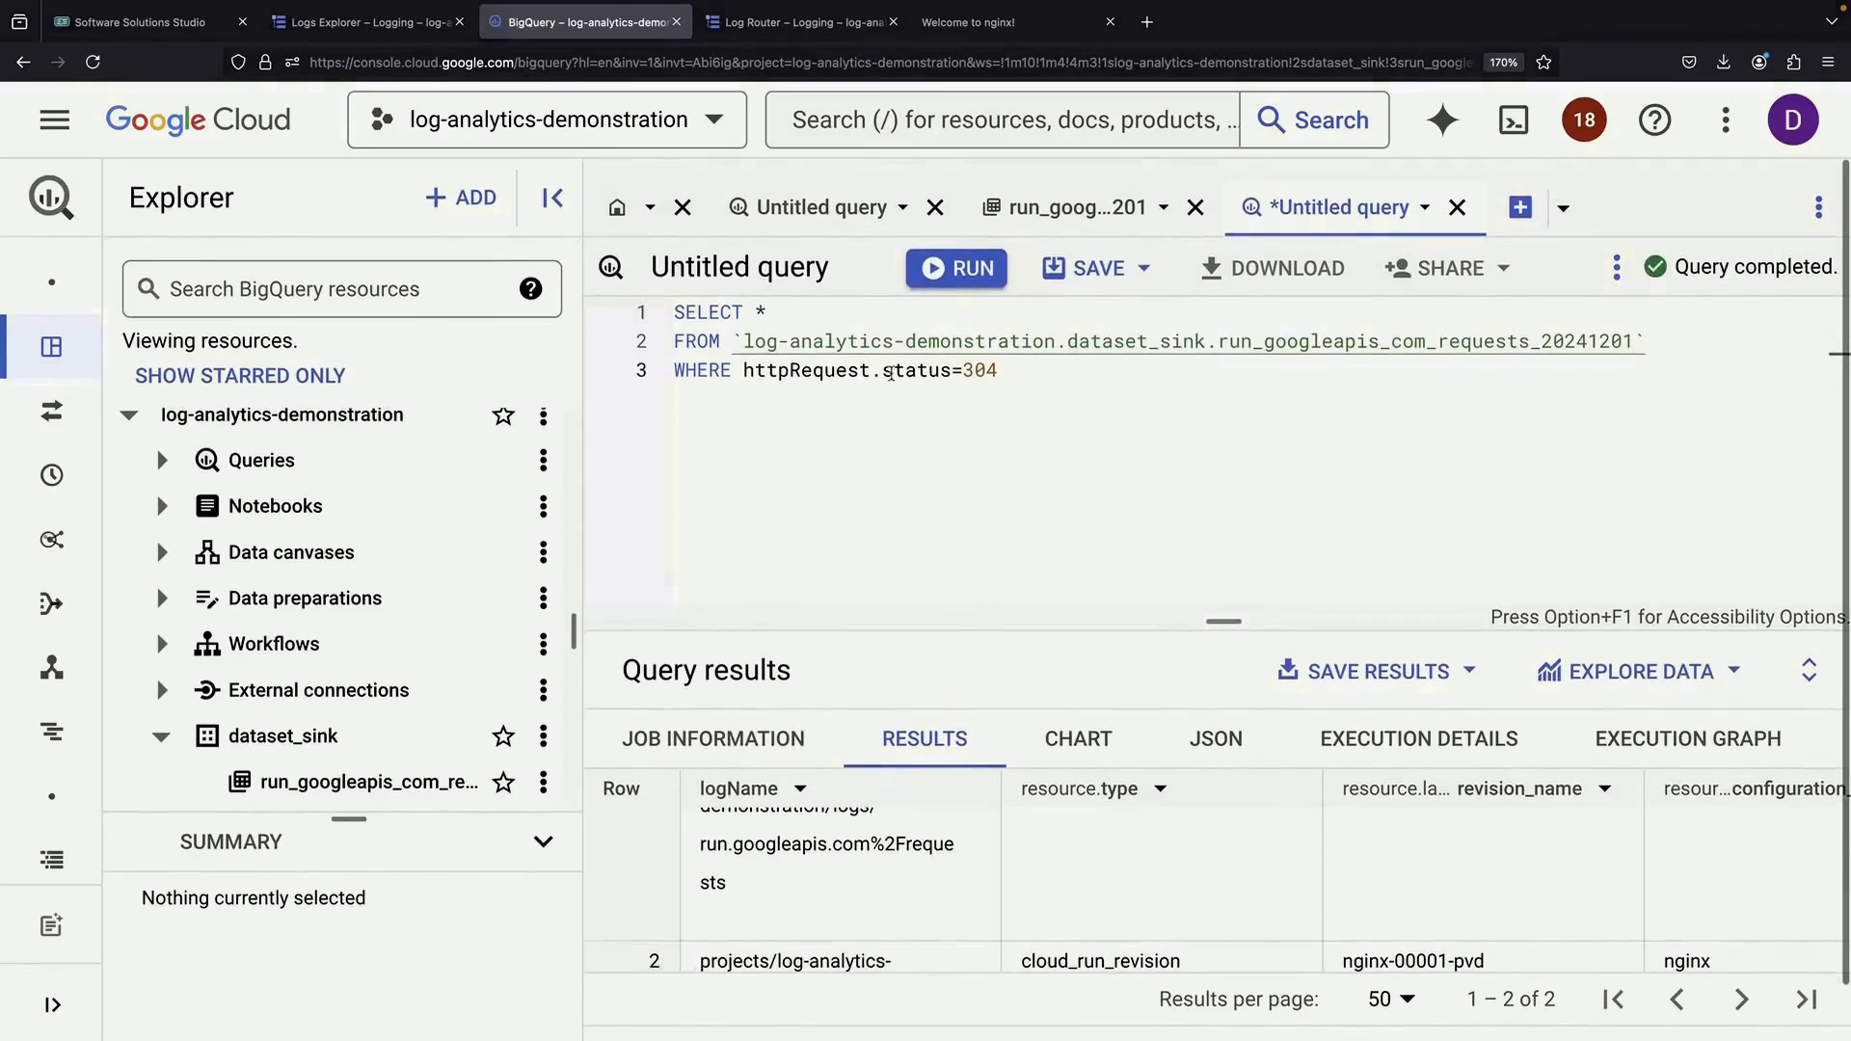
{"action": "left_click", "coordinate": [369, 34]}
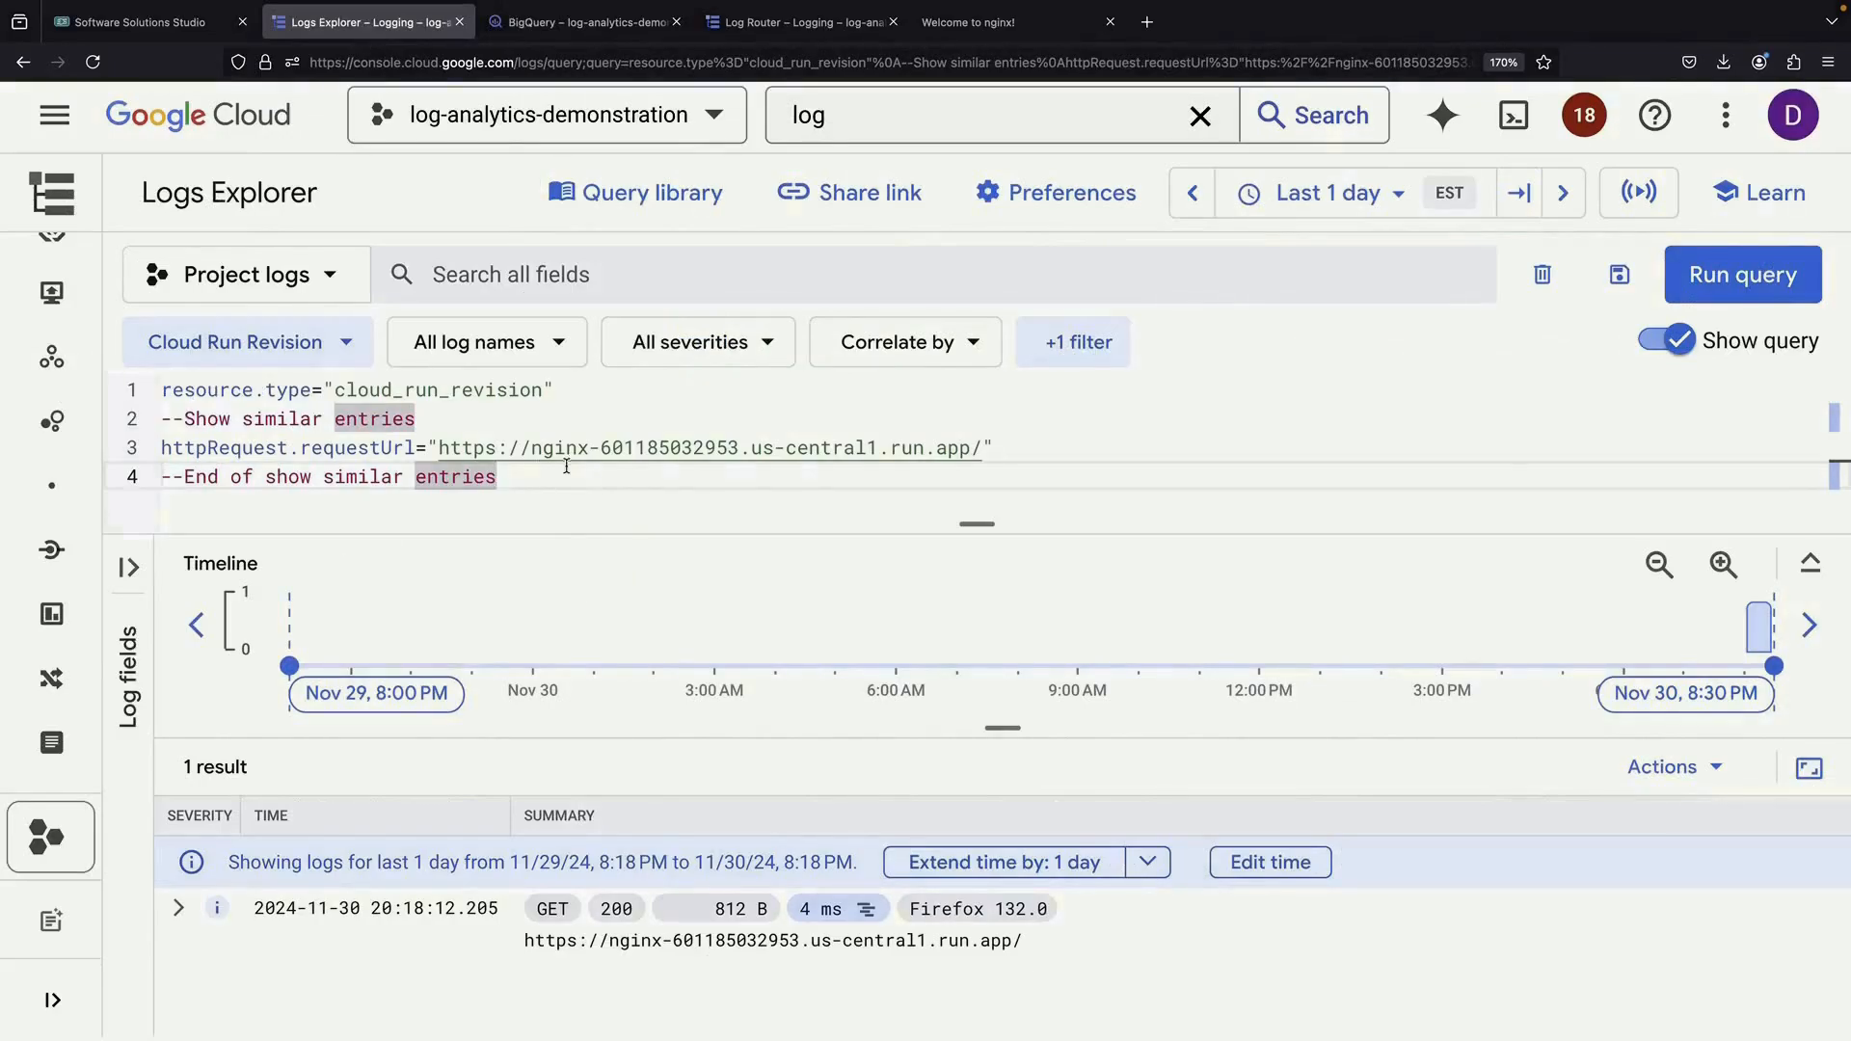
Rerun the Logs Explorer query, then open the _Default sink's edit page from Log Router
{"action": "left_click", "coordinate": [1743, 274]}
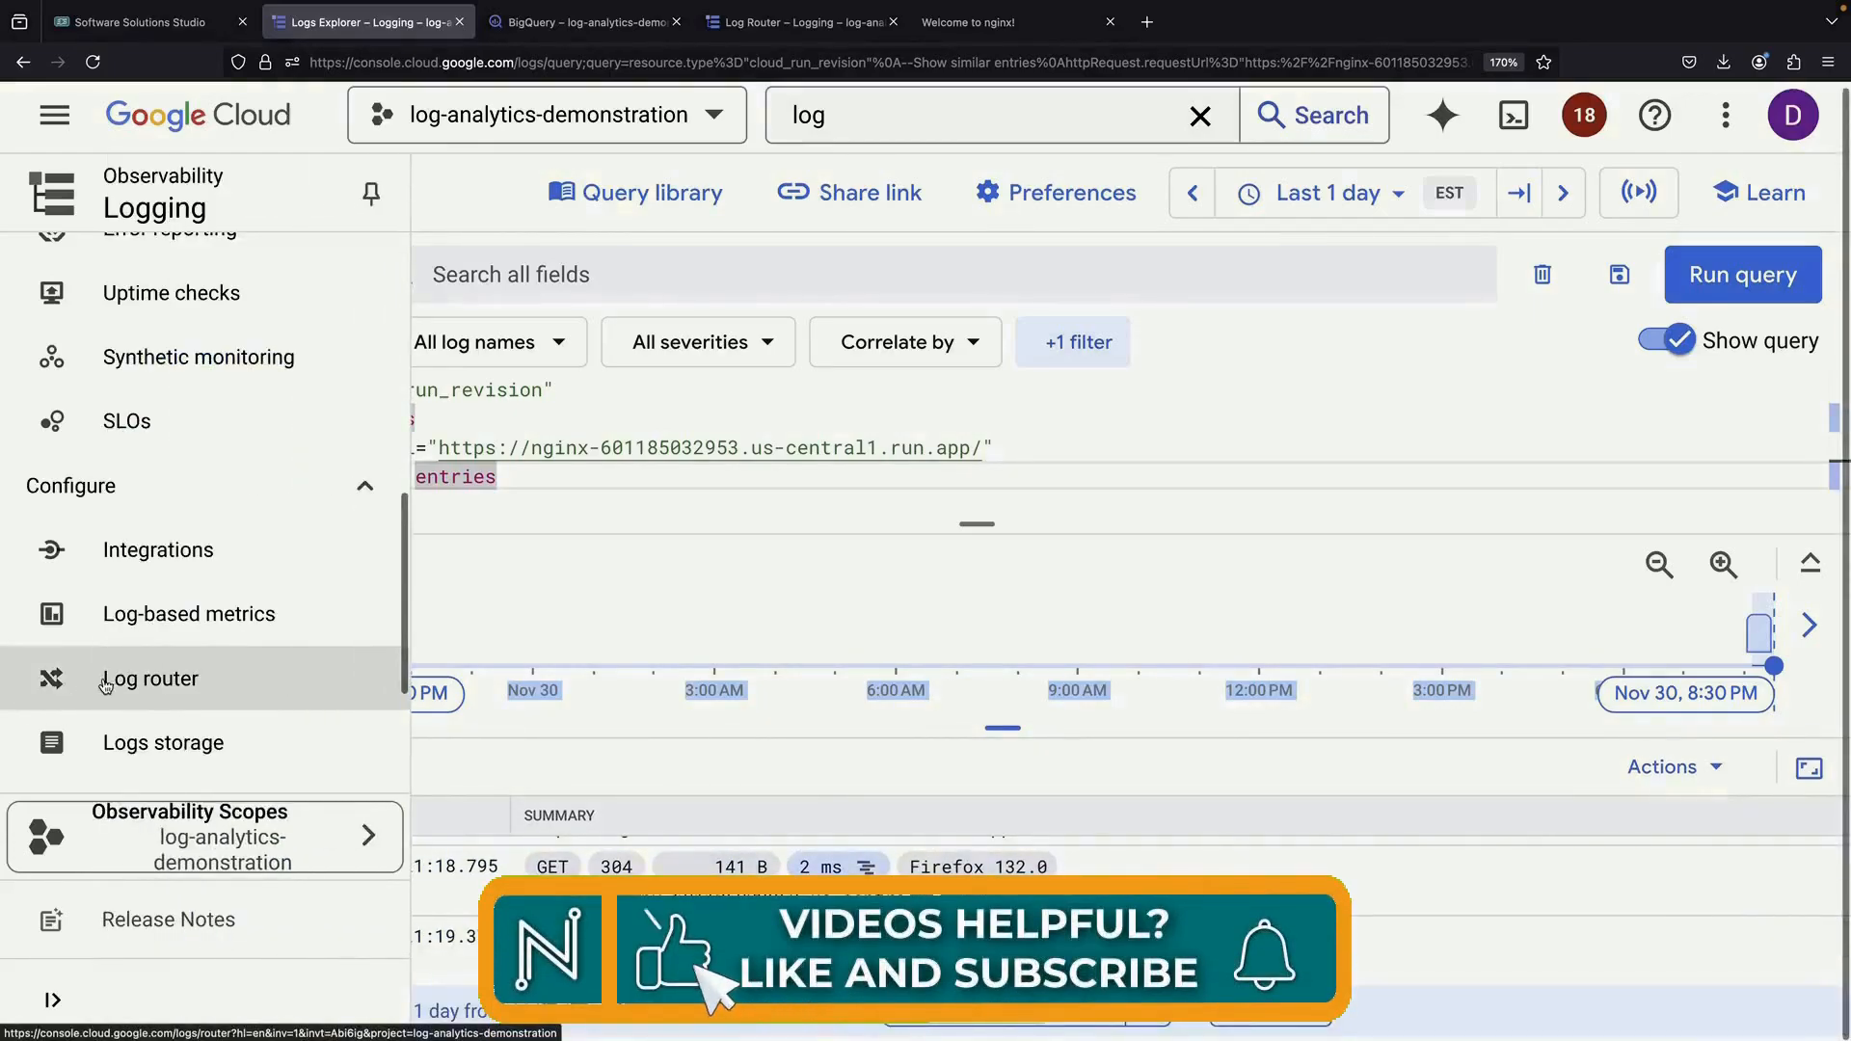
{"action": "left_click", "coordinate": [106, 680]}
{"action": "scroll", "coordinate": [684, 716], "scroll_direction": "down", "scroll_amount": 4}
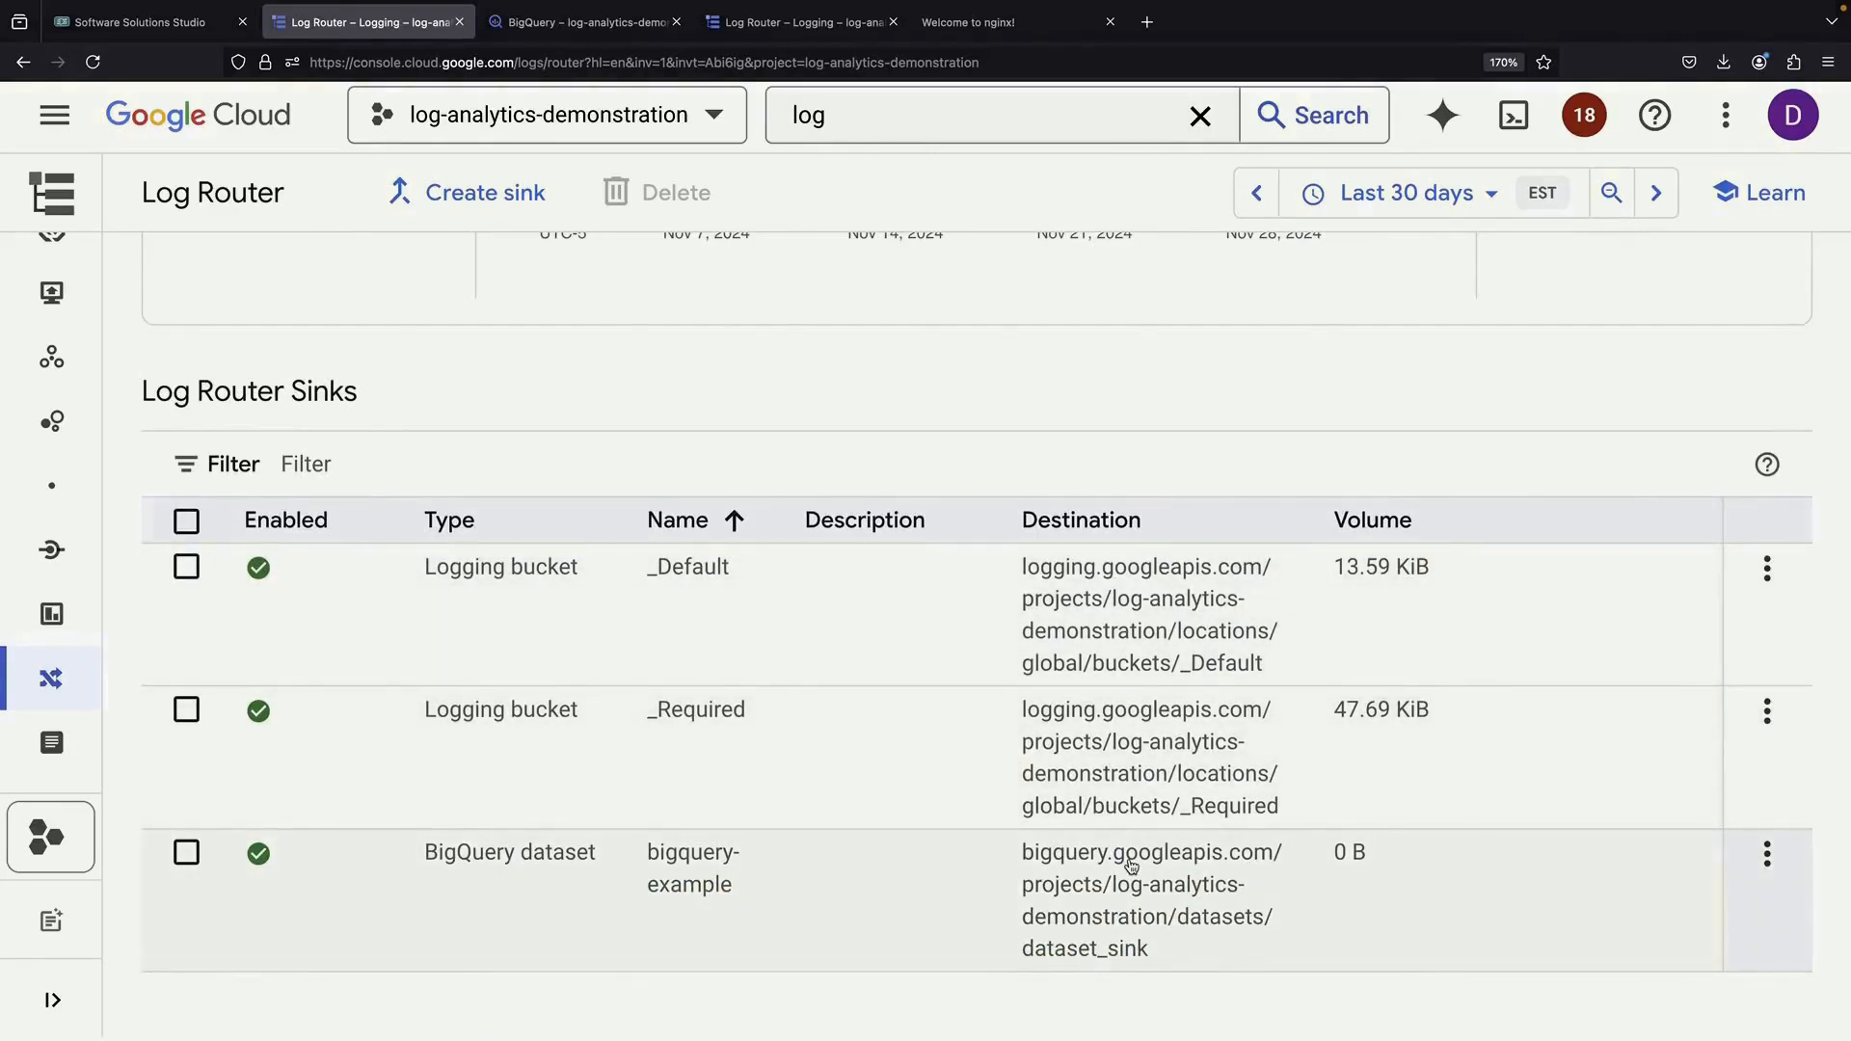
{"action": "left_click", "coordinate": [1767, 571]}
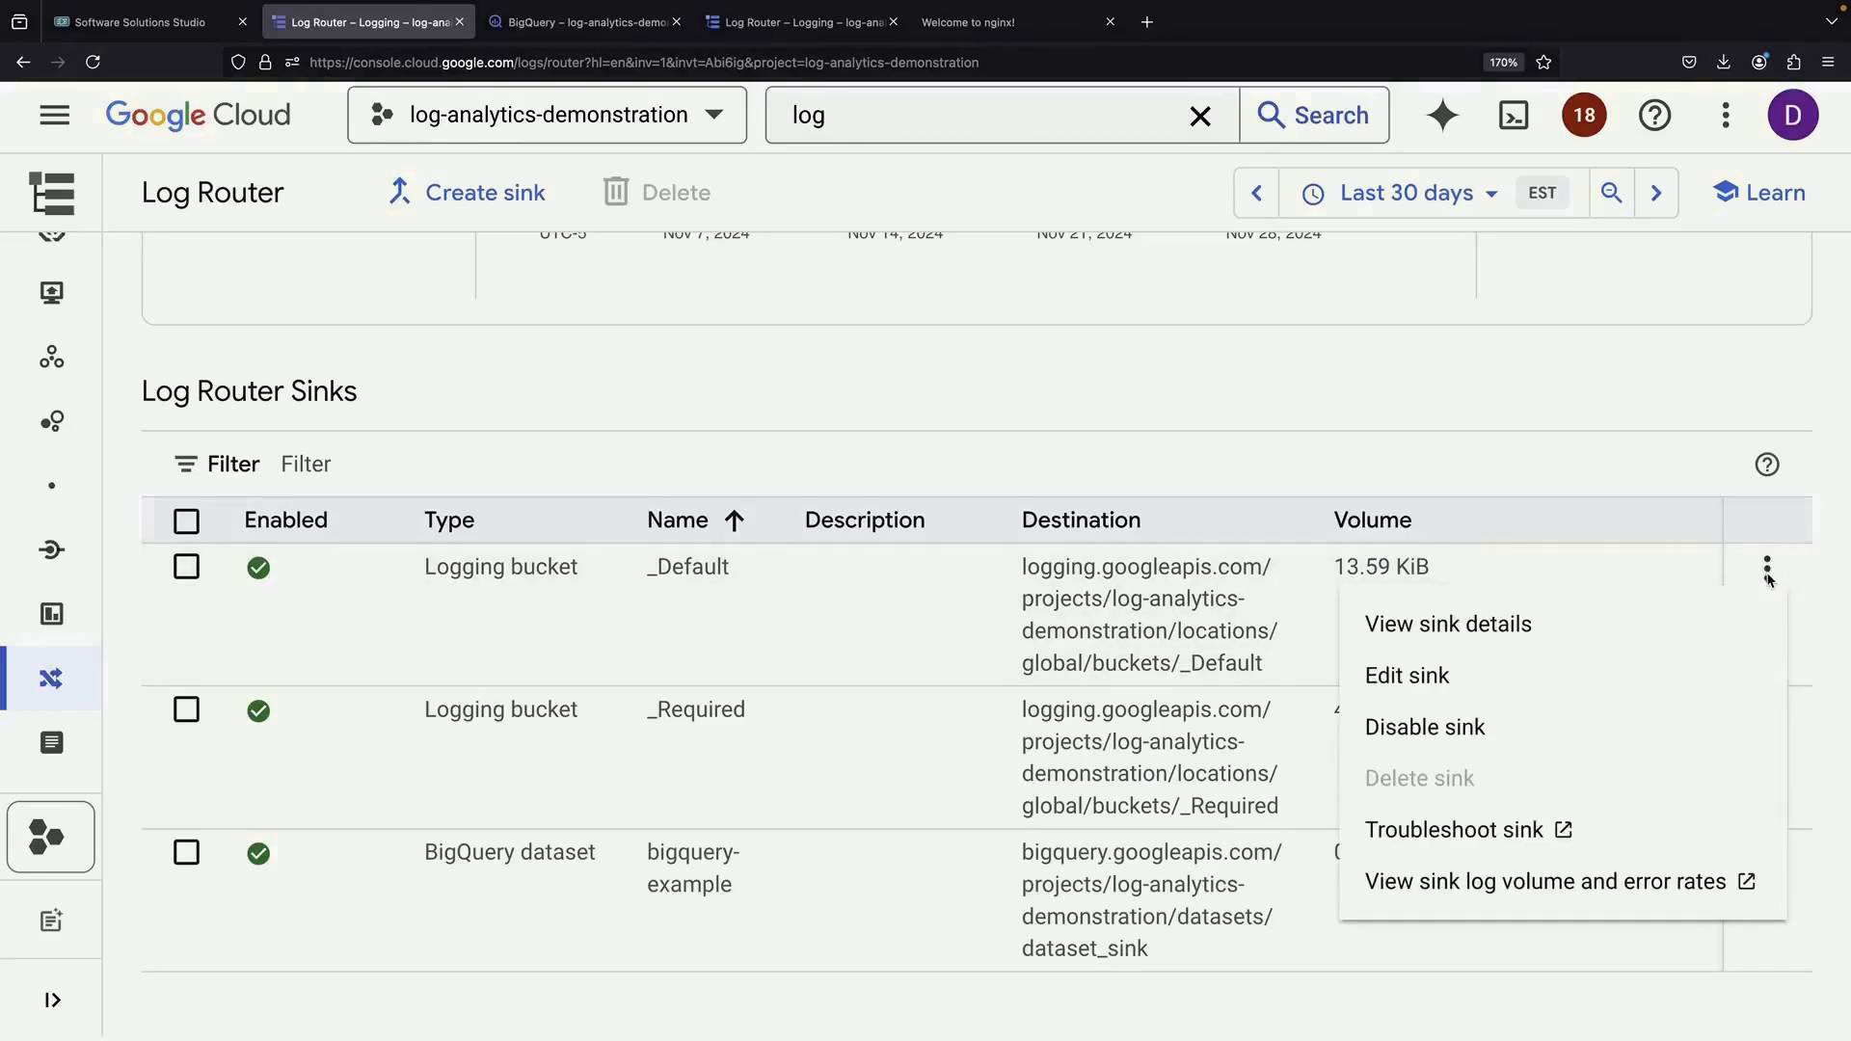
{"action": "left_click", "coordinate": [1629, 669]}
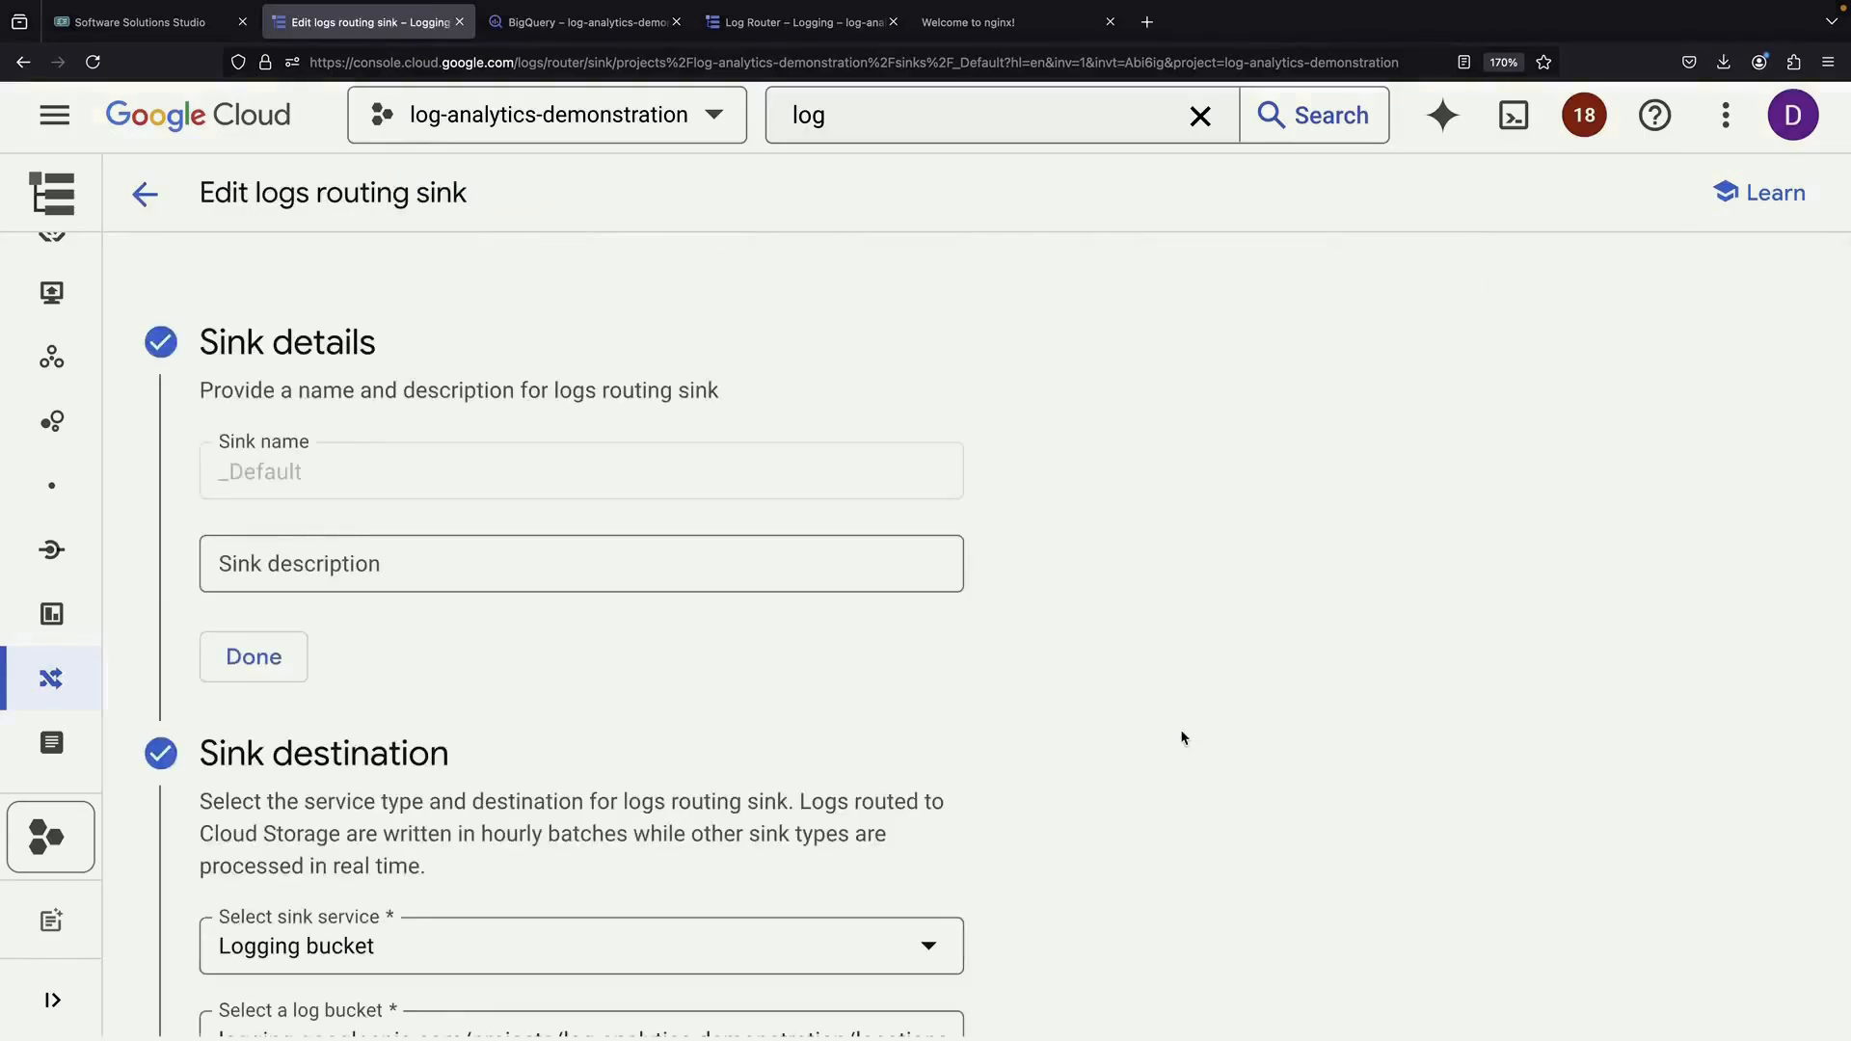
Review the _Default sink settings, discard the edits, and go to Logs Storage
{"action": "scroll", "coordinate": [1183, 738], "scroll_direction": "down", "scroll_amount": 6}
{"action": "scroll", "coordinate": [1183, 737], "scroll_direction": "down", "scroll_amount": 5}
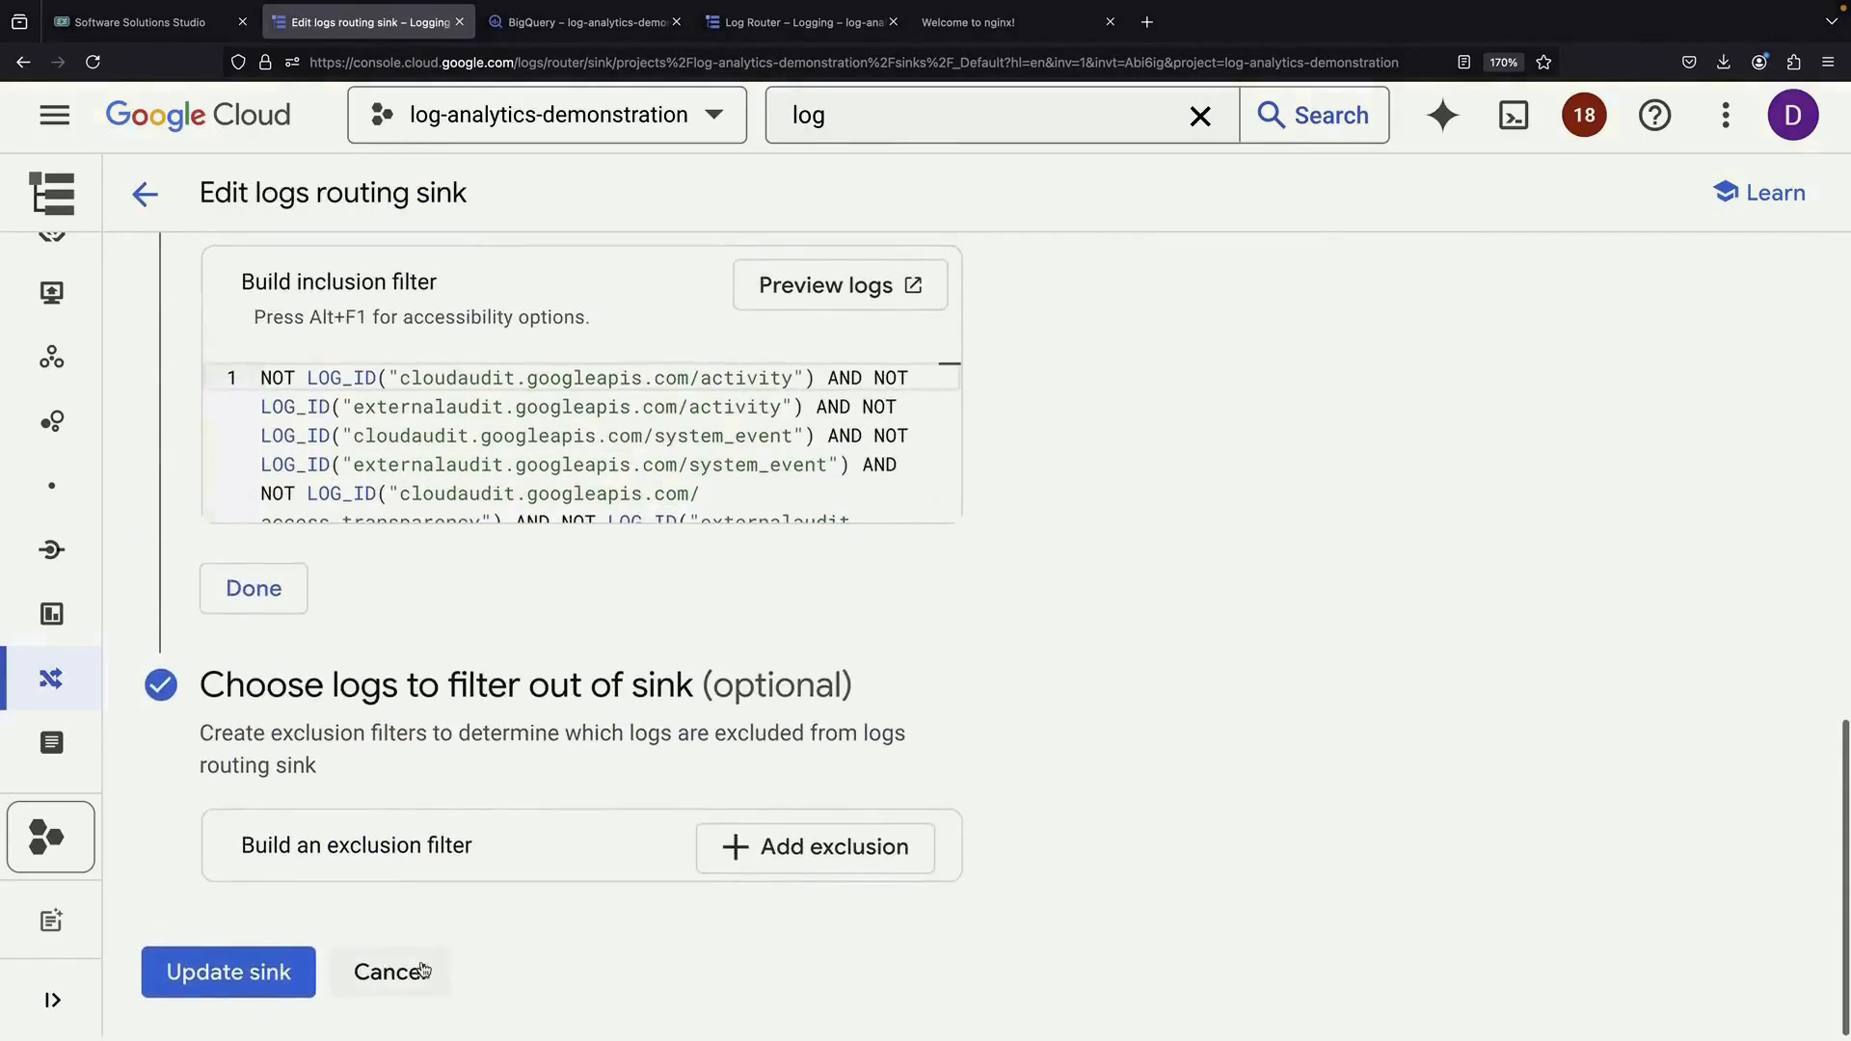
{"action": "left_click", "coordinate": [405, 968]}
{"action": "left_click", "coordinate": [1197, 645]}
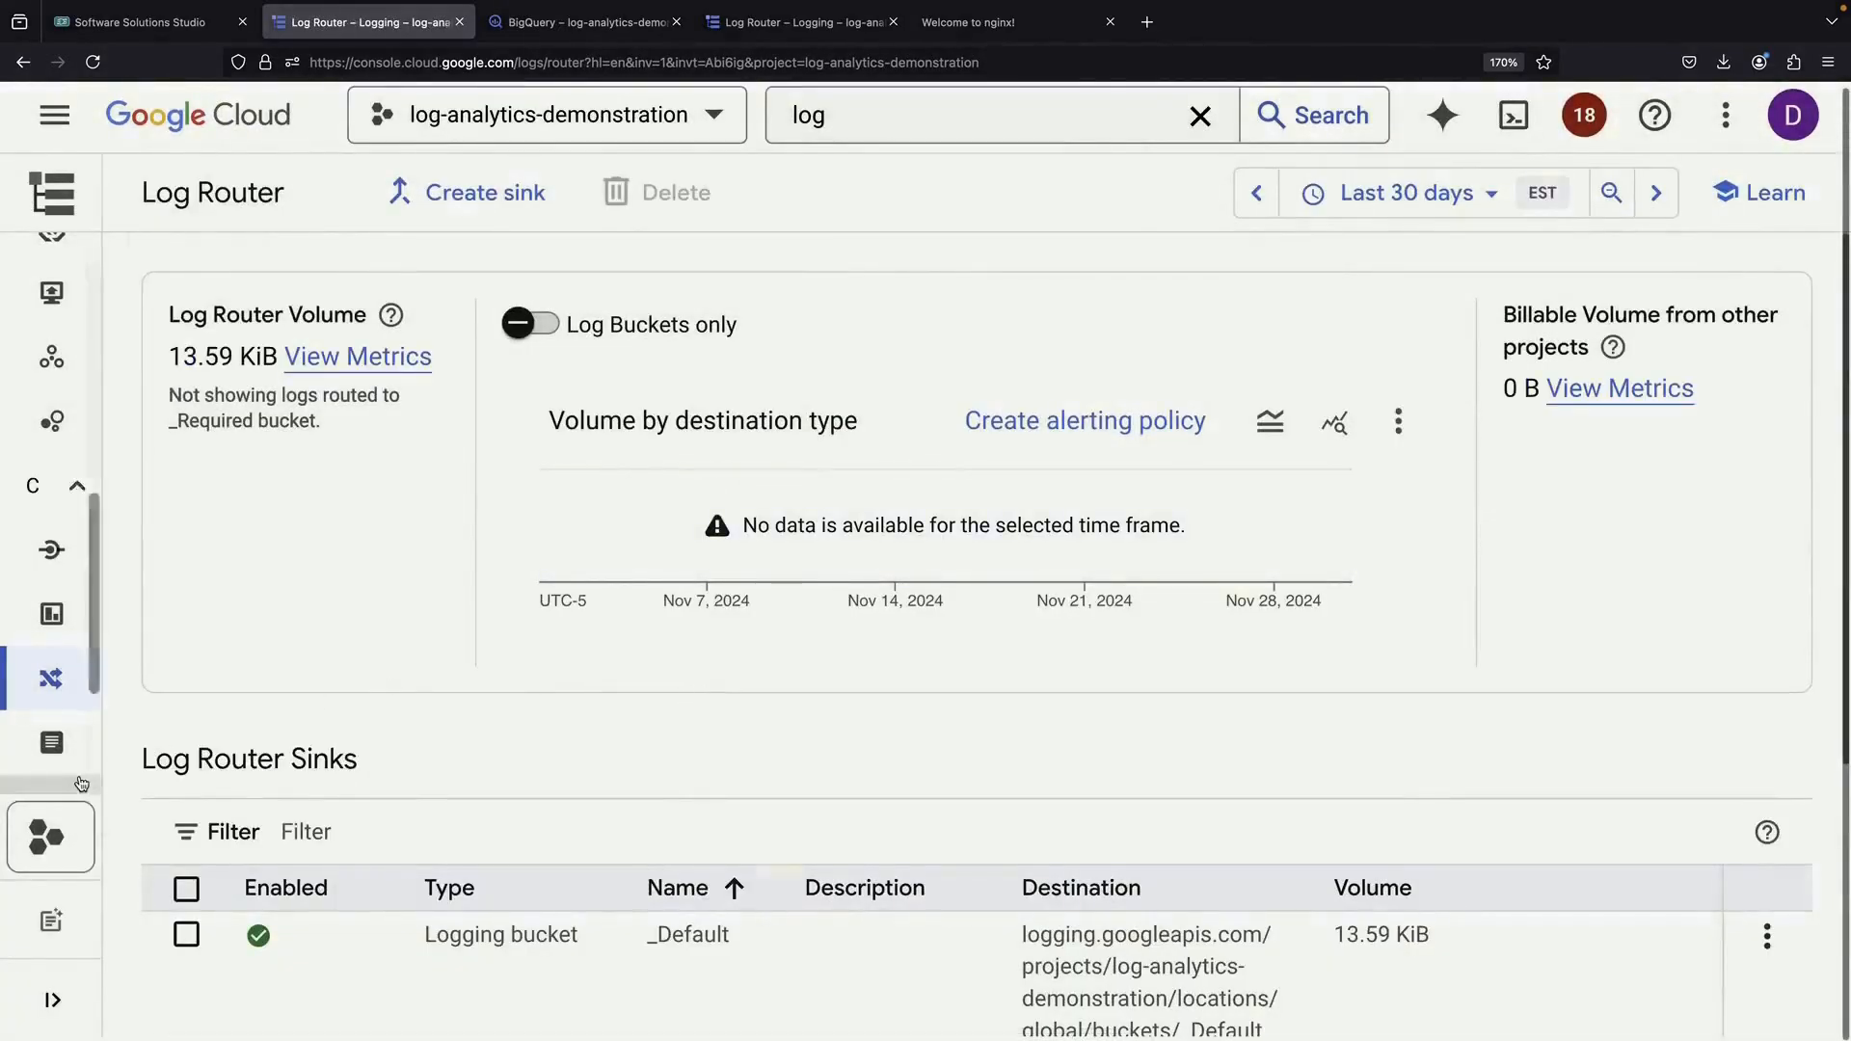
{"action": "left_click", "coordinate": [139, 682]}
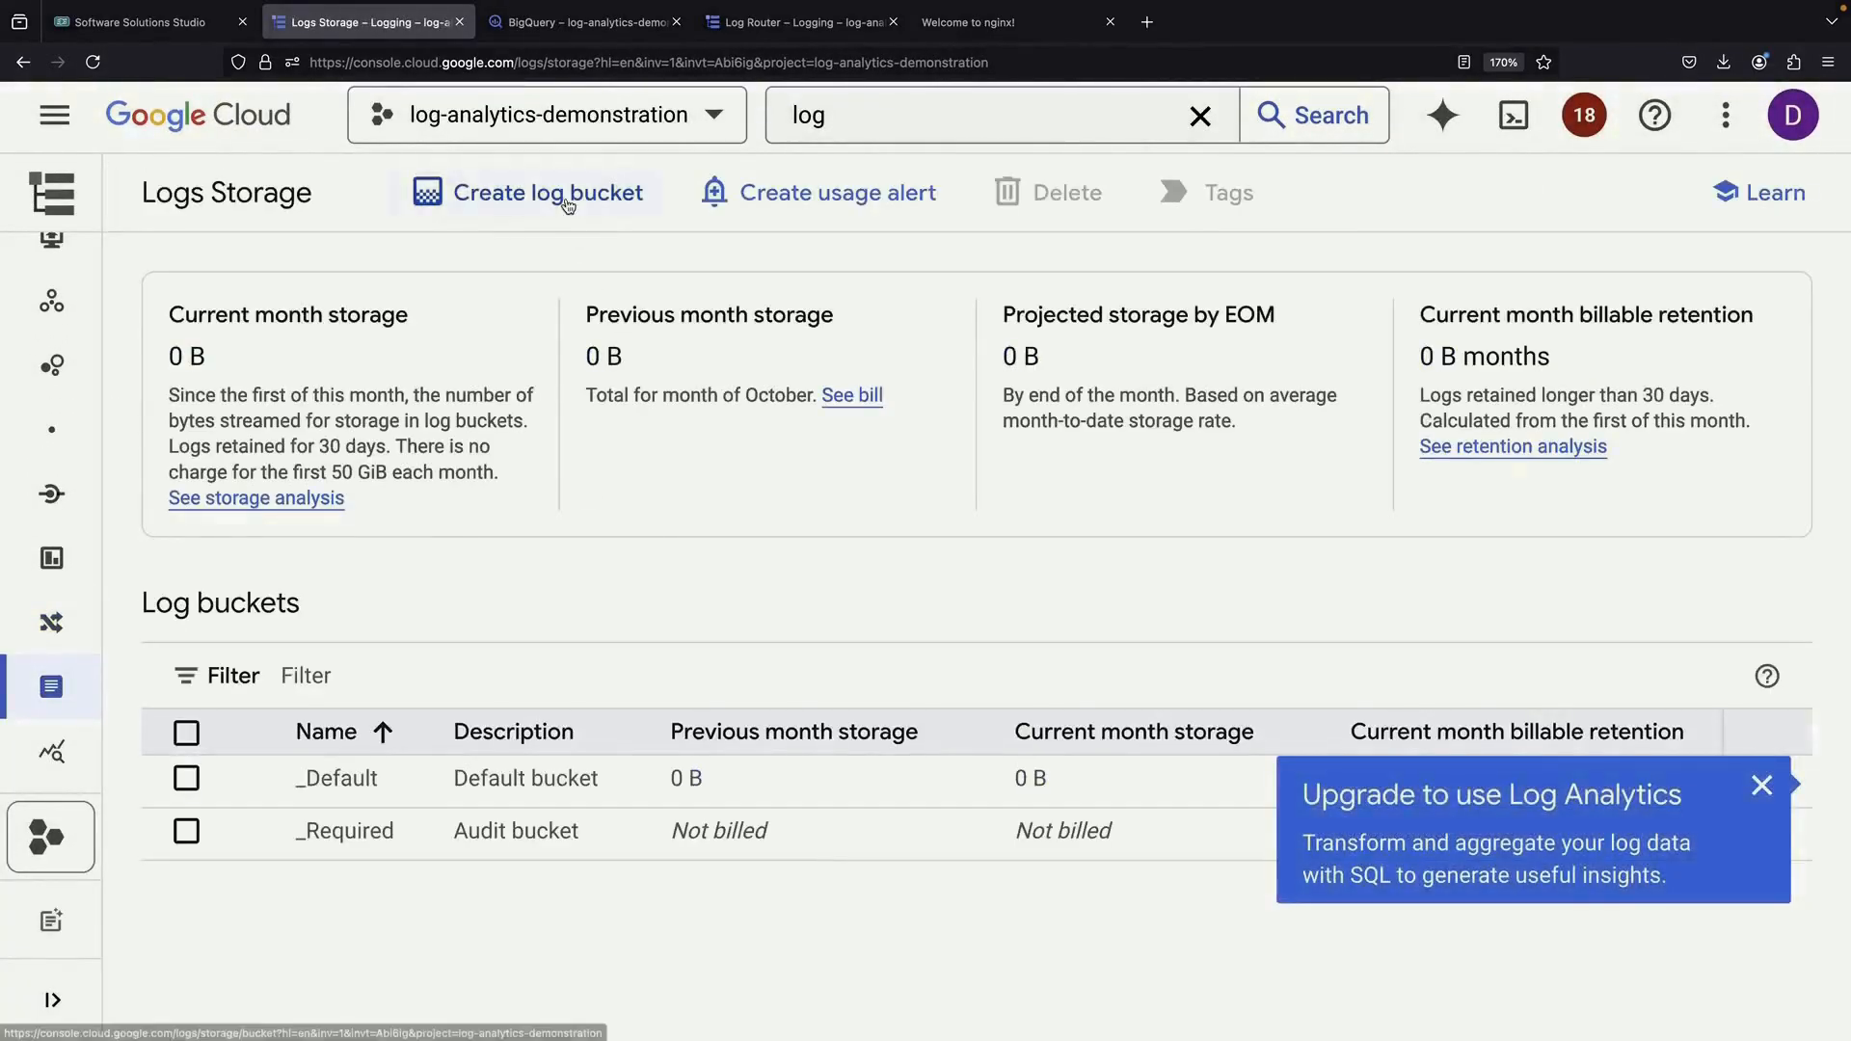
Create log bucket 'demonstration' with Log Analytics and a linked BigQuery dataset named dataset_analytics
{"action": "left_click", "coordinate": [593, 191]}
{"action": "left_click", "coordinate": [537, 476]}
{"action": "type", "text": "demo"}
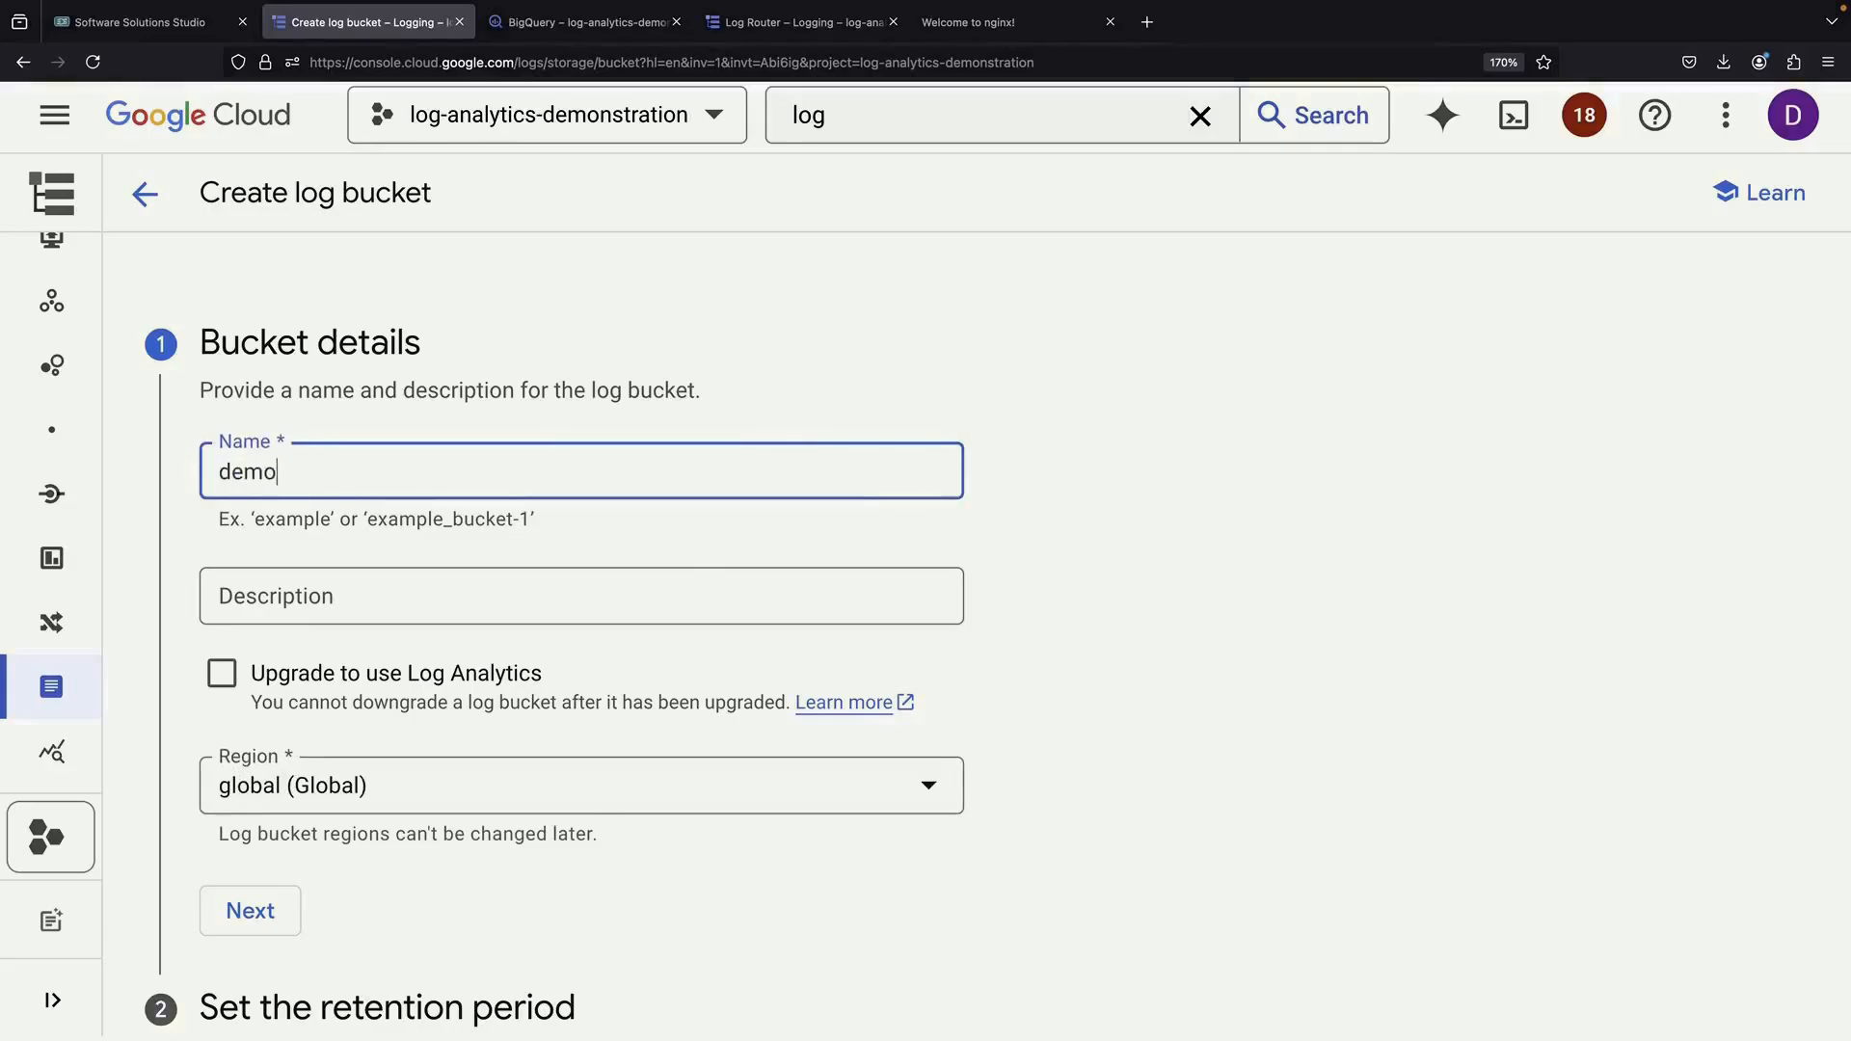
{"action": "type", "text": "nstration"}
{"action": "left_click", "coordinate": [393, 675]}
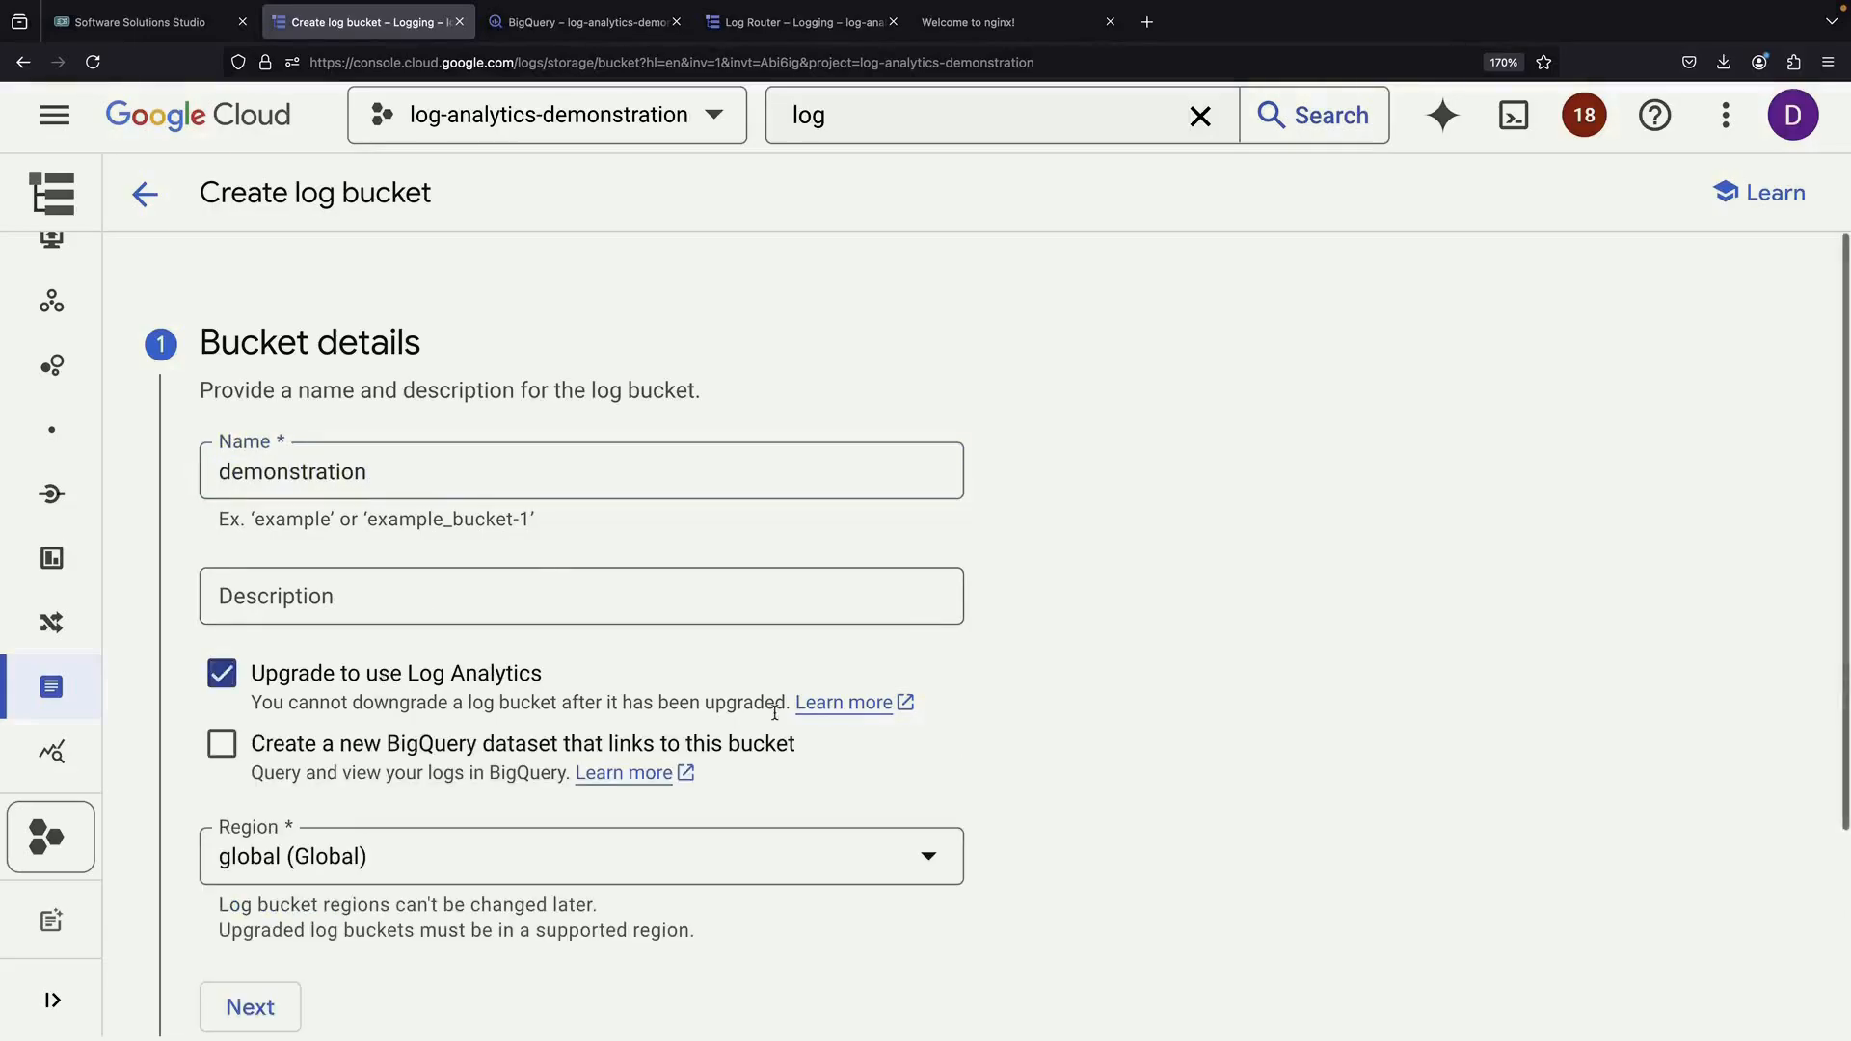
{"action": "left_click", "coordinate": [470, 760]}
{"action": "scroll", "coordinate": [463, 757], "scroll_direction": "down", "scroll_amount": 2}
{"action": "left_click", "coordinate": [456, 750]}
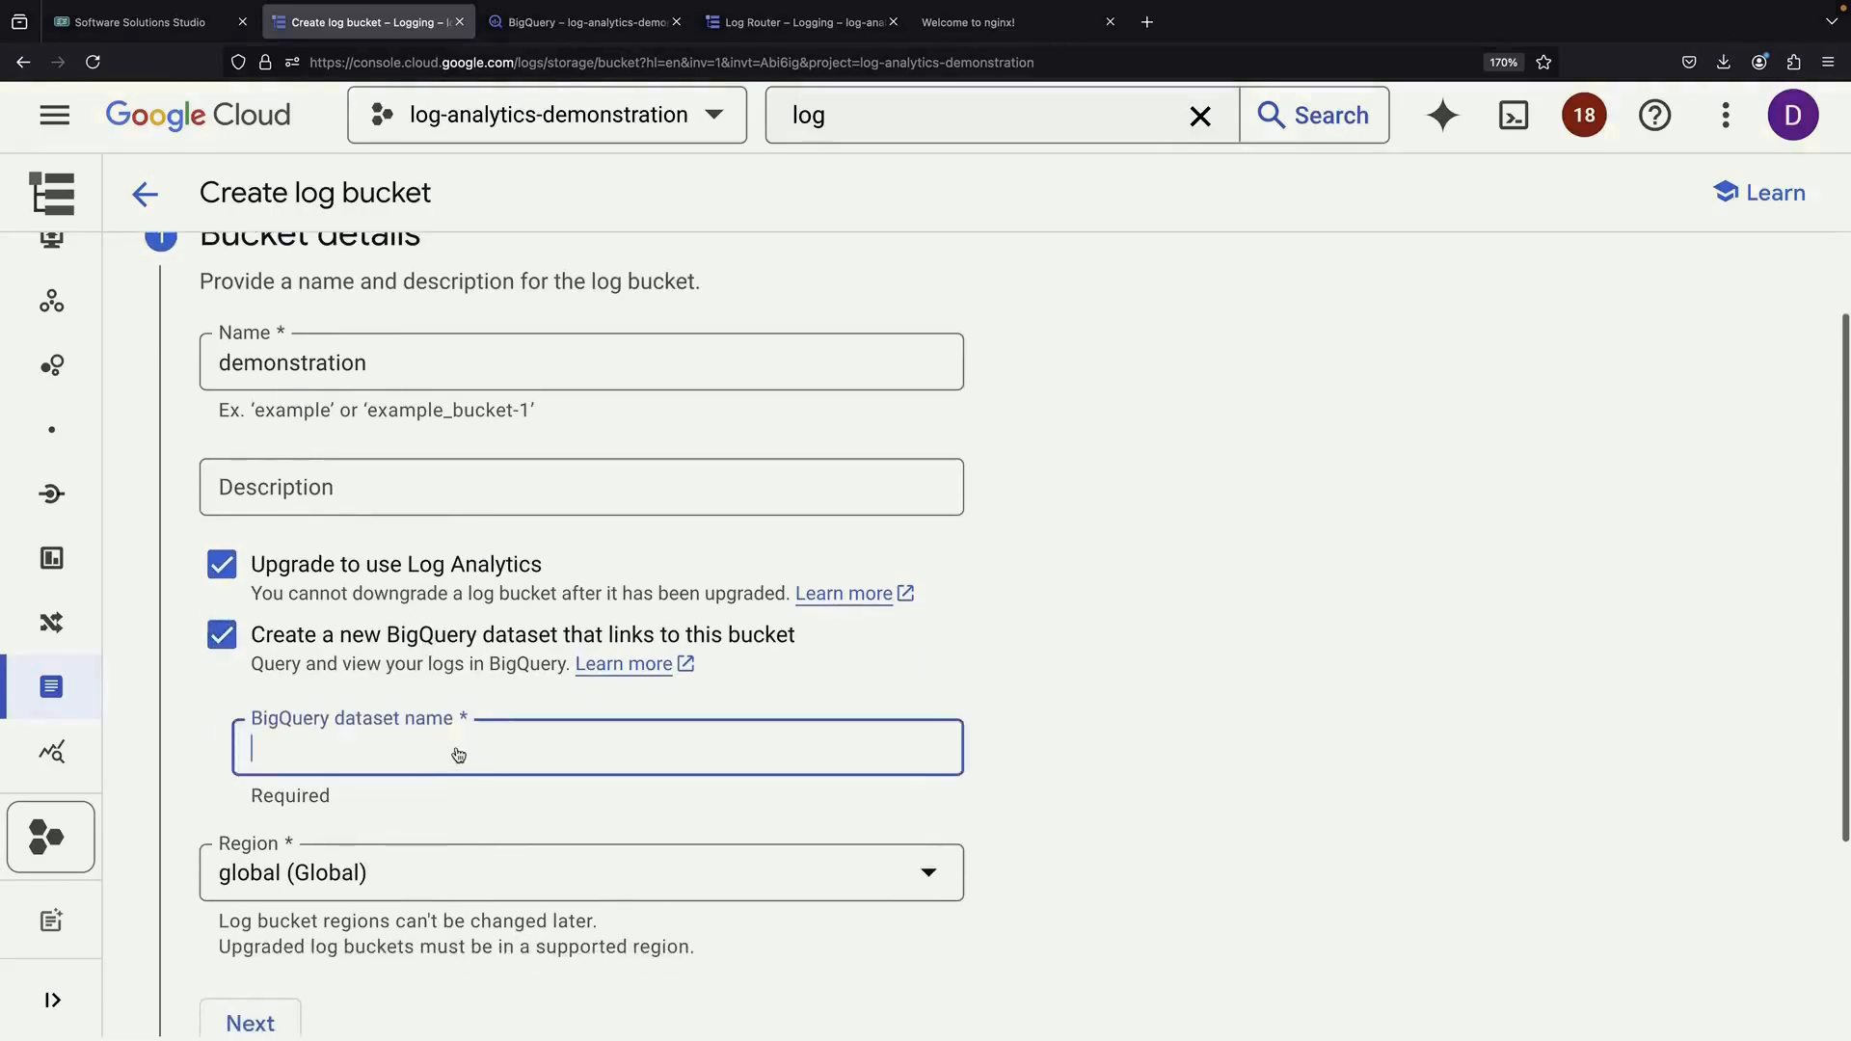
{"action": "type", "text": "dataset_analytics"}
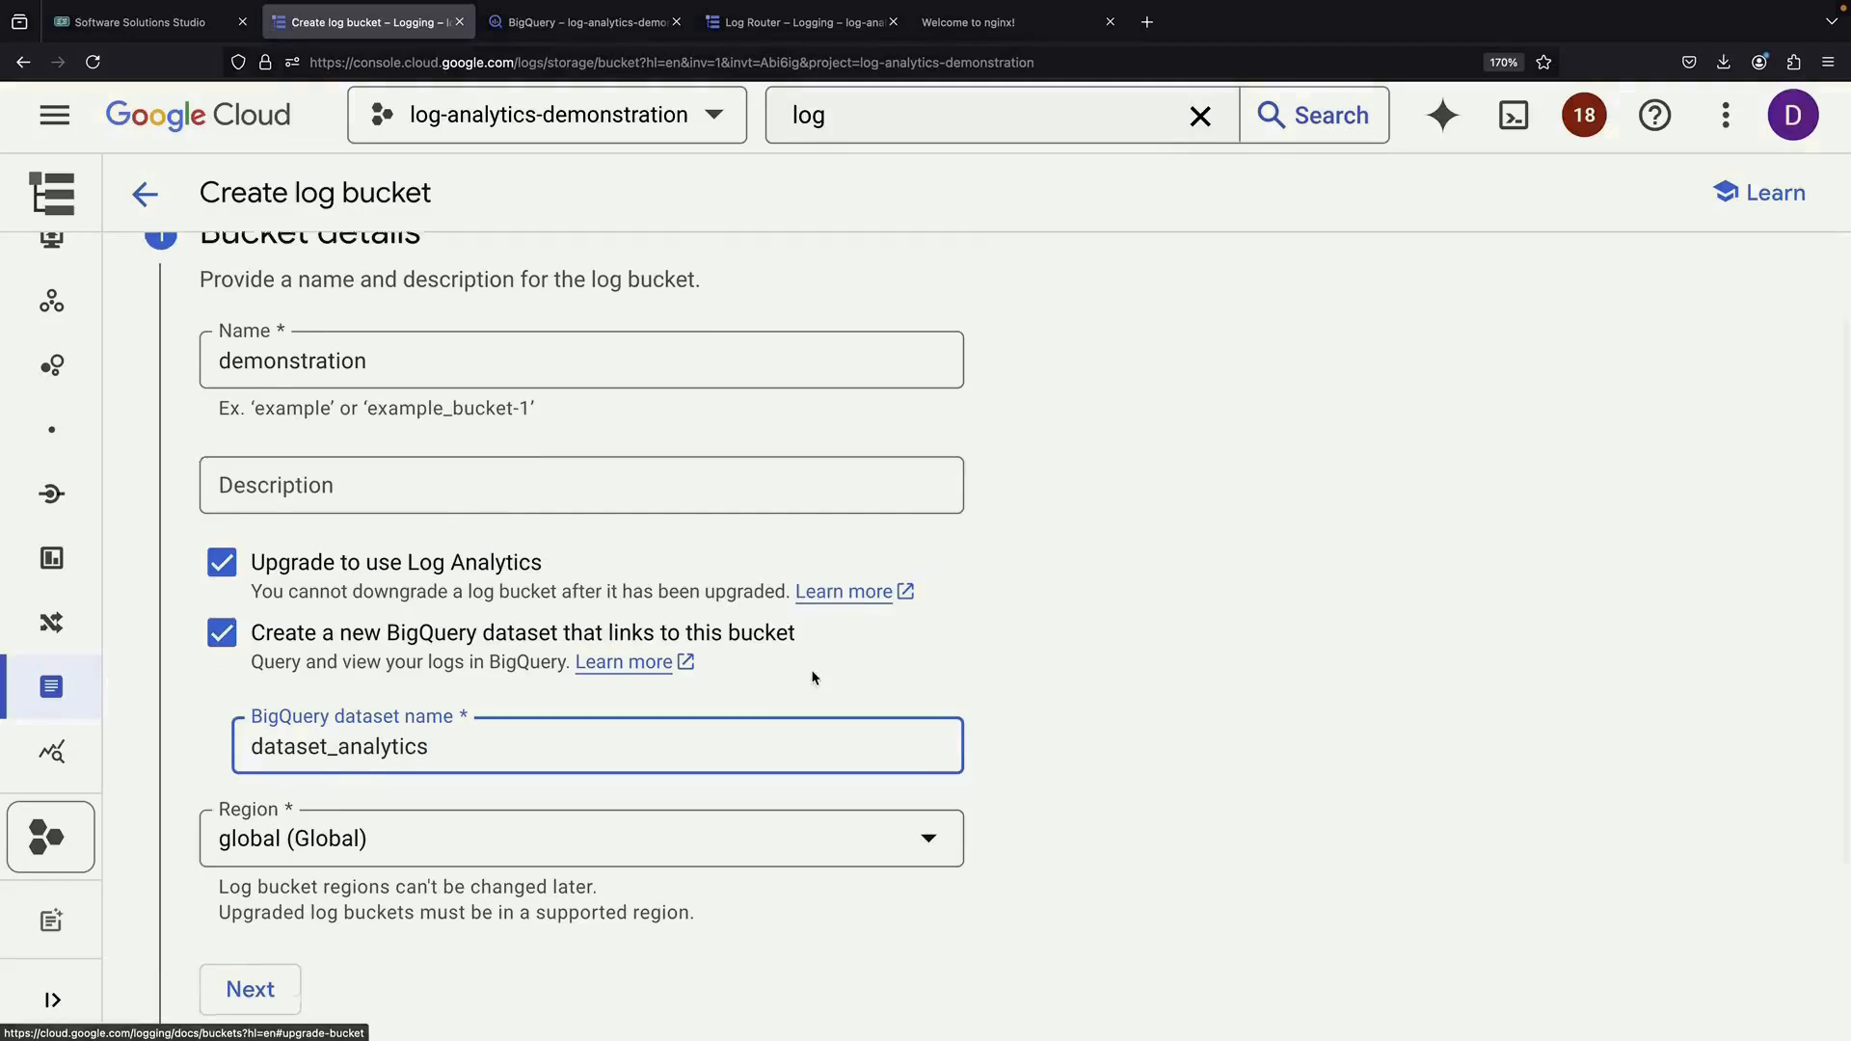
{"action": "scroll", "coordinate": [810, 678], "scroll_direction": "down", "scroll_amount": 4}
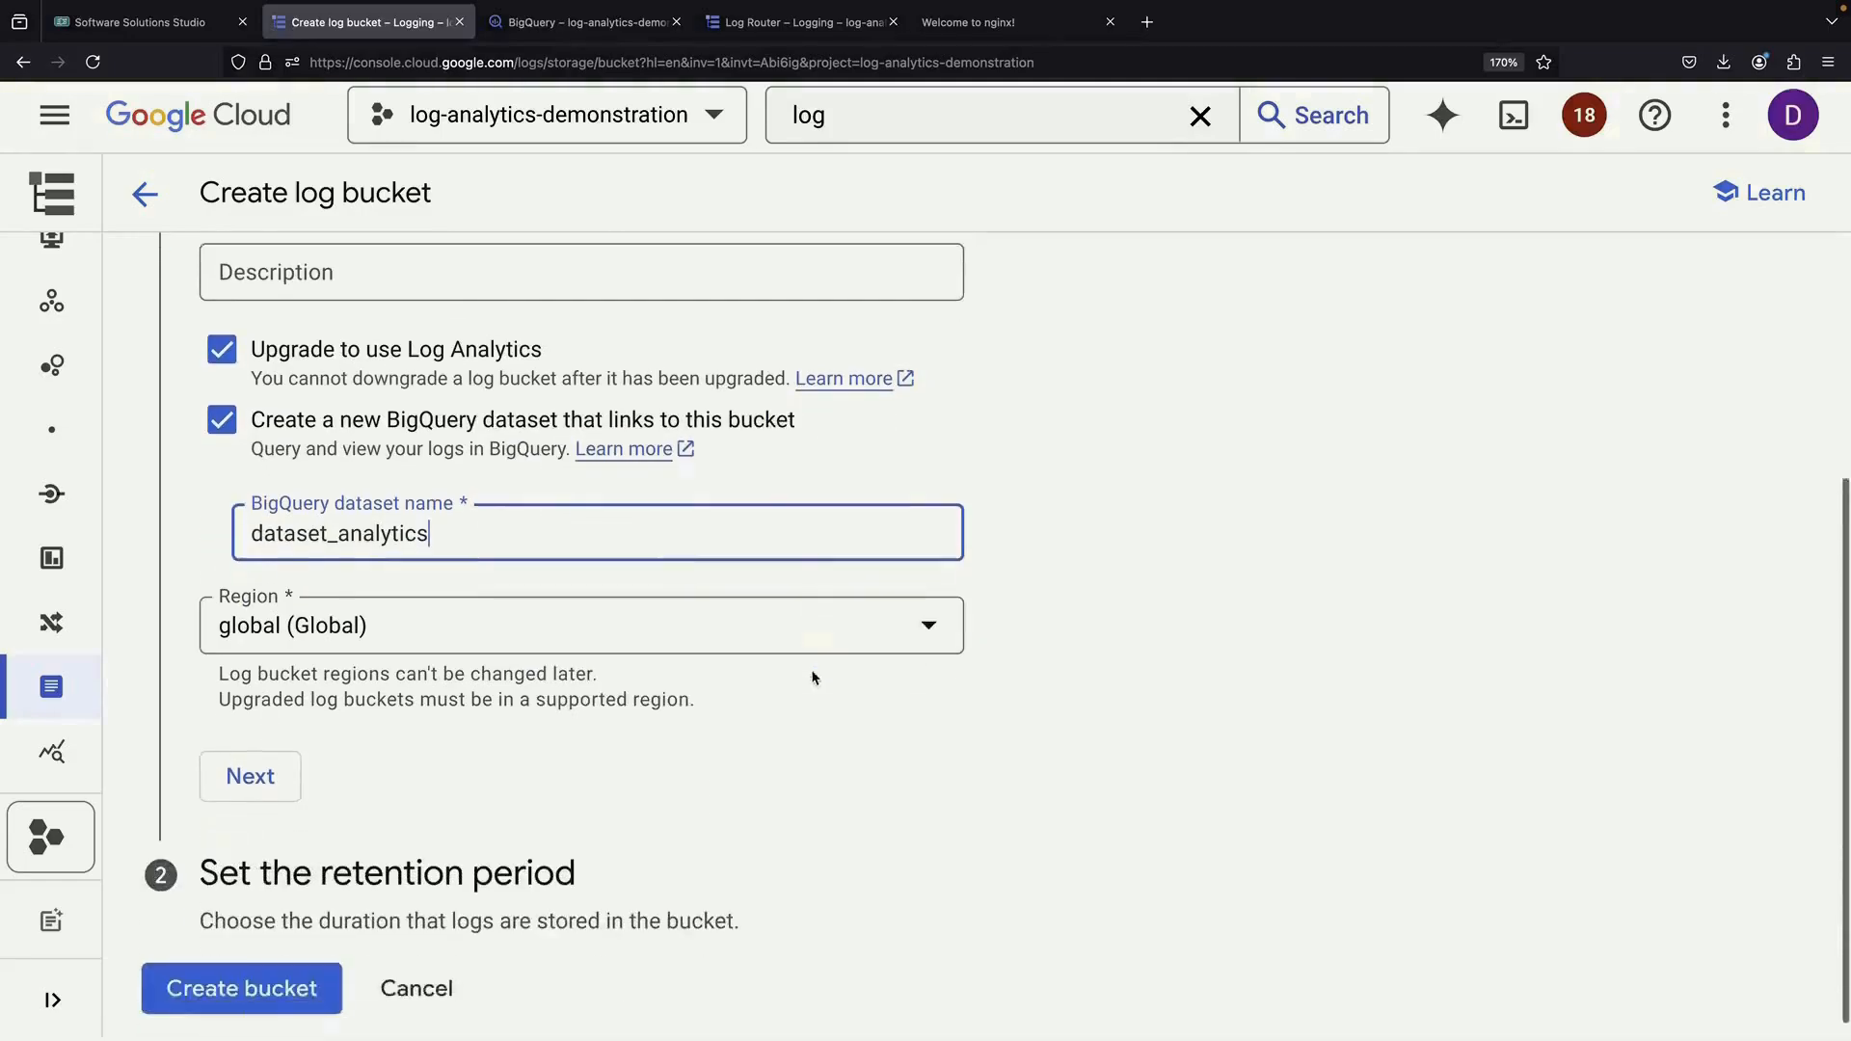
{"action": "left_click", "coordinate": [274, 747]}
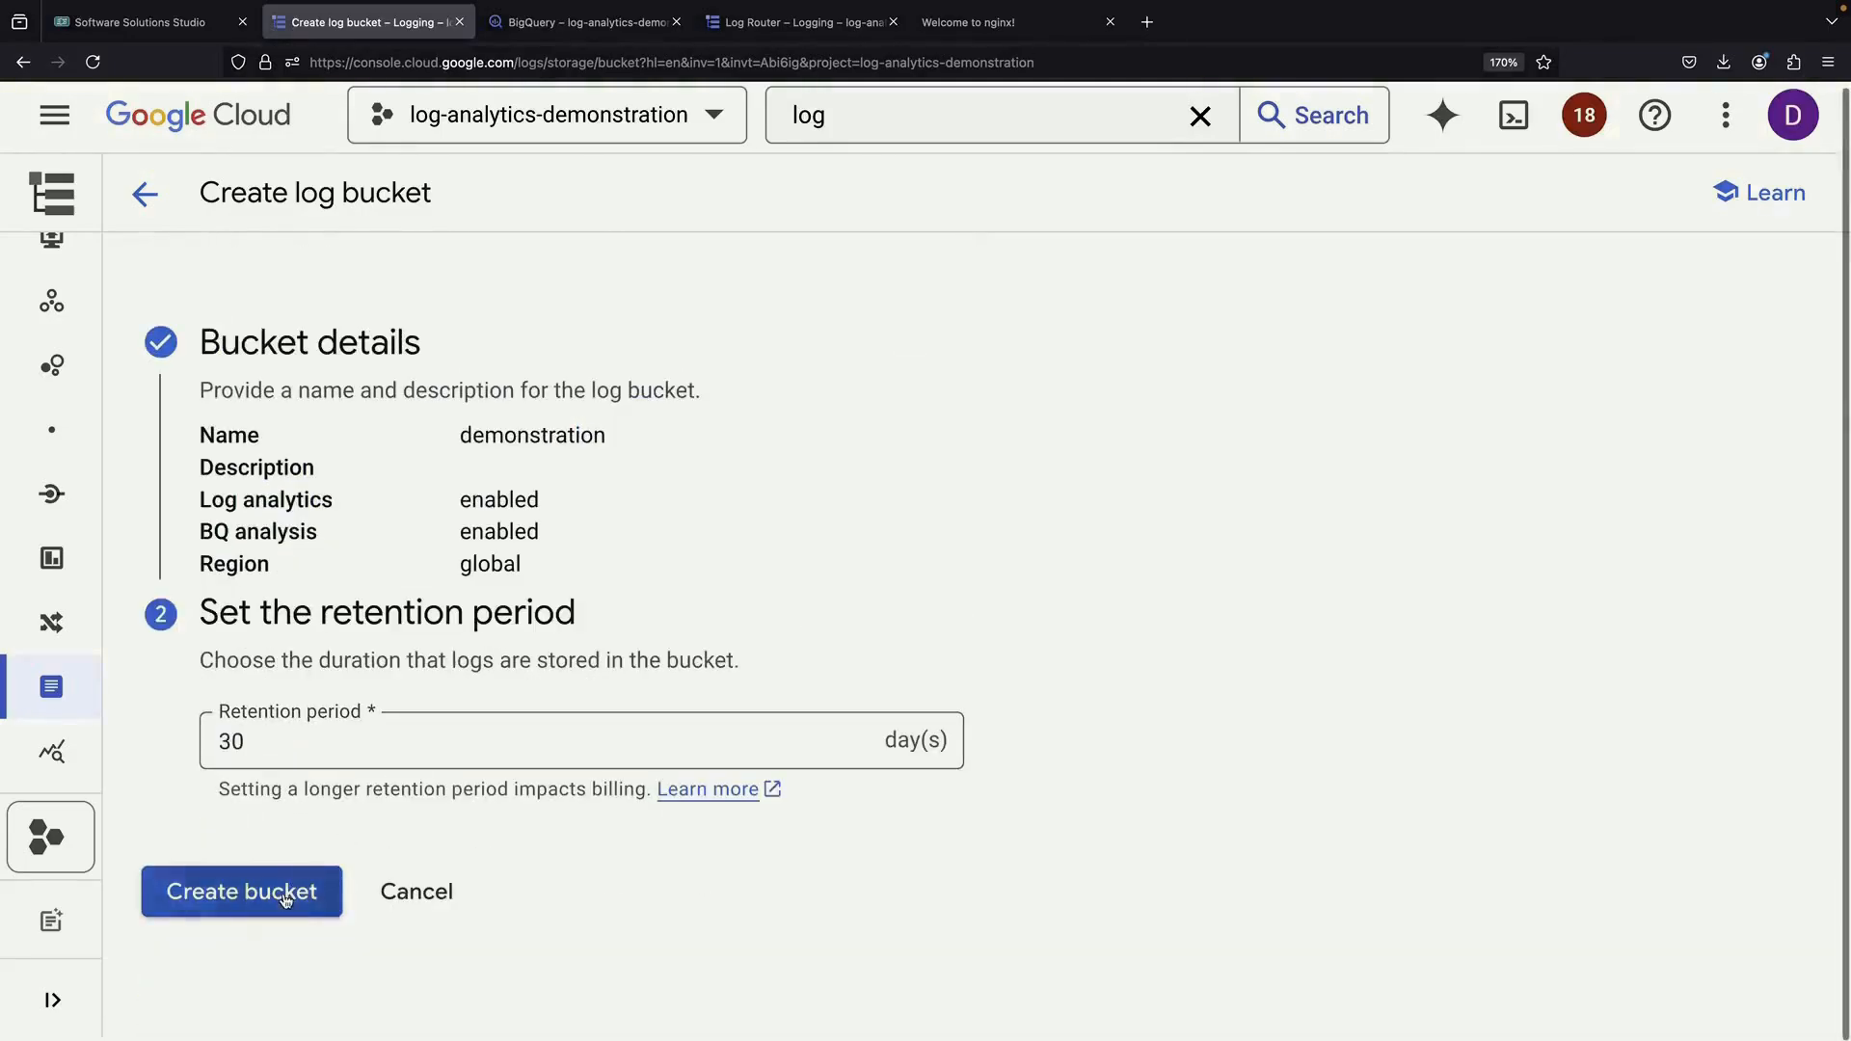
{"action": "left_click", "coordinate": [283, 896]}
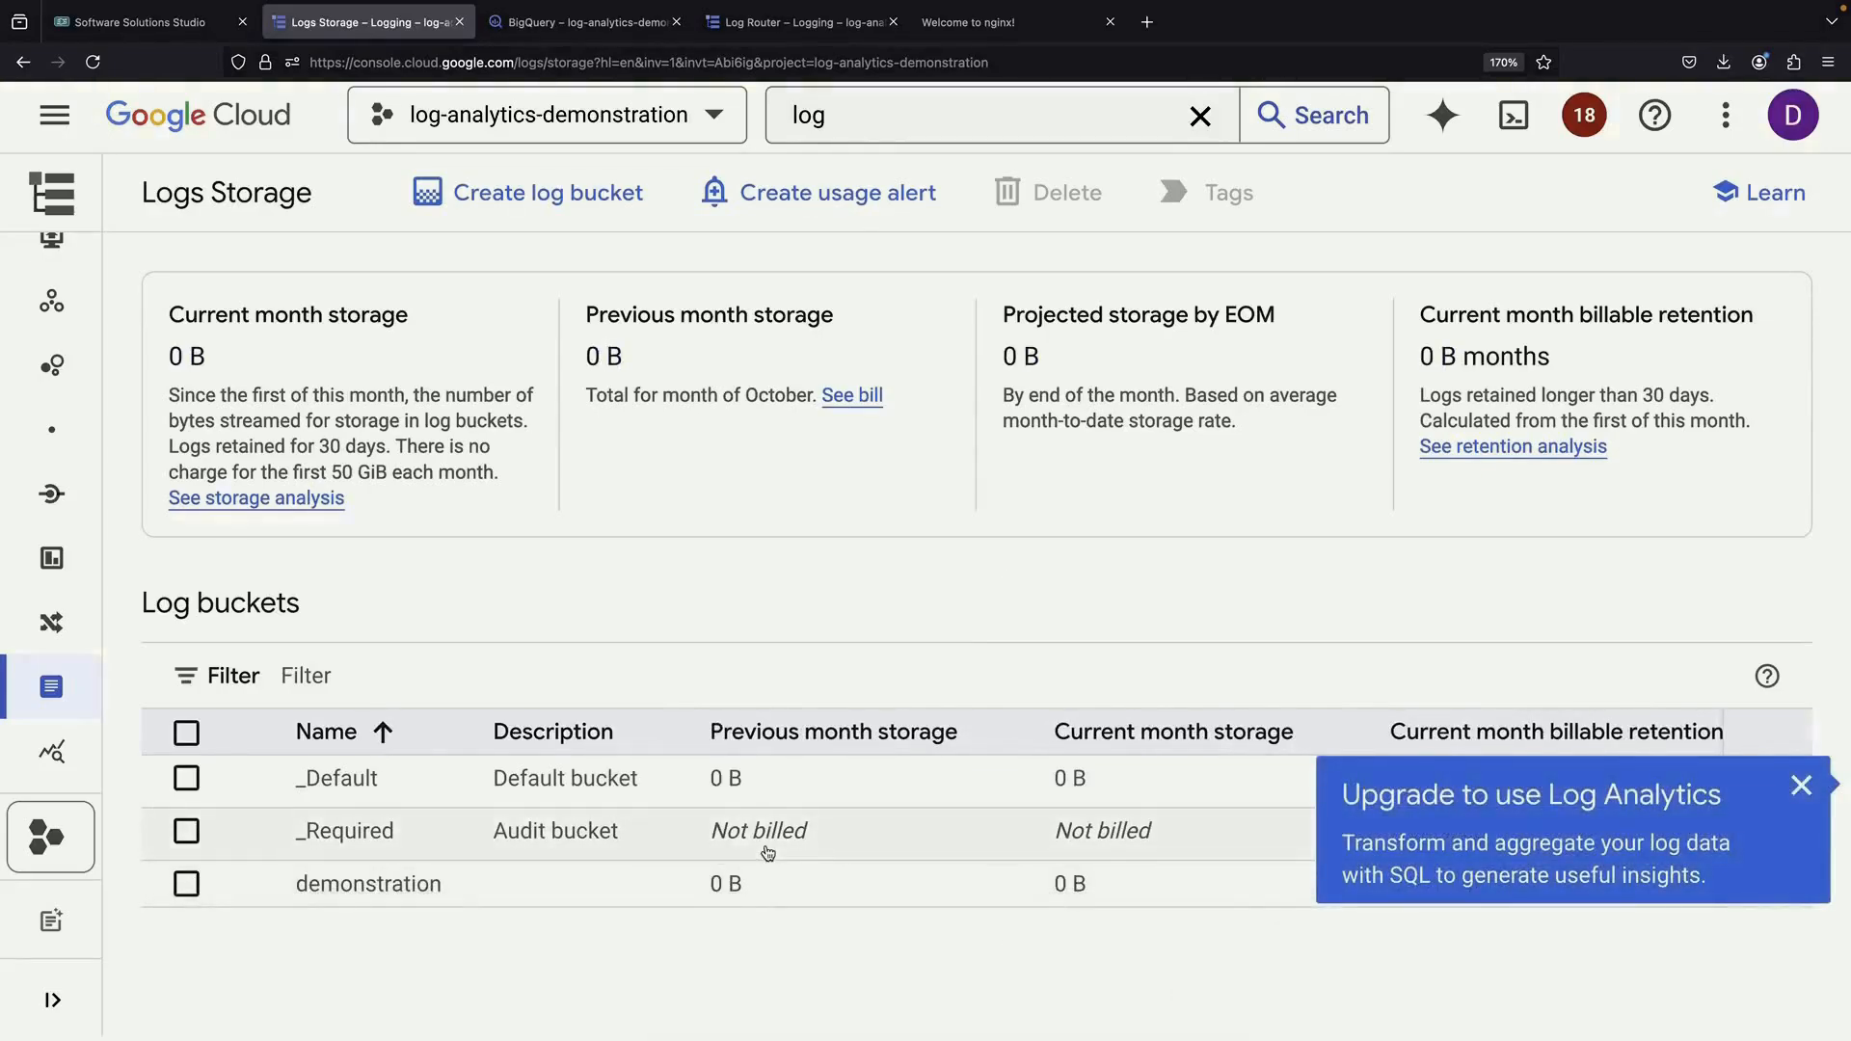
Inspect the demonstration bucket's edit settings and leave without changes
{"action": "left_click", "coordinate": [747, 881]}
{"action": "left_click", "coordinate": [1801, 786]}
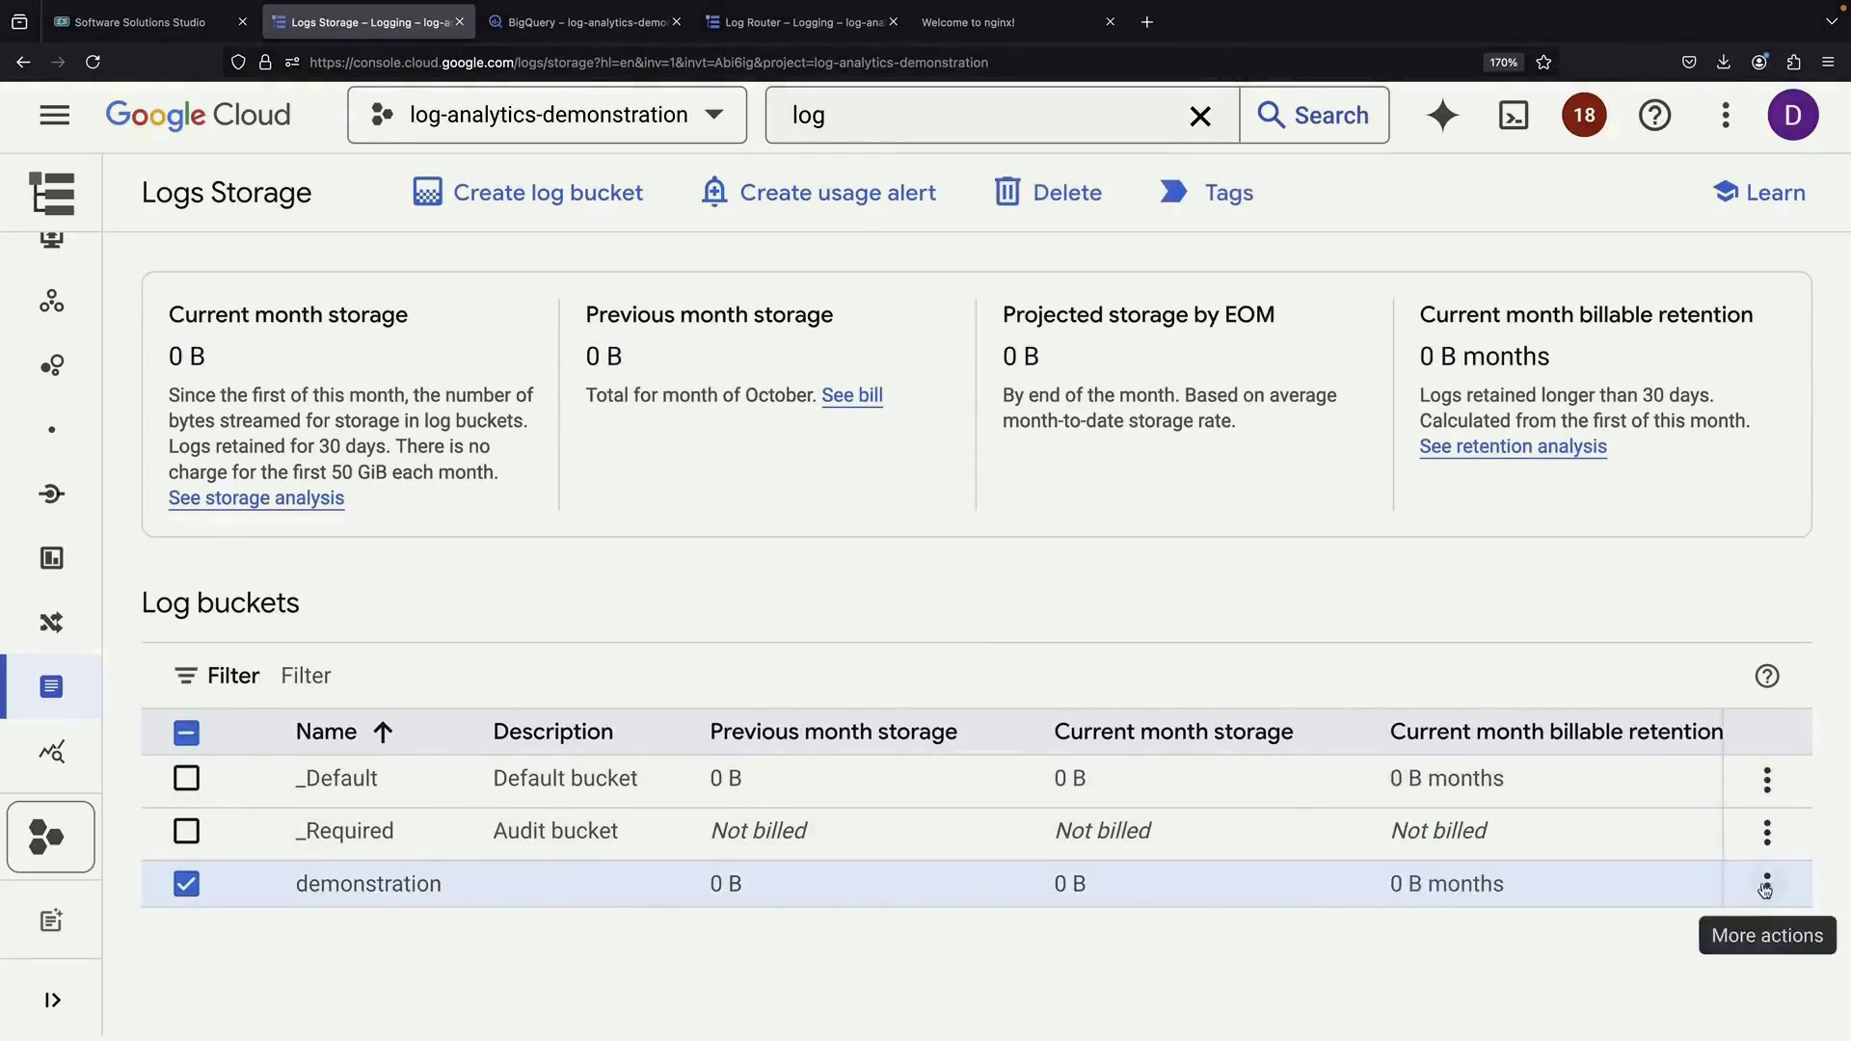
{"action": "left_click", "coordinate": [1767, 885]}
{"action": "left_click", "coordinate": [1576, 633]}
{"action": "scroll", "coordinate": [570, 813], "scroll_direction": "down", "scroll_amount": 8}
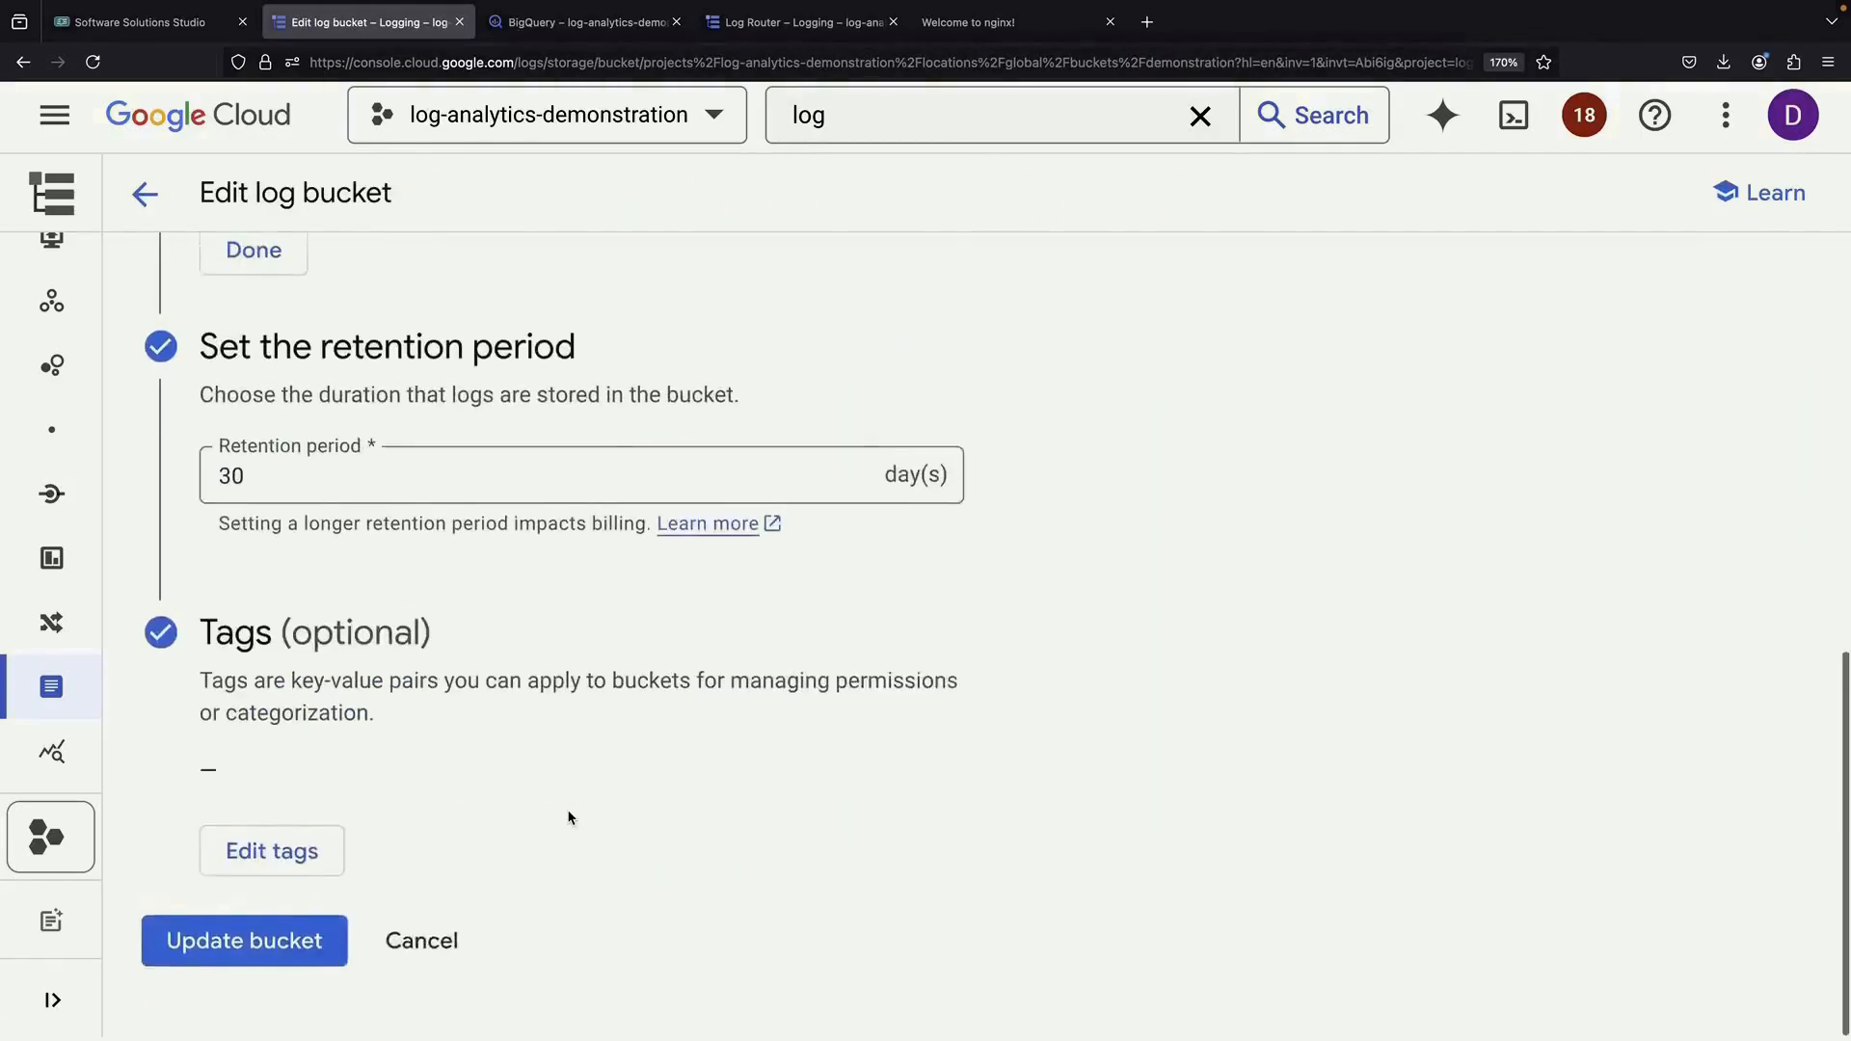
{"action": "scroll", "coordinate": [323, 545], "scroll_direction": "up", "scroll_amount": 5}
{"action": "left_click", "coordinate": [258, 702]}
{"action": "scroll", "coordinate": [270, 733], "scroll_direction": "down", "scroll_amount": 3}
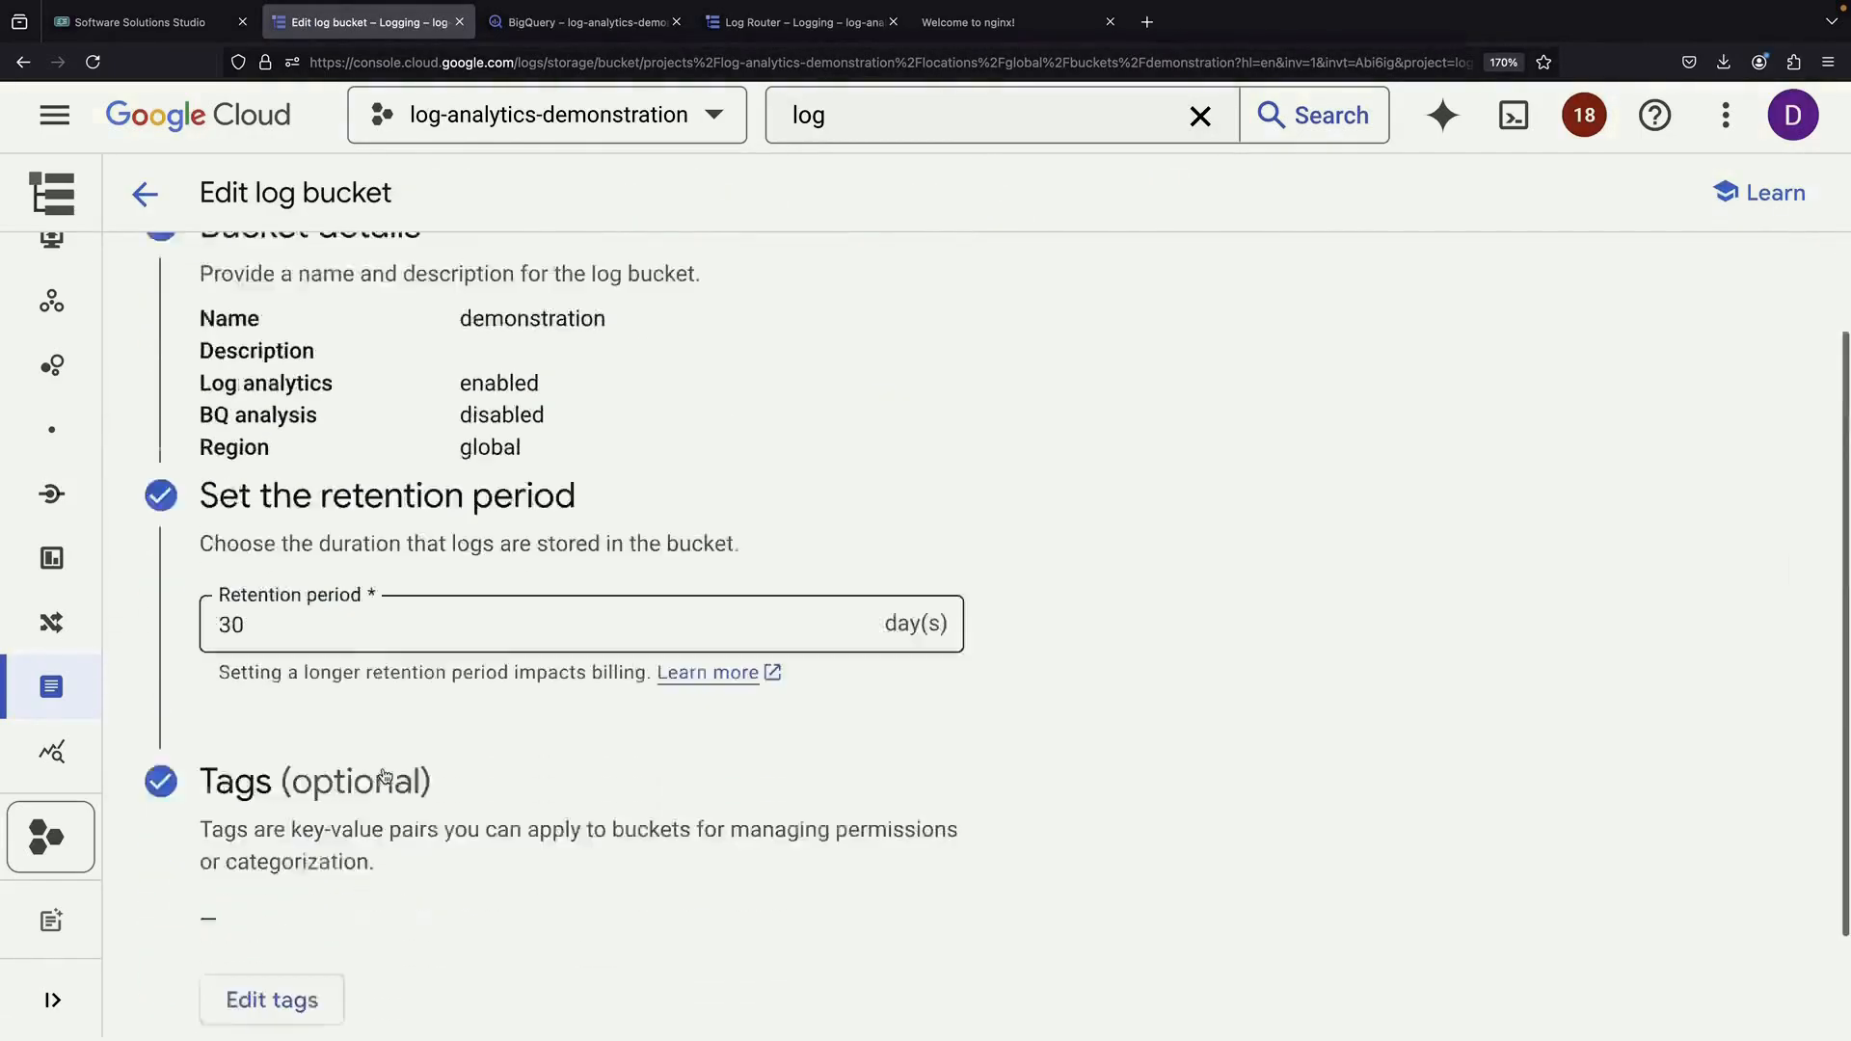
{"action": "left_click", "coordinate": [414, 976]}
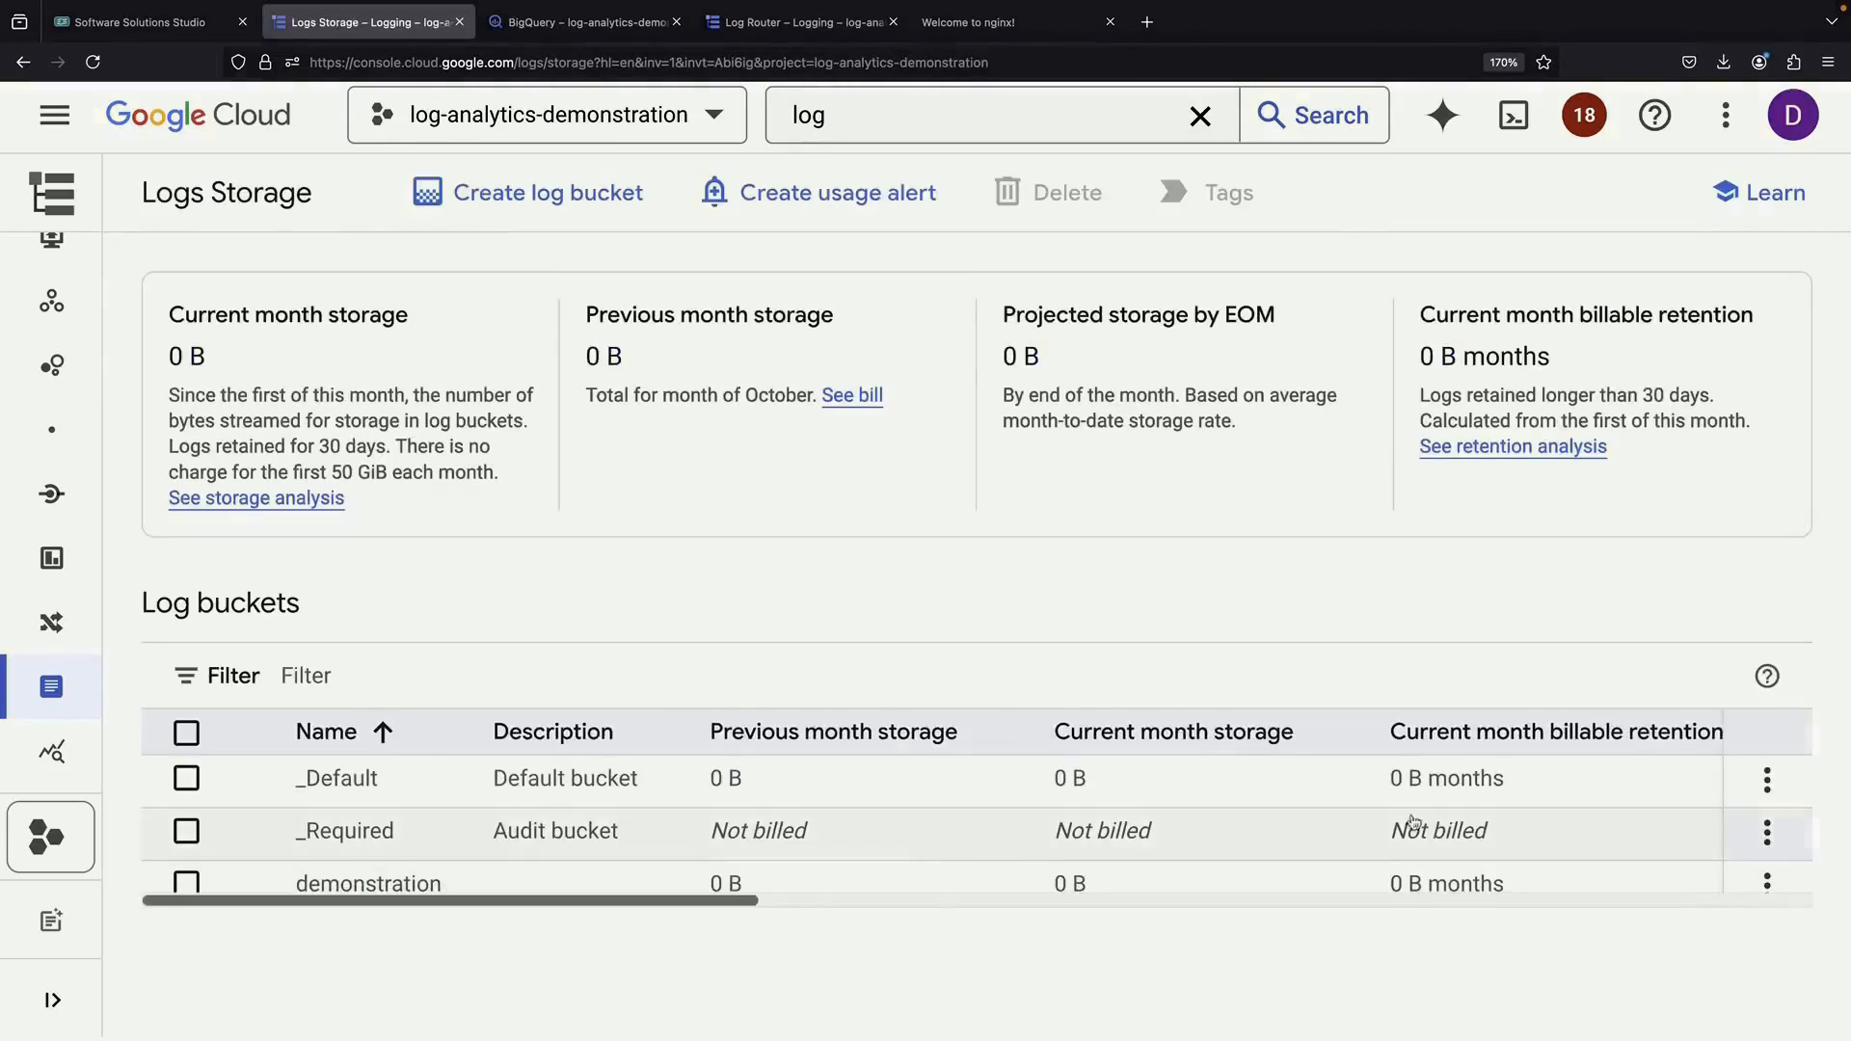
View the demonstration bucket's details summary, then go to the Log Router
{"action": "left_click", "coordinate": [1767, 885]}
{"action": "left_click", "coordinate": [1591, 570]}
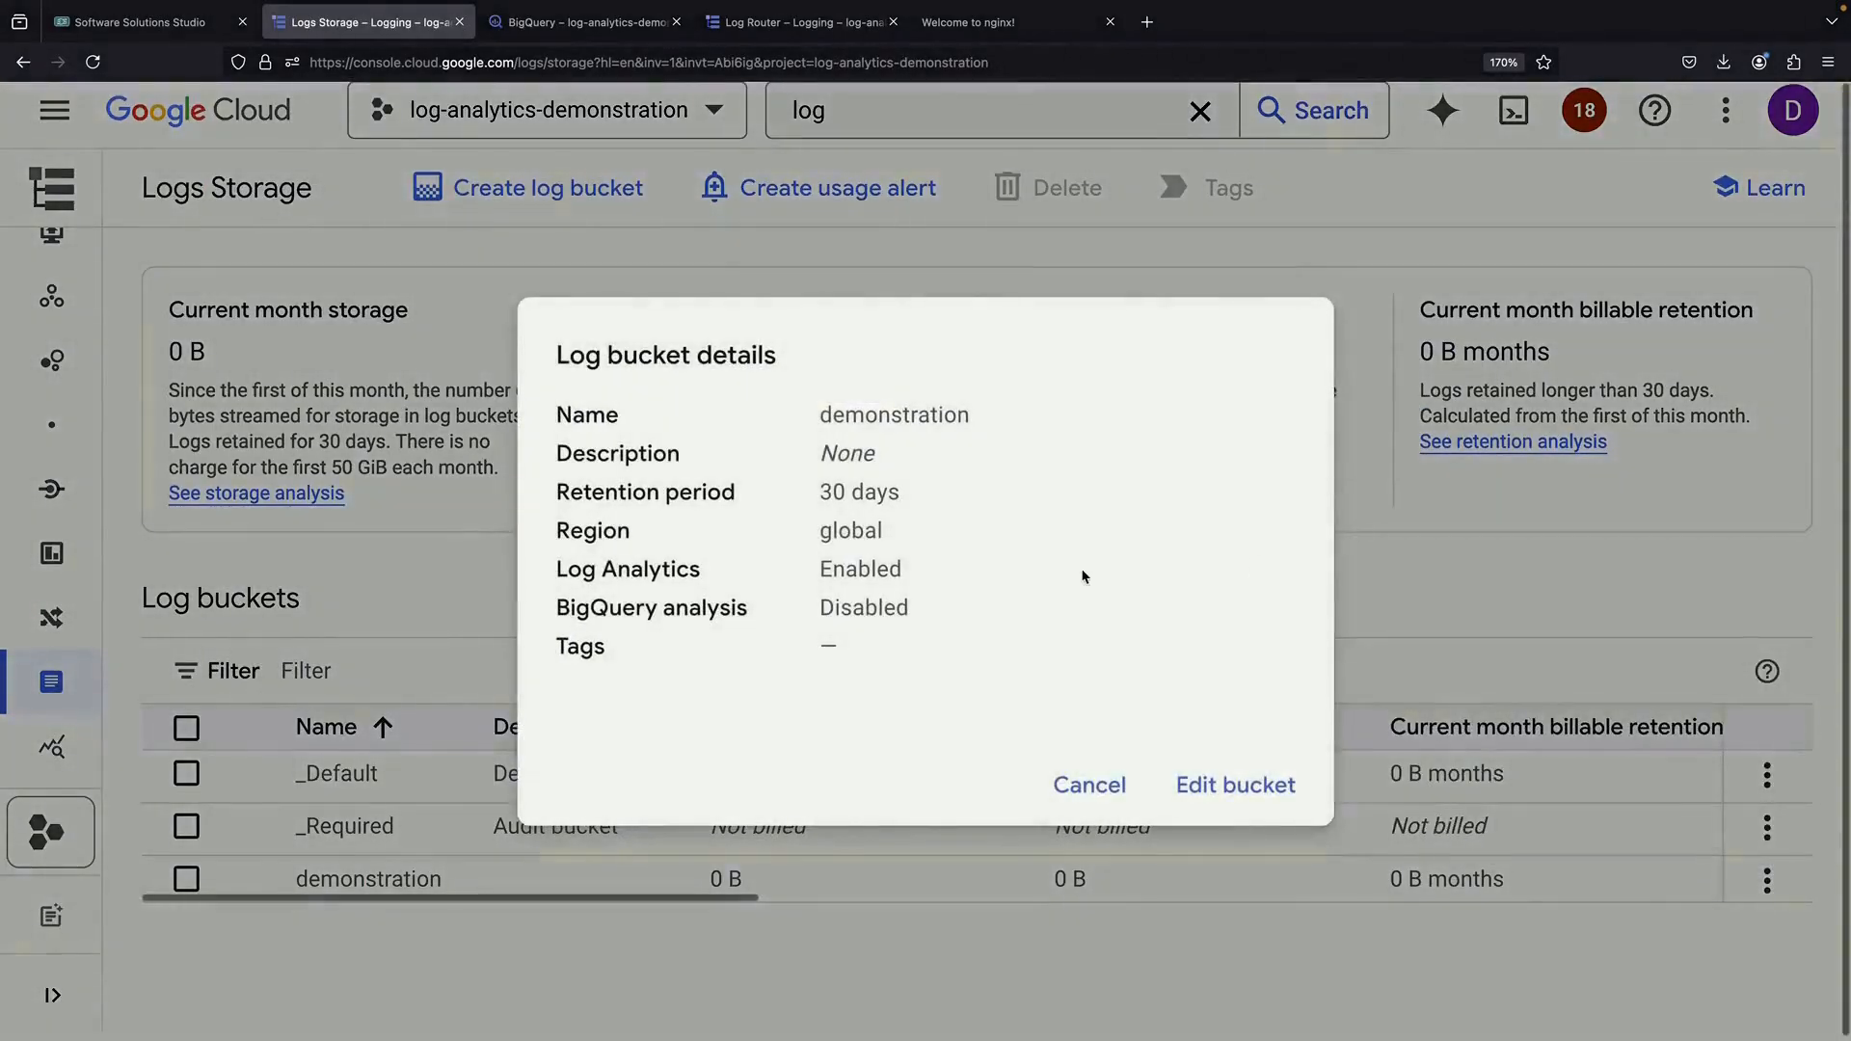
{"action": "left_click", "coordinate": [1084, 786]}
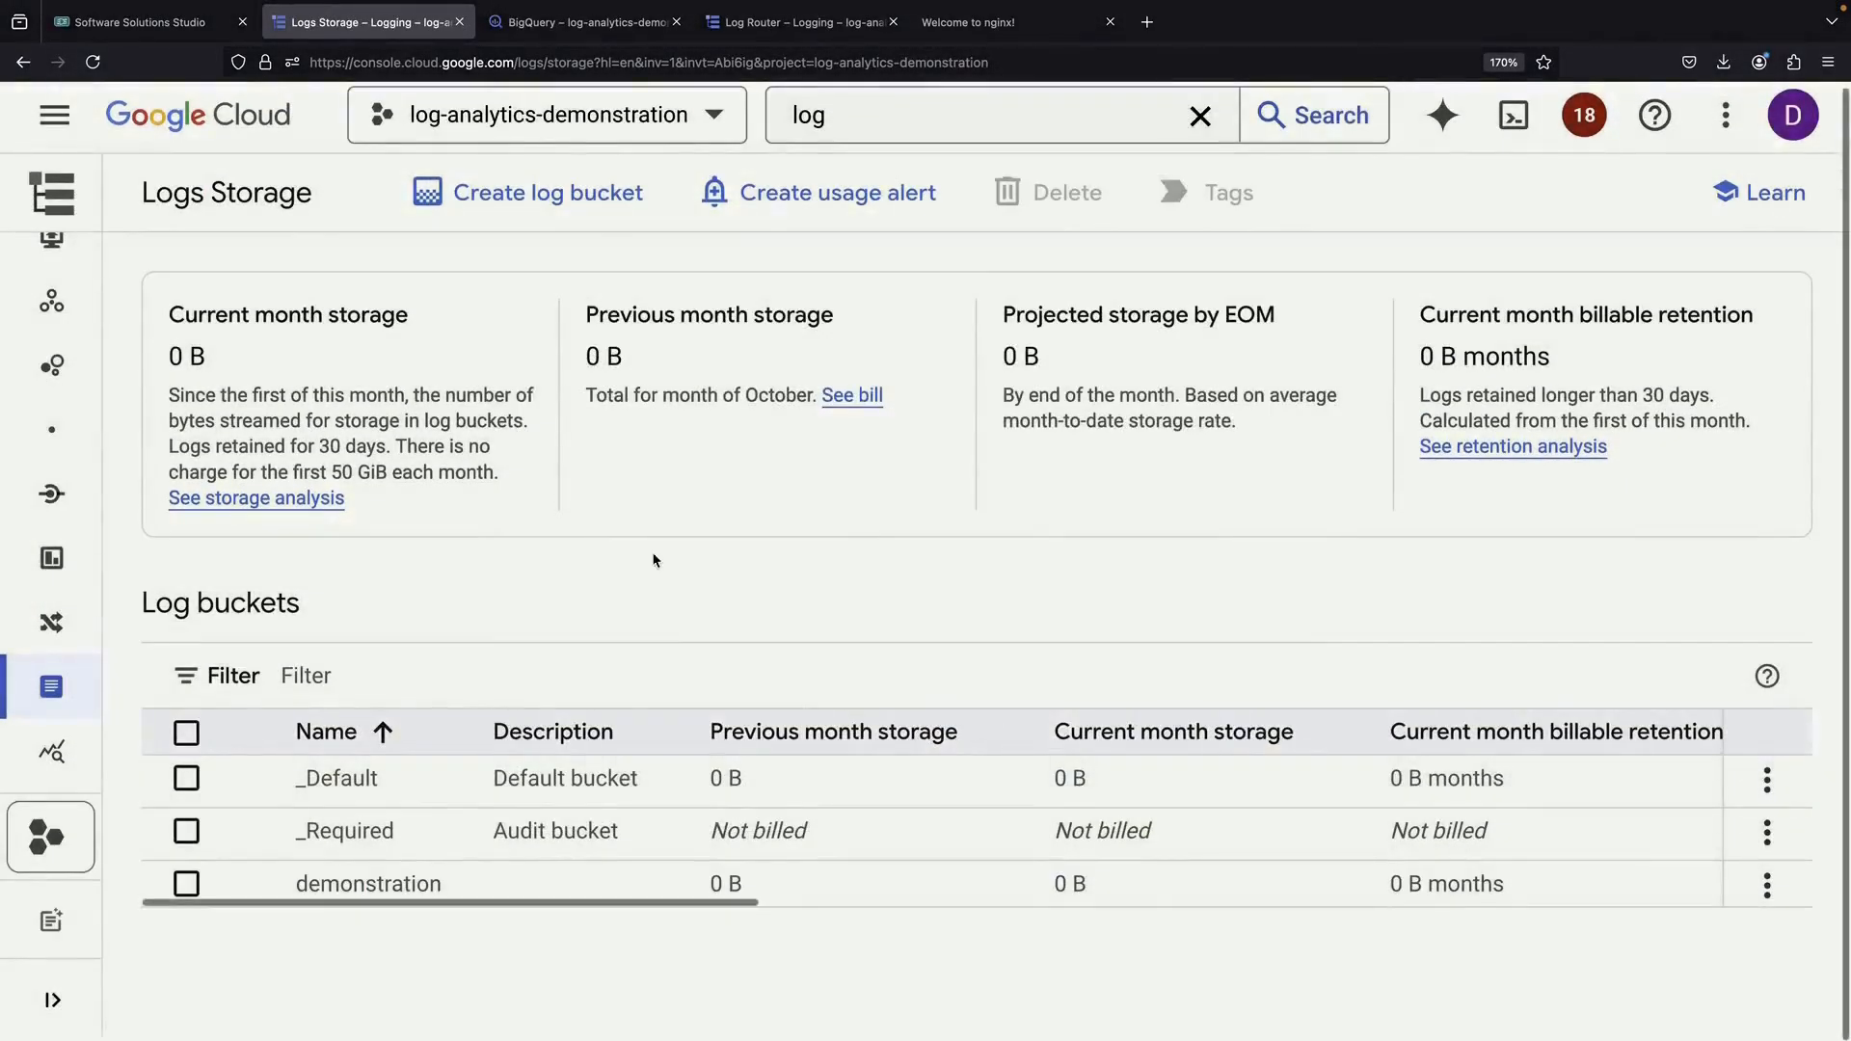
{"action": "left_click", "coordinate": [96, 625]}
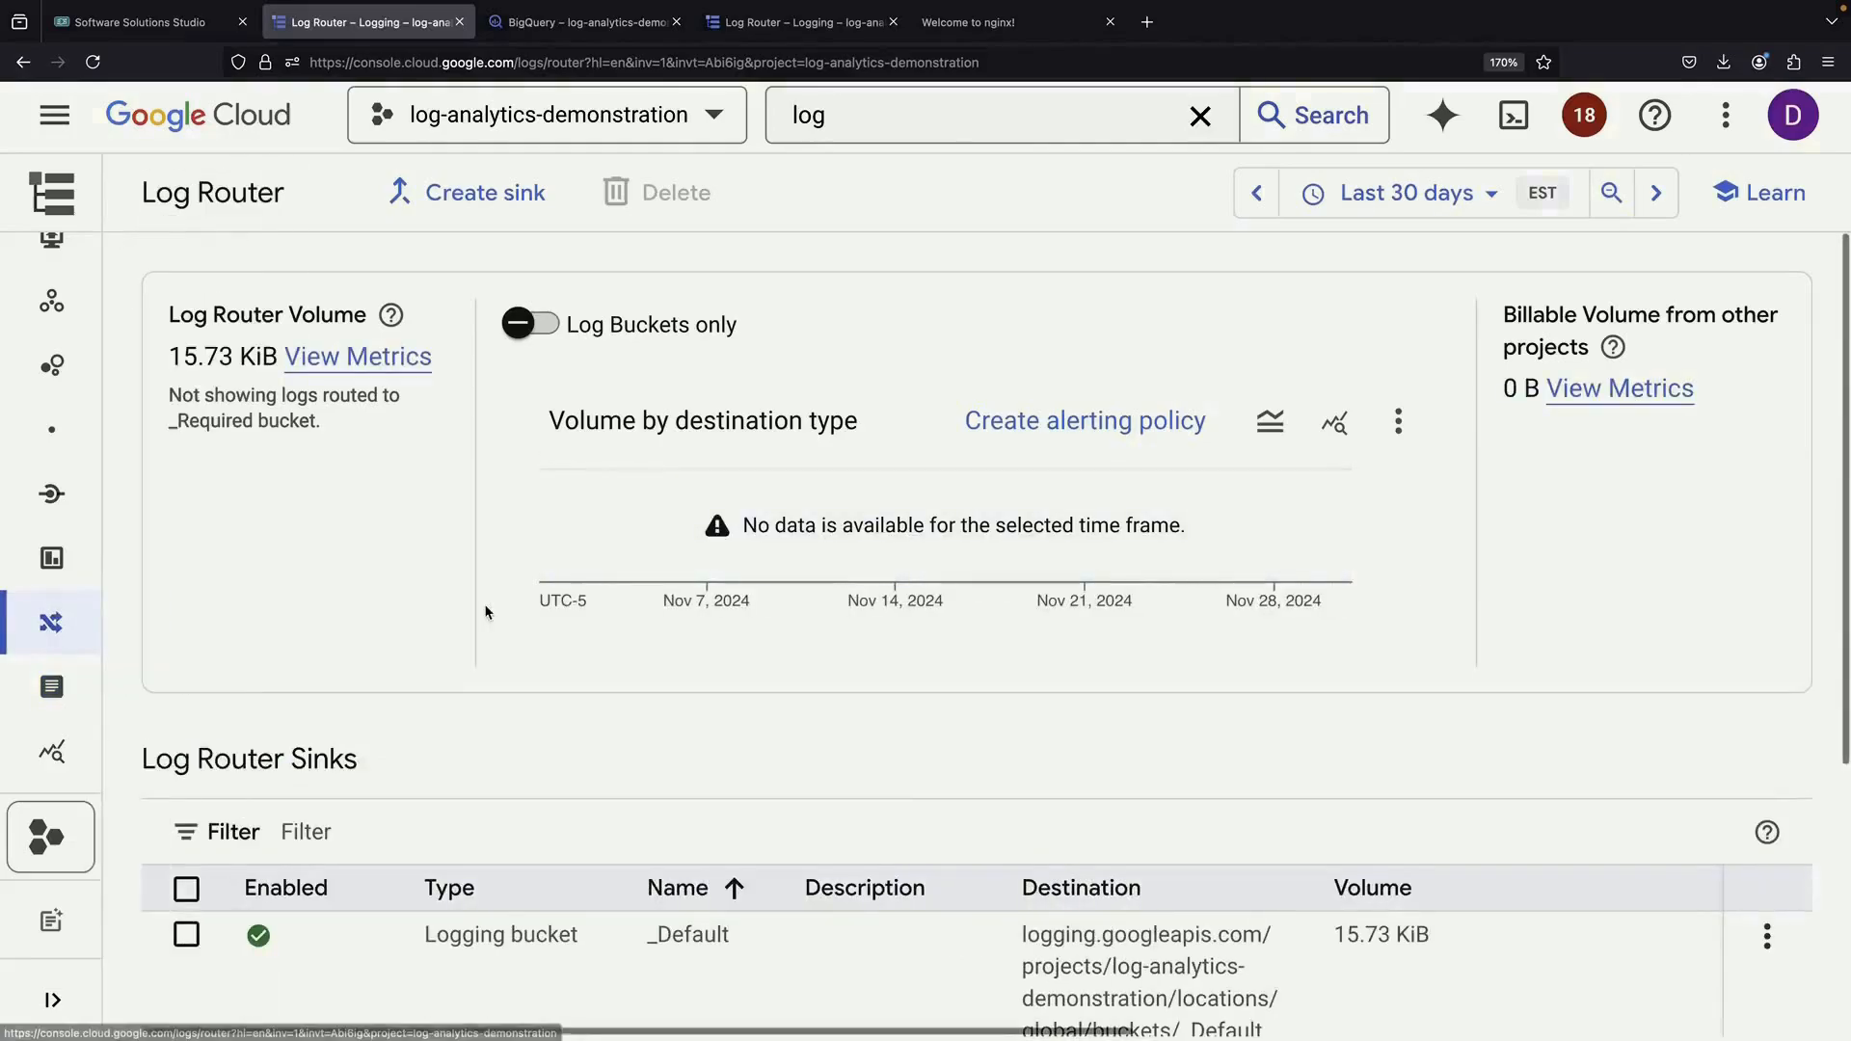
Create sink 'demonstration' routing all logs to the demonstration logging bucket
{"action": "scroll", "coordinate": [662, 766], "scroll_direction": "down", "scroll_amount": 3}
{"action": "scroll", "coordinate": [727, 701], "scroll_direction": "up", "scroll_amount": 3}
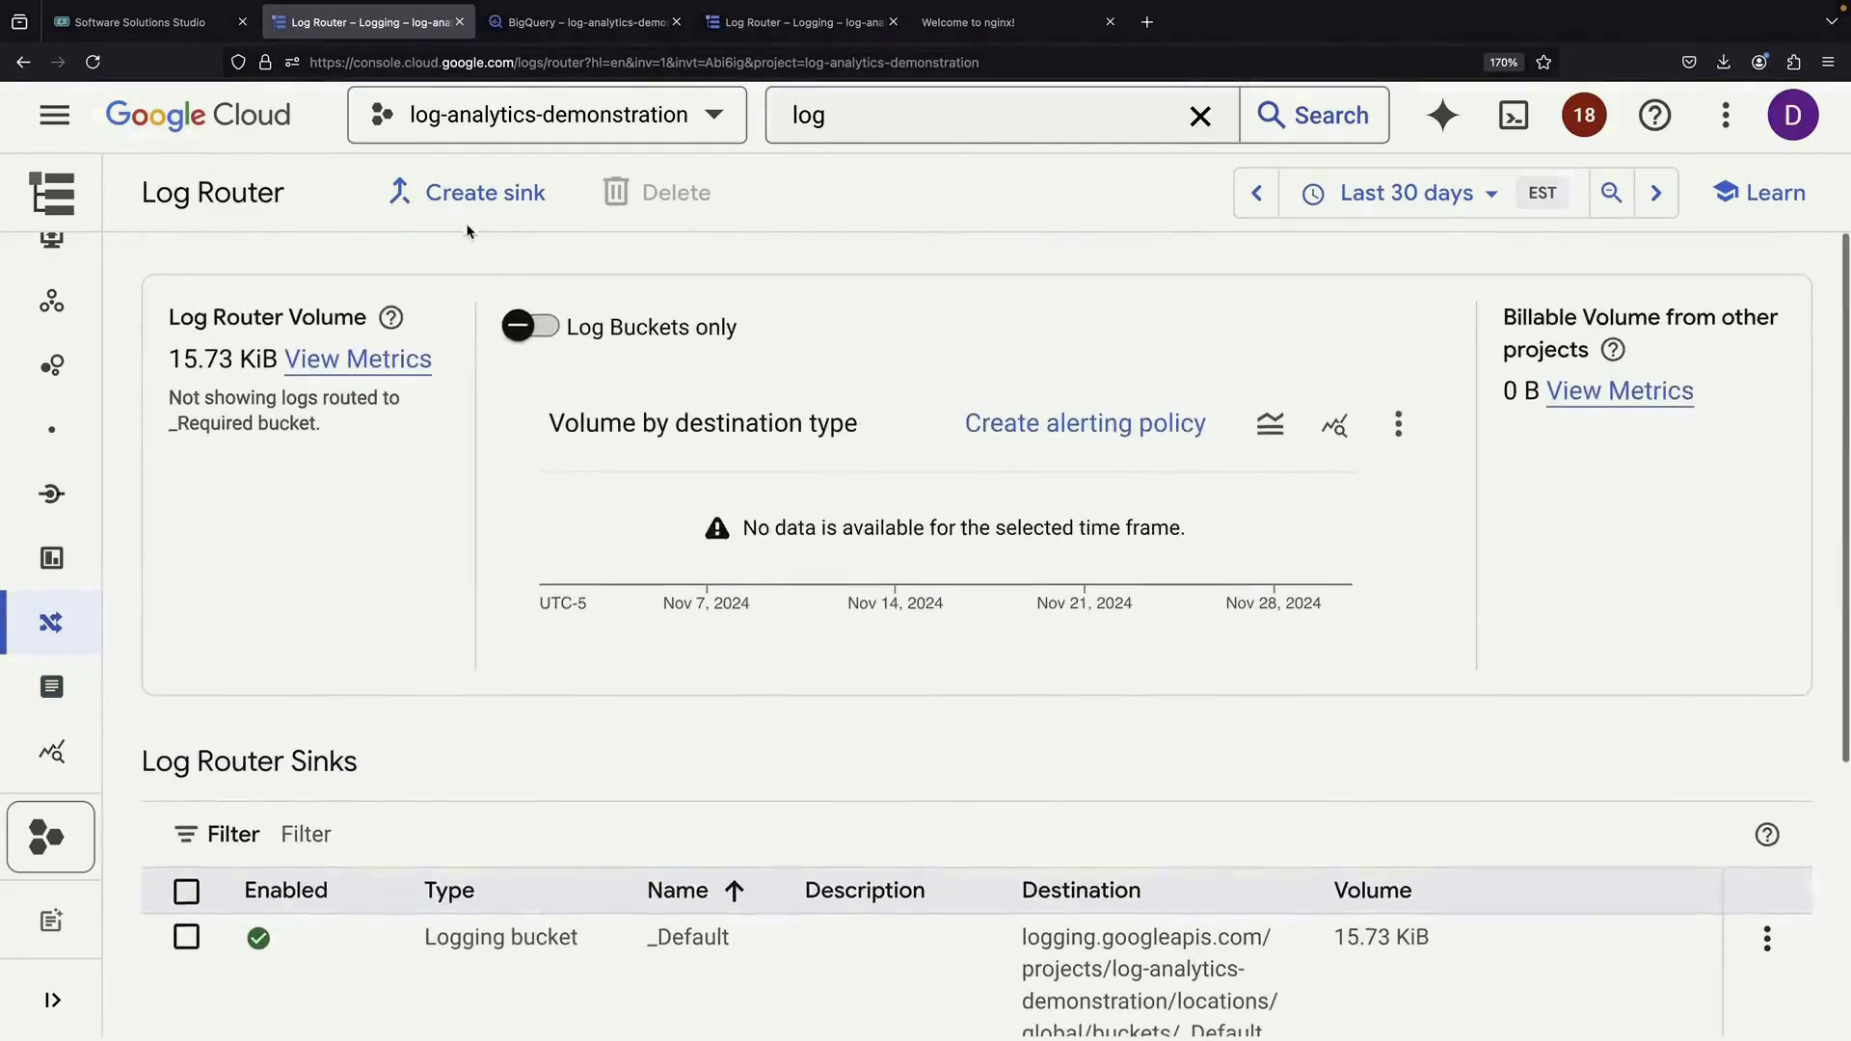
{"action": "left_click", "coordinate": [460, 193]}
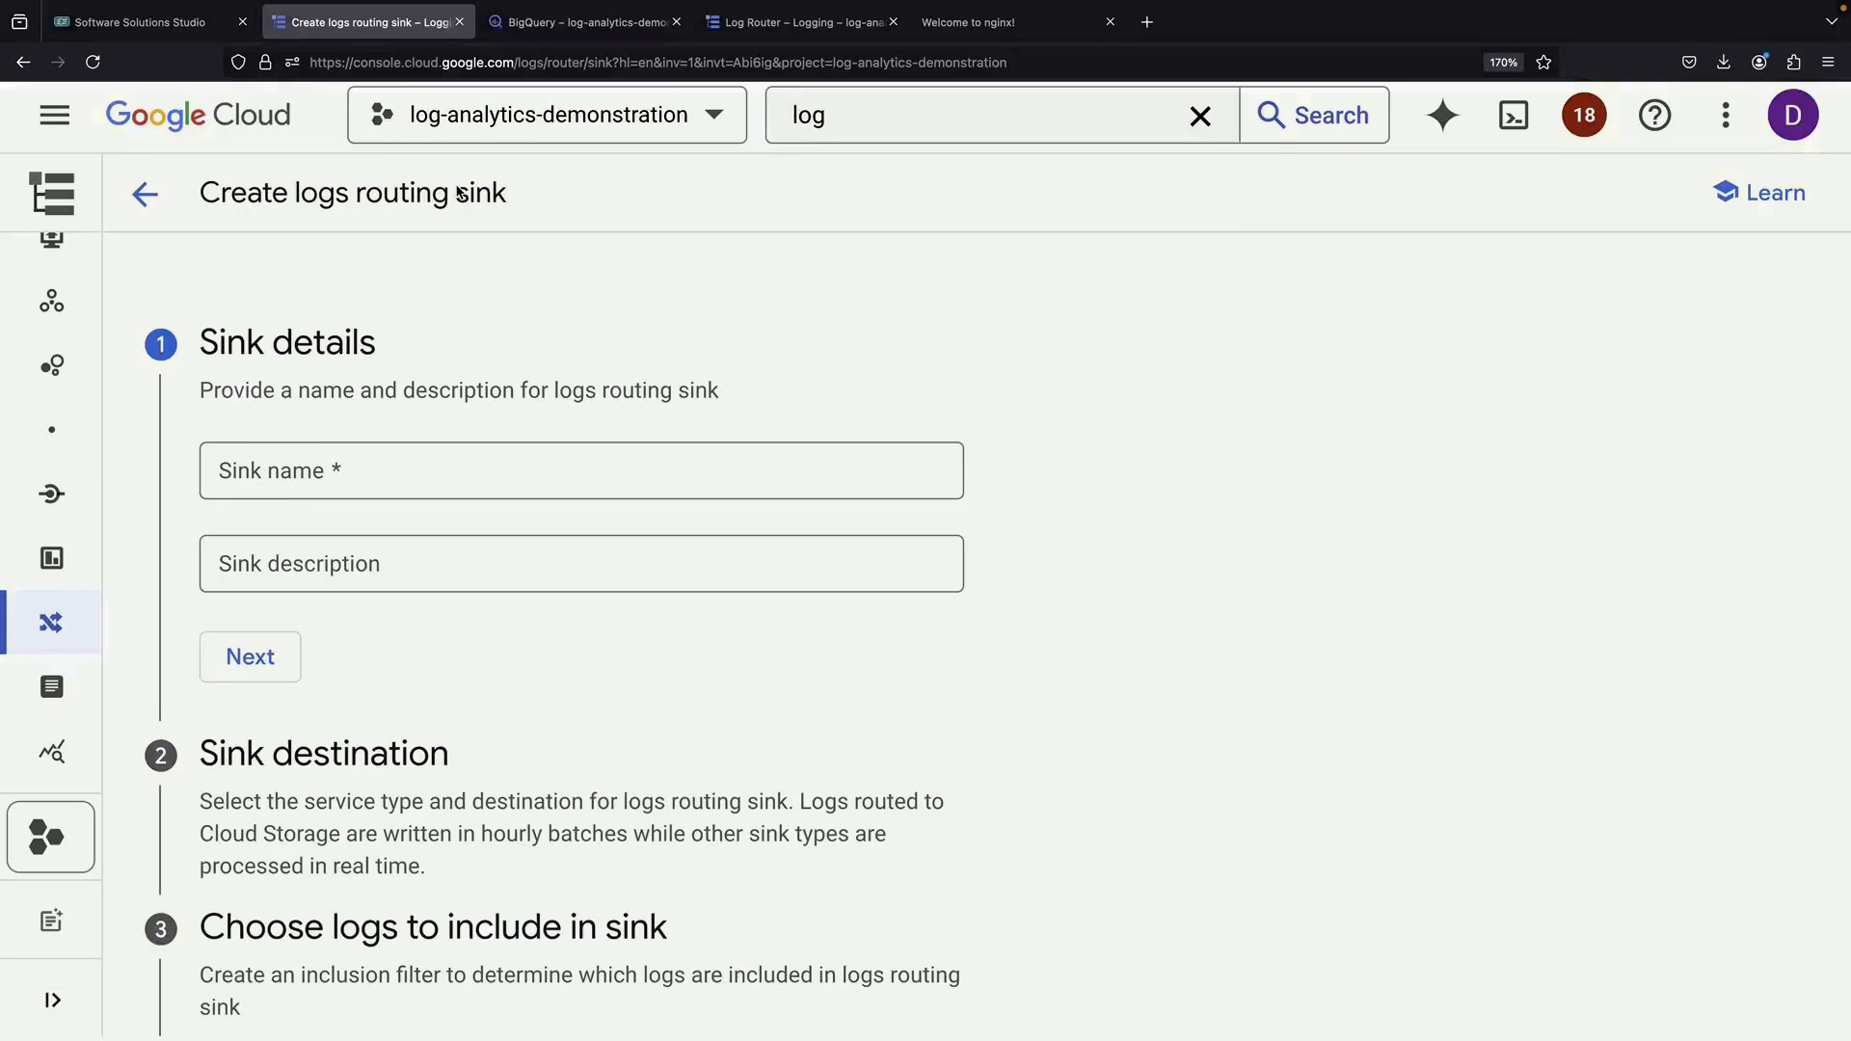
{"action": "left_click", "coordinate": [425, 474]}
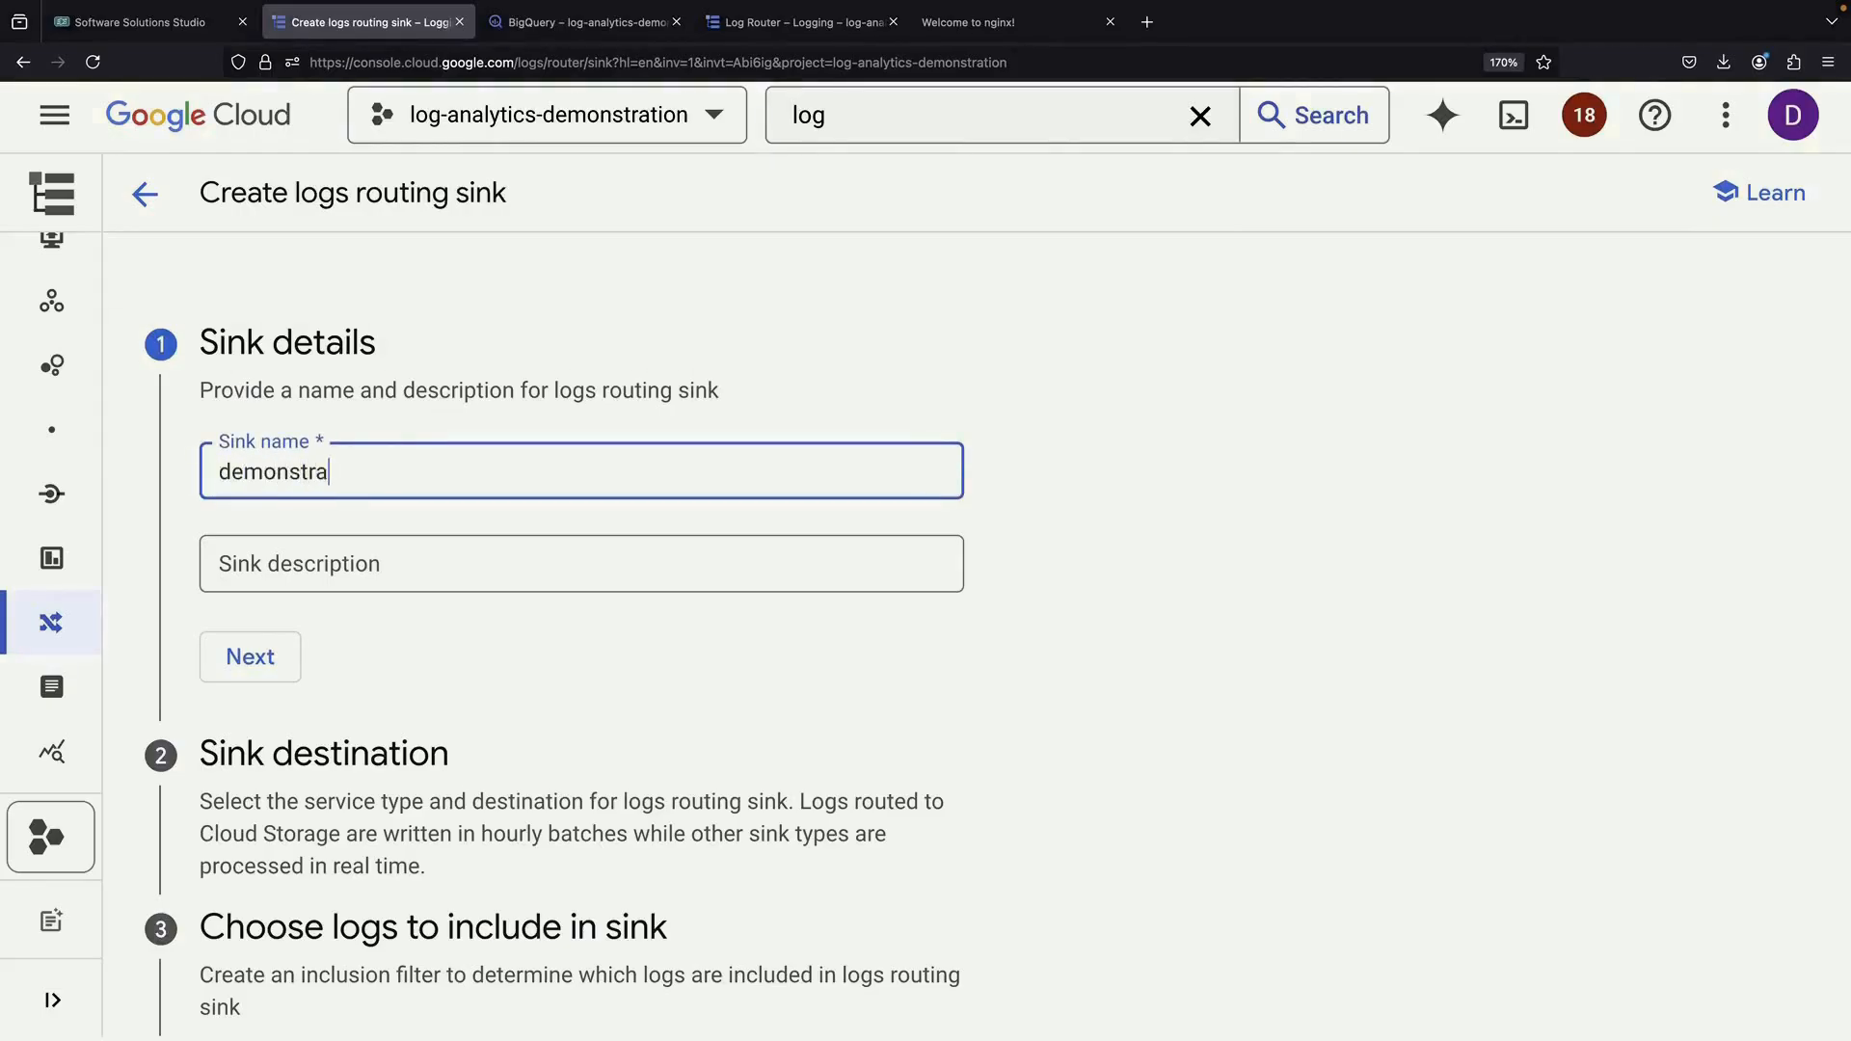
{"action": "left_click", "coordinate": [281, 658]}
{"action": "left_click", "coordinate": [350, 714]}
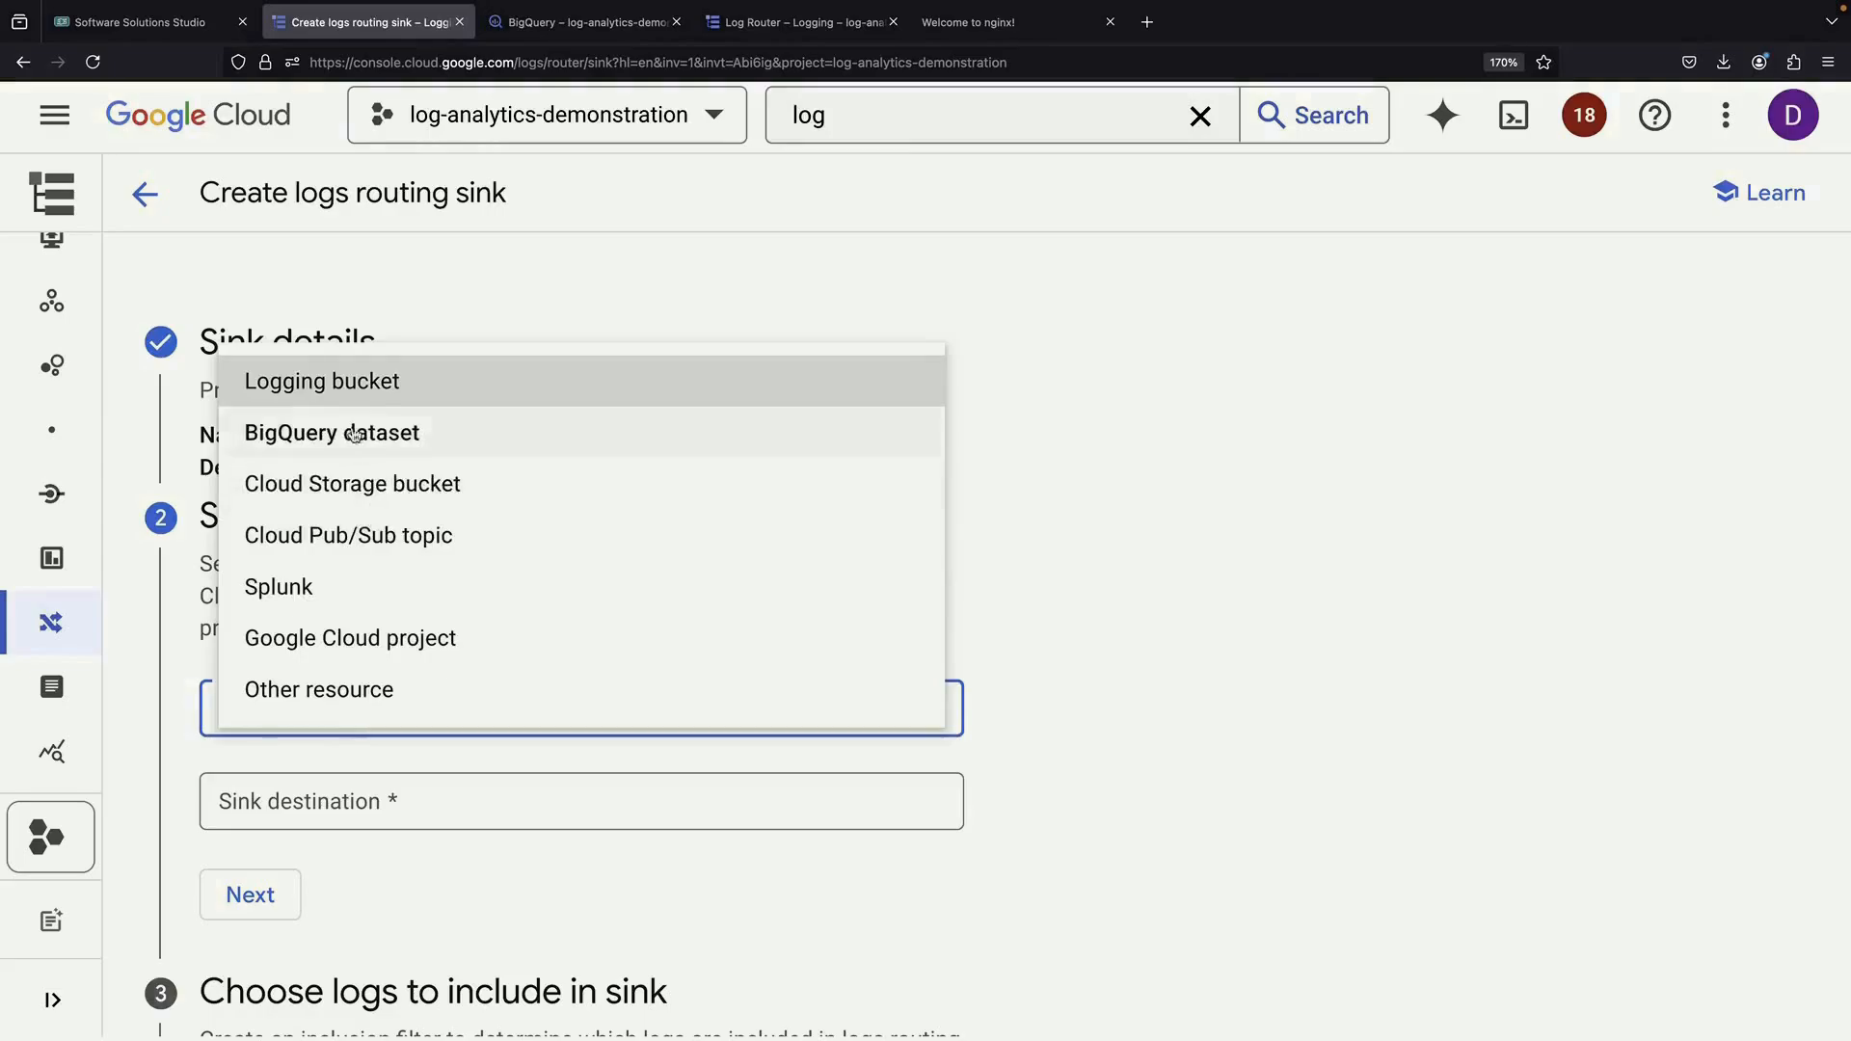
{"action": "left_click", "coordinate": [350, 383]}
{"action": "left_click", "coordinate": [345, 796]}
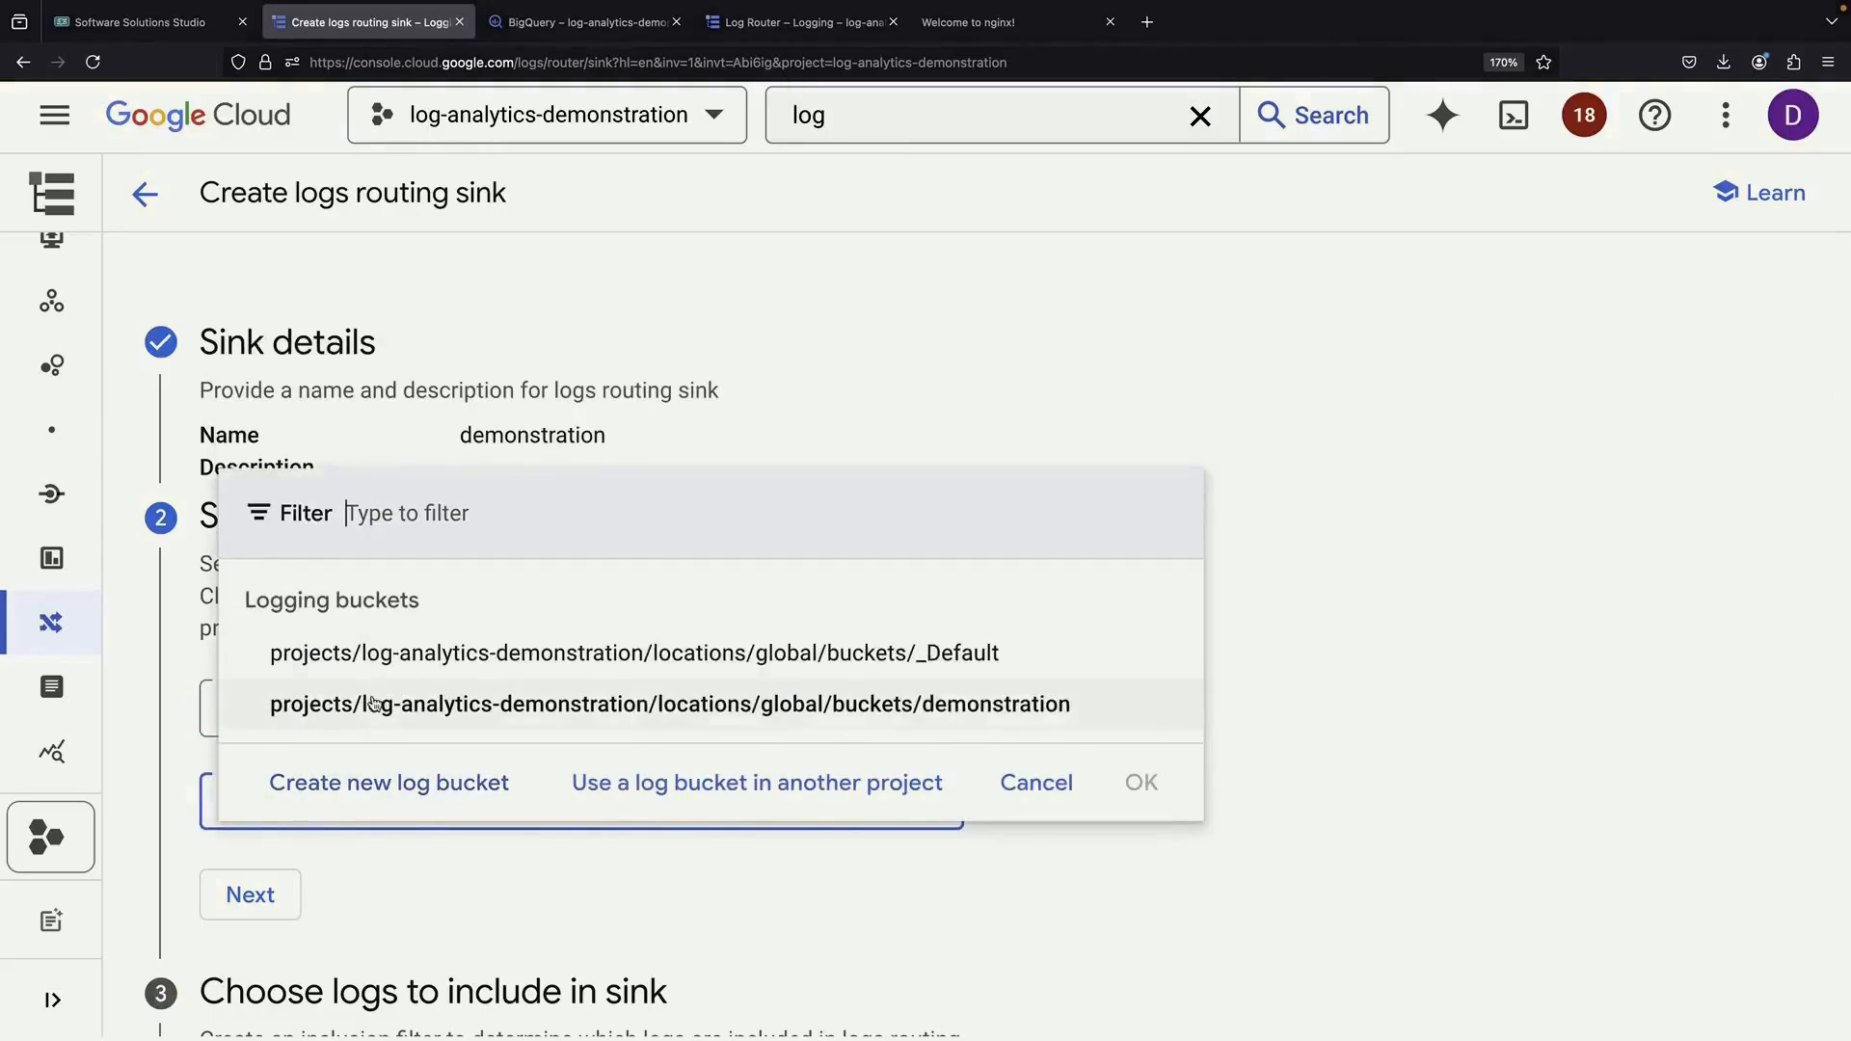
{"action": "left_click", "coordinate": [434, 703]}
{"action": "left_click", "coordinate": [253, 873]}
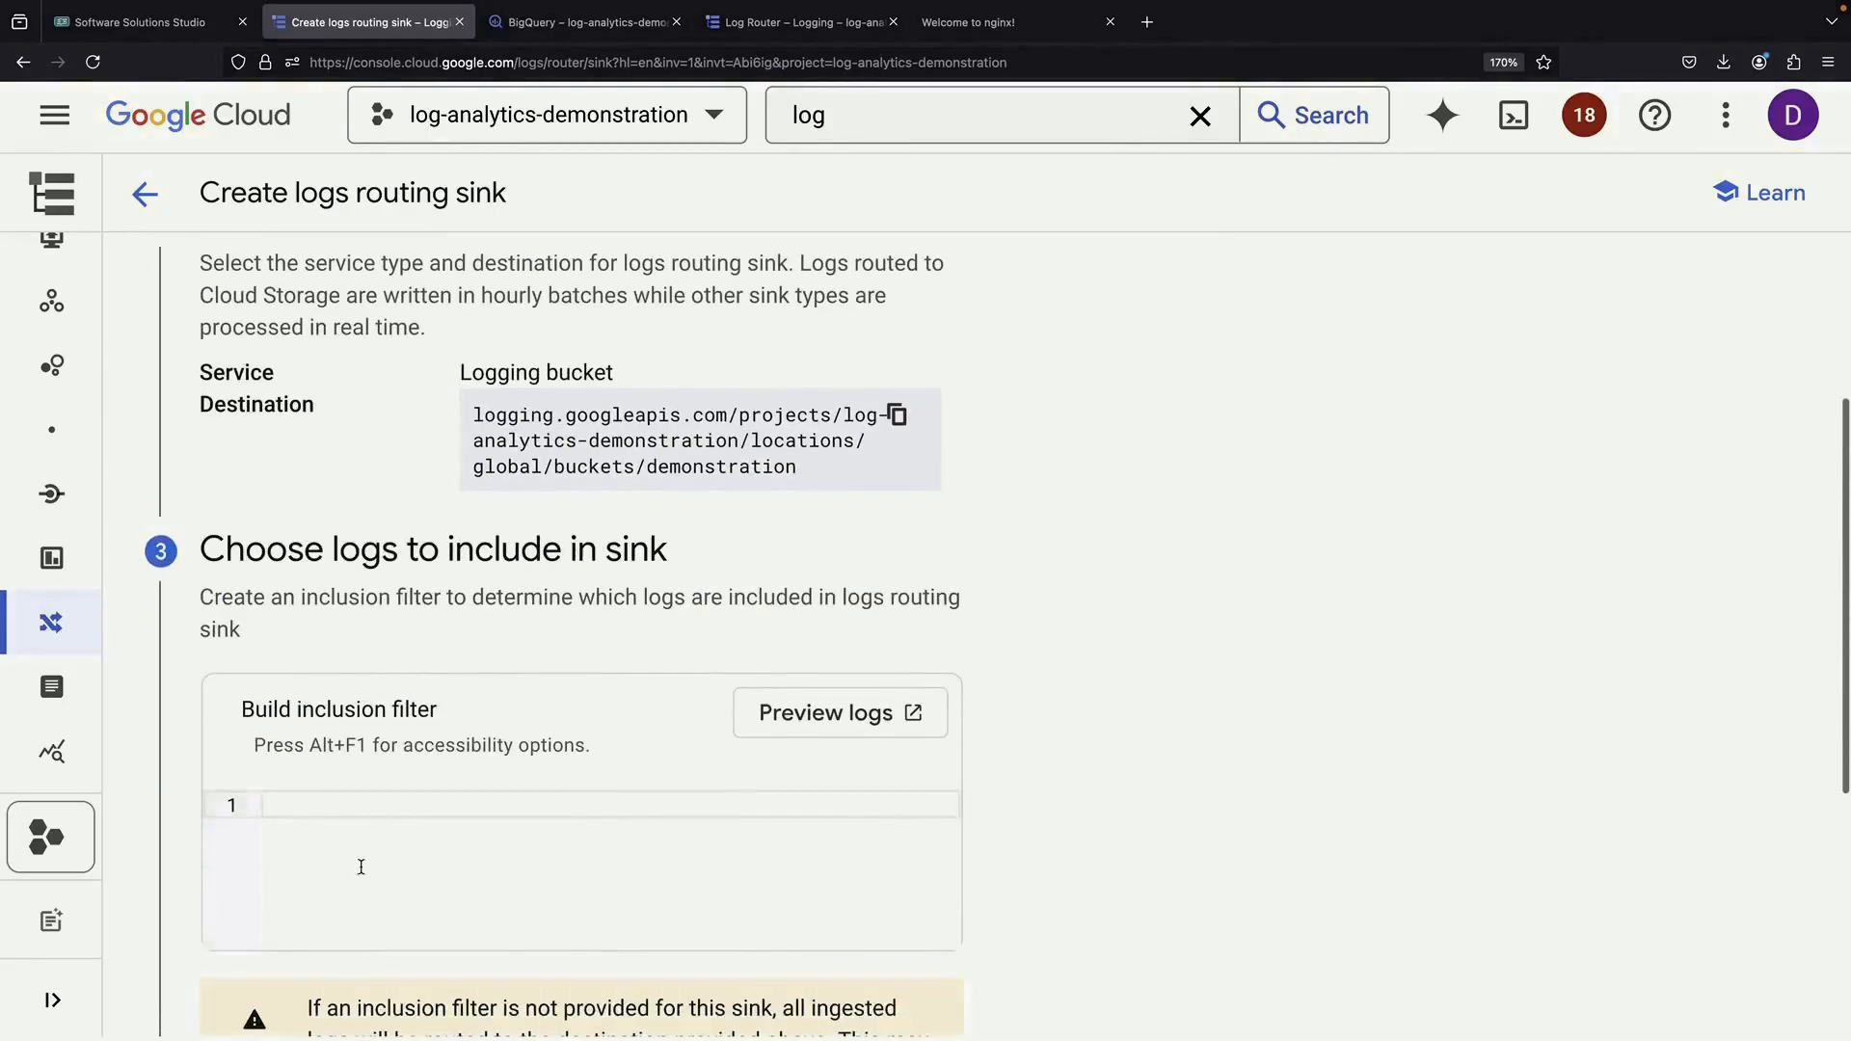
{"action": "scroll", "coordinate": [1083, 888], "scroll_direction": "down", "scroll_amount": 5}
{"action": "left_click", "coordinate": [255, 971]}
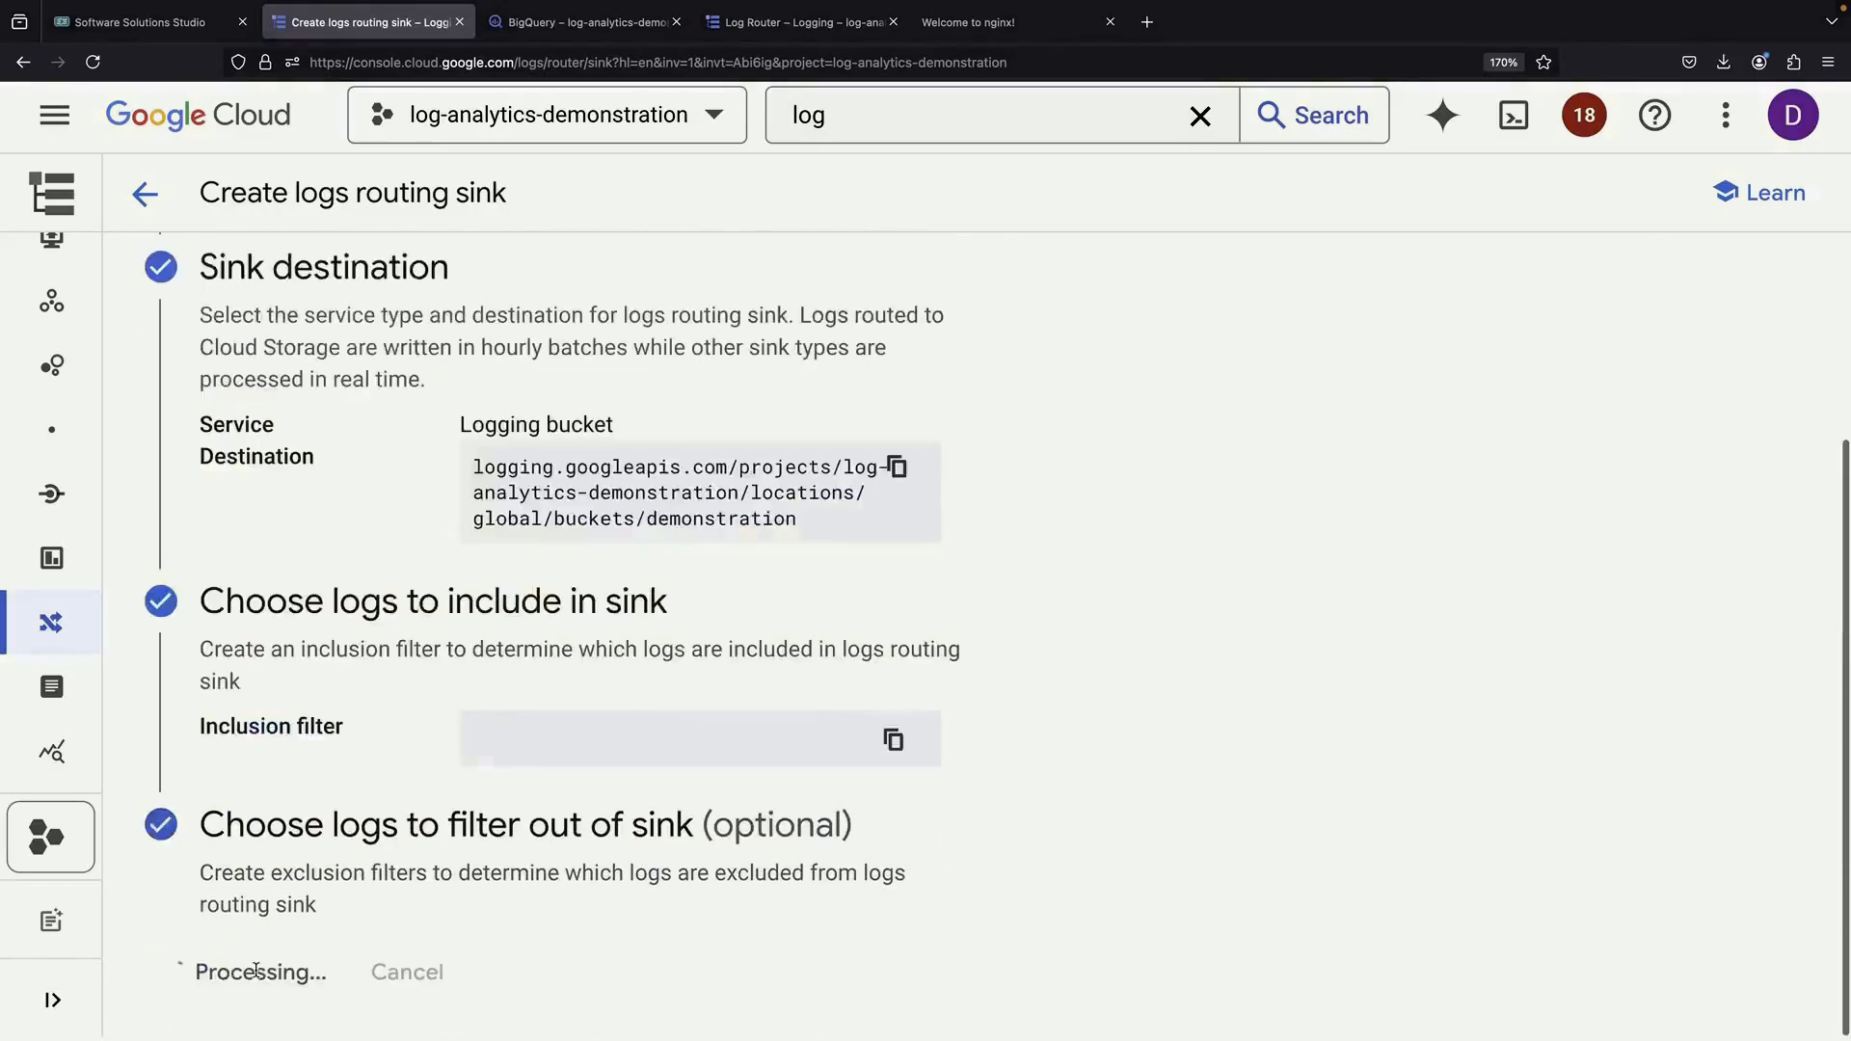
Refresh the project's resources in BigQuery, then return to the Logs Storage bucket list
{"action": "left_click", "coordinate": [579, 21]}
{"action": "scroll", "coordinate": [545, 405], "scroll_direction": "down", "scroll_amount": 1}
{"action": "left_click", "coordinate": [544, 365]}
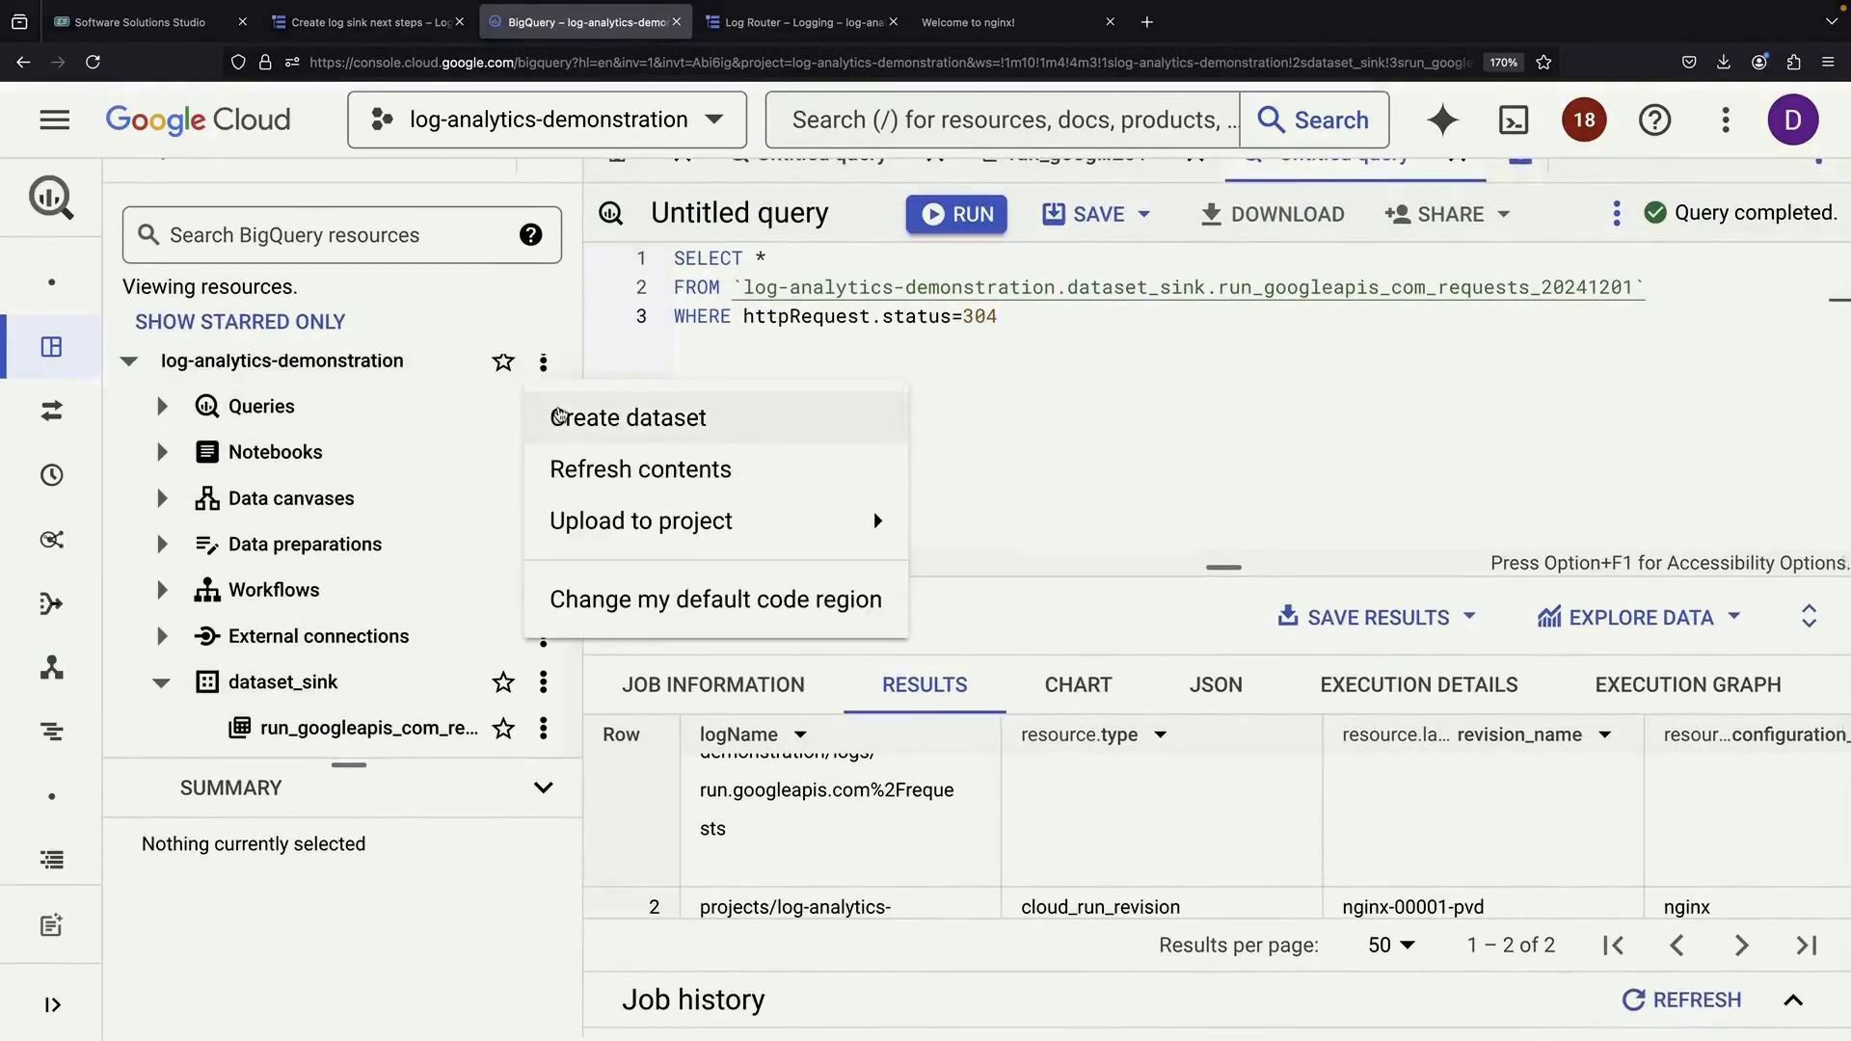
{"action": "left_click", "coordinate": [638, 468]}
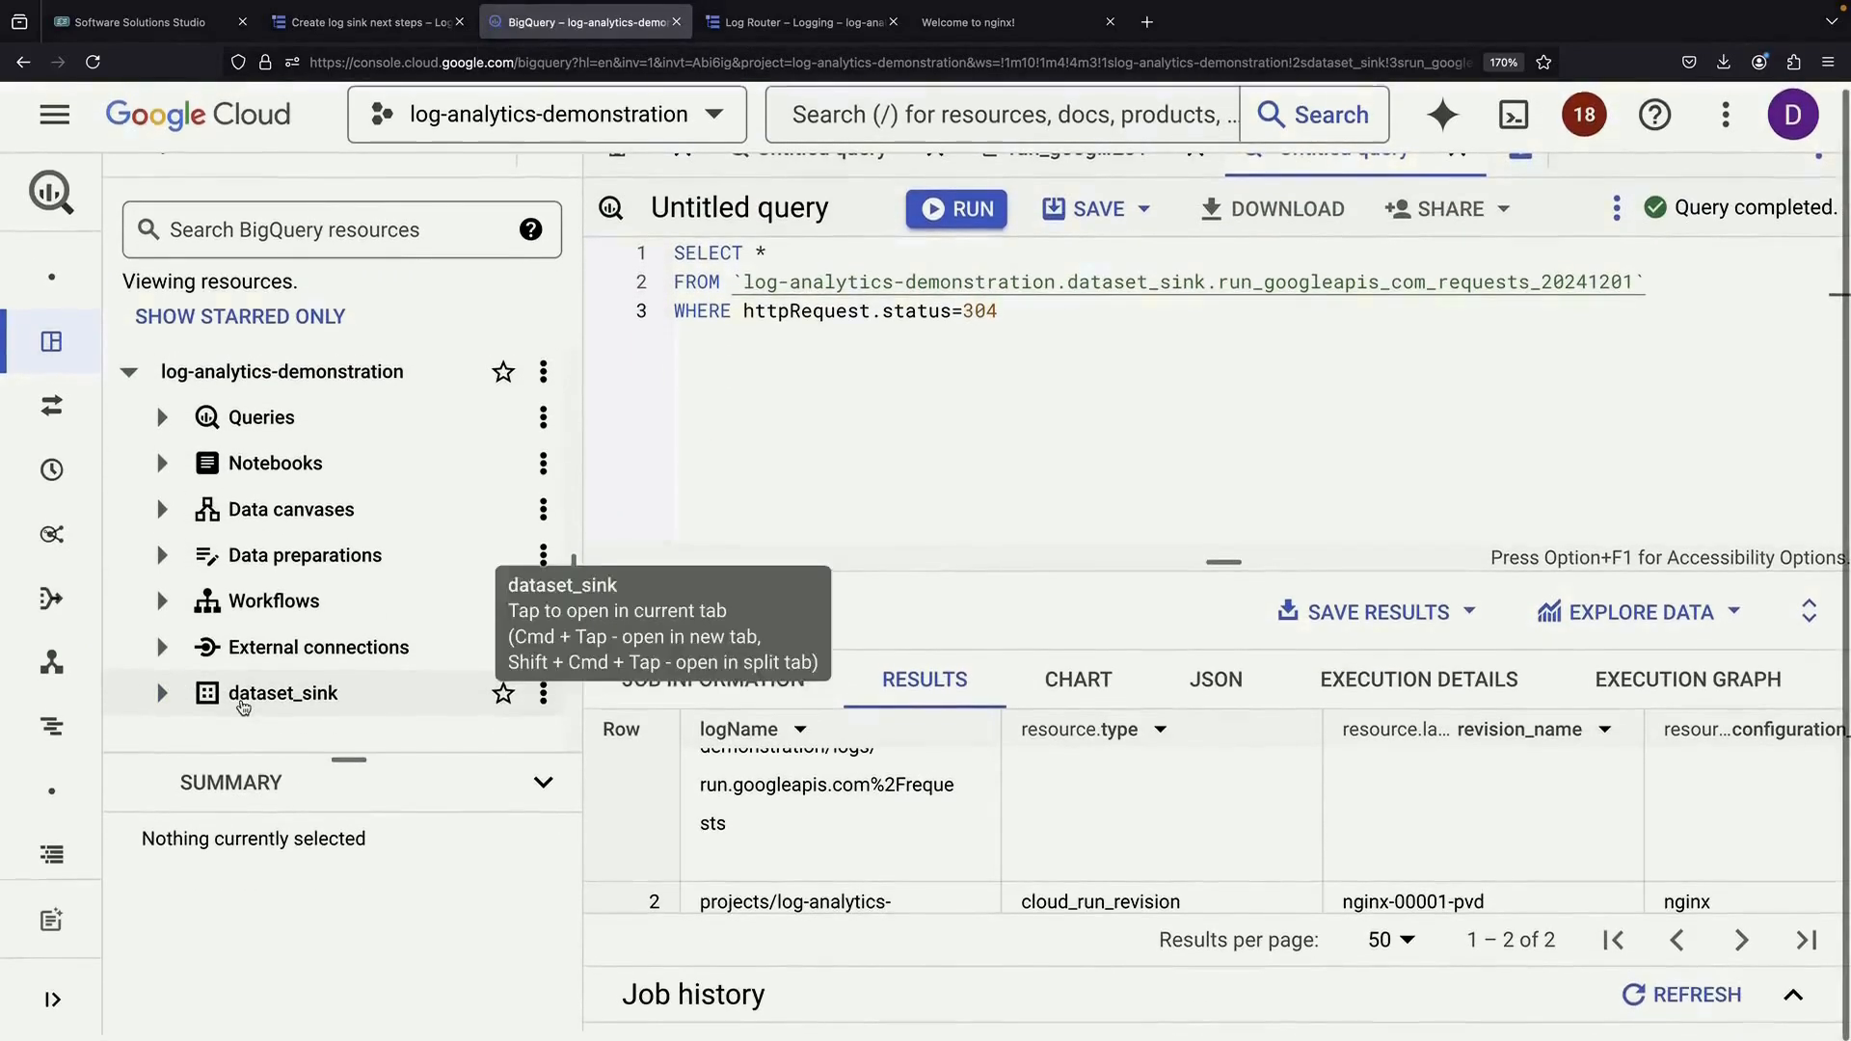
{"action": "left_click", "coordinate": [327, 27]}
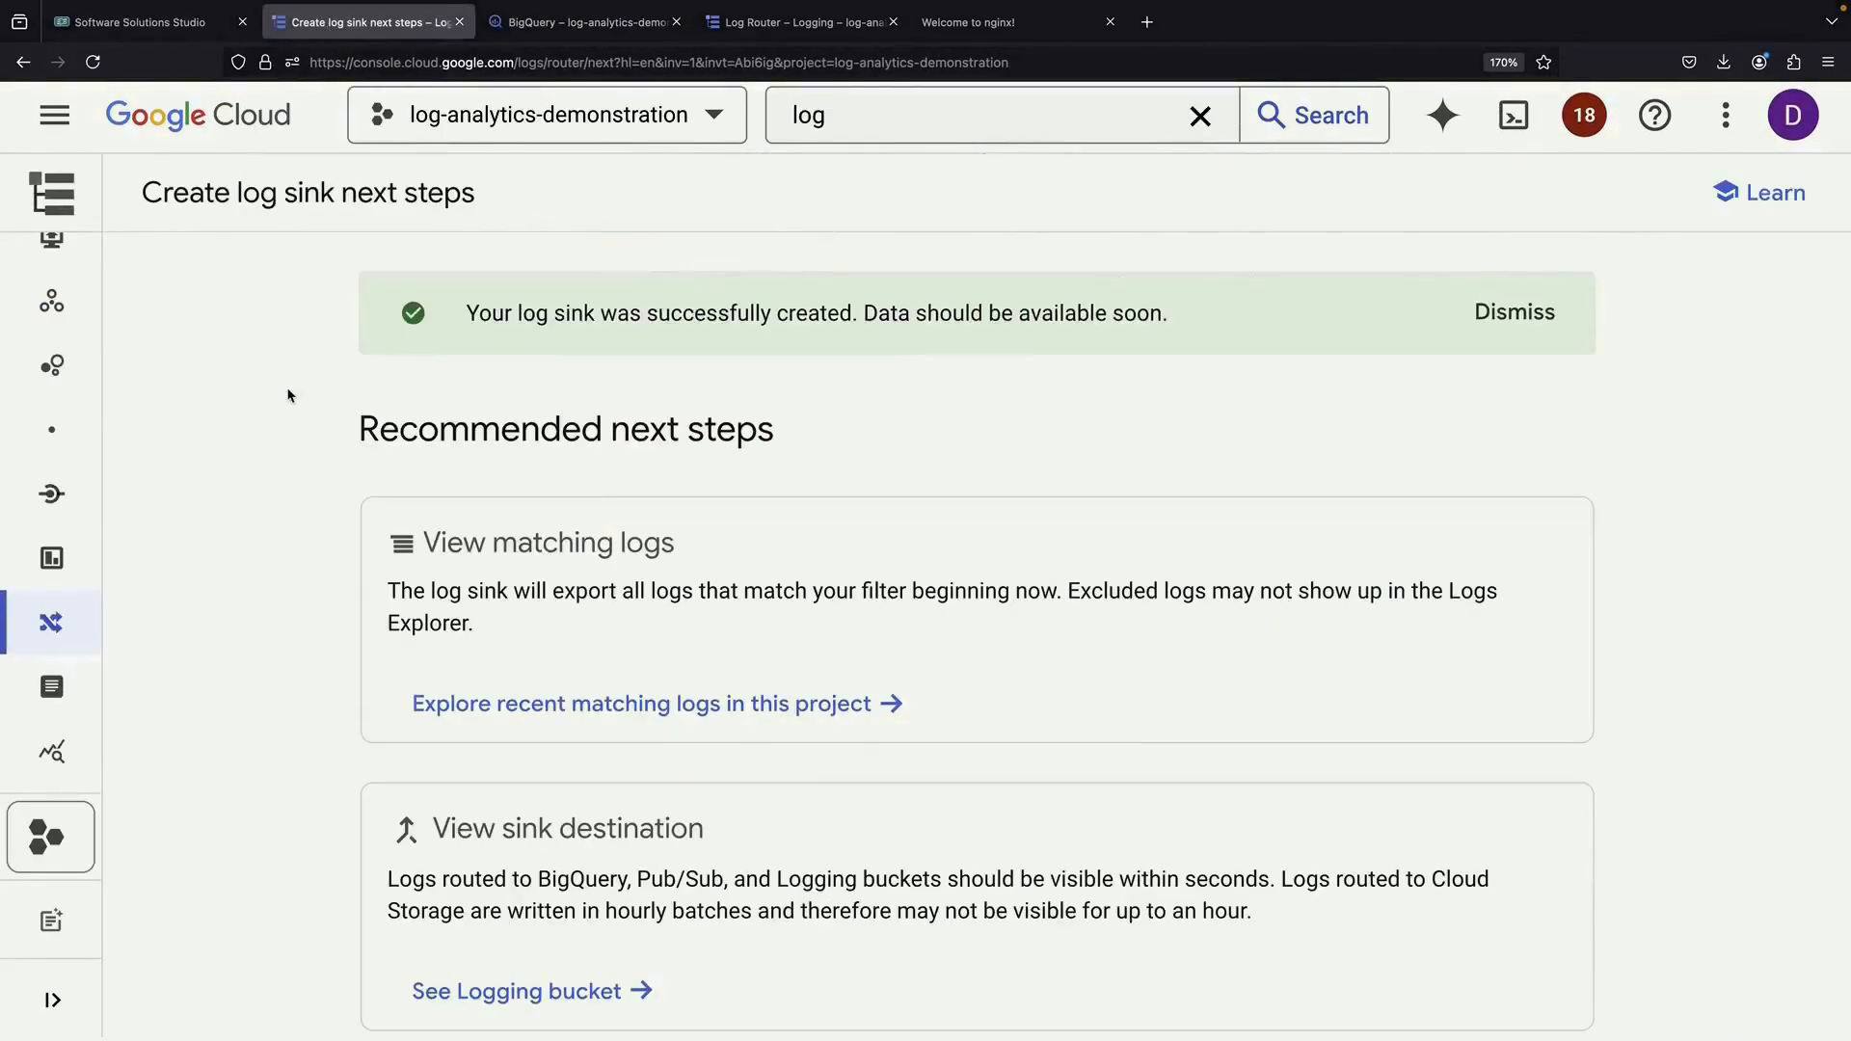
{"action": "left_click", "coordinate": [57, 687]}
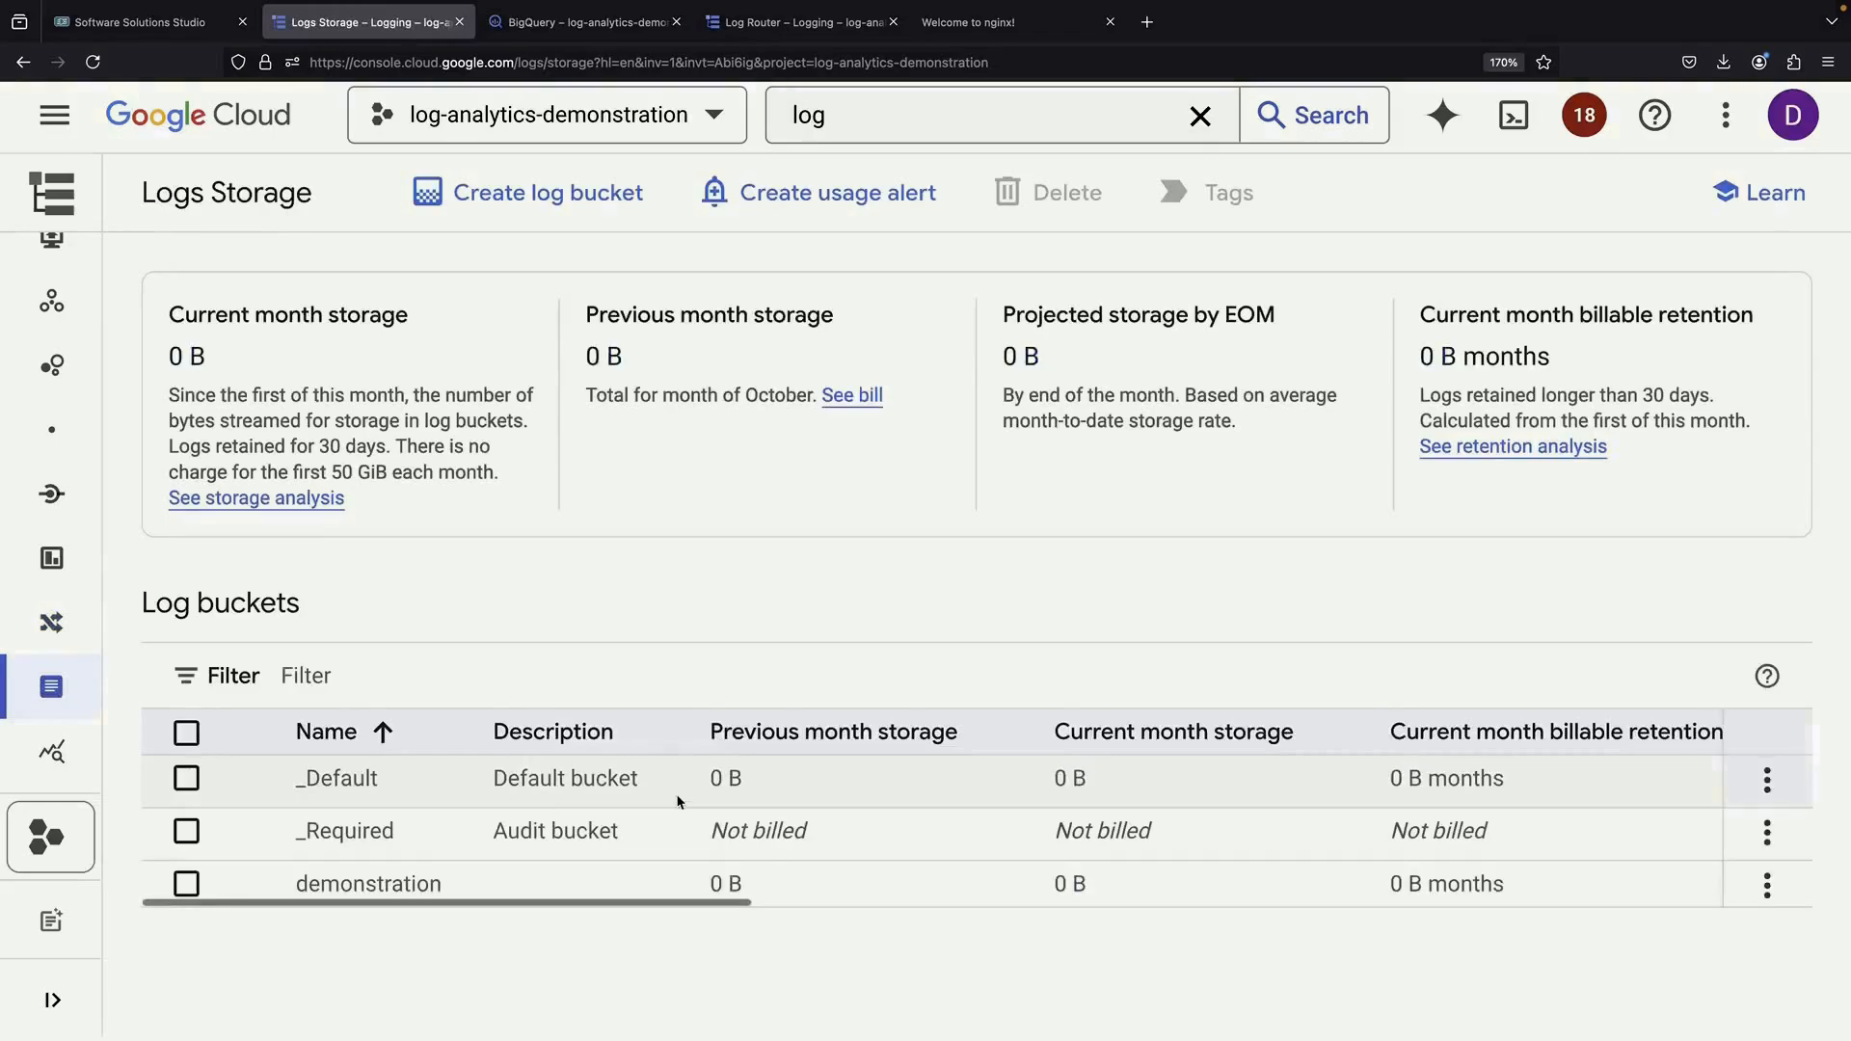
{"action": "left_click", "coordinate": [1756, 894]}
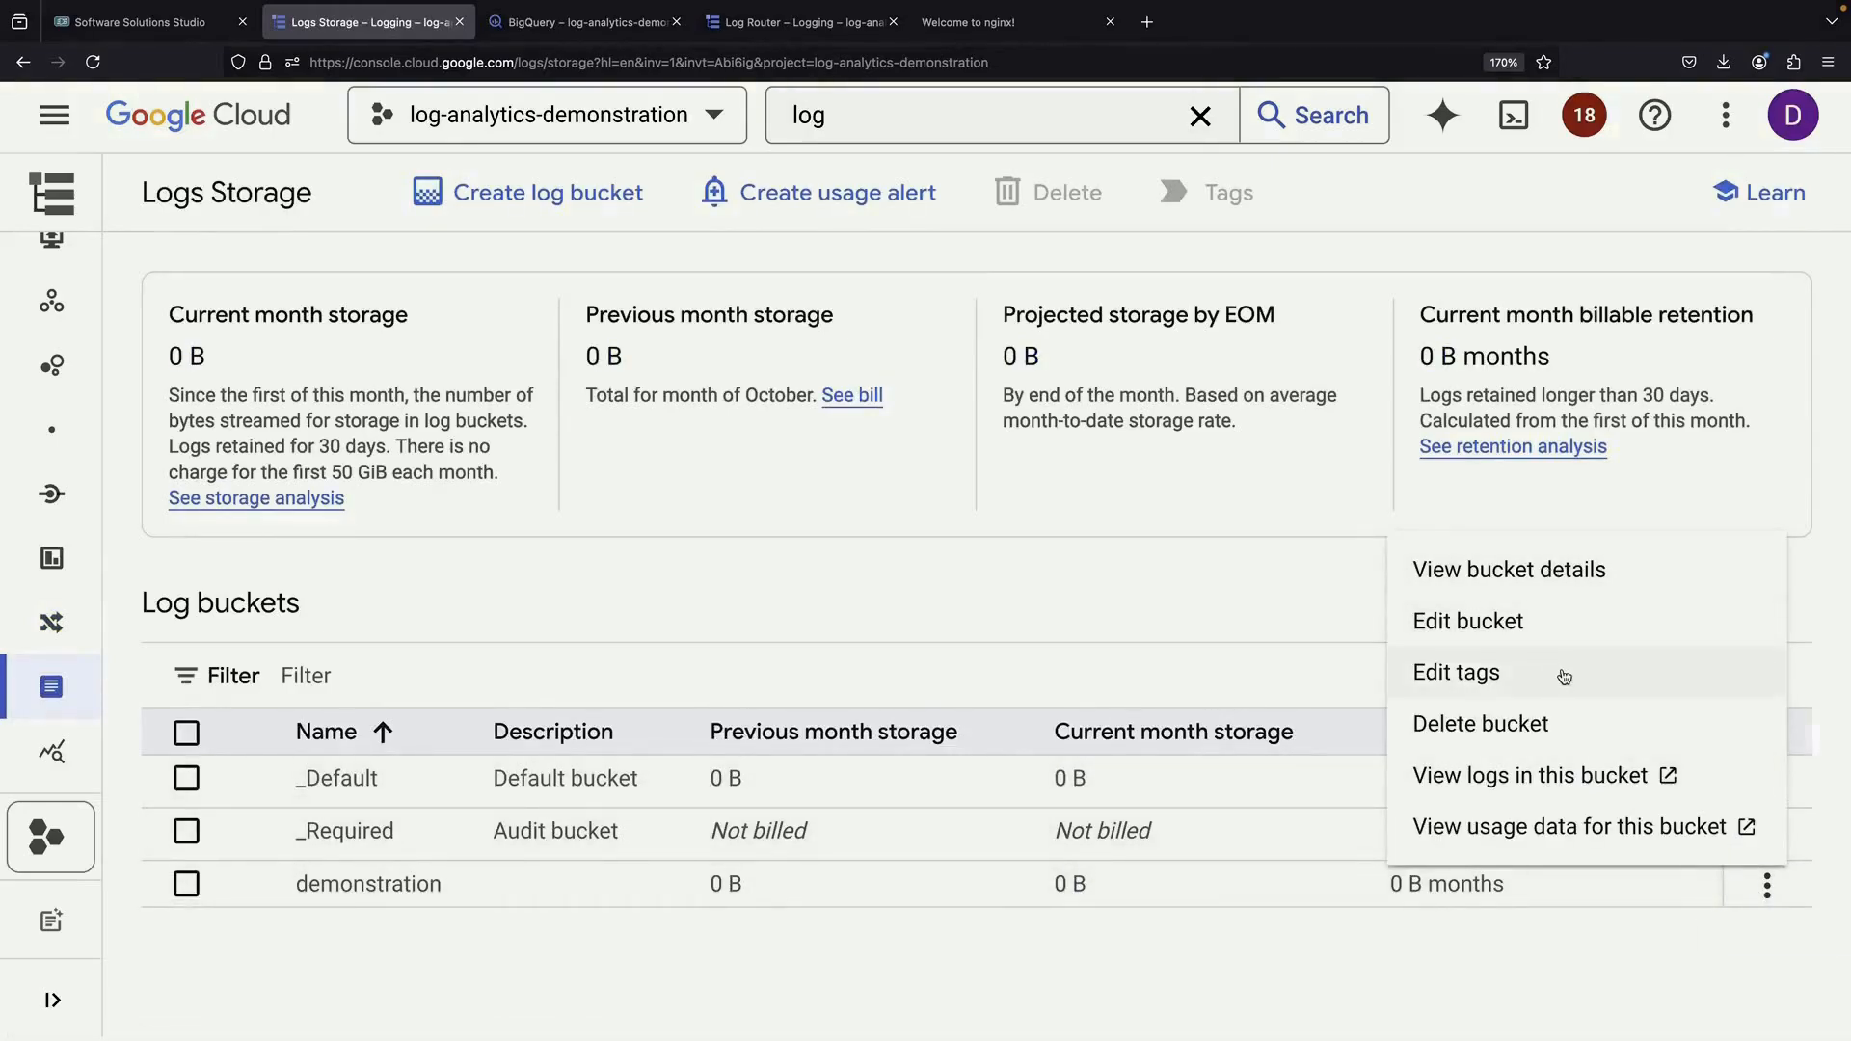
Edit the demonstration bucket to link a new BigQuery dataset demonstration_analytics, and update it
{"action": "left_click", "coordinate": [1581, 621]}
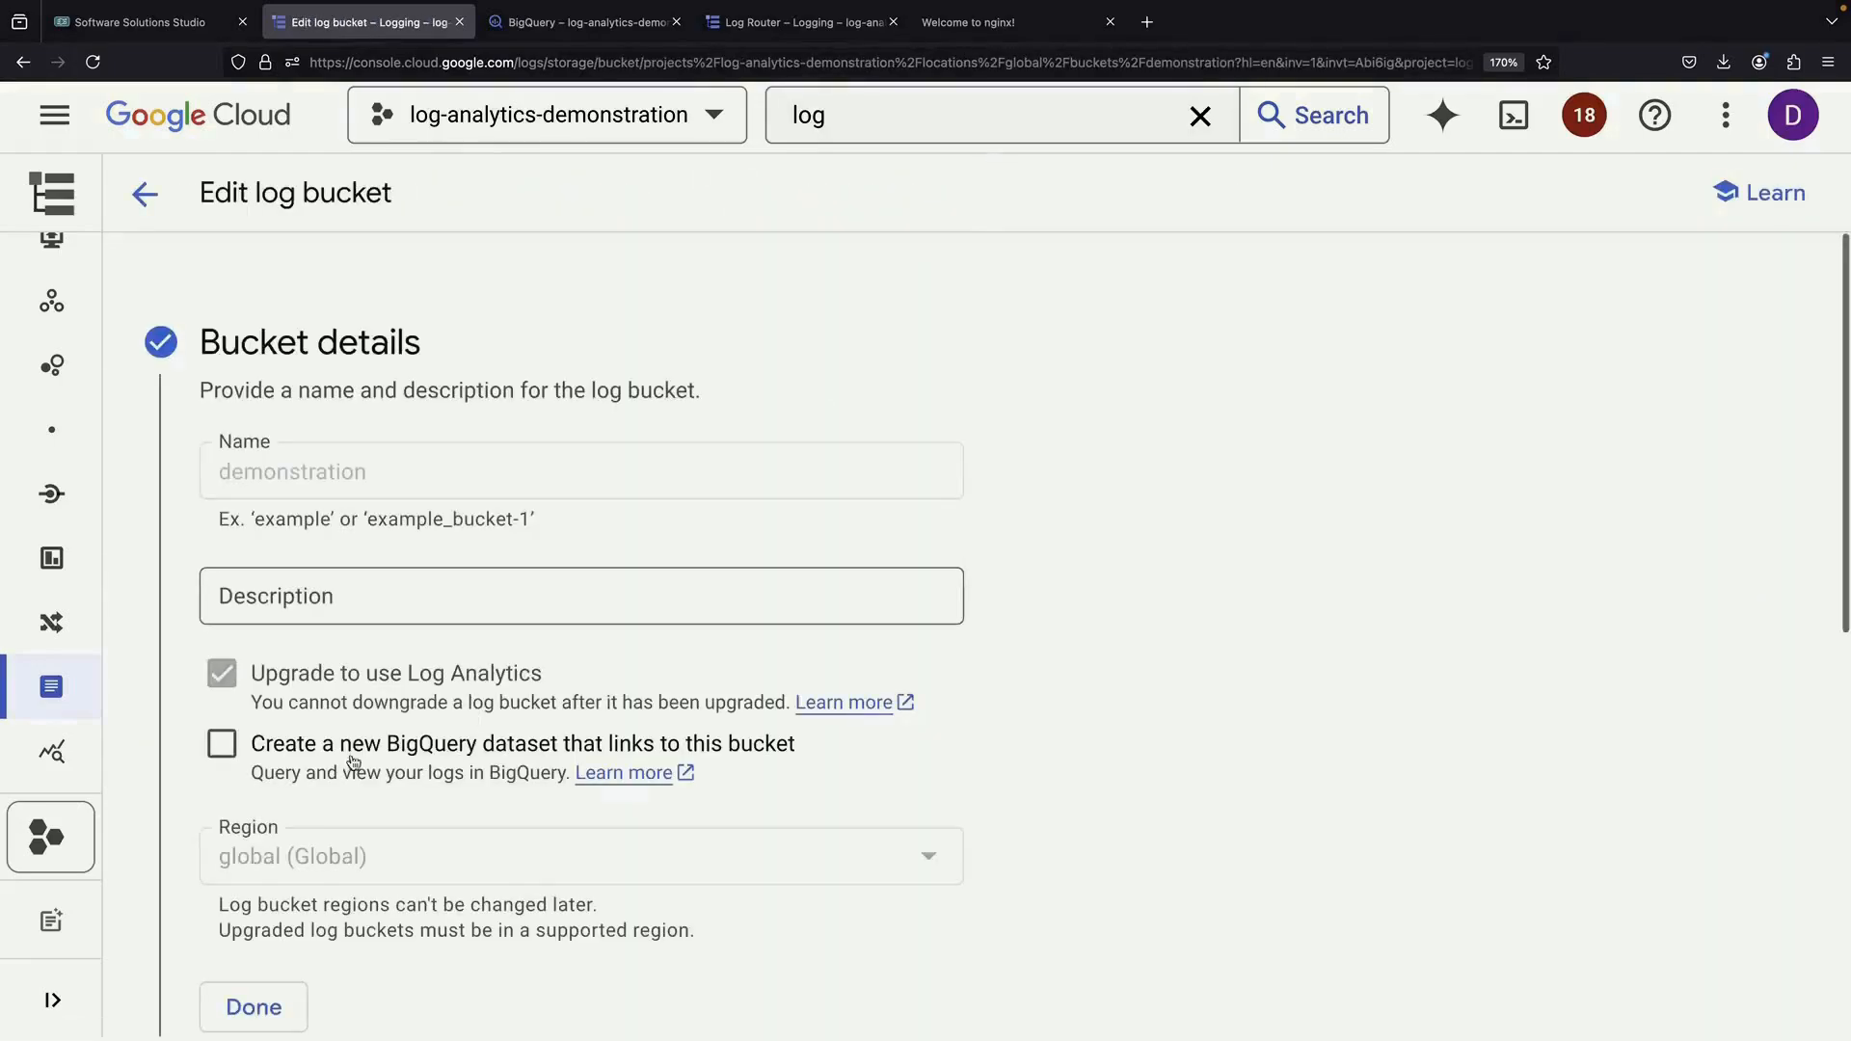
{"action": "left_click", "coordinate": [353, 762]}
{"action": "left_click", "coordinate": [386, 856]}
{"action": "type", "text": "demonstration_analytics"}
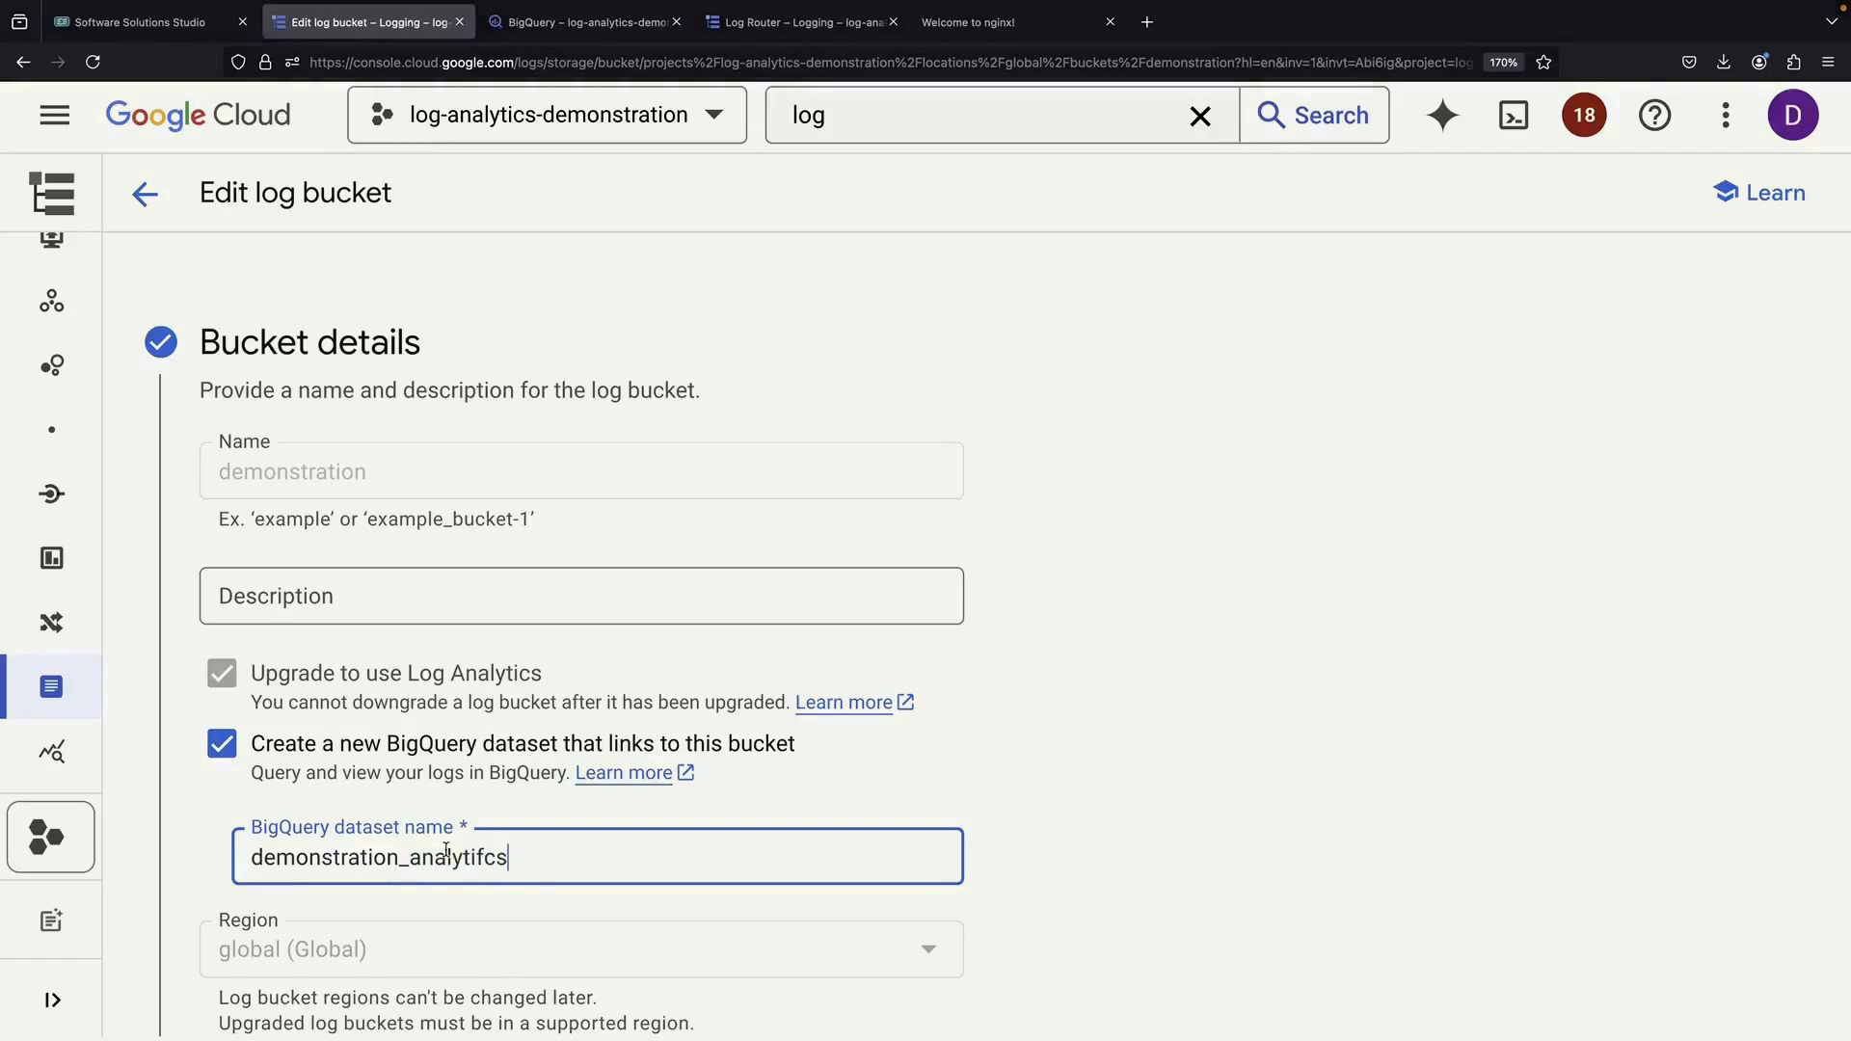
{"action": "scroll", "coordinate": [1068, 877], "scroll_direction": "down", "scroll_amount": 6}
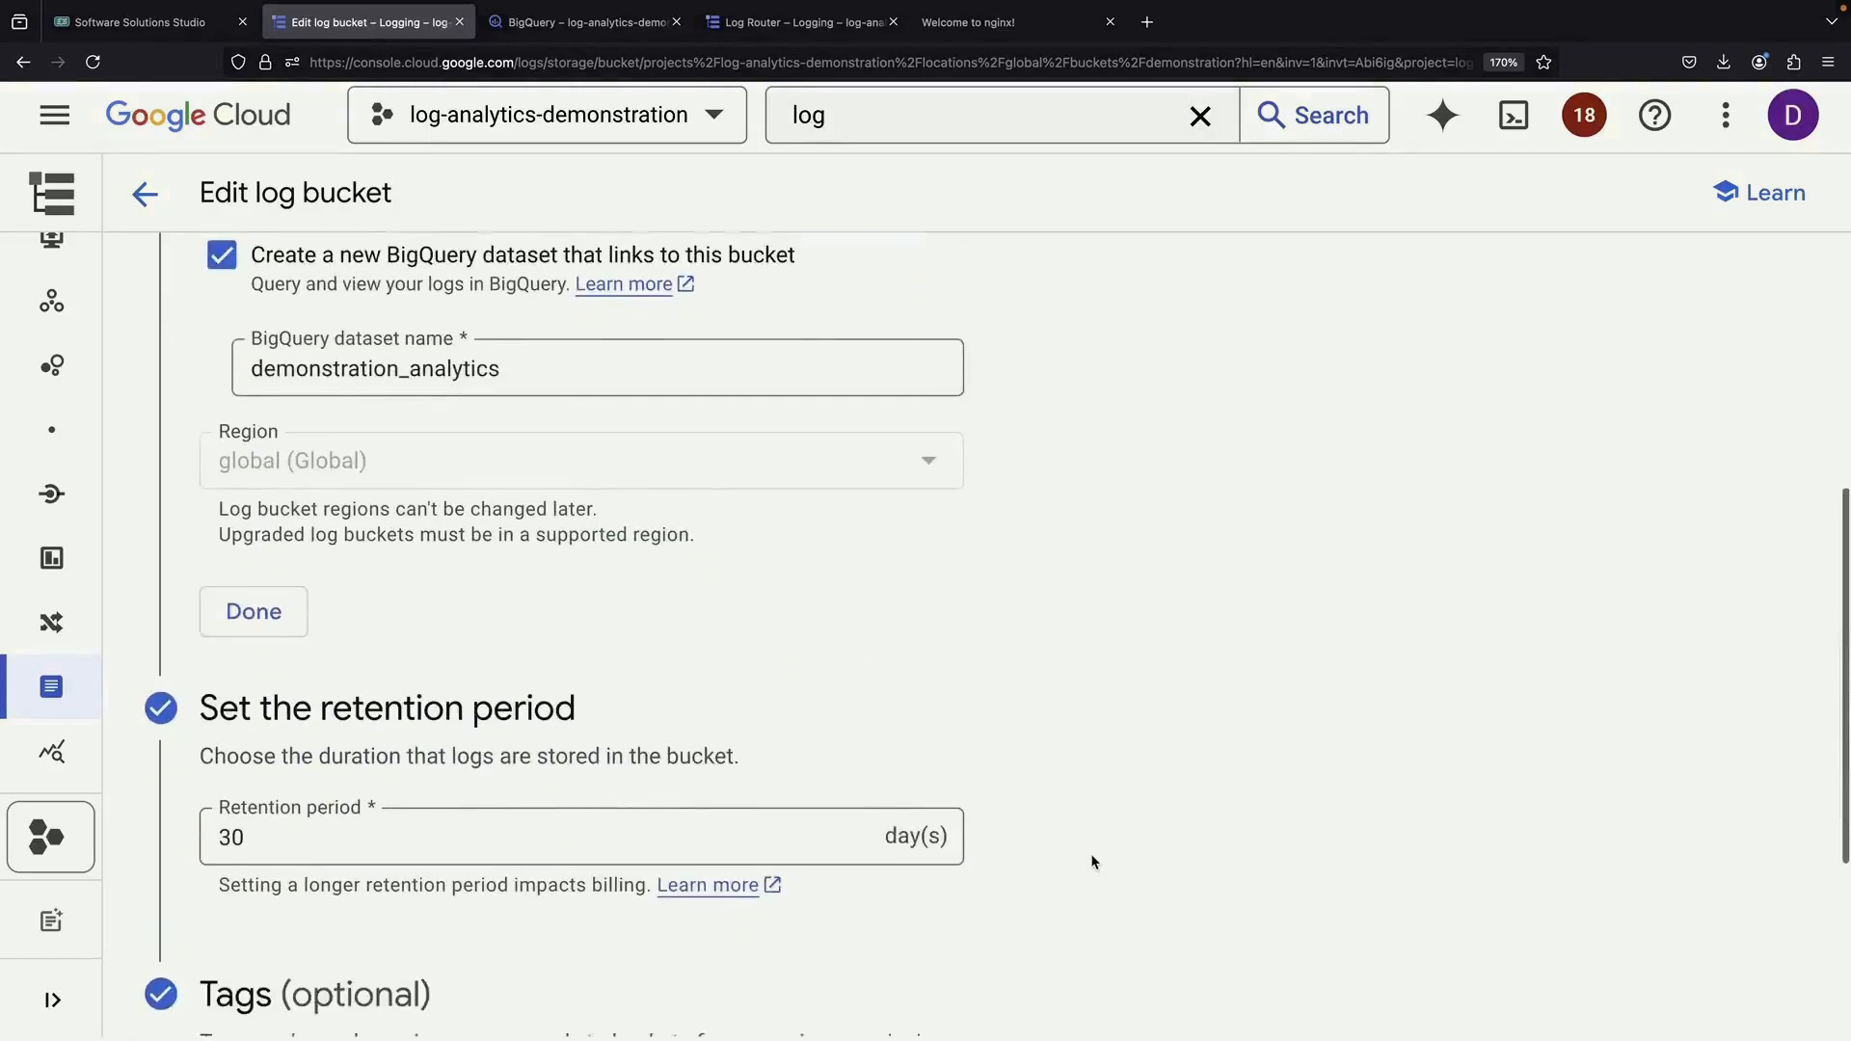
{"action": "left_click", "coordinate": [245, 429]}
{"action": "scroll", "coordinate": [286, 914], "scroll_direction": "down", "scroll_amount": 3}
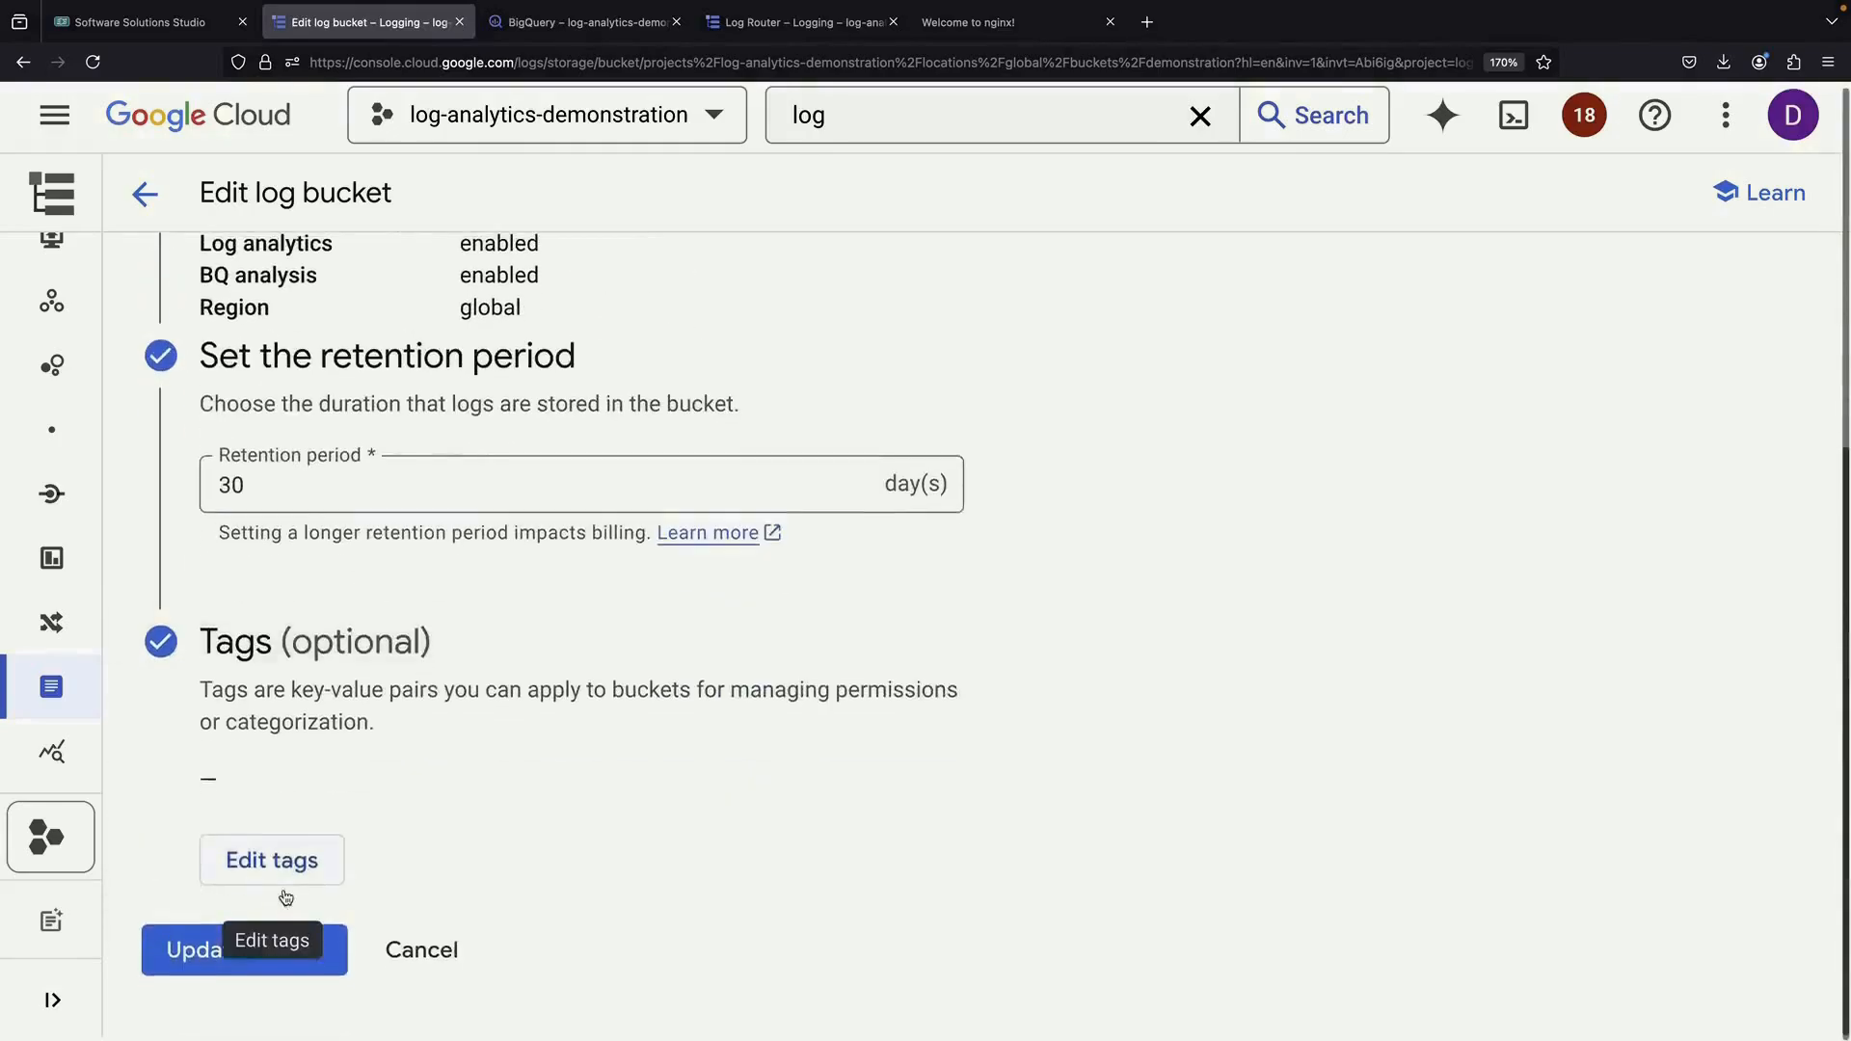
{"action": "left_click", "coordinate": [256, 983]}
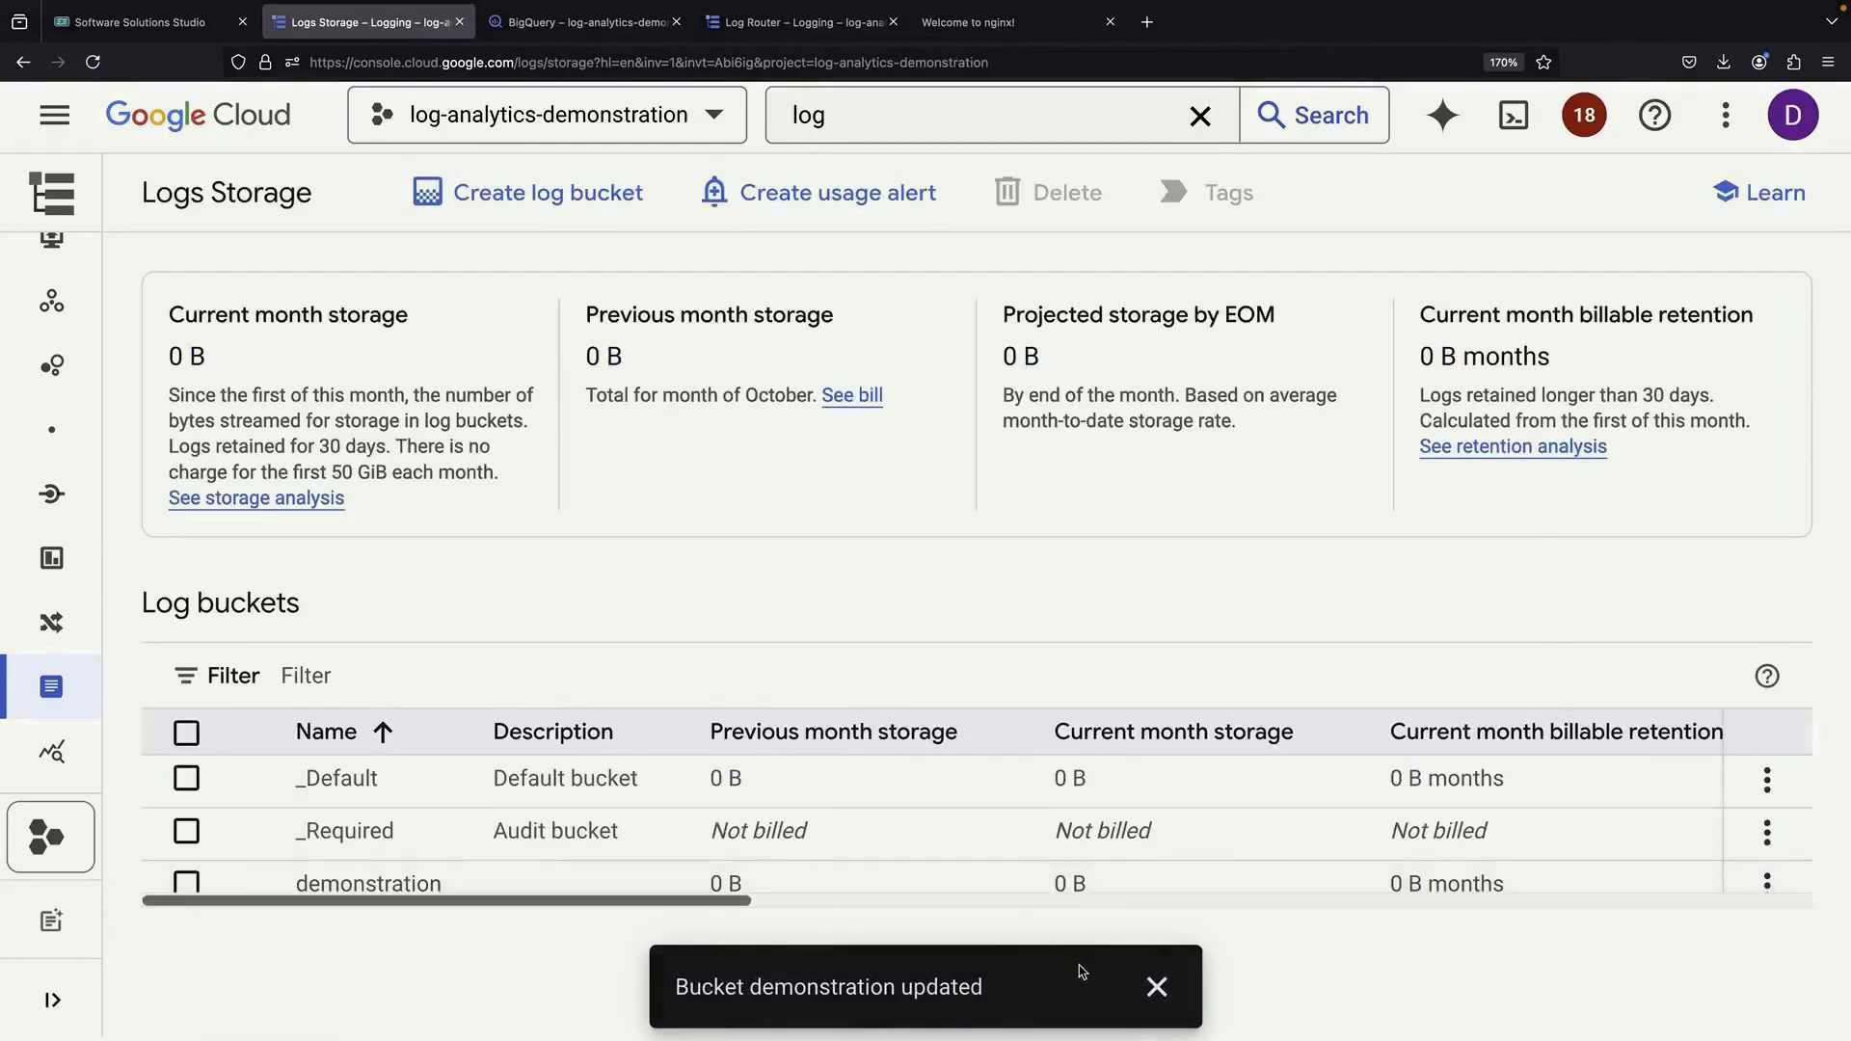
{"action": "left_click", "coordinate": [1157, 986]}
Refresh the project's resources in BigQuery so demonstration_analytics appears
{"action": "left_click", "coordinate": [579, 21]}
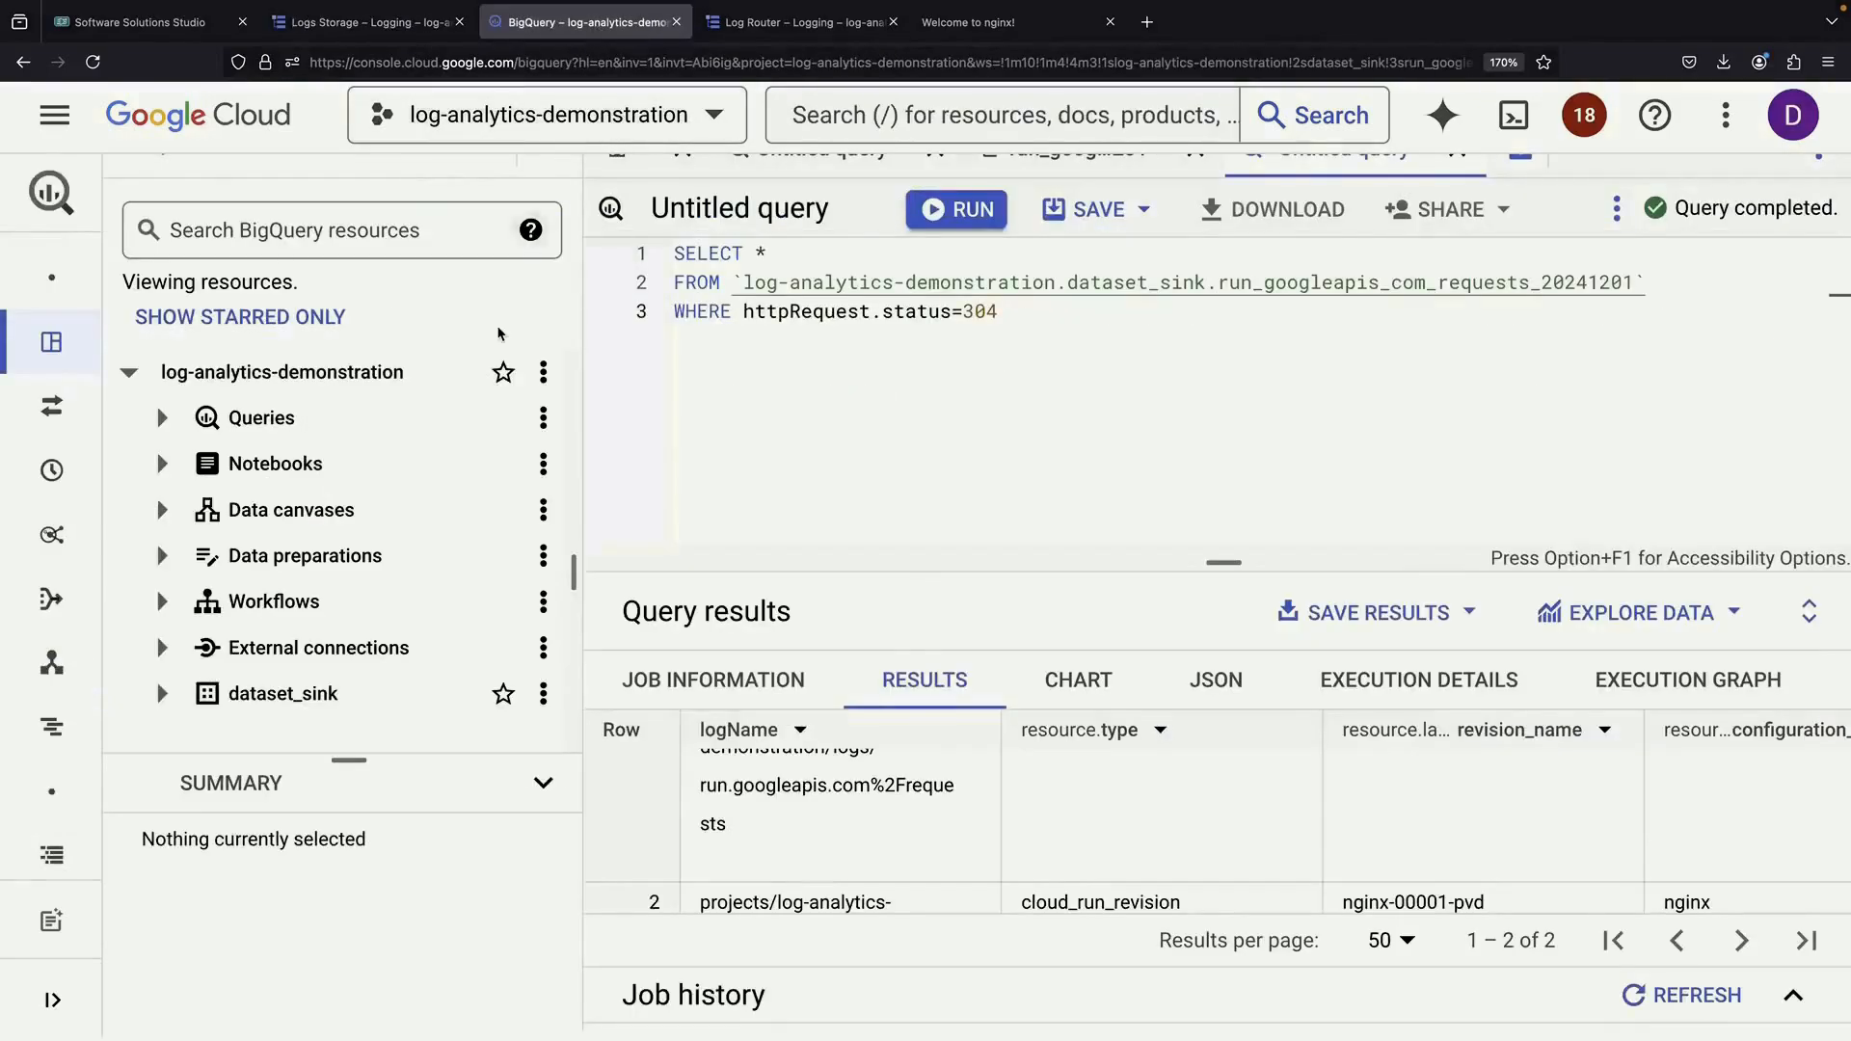
{"action": "left_click", "coordinate": [543, 372]}
{"action": "left_click", "coordinate": [489, 526]}
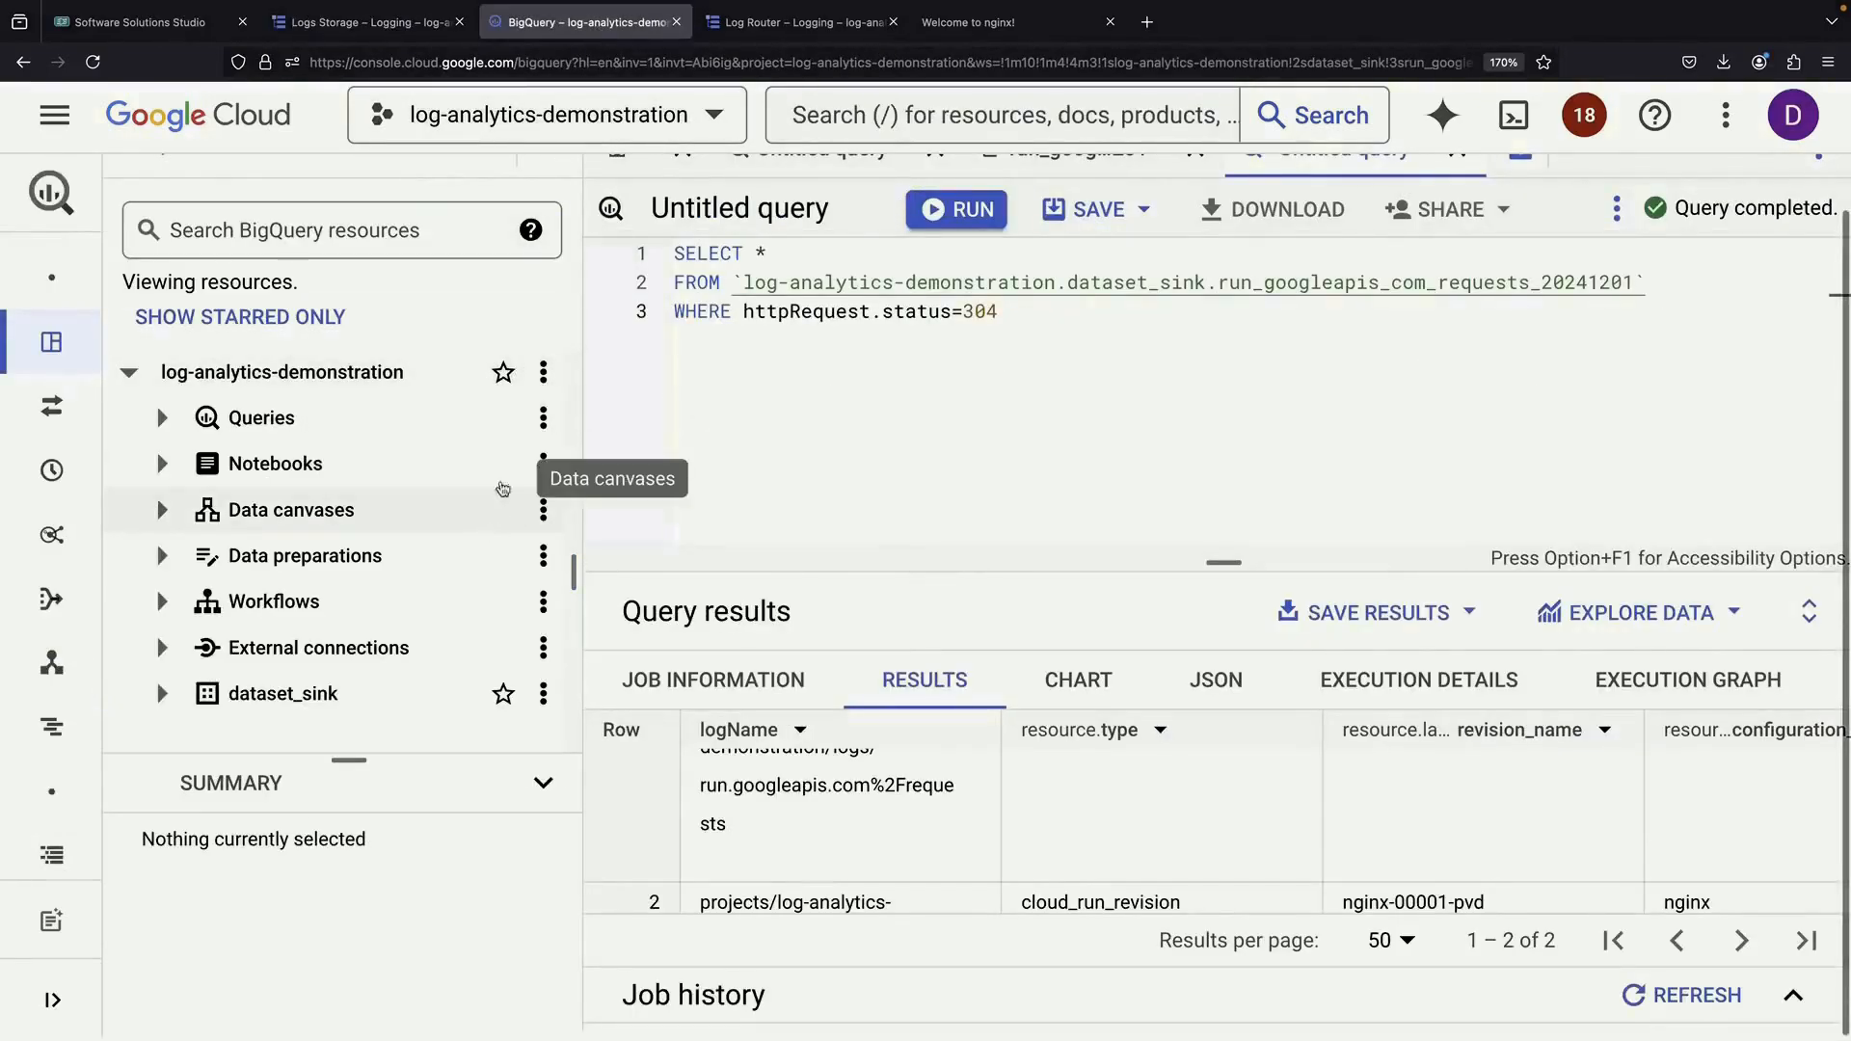
{"action": "left_click", "coordinate": [542, 372]}
{"action": "left_click", "coordinate": [505, 464]}
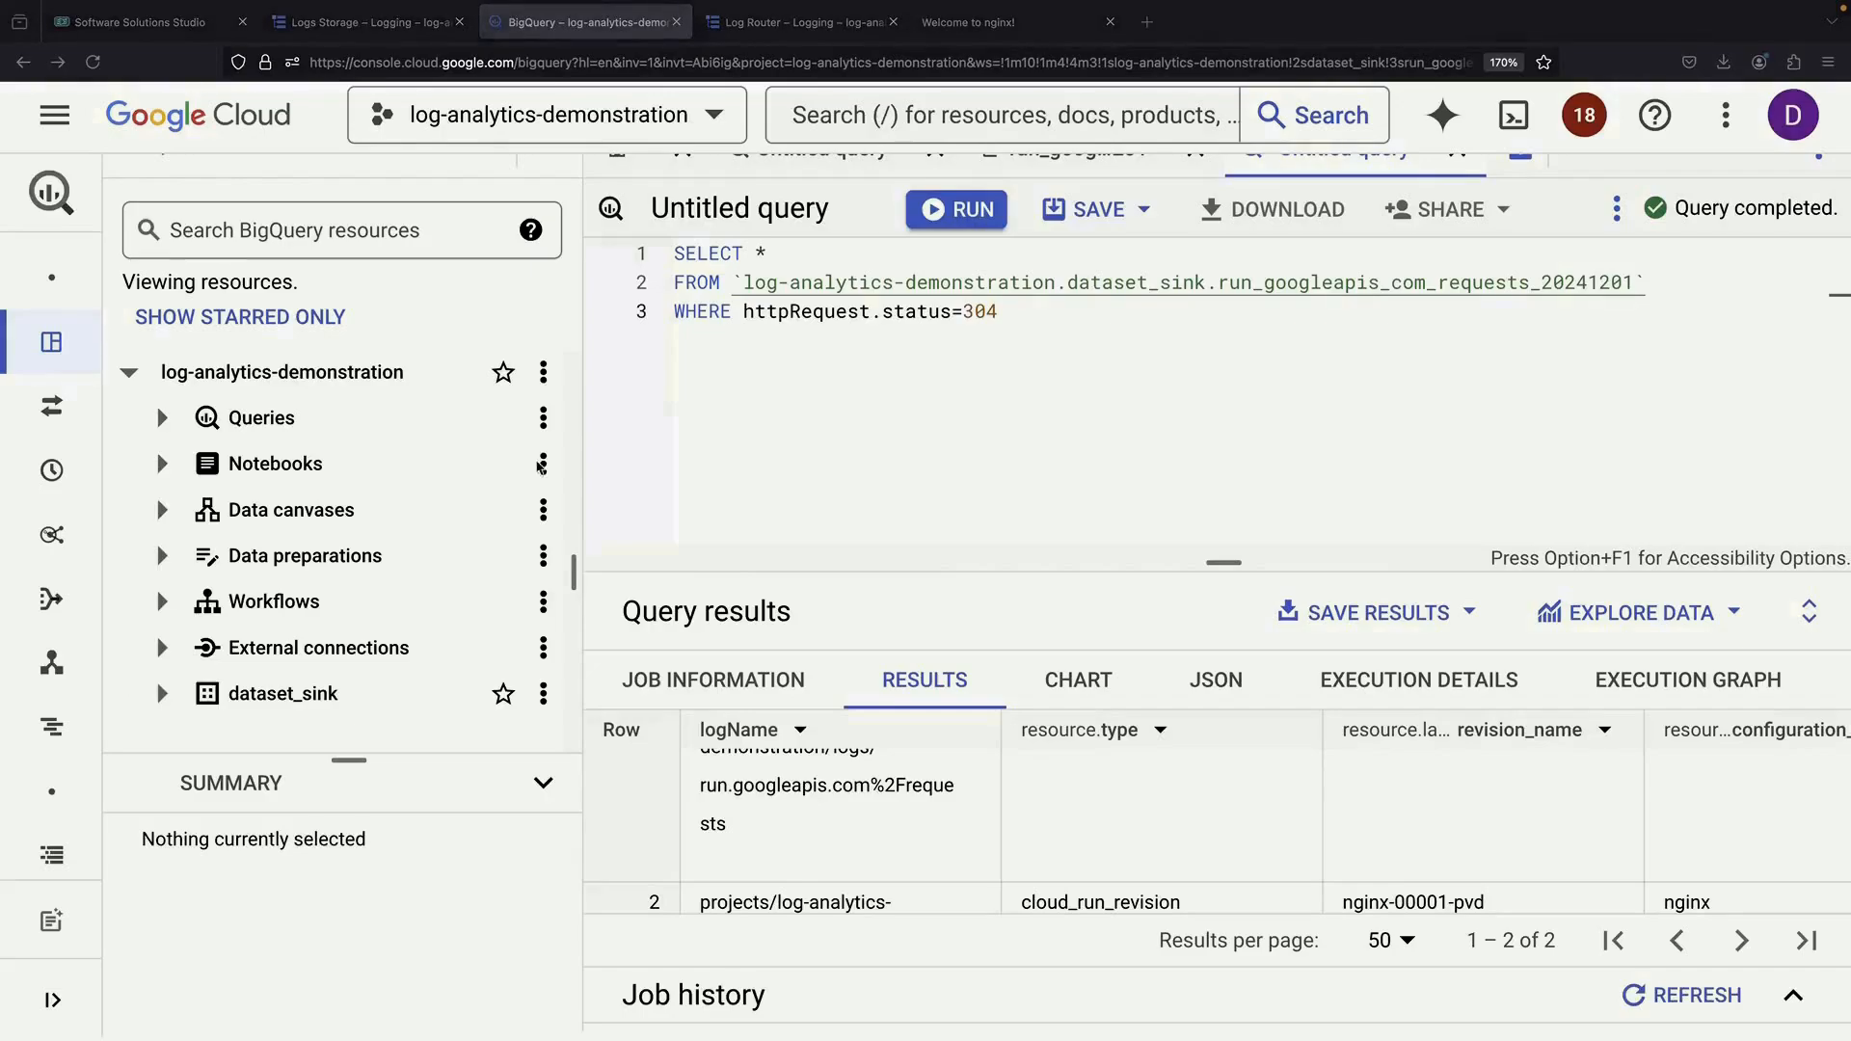
{"action": "left_click", "coordinate": [543, 372]}
{"action": "left_click", "coordinate": [605, 482]}
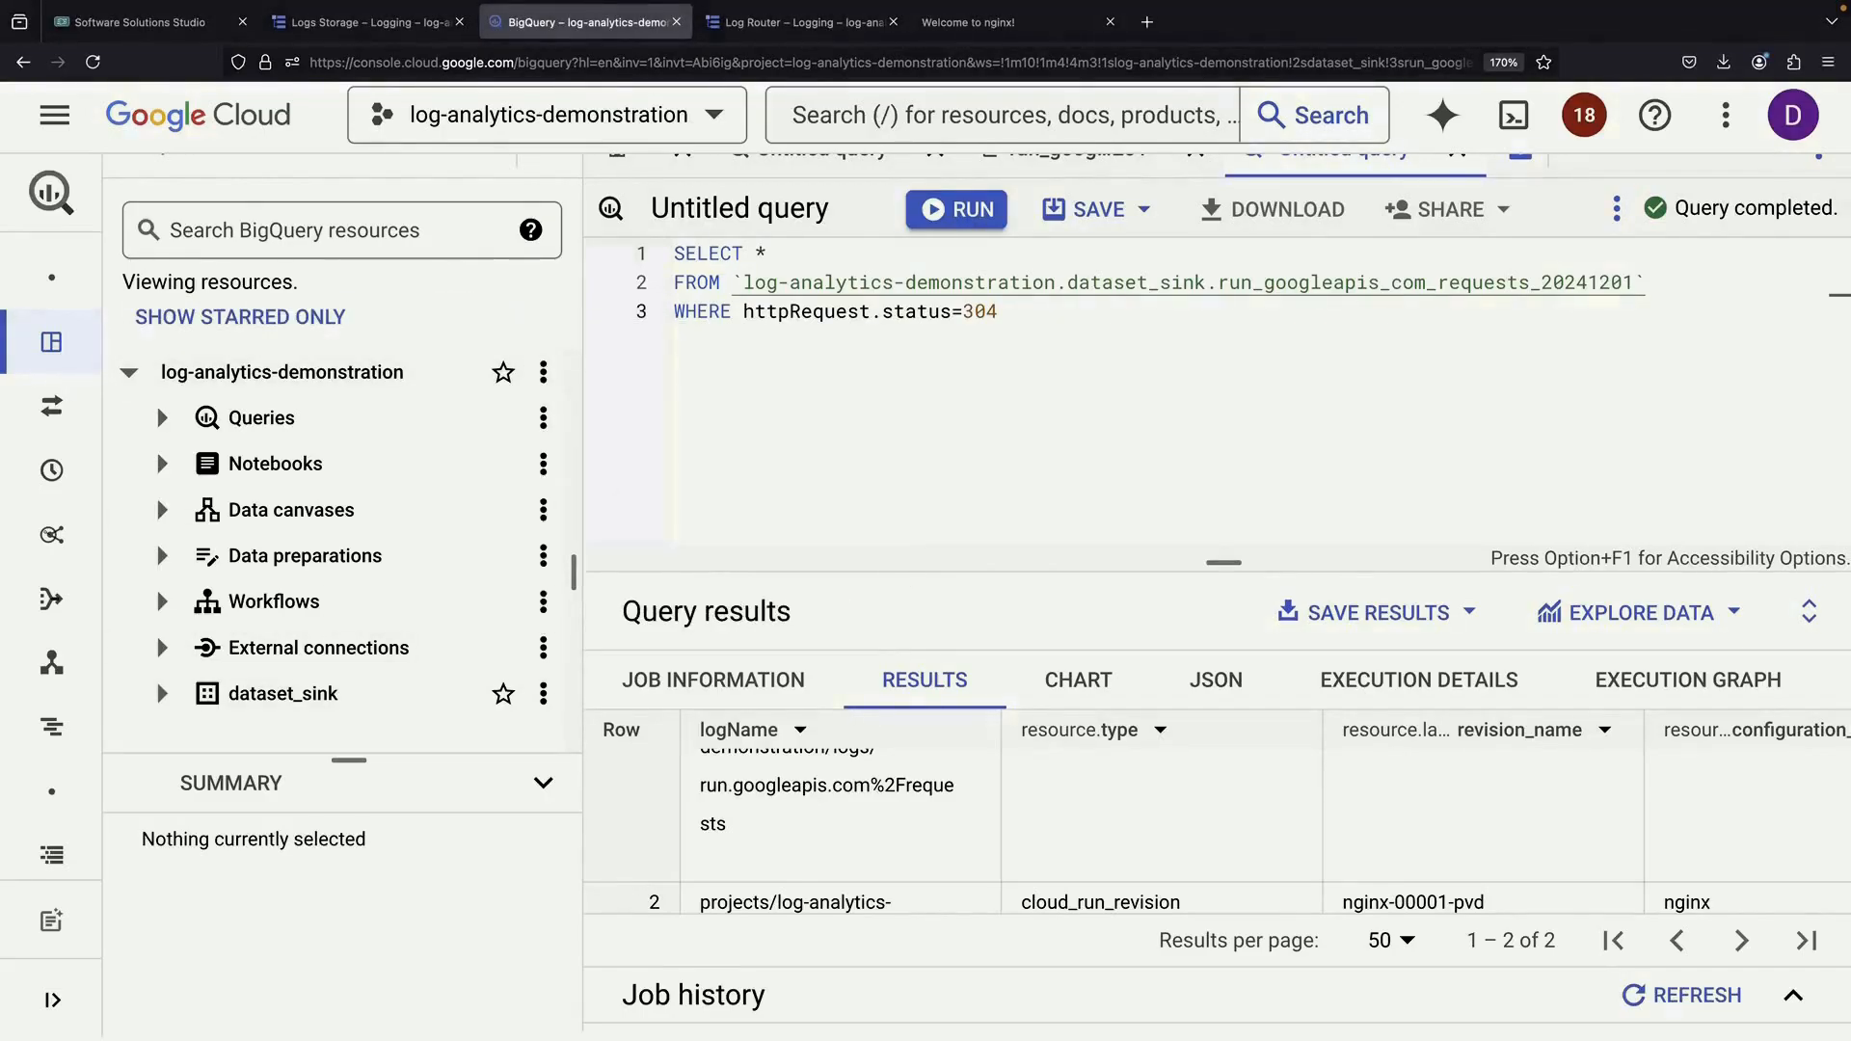
{"action": "left_click", "coordinate": [542, 372]}
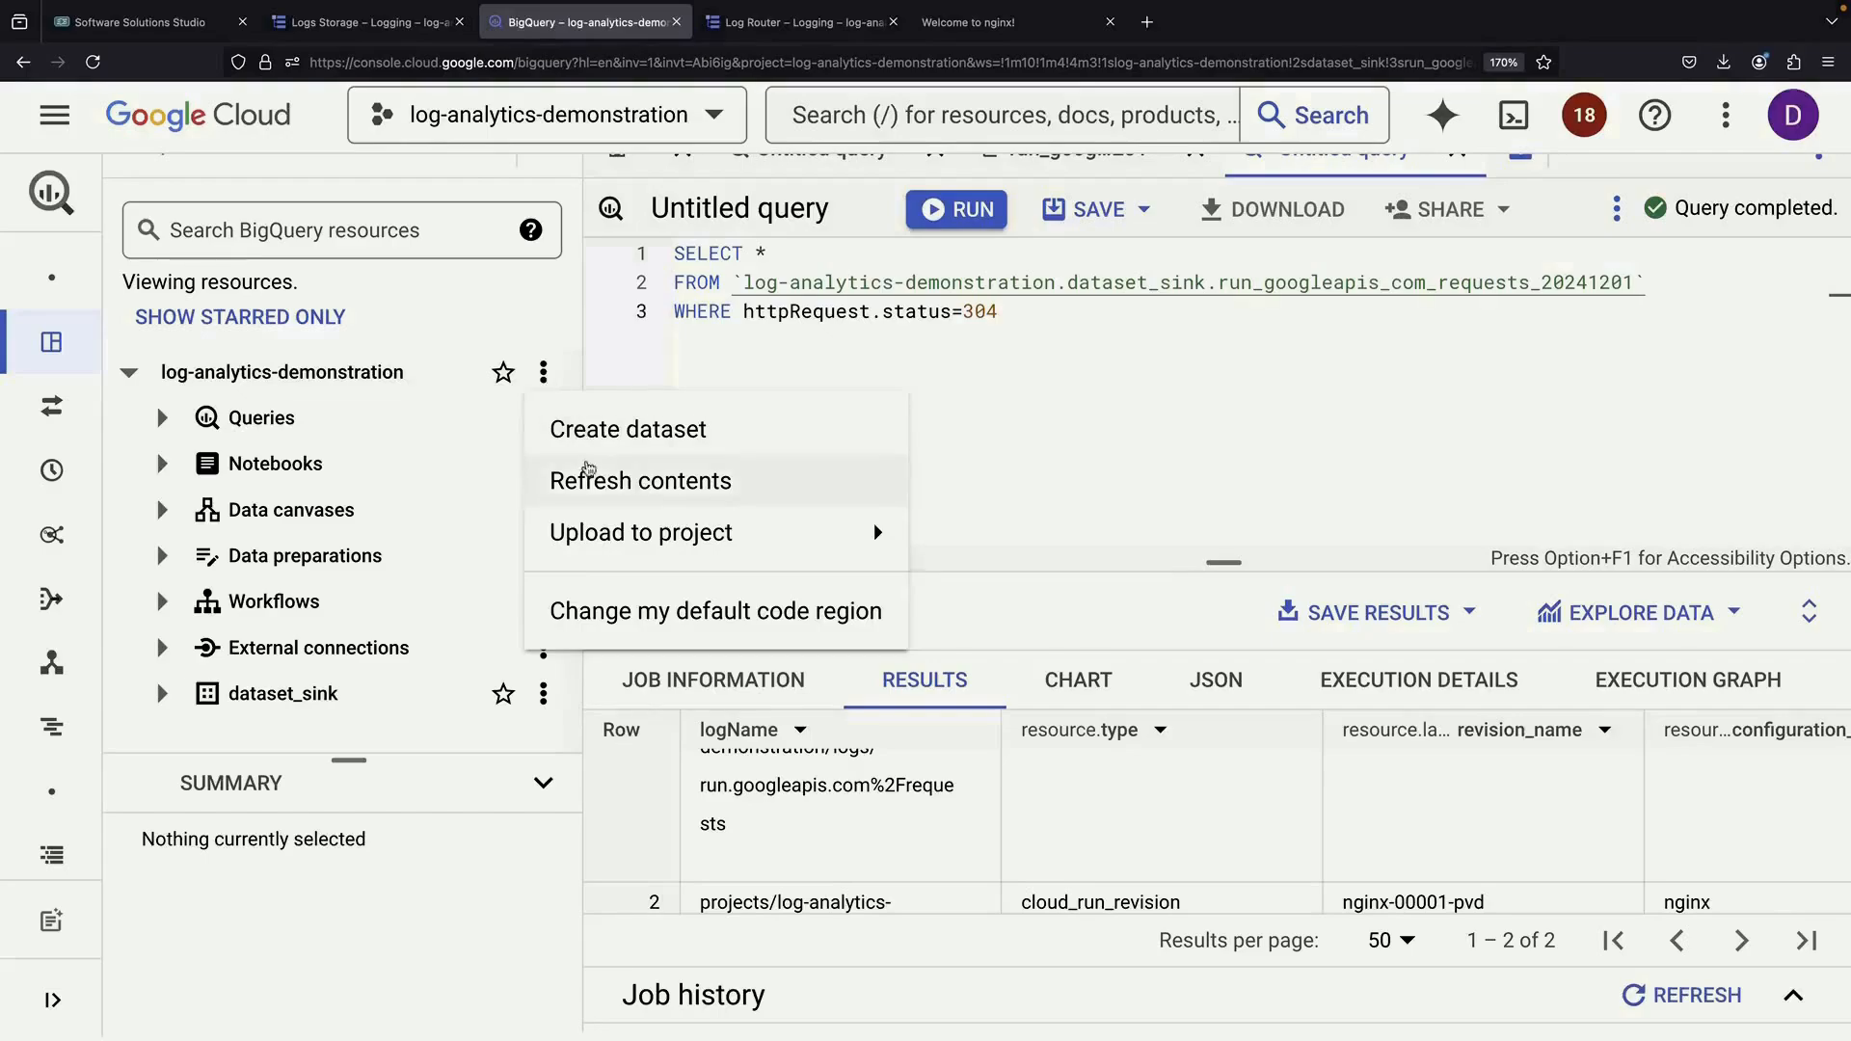
{"action": "left_click", "coordinate": [607, 475]}
{"action": "scroll", "coordinate": [220, 711], "scroll_direction": "down", "scroll_amount": 1}
Run a SELECT * query on demonstration_analytics' _AllLogs table in a new tab
{"action": "left_click", "coordinate": [161, 723]}
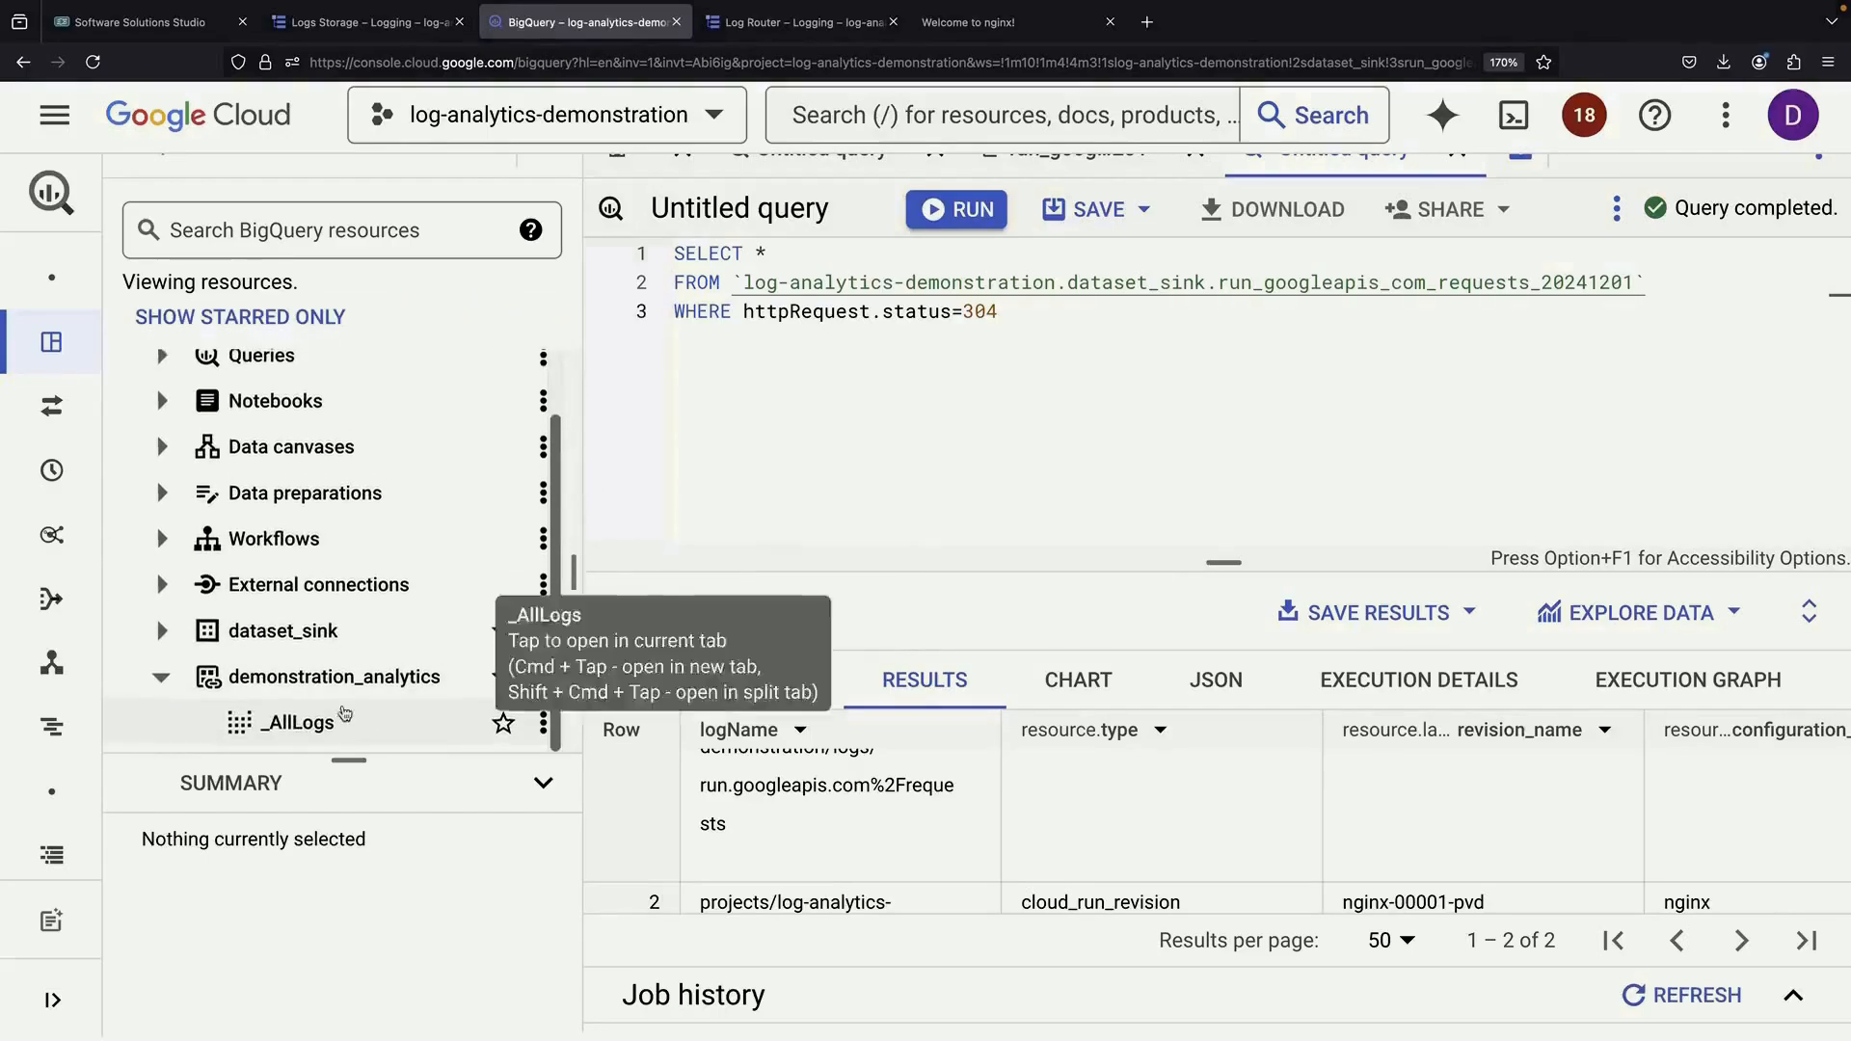
{"action": "left_click", "coordinate": [361, 733]}
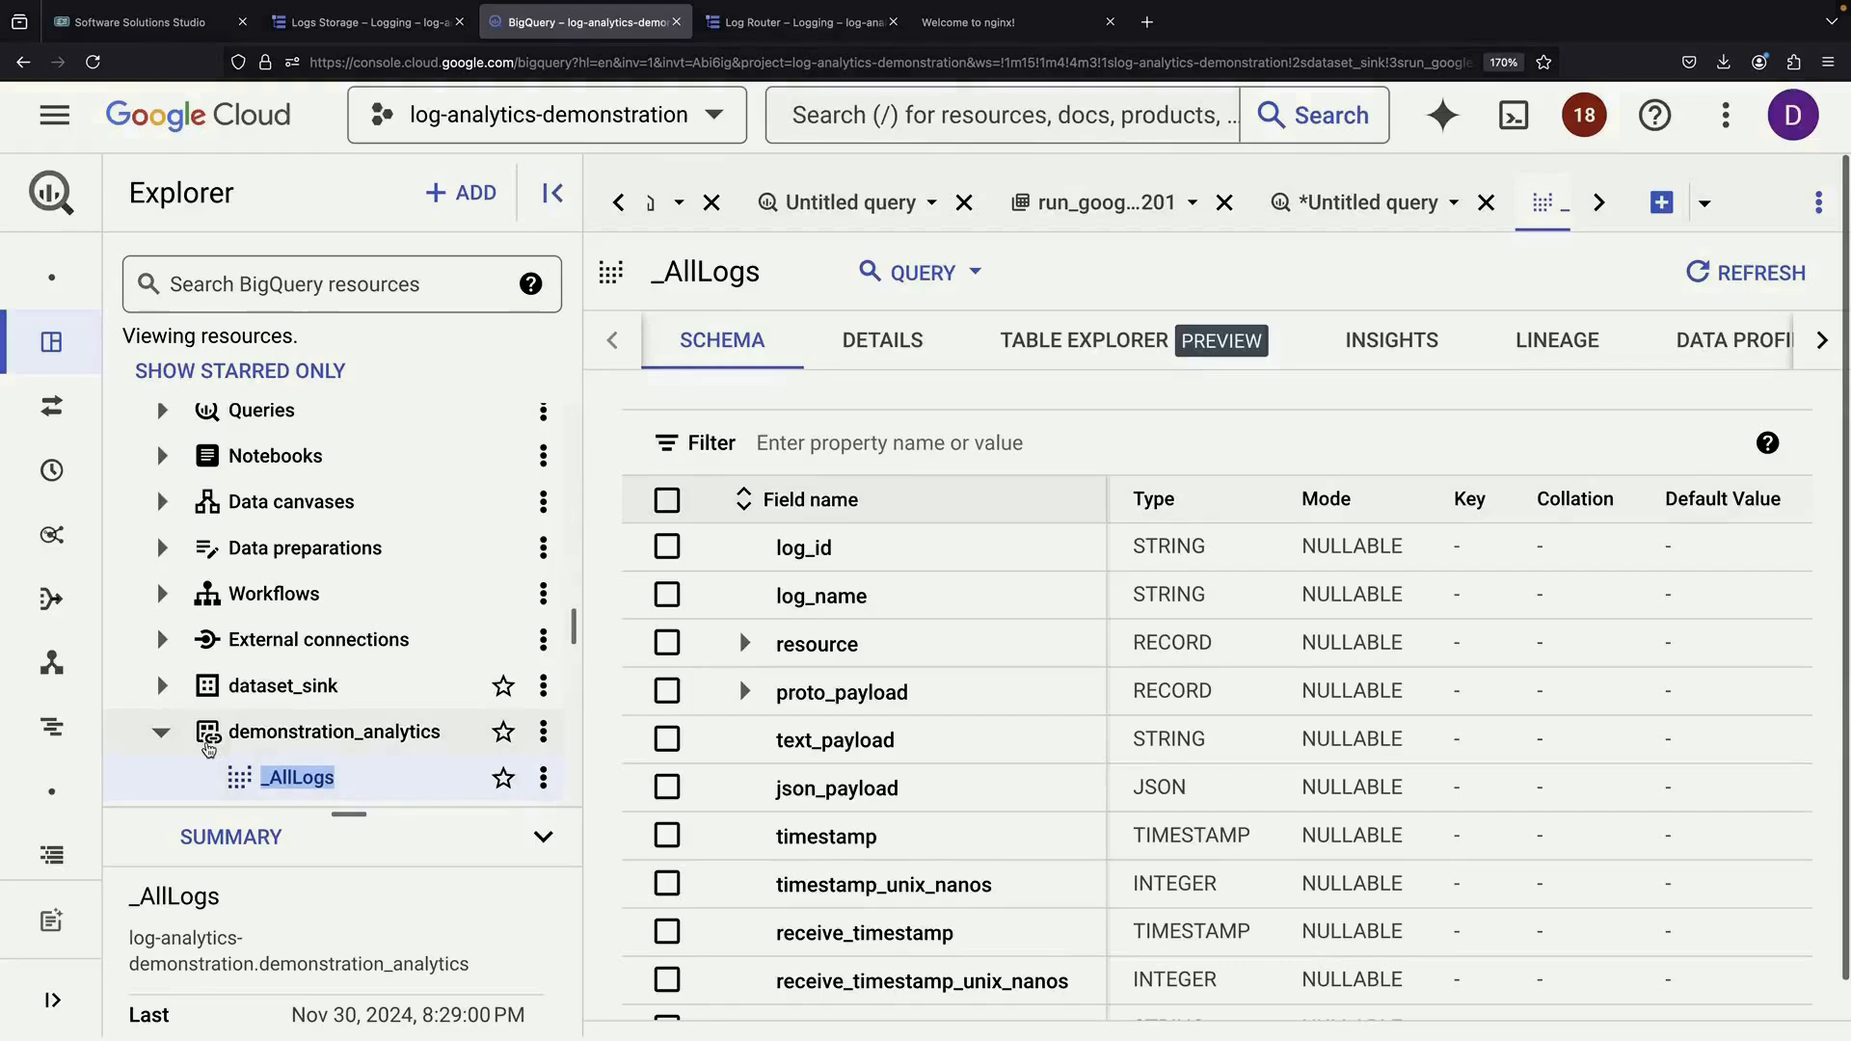
{"action": "left_click", "coordinate": [921, 273]}
{"action": "left_click", "coordinate": [929, 343]}
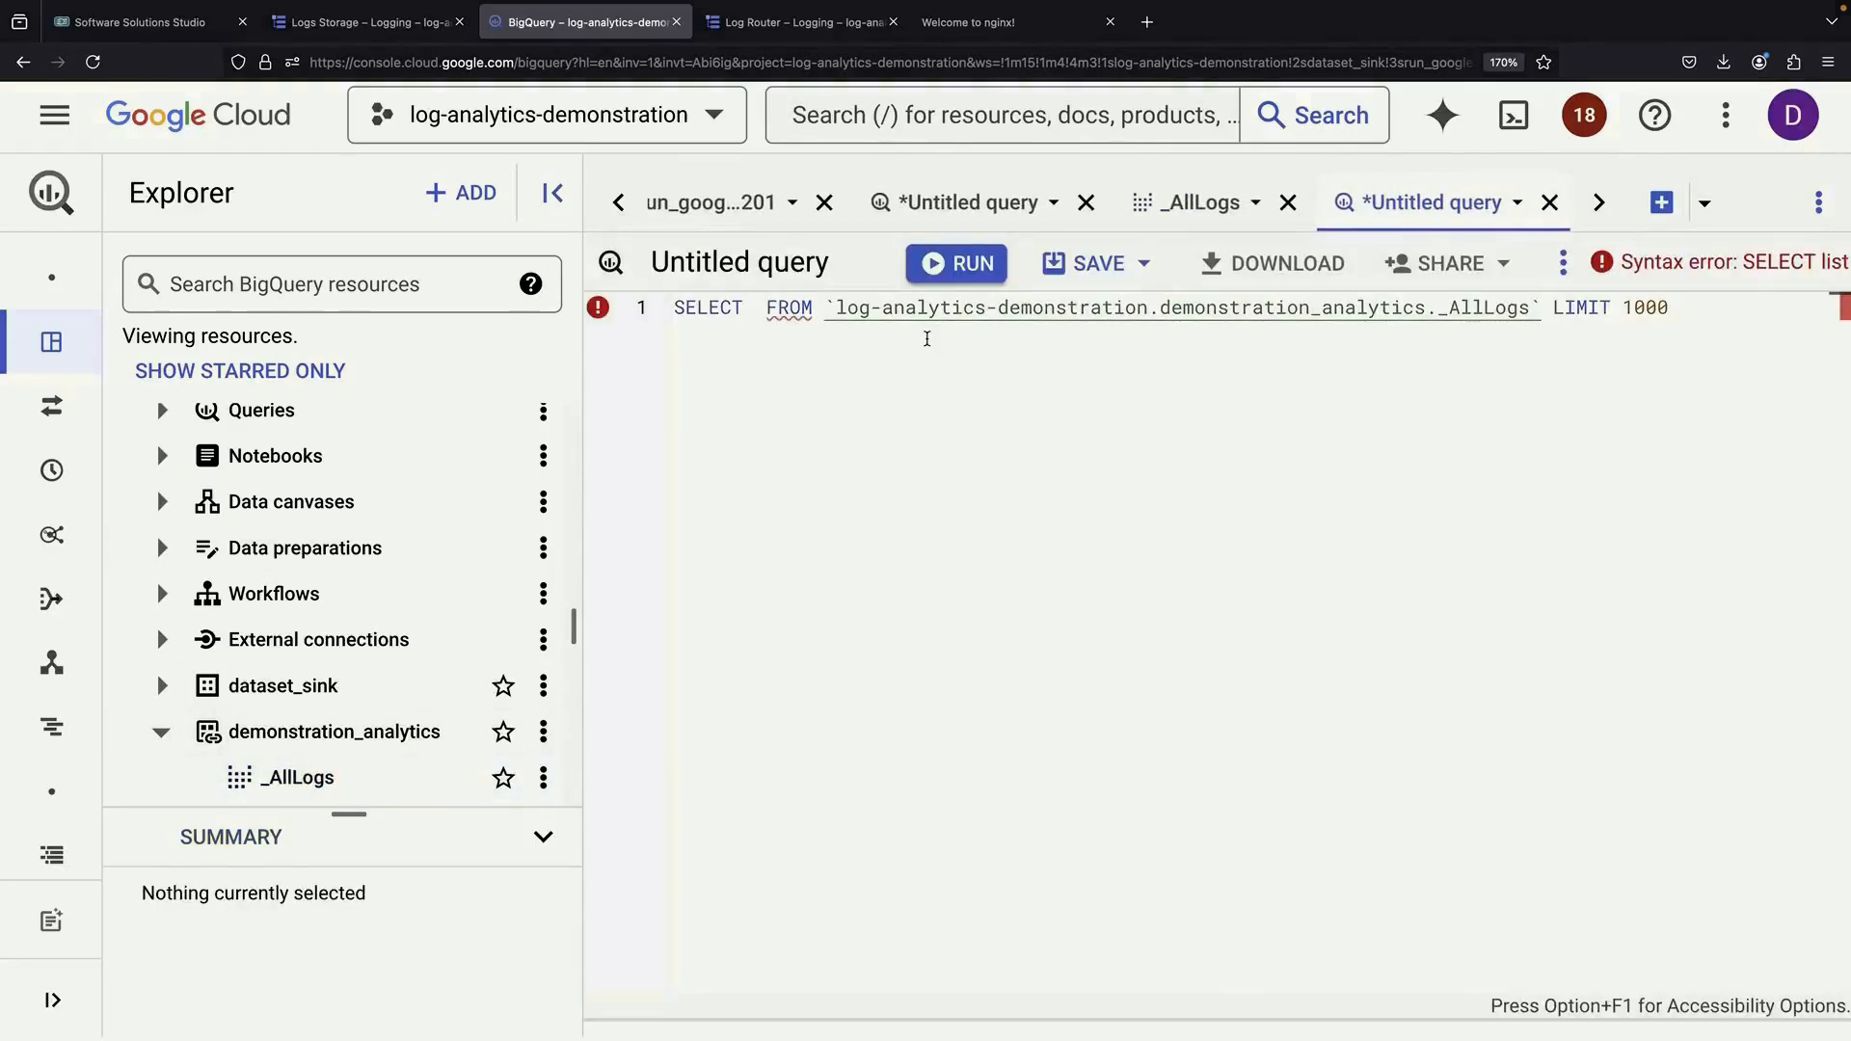
{"action": "type", "text": "*"}
{"action": "left_click", "coordinate": [932, 263]}
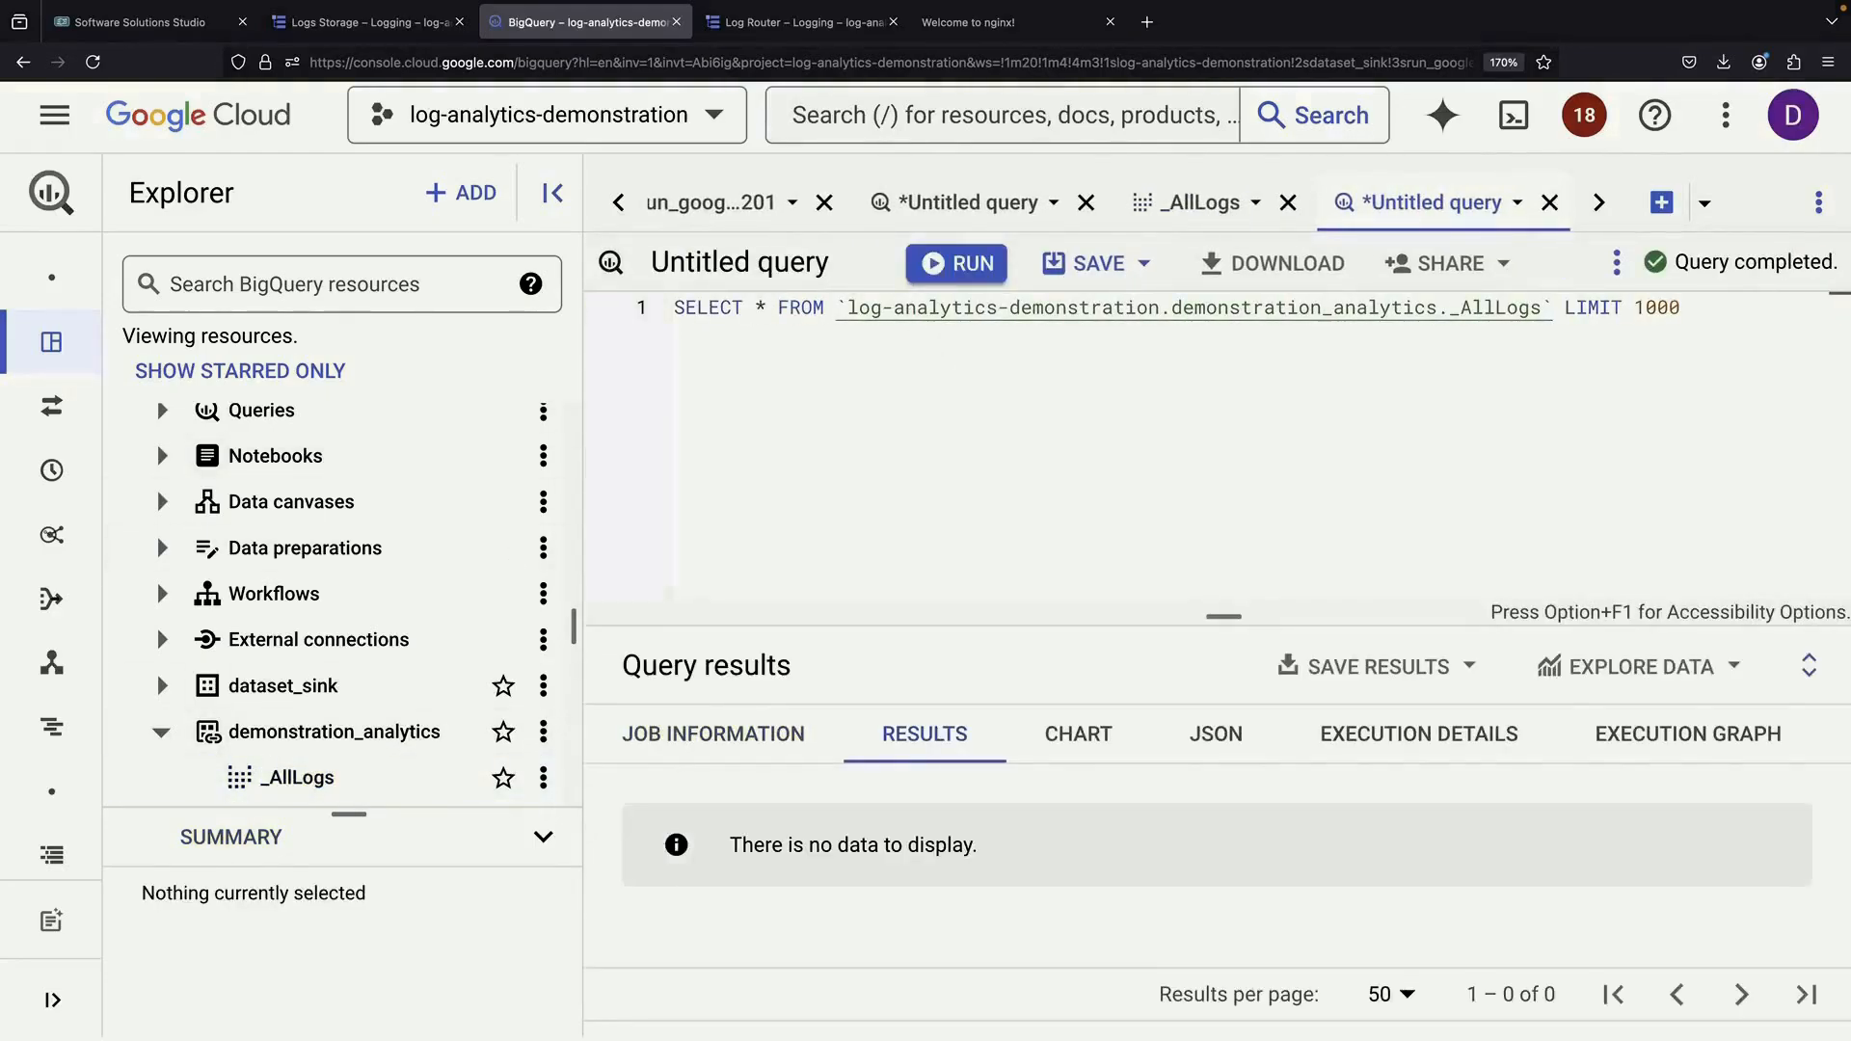
Visit the nginx welcome page and rerun the _AllLogs query to fetch 15 log rows
{"action": "left_click", "coordinate": [1013, 21]}
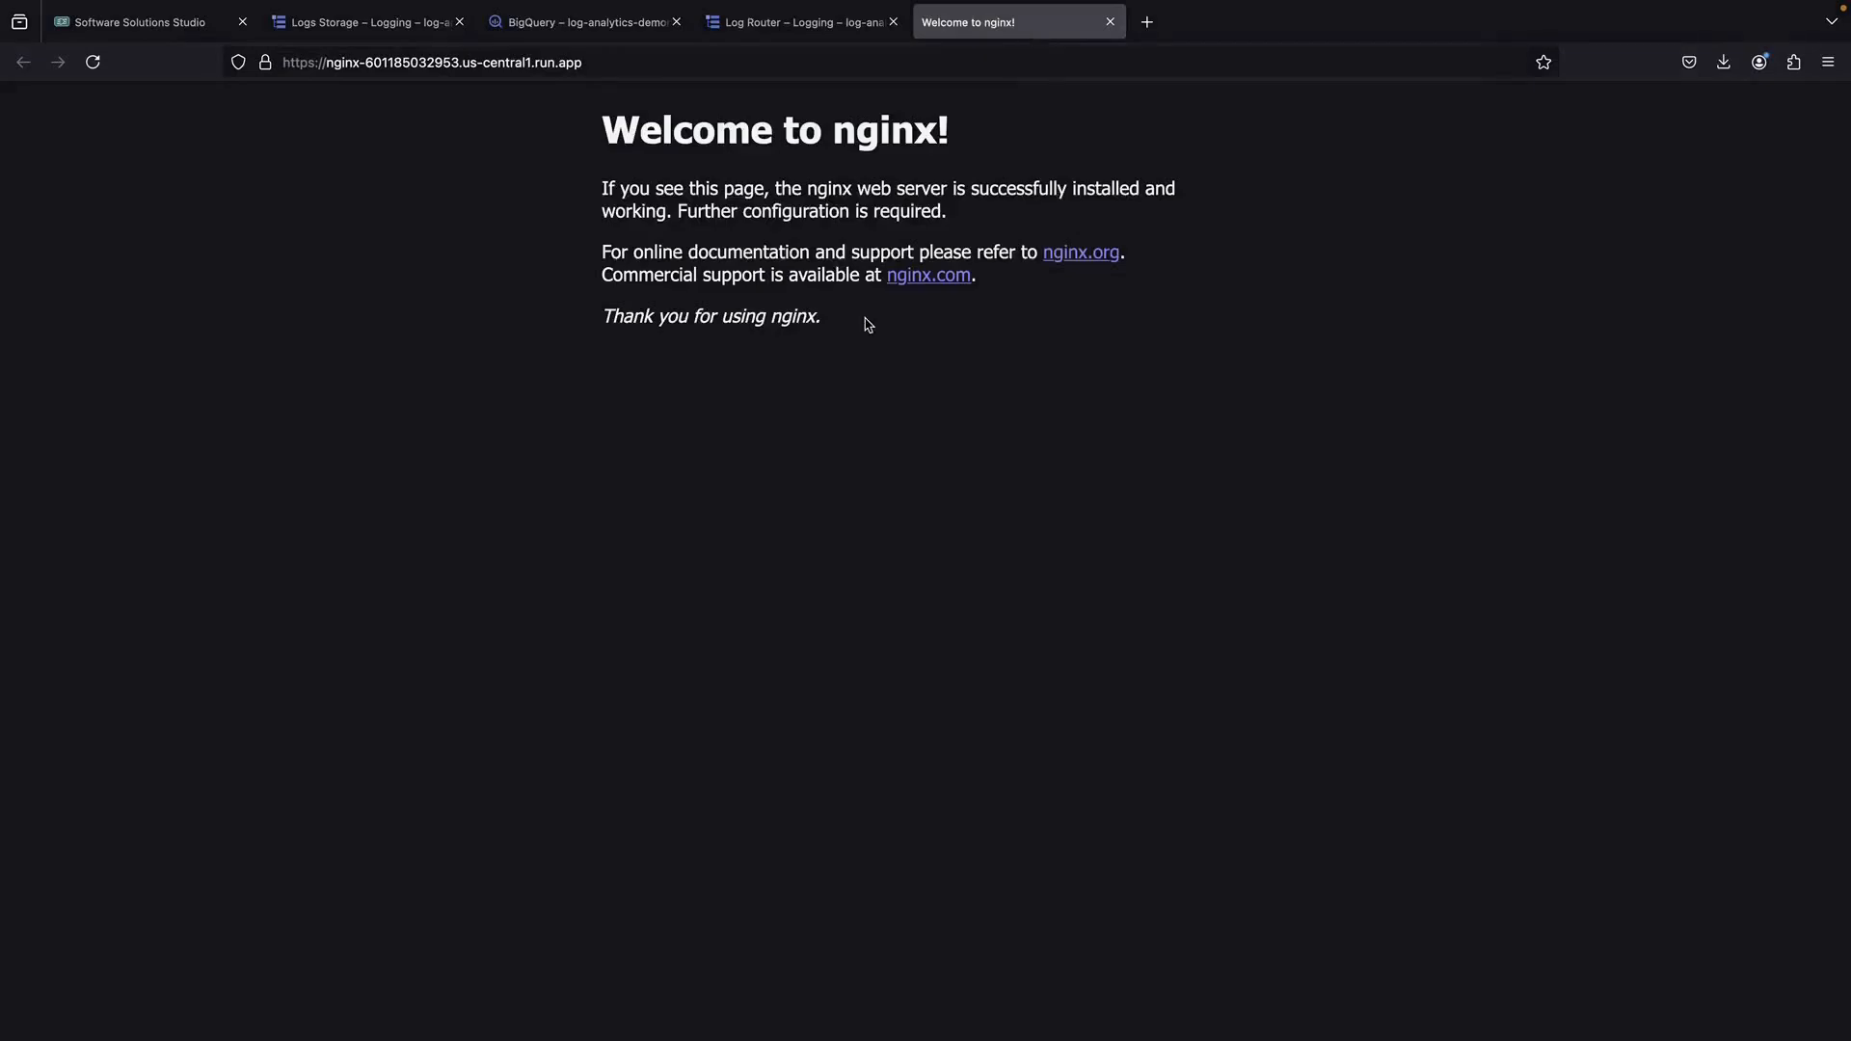
{"action": "left_click", "coordinate": [533, 23]}
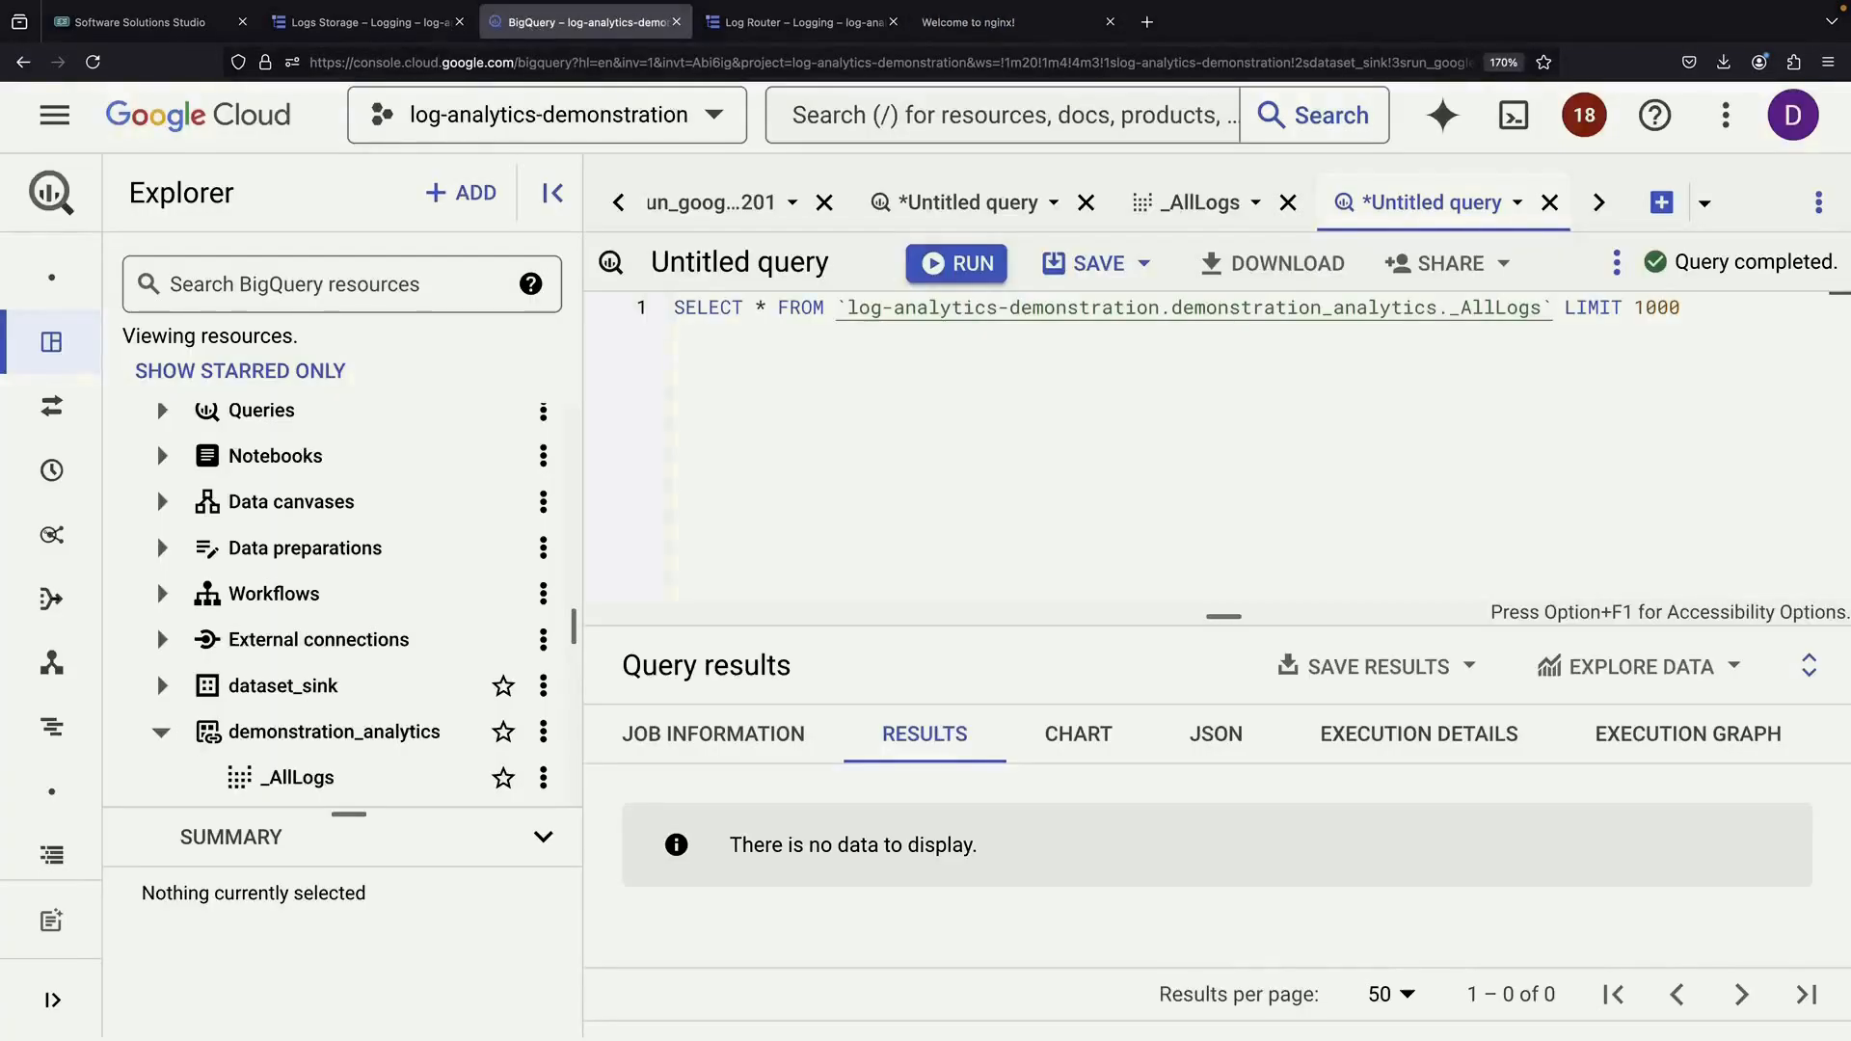
{"action": "left_click", "coordinate": [964, 265]}
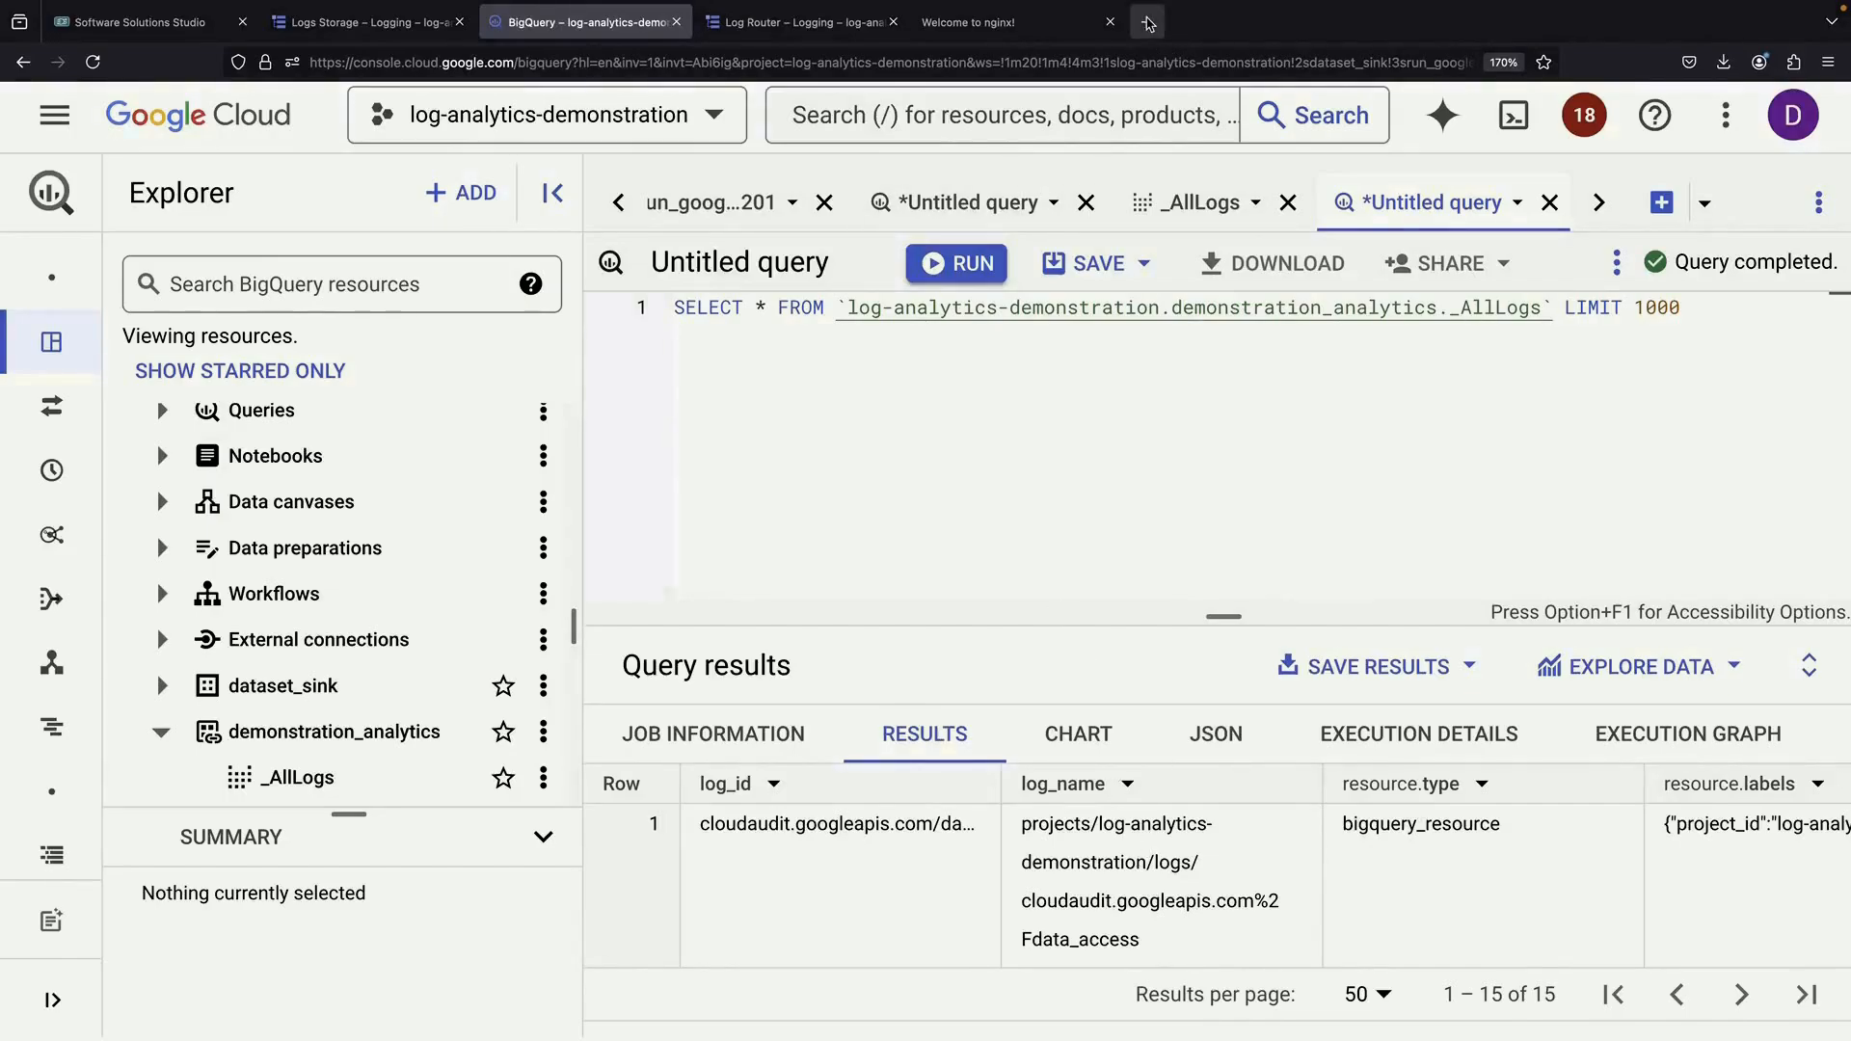
{"action": "left_click", "coordinate": [1147, 21]}
{"action": "type", "text": "https://cloud.google.com/blog/products/data-analytics/moving-to-log-analytics-for-bigquery-export-users"}
Load the Log Analytics blog article and scroll to its Cost comparison row
{"action": "key", "text": "Return"}
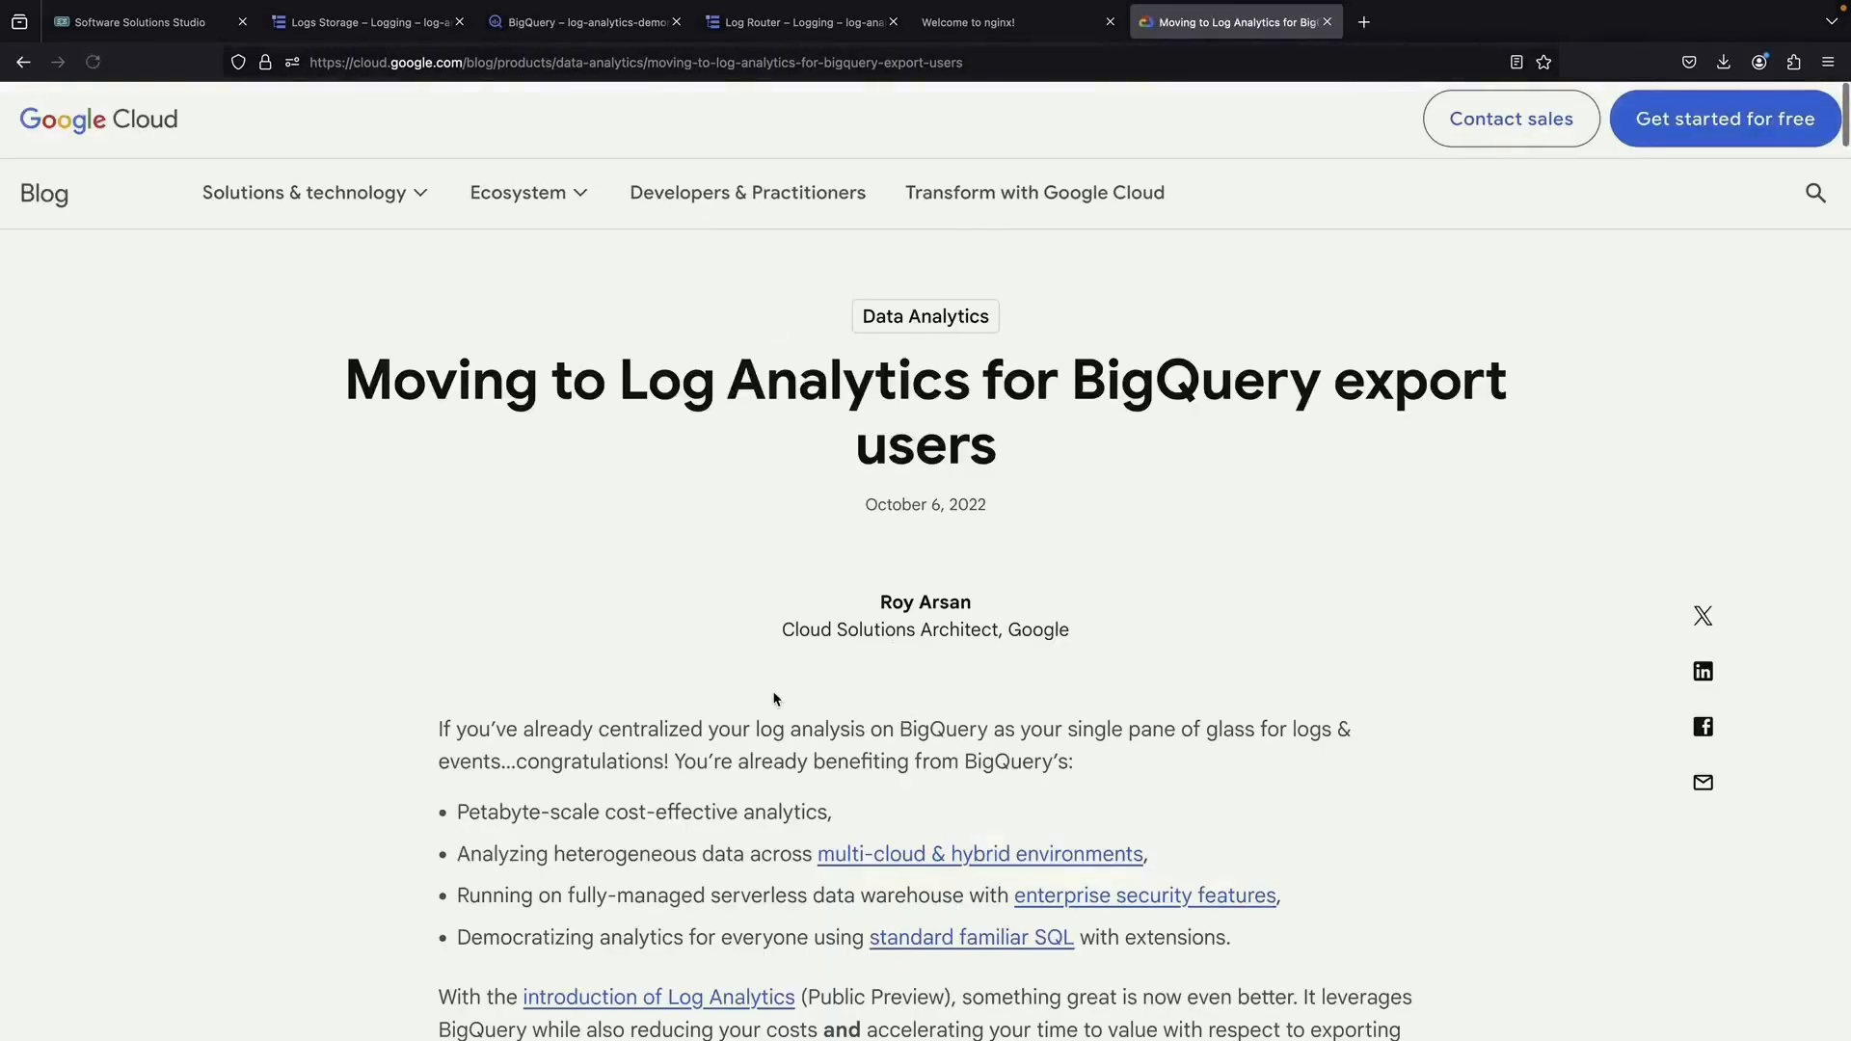
{"action": "scroll", "coordinate": [773, 693], "scroll_direction": "down", "scroll_amount": 3}
{"action": "scroll", "coordinate": [773, 692], "scroll_direction": "down", "scroll_amount": 15}
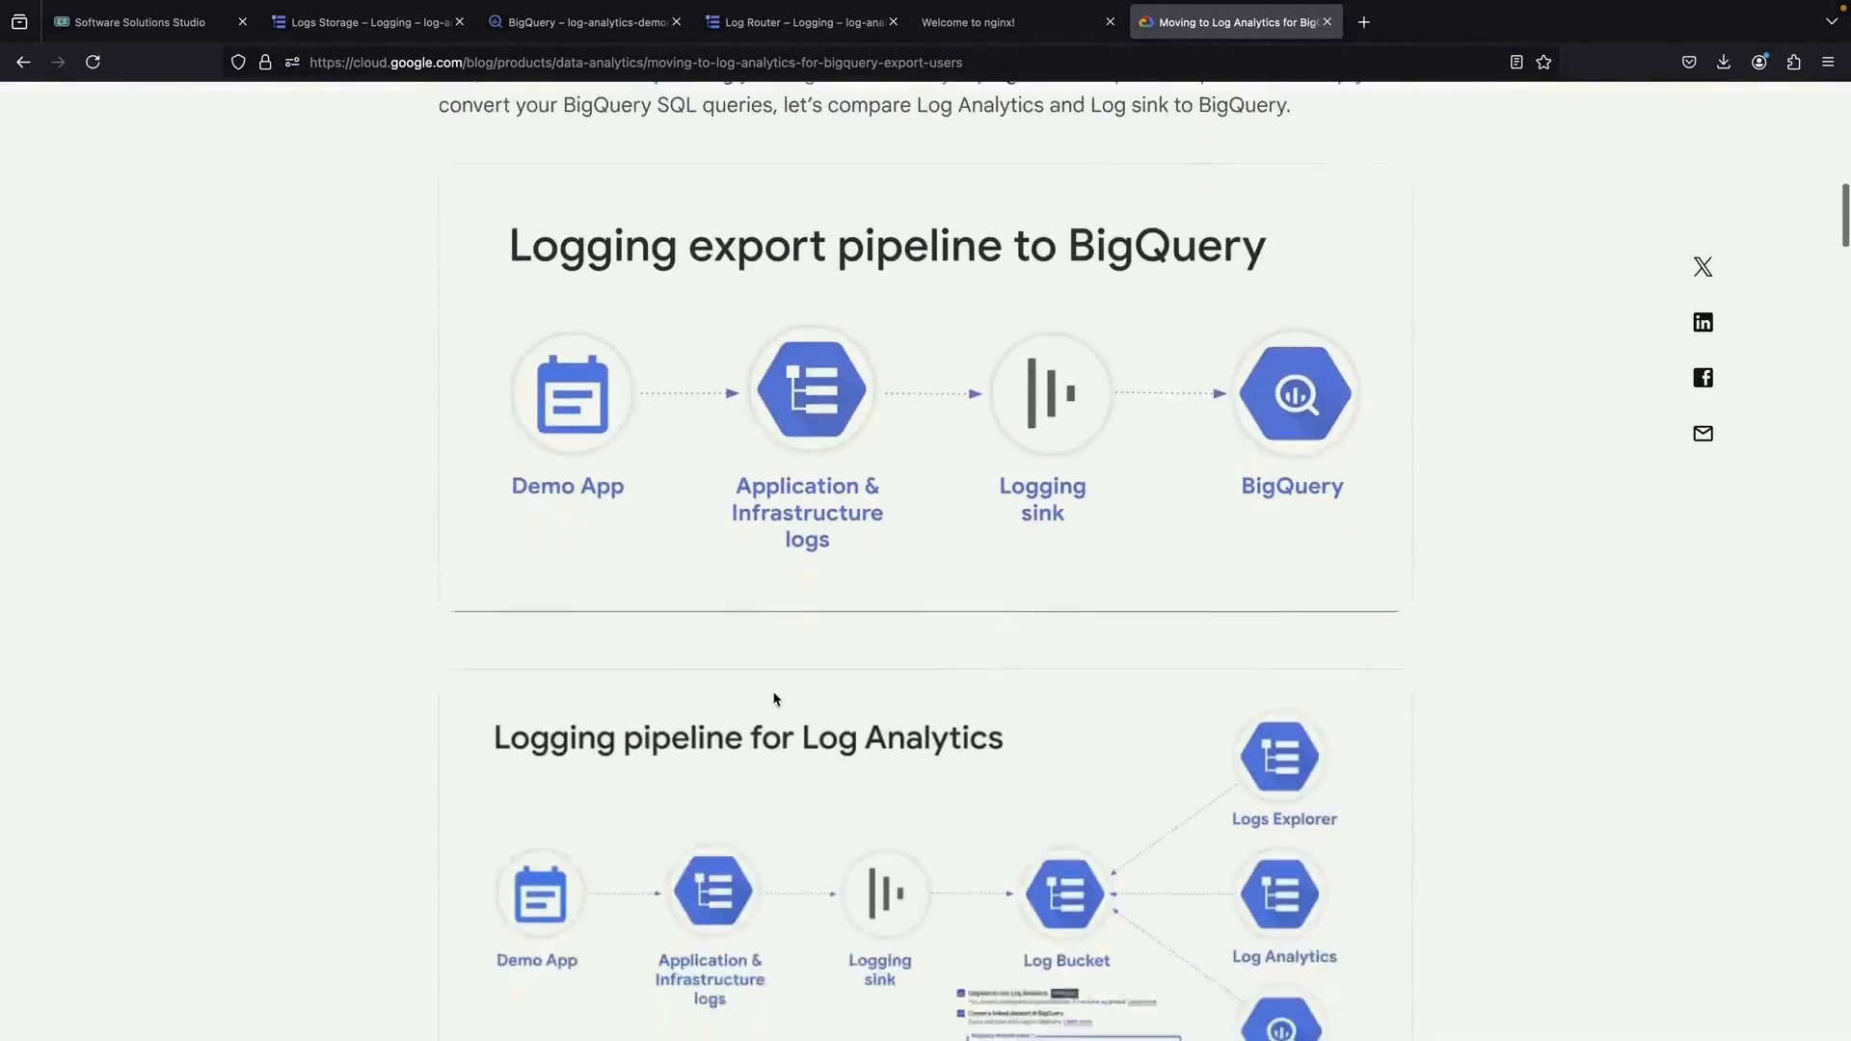
{"action": "scroll", "coordinate": [776, 700], "scroll_direction": "down", "scroll_amount": 8}
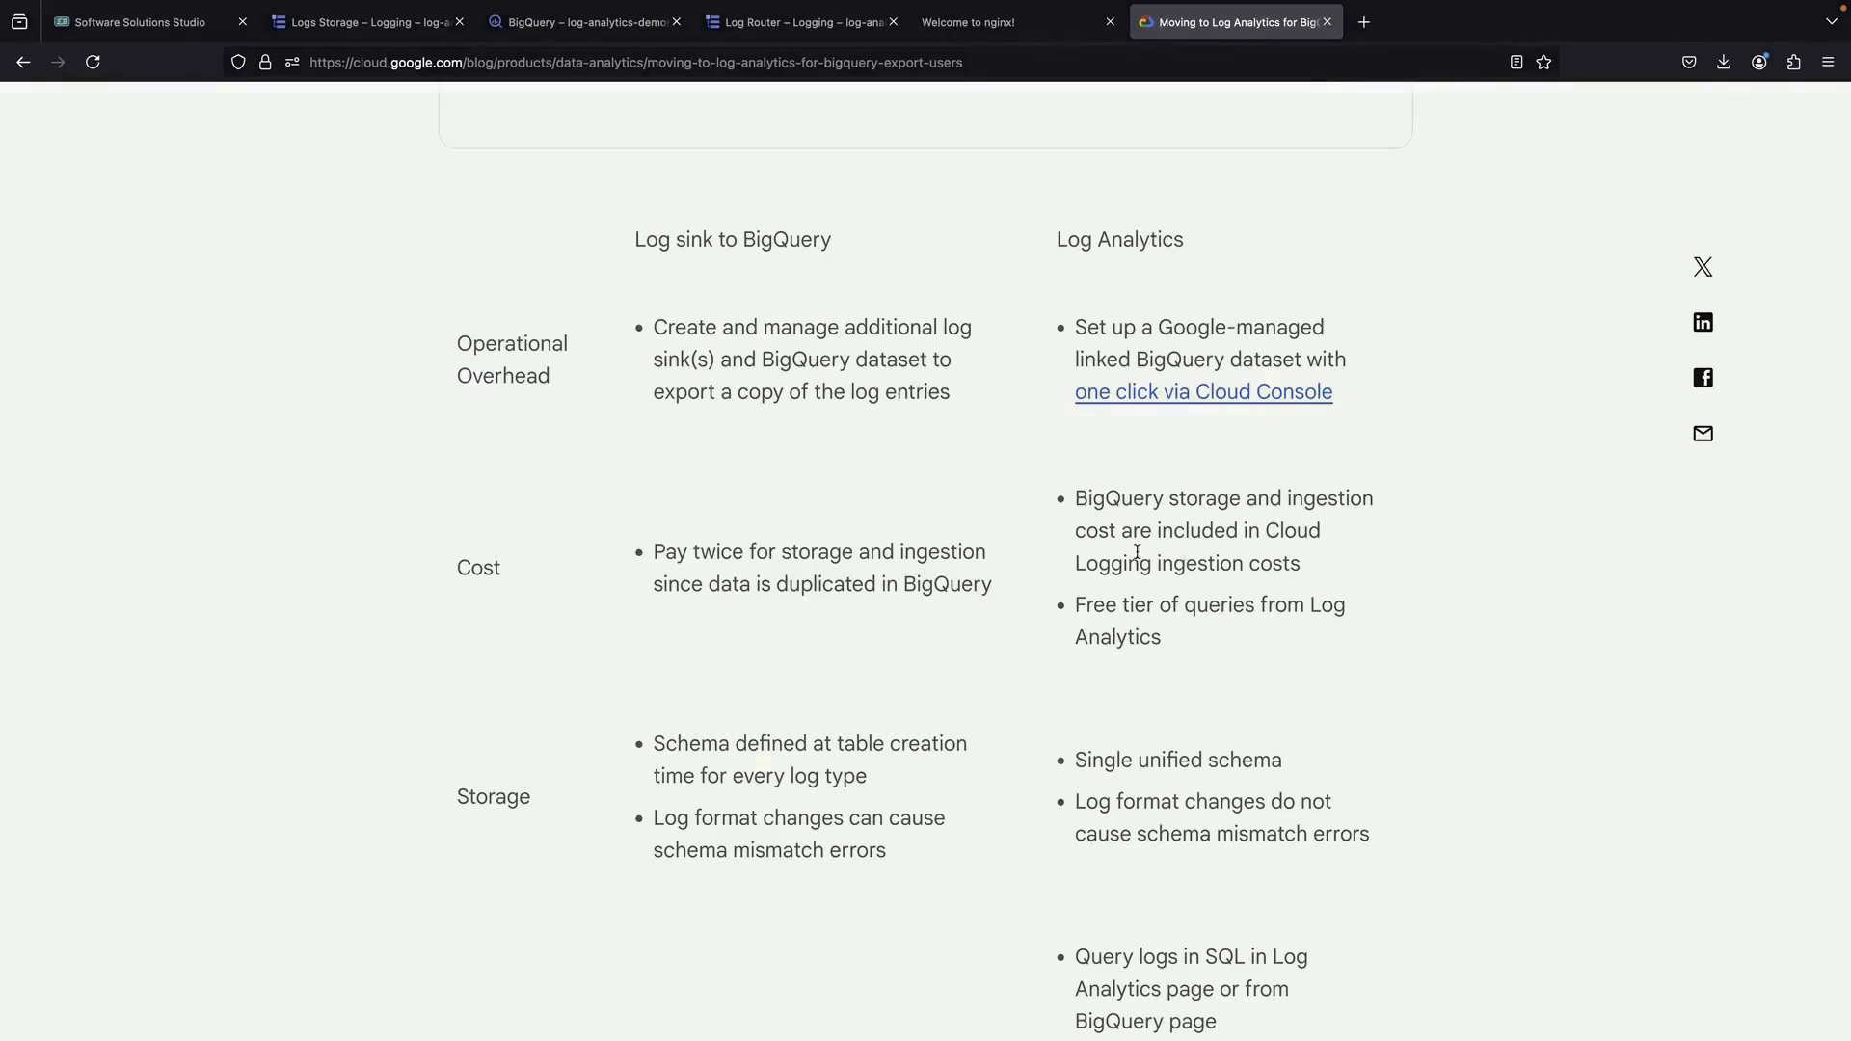
{"action": "double_click", "coordinate": [836, 585]}
{"action": "left_click", "coordinate": [969, 589]}
Dismiss the survey popup and read the Log Analytics column of the comparison table
{"action": "scroll", "coordinate": [1268, 664], "scroll_direction": "down", "scroll_amount": 5}
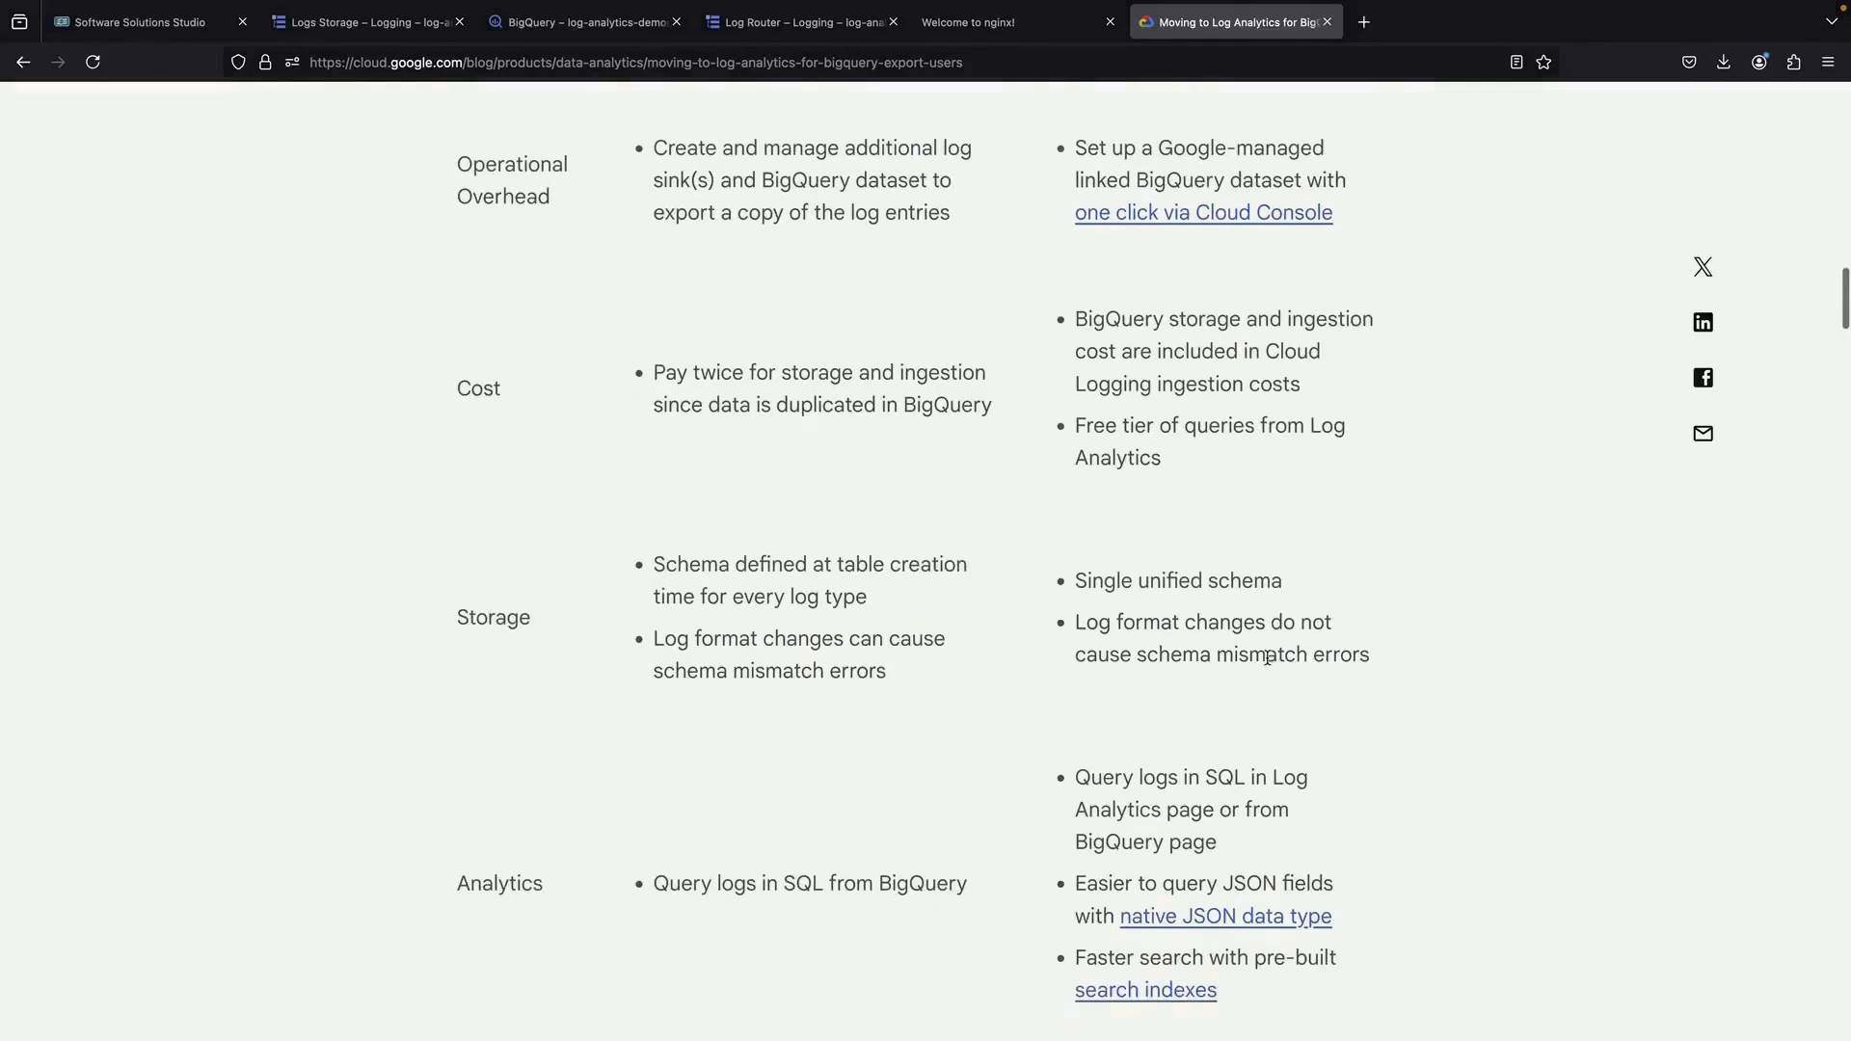
{"action": "scroll", "coordinate": [1269, 661], "scroll_direction": "down", "scroll_amount": 1}
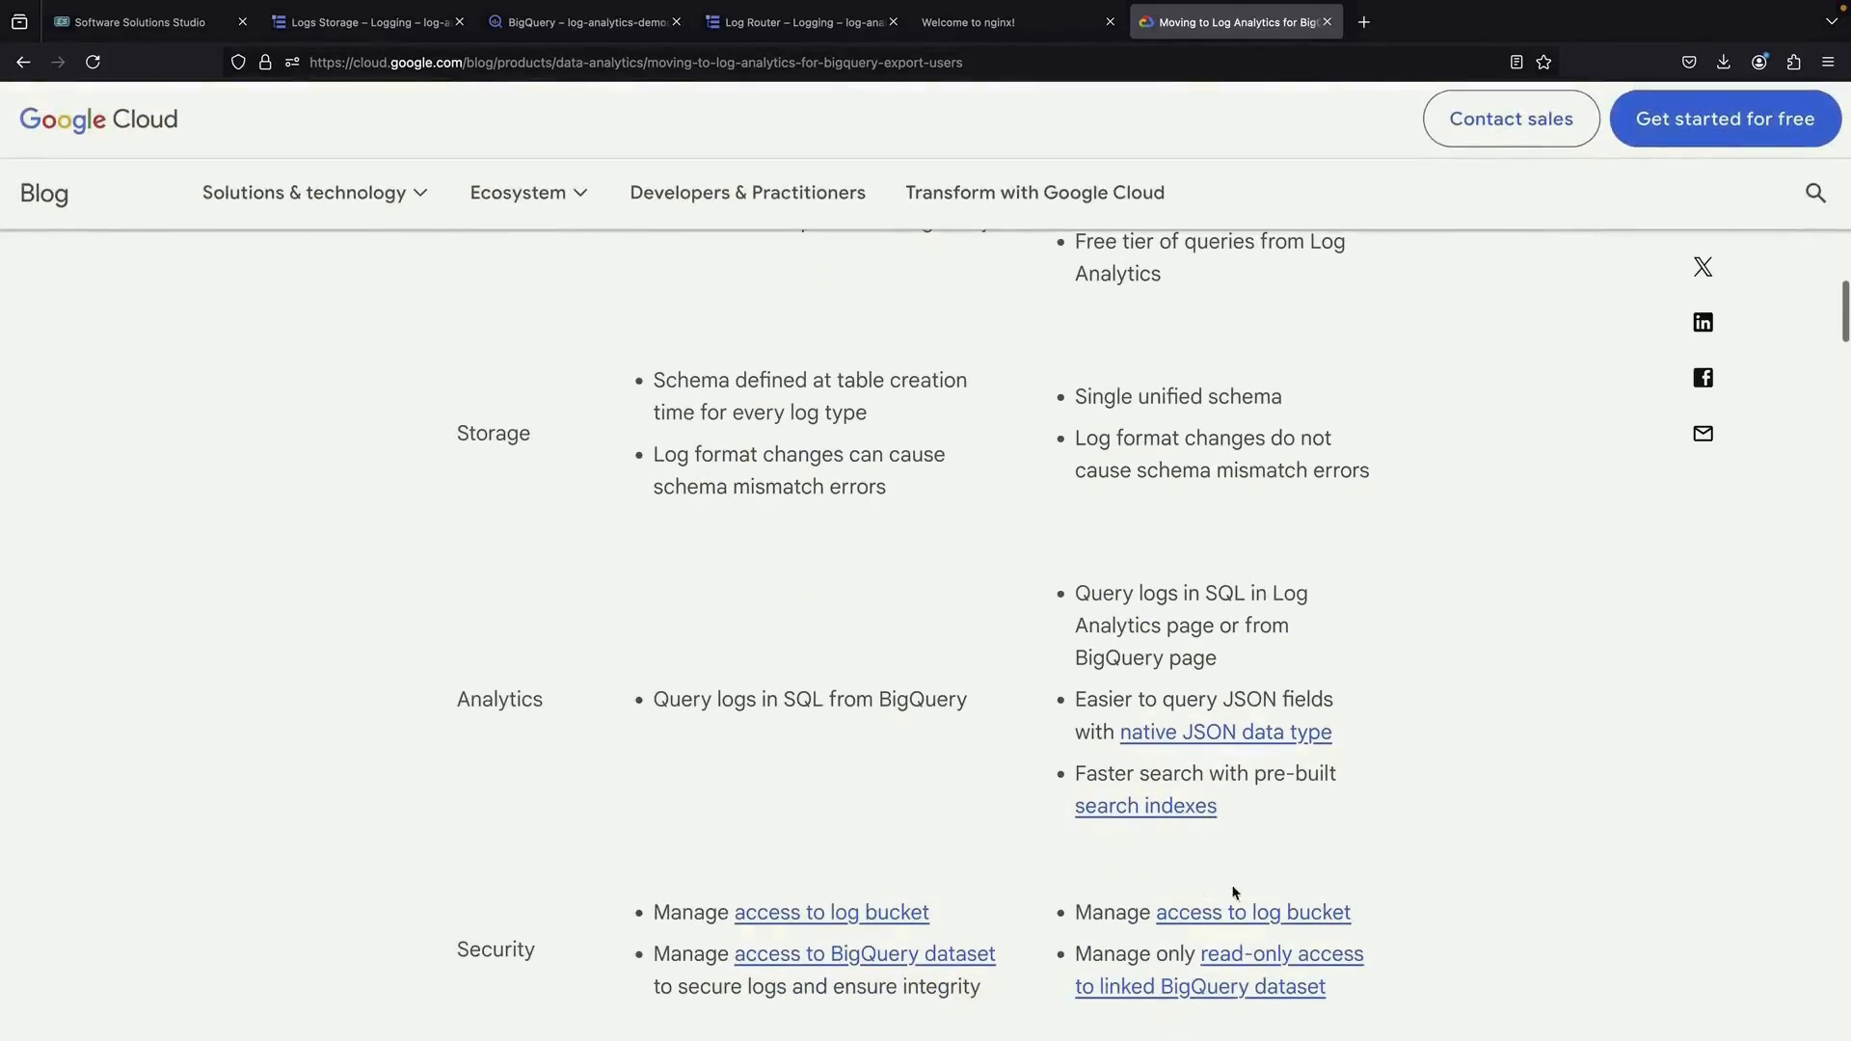
{"action": "scroll", "coordinate": [1309, 798], "scroll_direction": "down", "scroll_amount": 3}
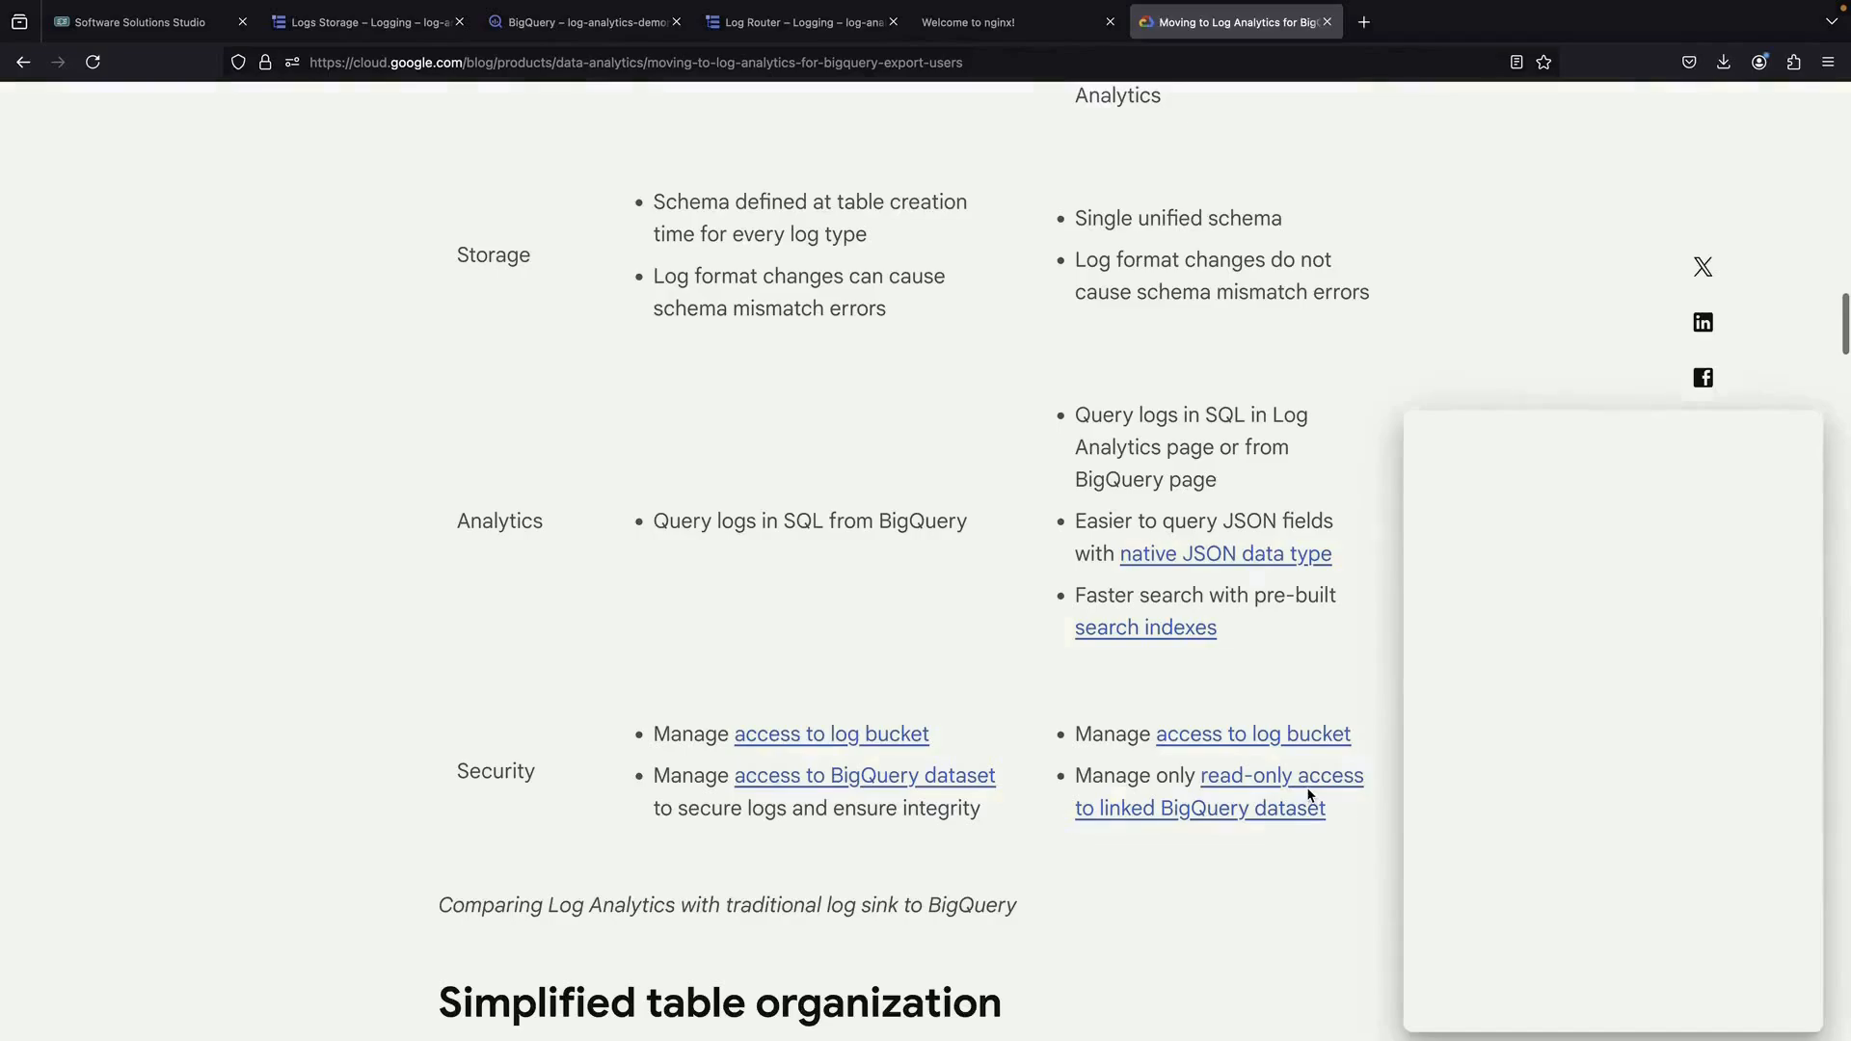
{"action": "left_click", "coordinate": [1790, 442]}
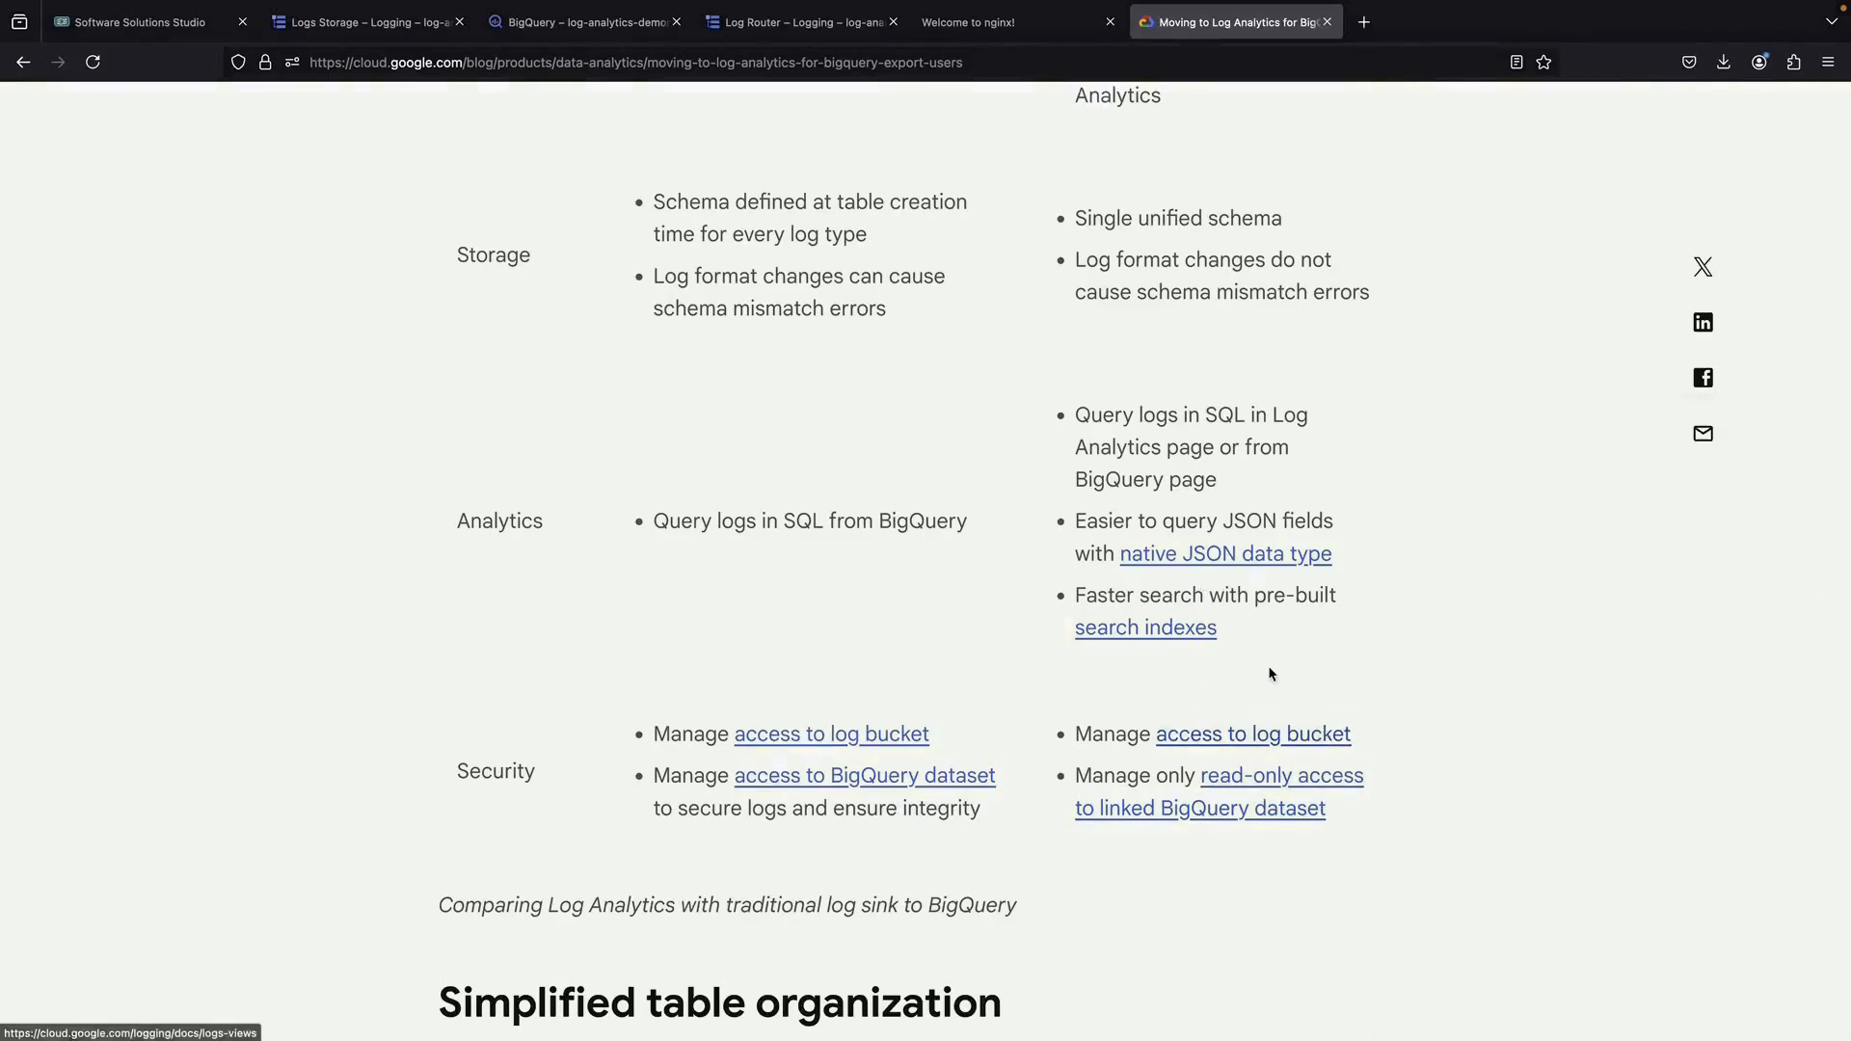
{"action": "scroll", "coordinate": [1269, 673], "scroll_direction": "up", "scroll_amount": 10}
{"action": "triple_click", "coordinate": [1113, 429]}
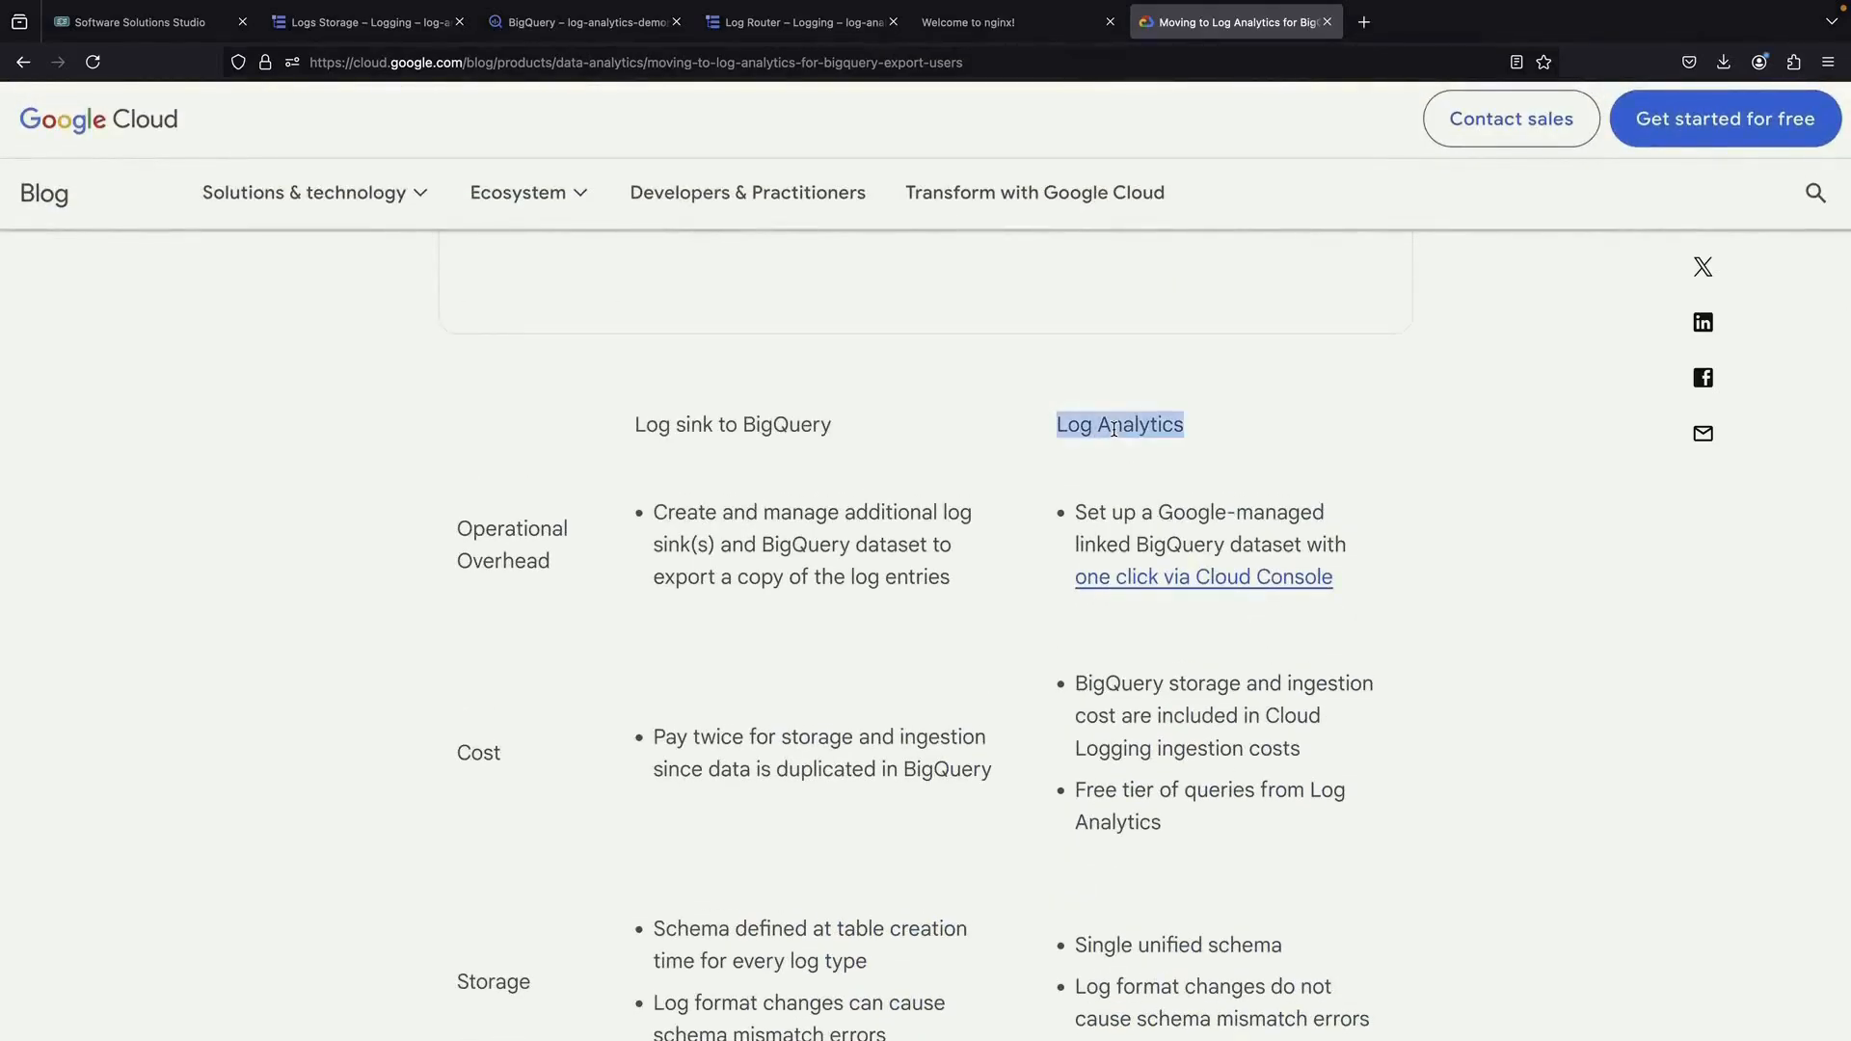
{"action": "left_click", "coordinate": [1111, 430]}
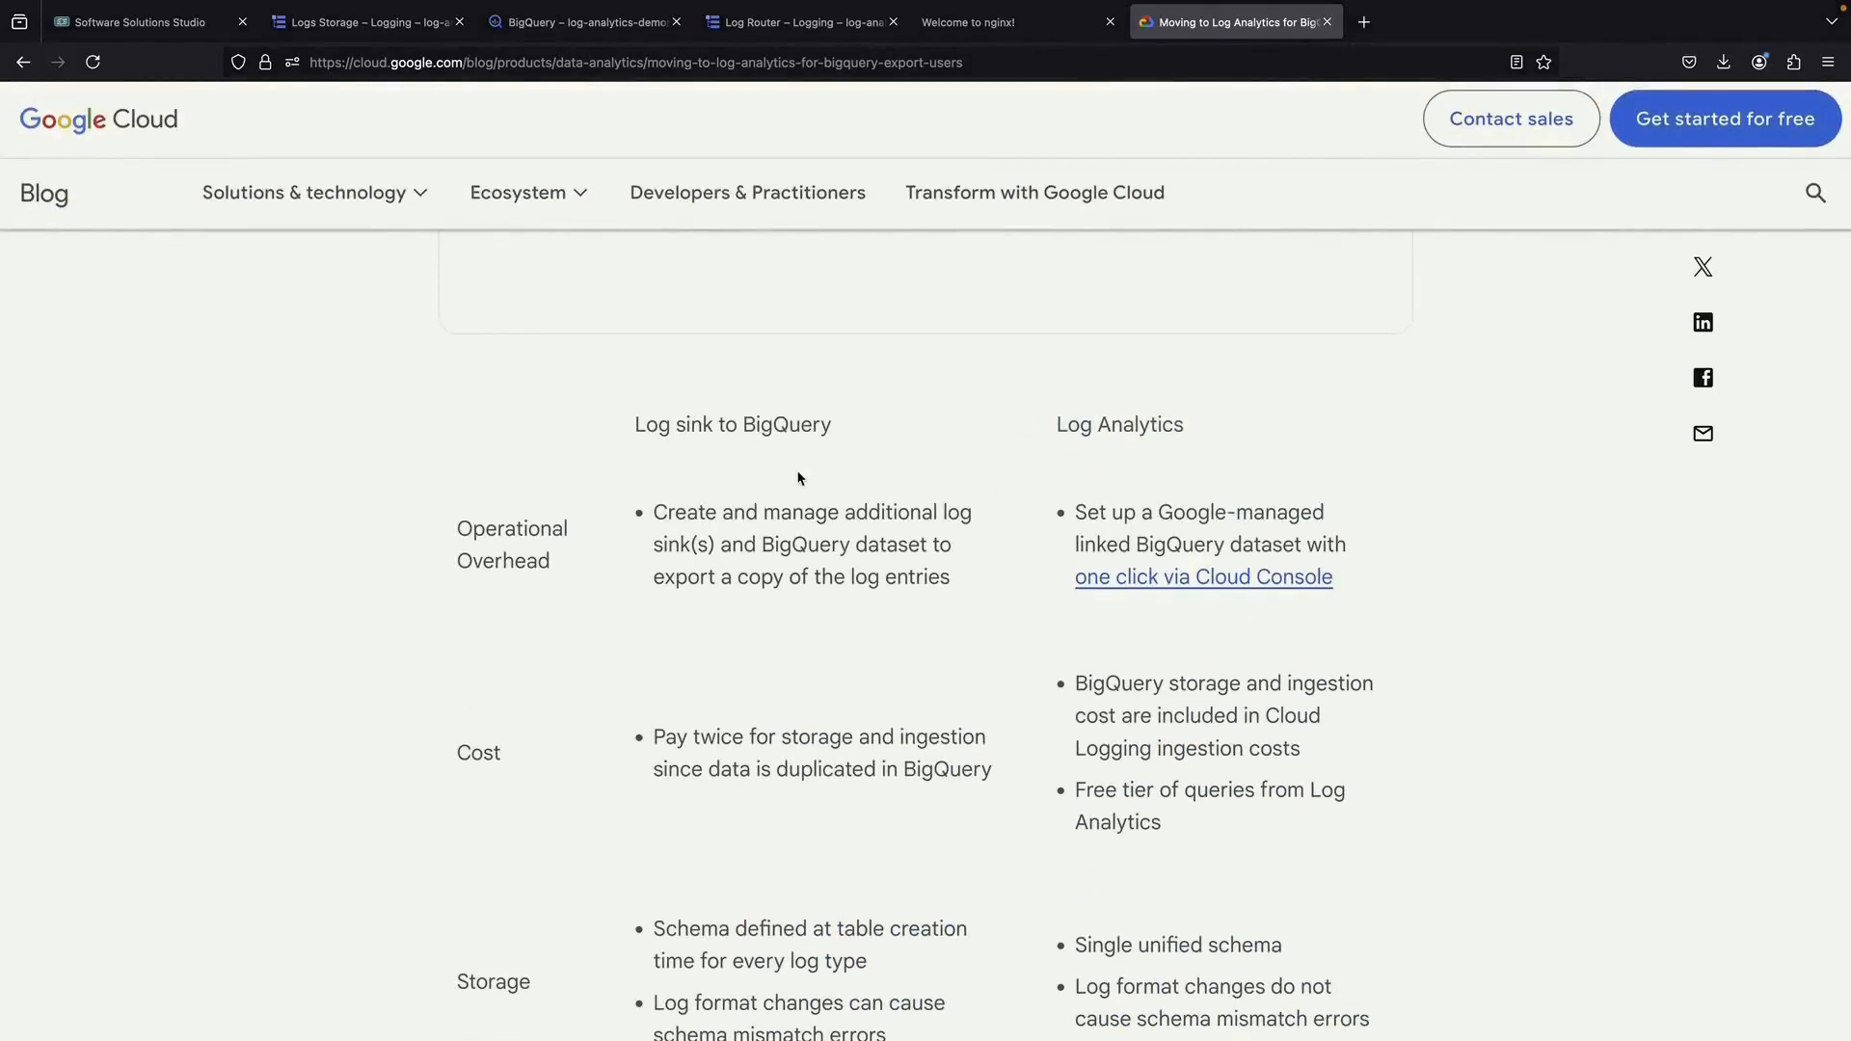